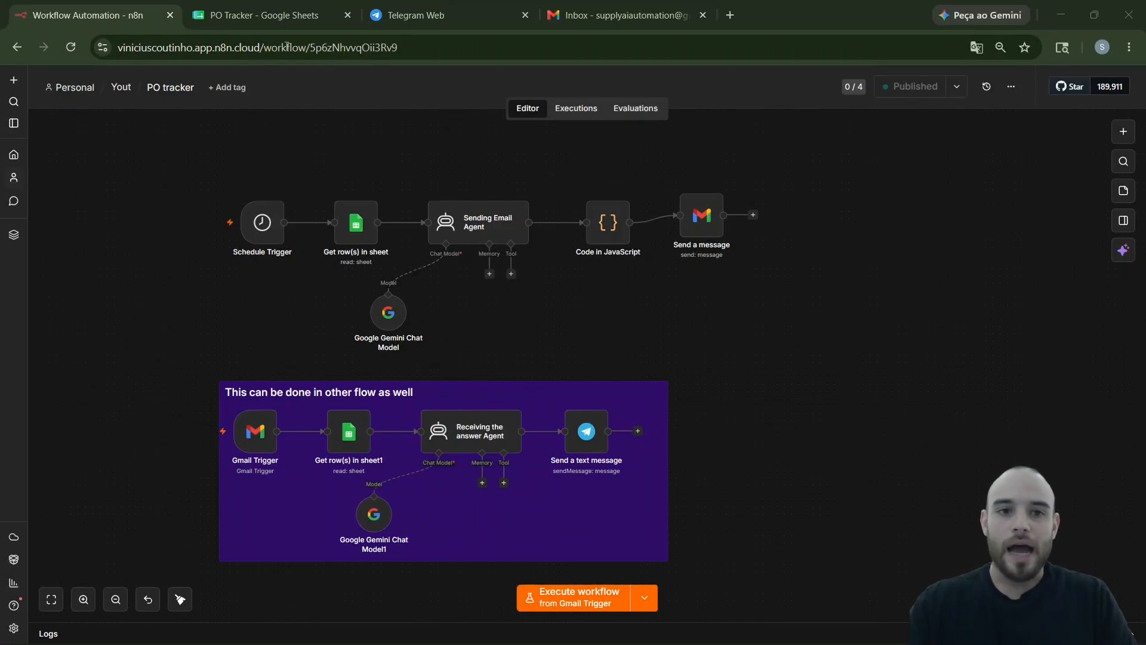
- Review the supplier rows in the PO Tracker sheet and the Suppliers Warning bot chat in Telegram, ending back at the PO tracker workflow
left_click(264, 15)
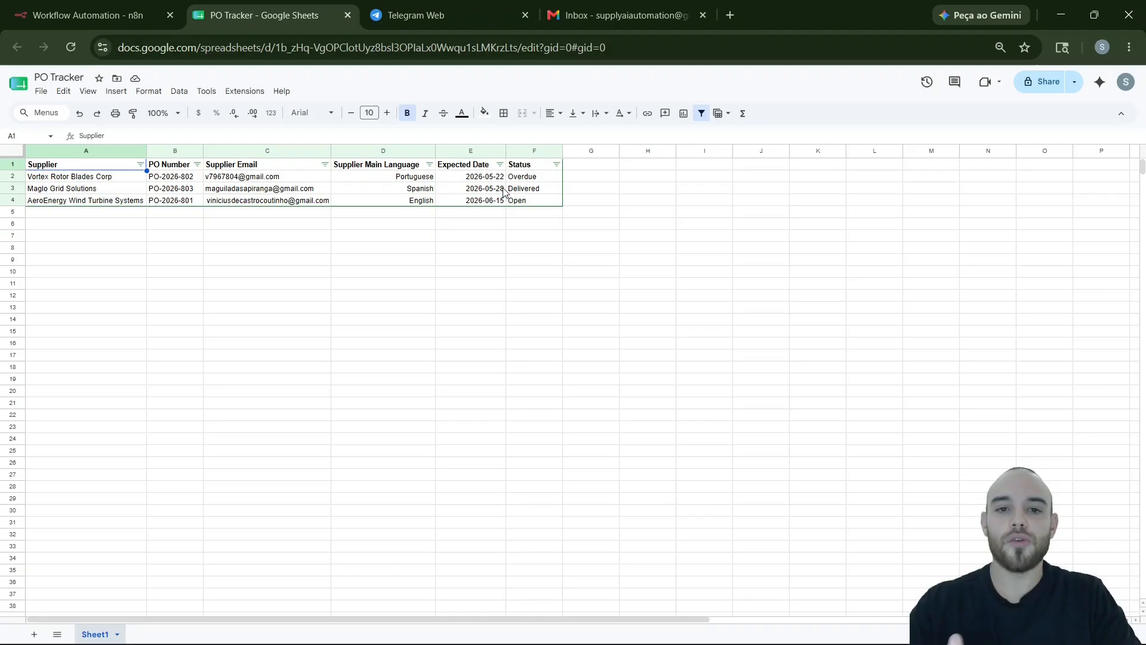
left_click(87, 4)
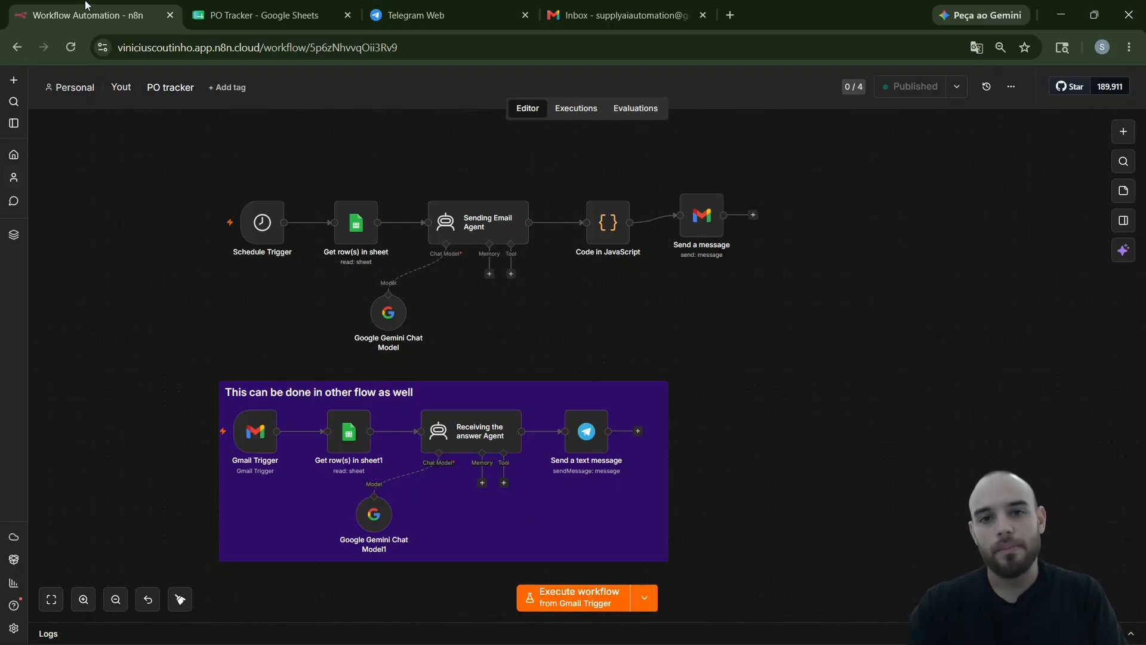
left_click(263, 14)
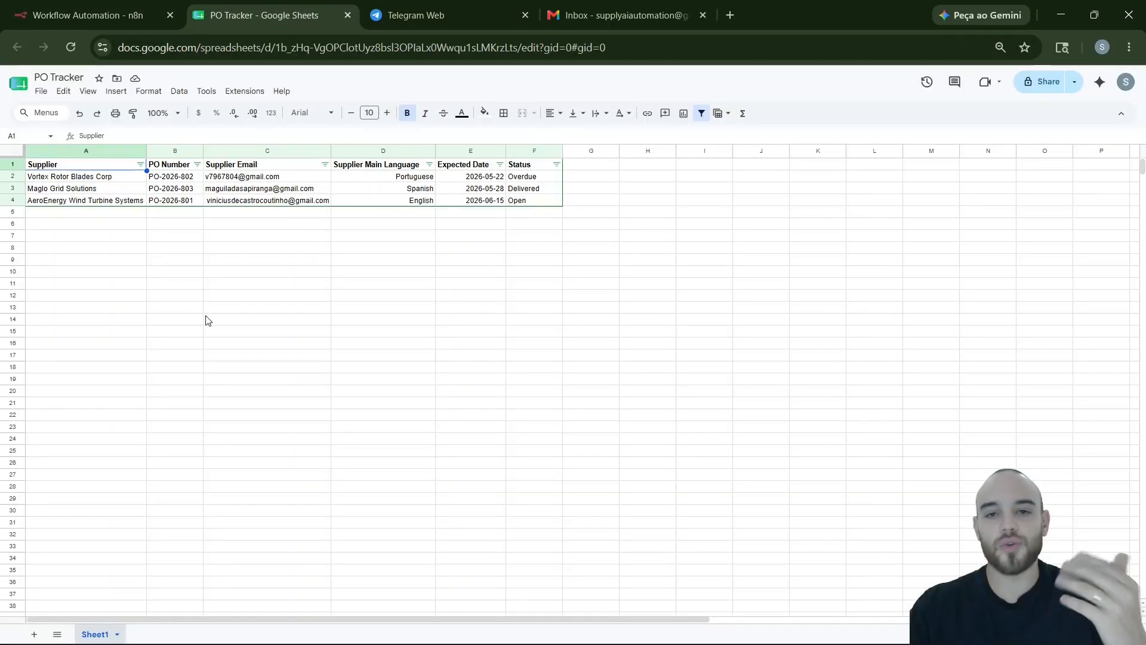
left_click(107, 12)
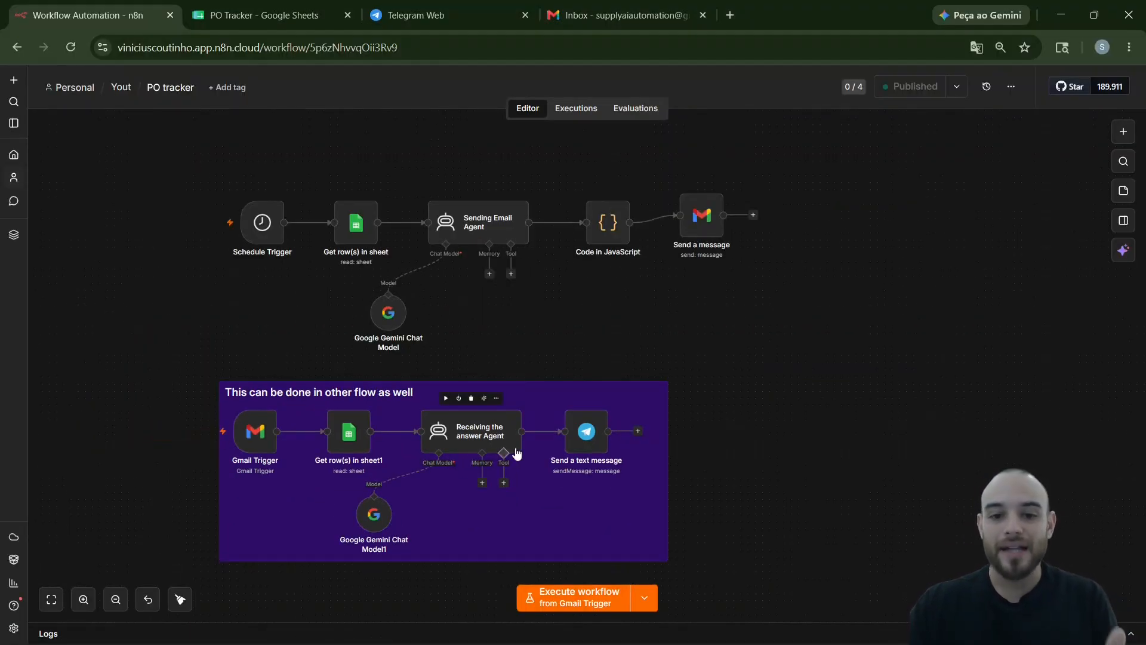
left_click(467, 12)
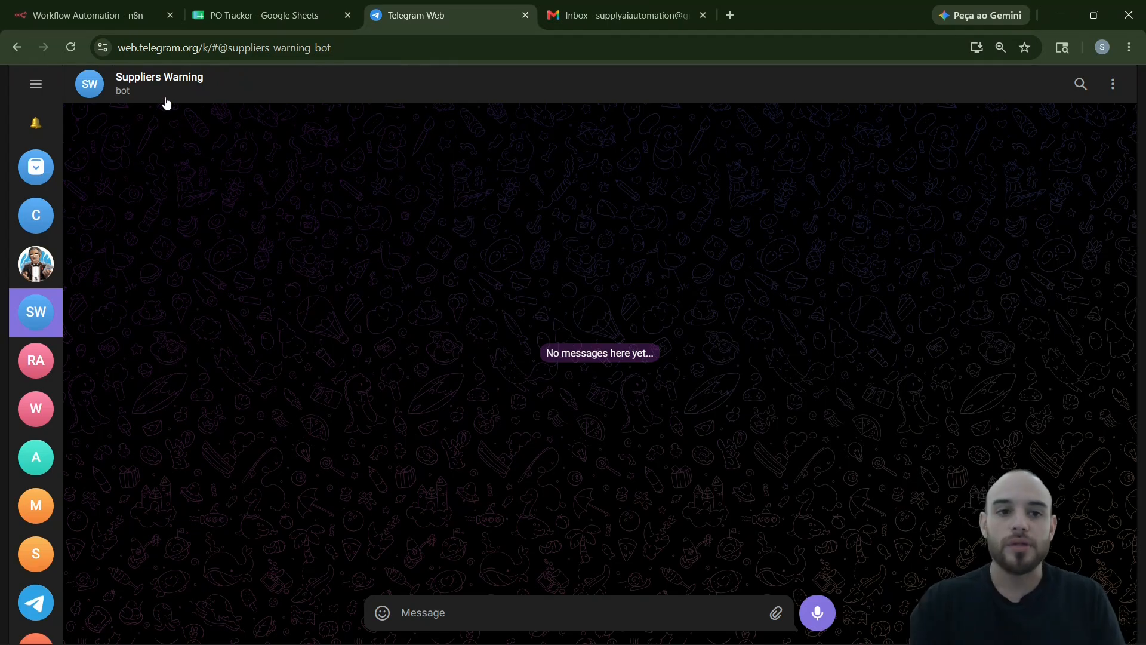
left_click(127, 6)
mouse_move(296, 246)
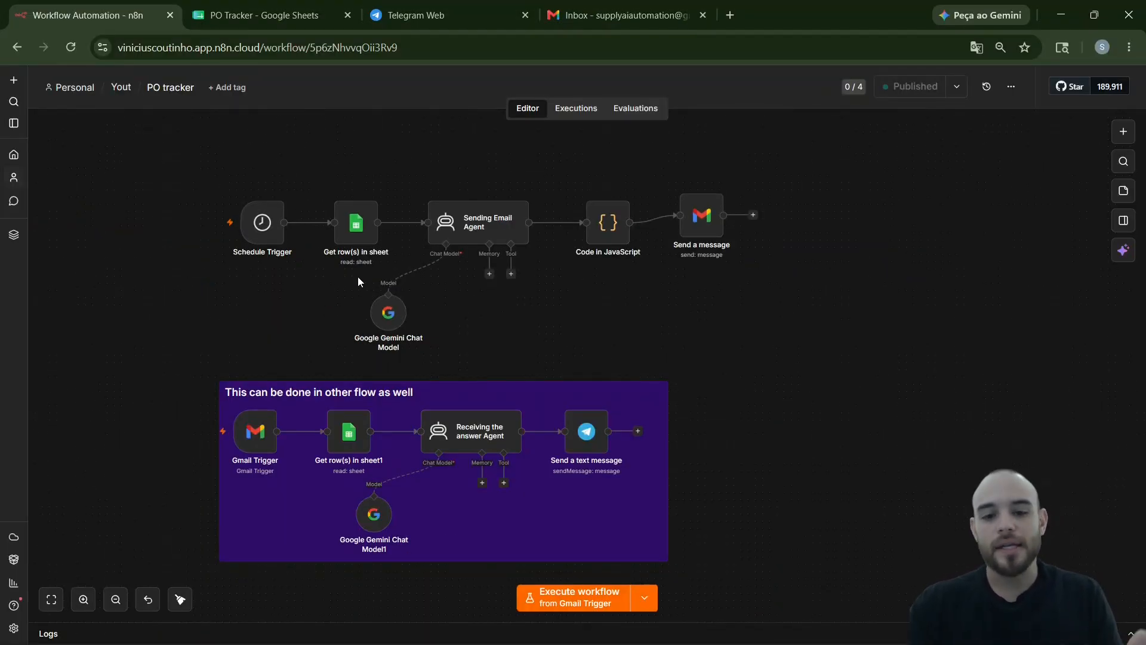
- Execute the PO tracker workflow from the Schedule Trigger
left_click(638, 602)
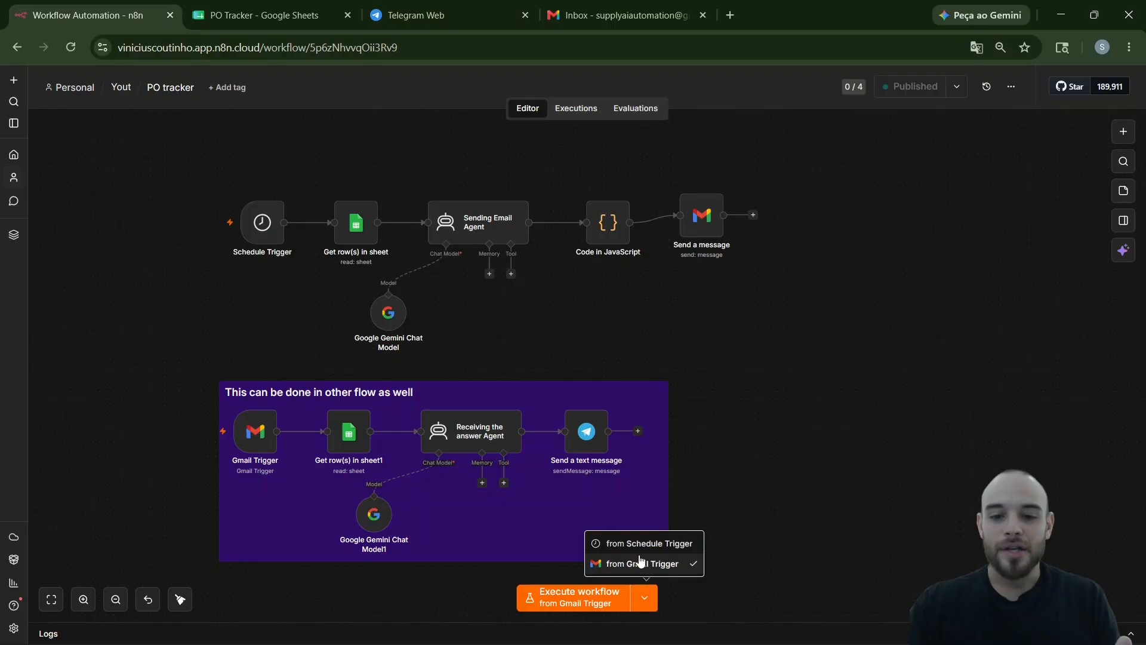
left_click(597, 543)
left_click(573, 600)
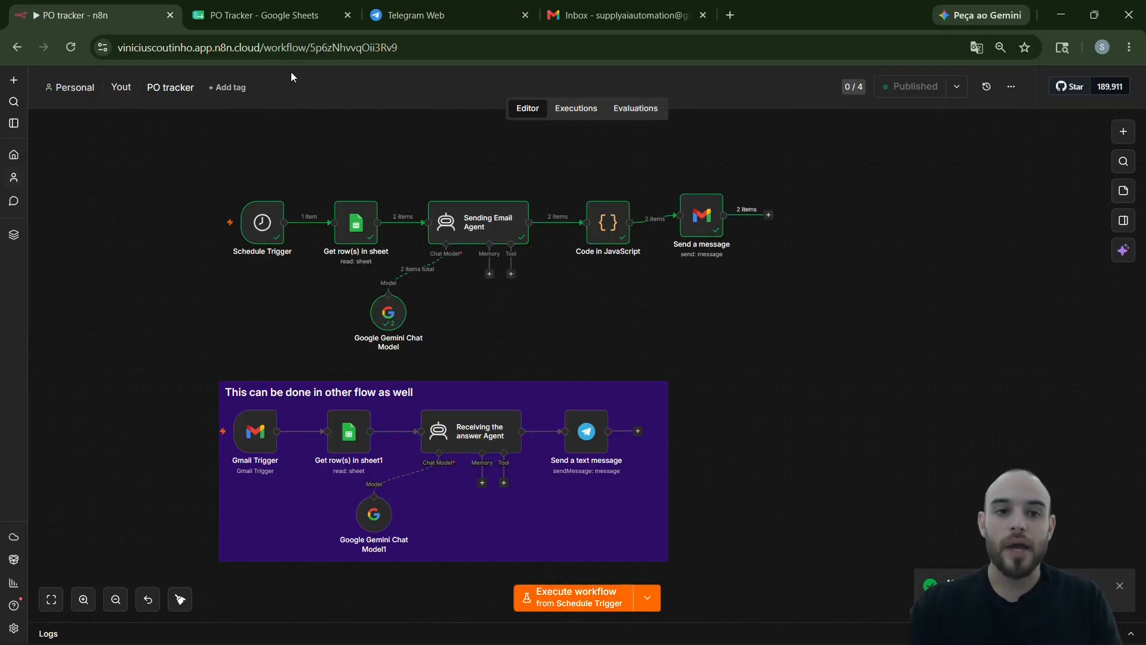
- Check the PO Tracker sheet, then open the PO-2026-801 status confirmation email in the English-language supplier's Gmail inbox
left_click(281, 7)
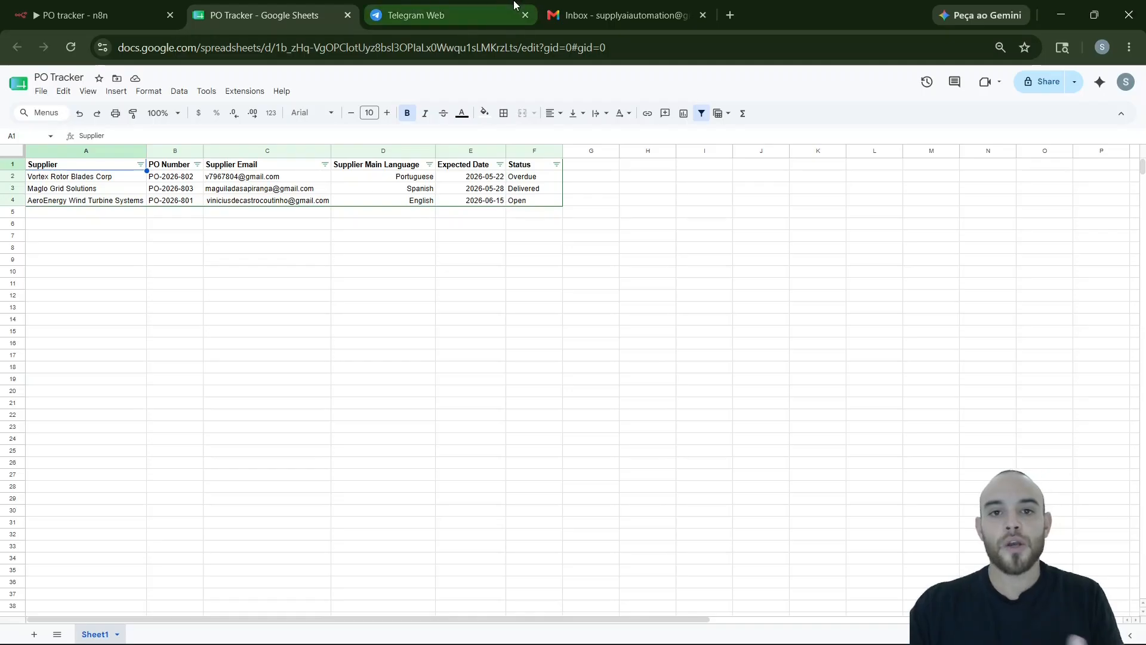
left_click(125, 13)
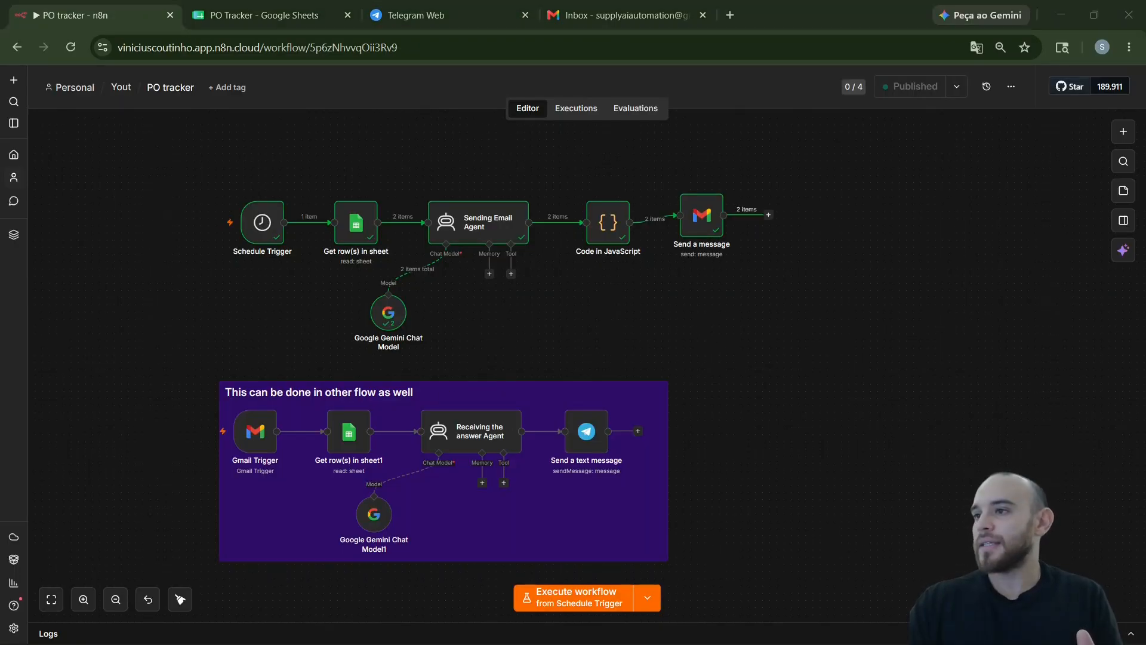
left_click_drag(1145, 181, 570, 212)
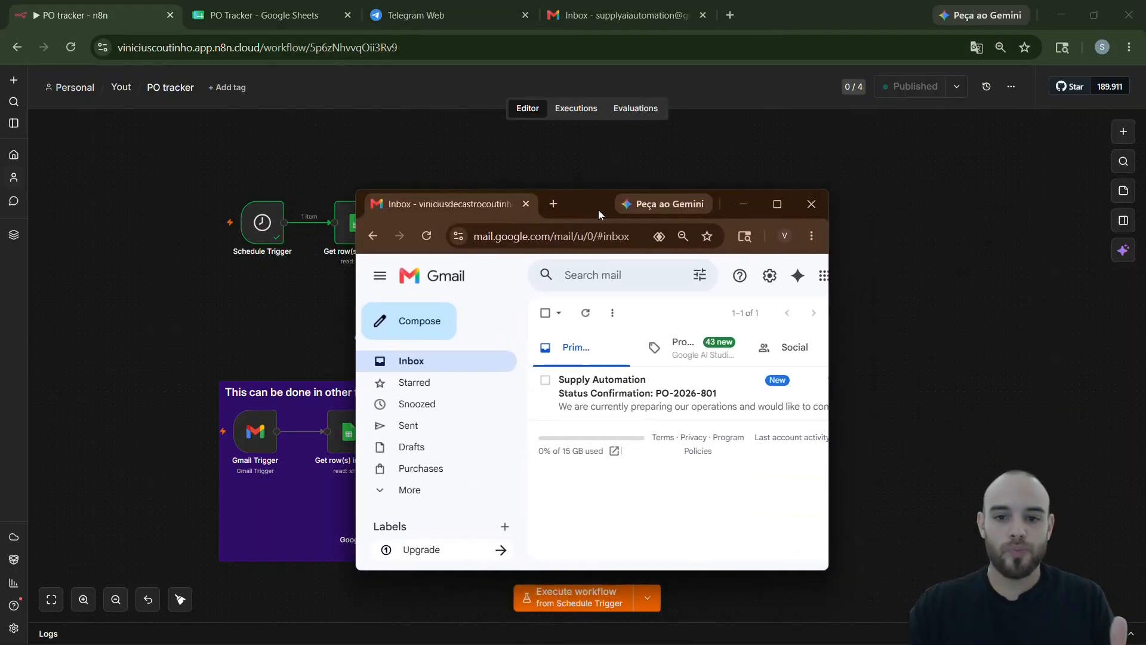
double_click(598, 211)
left_click(277, 203)
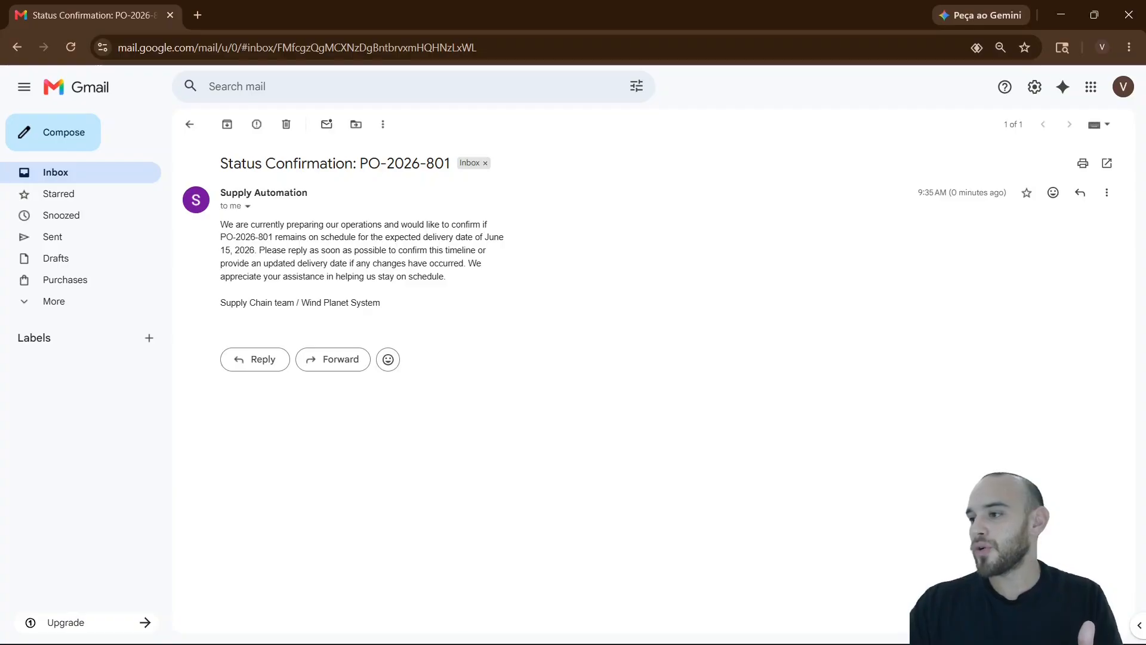
- Open the Portuguese PO-2026-802 late-order email in the Vortex Rotor Blades inbox, then minimize both supplier mail windows
left_click_drag(1145, 179, 536, 187)
double_click(536, 187)
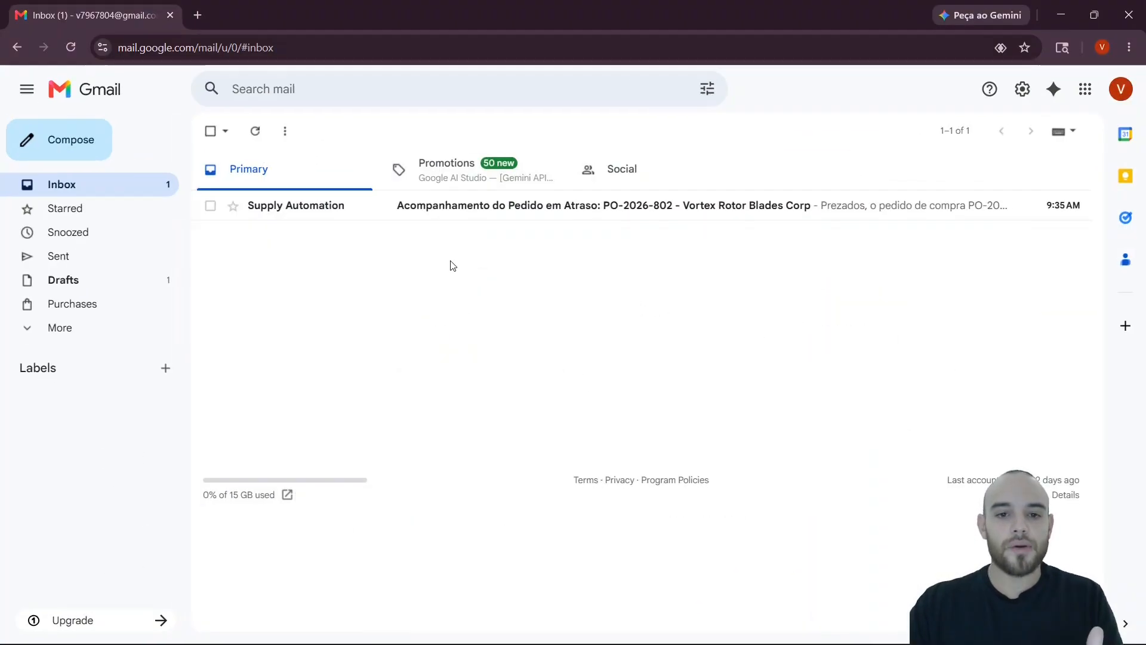
left_click(330, 211)
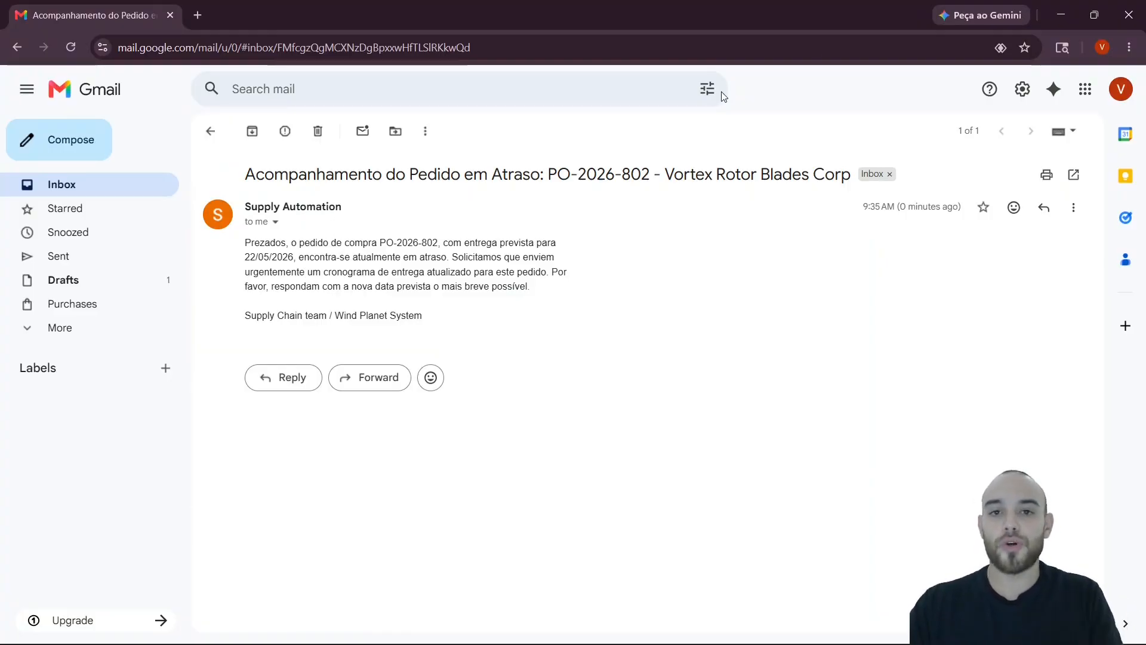
left_click(1063, 16)
left_click(1064, 16)
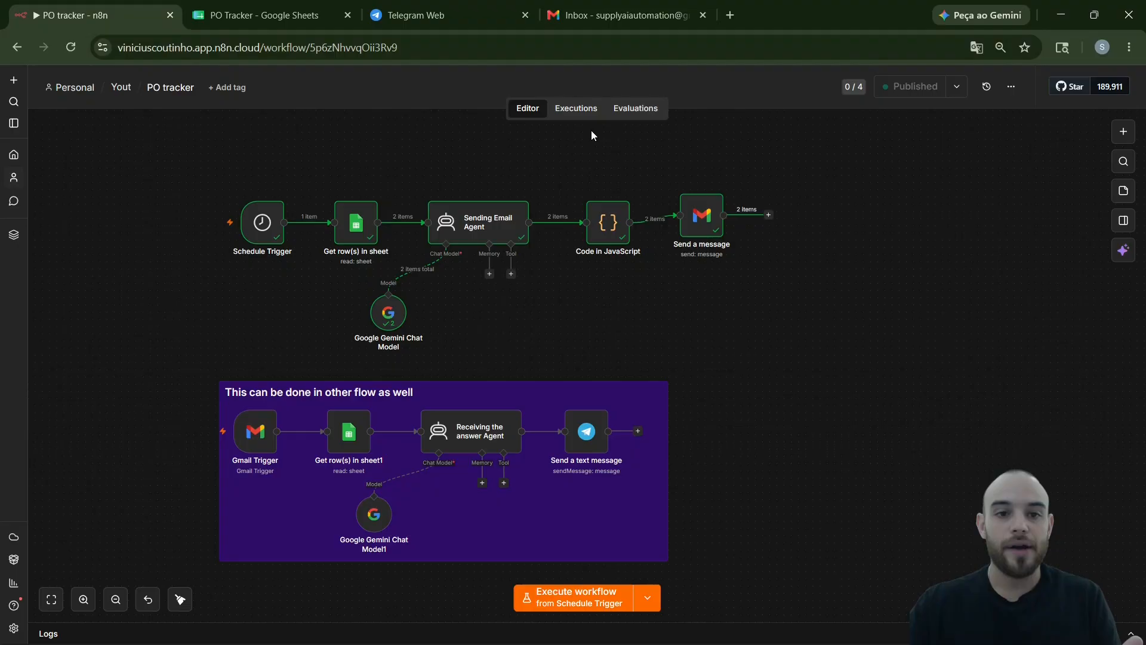
- Compare the PO Tracker order statuses with the workflow and bring up the Suppliers Warning chat in Telegram
left_click(266, 15)
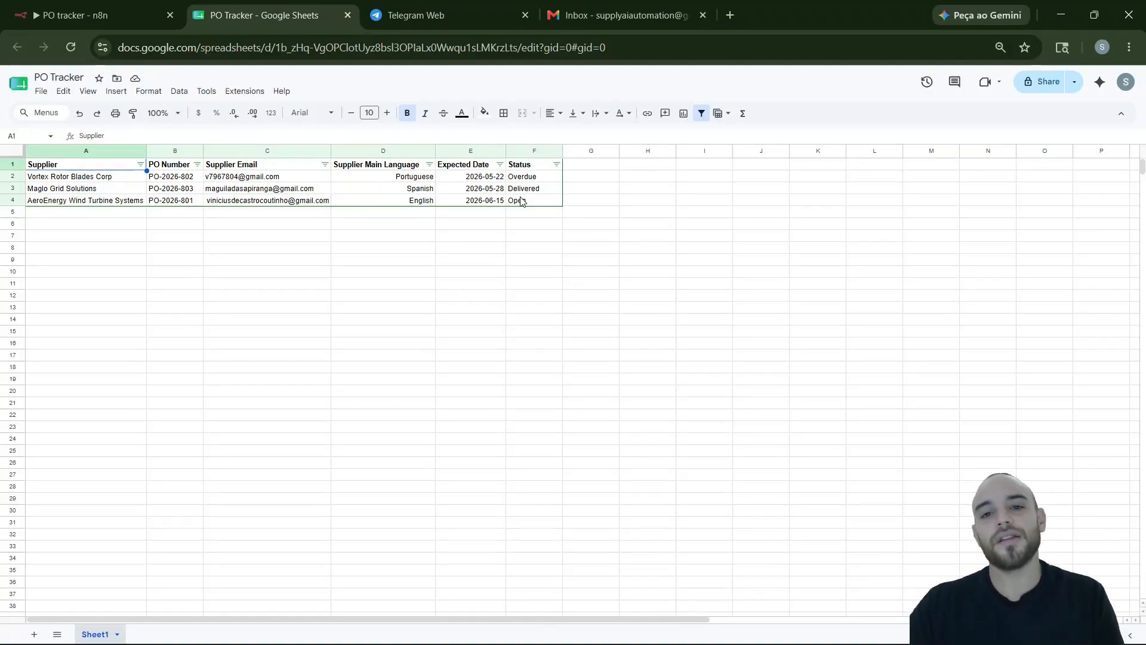
left_click(388, 10)
left_click(102, 6)
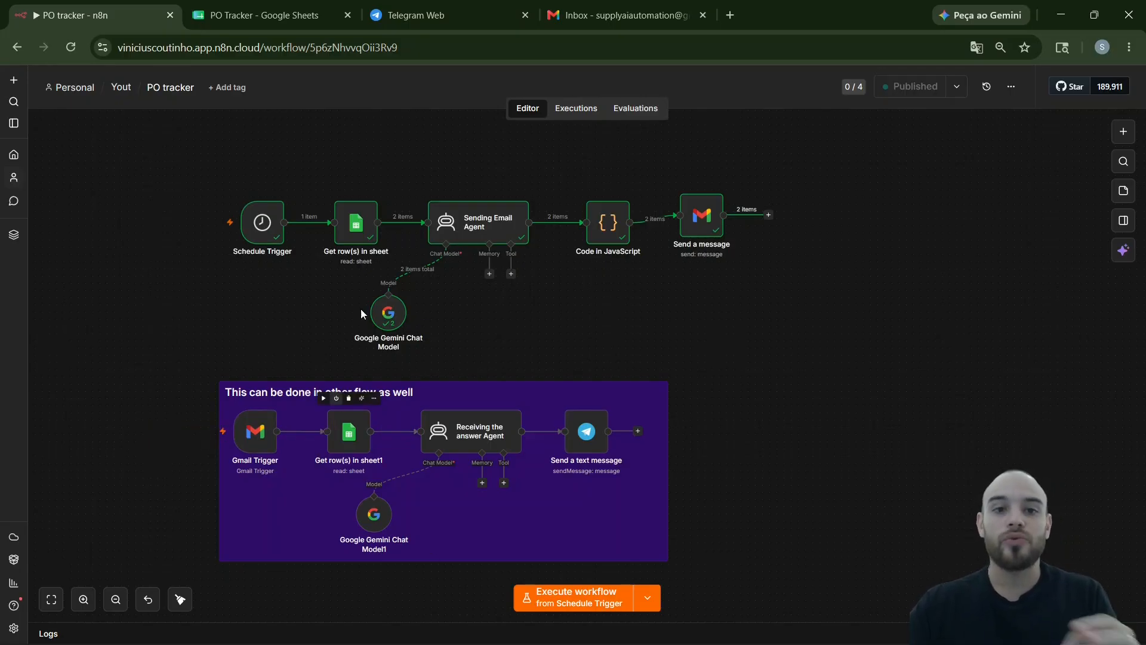
left_click(468, 24)
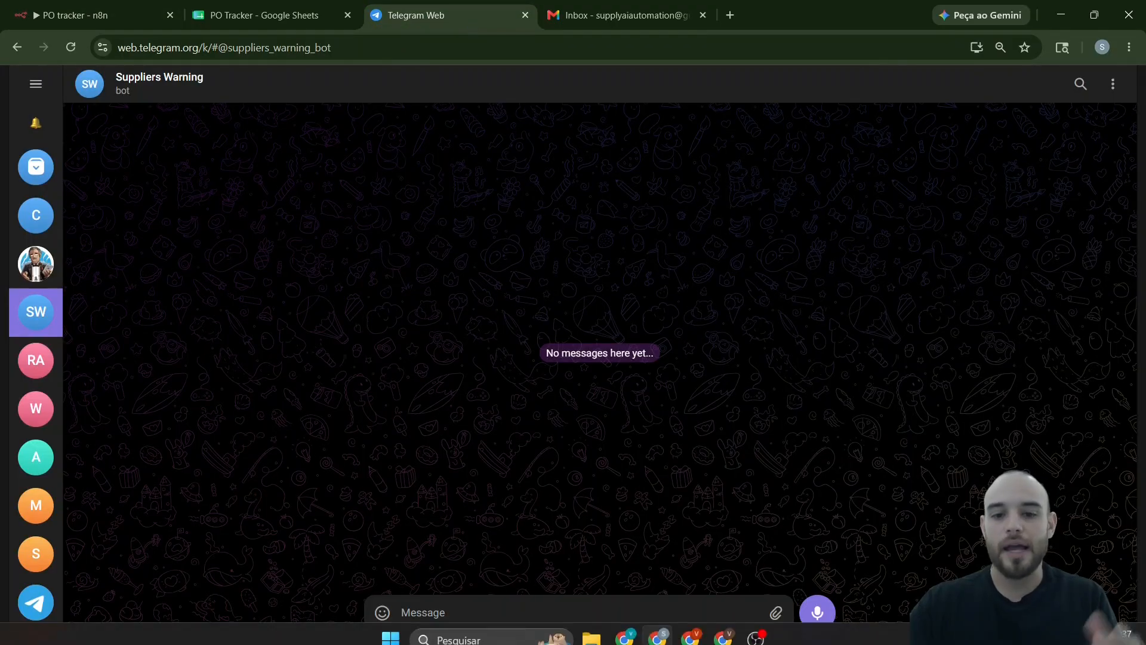
- Reply to the PO-2026-801 email with "Hey, sorry but this PO will not be ready on time." and "My bad", and send it
left_click(720, 633)
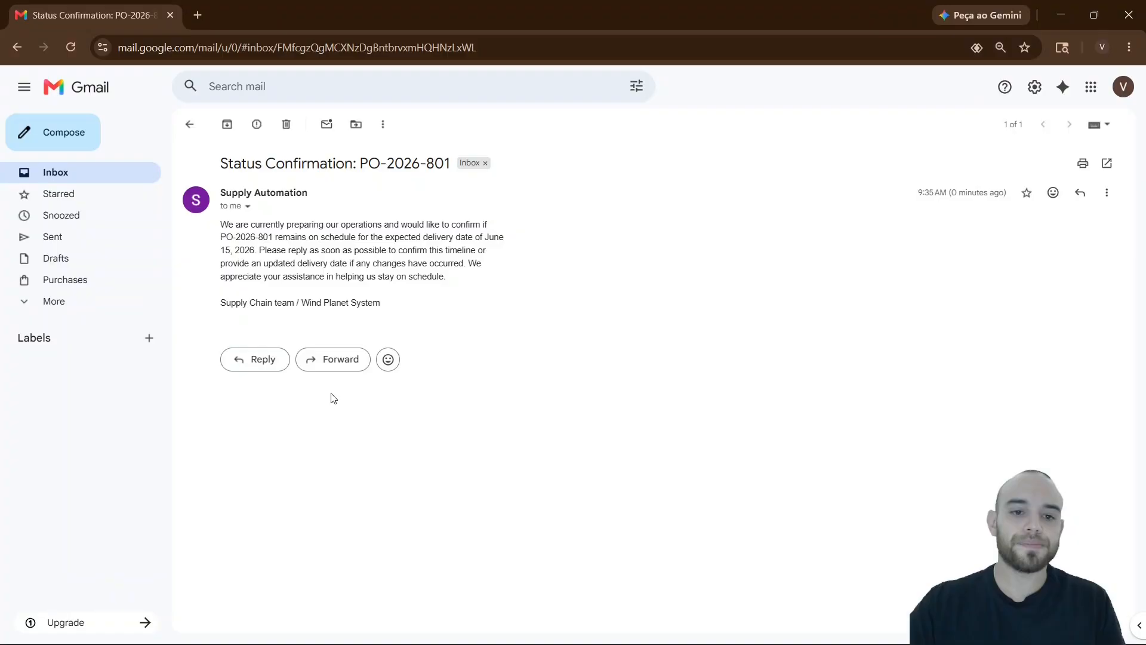
left_click(258, 365)
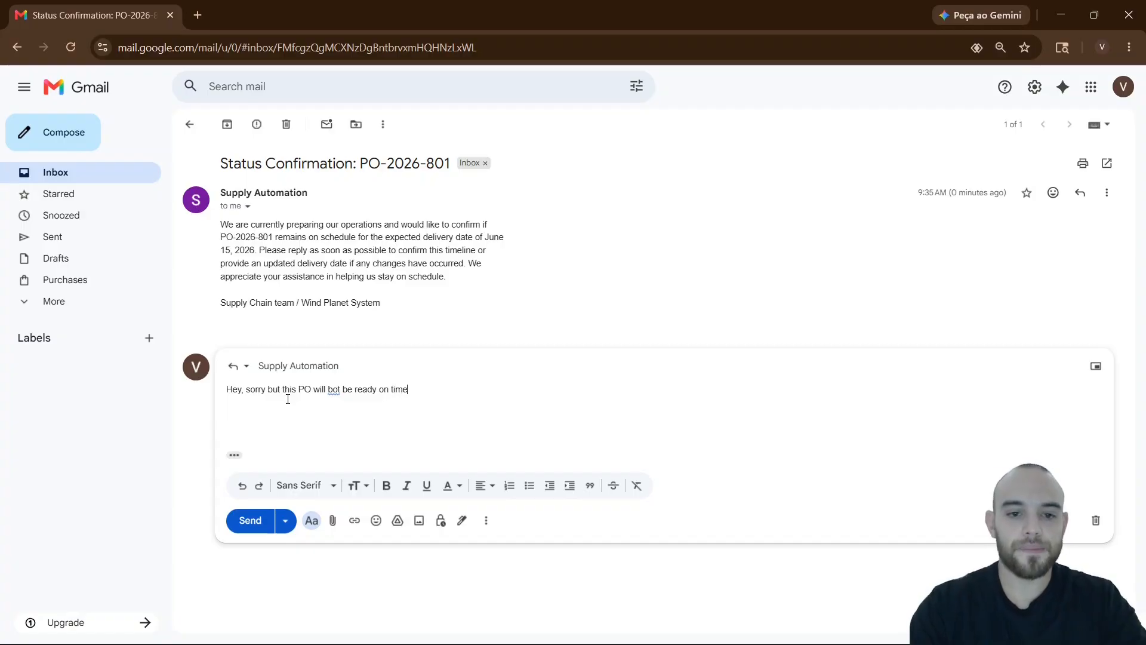
left_click(332, 389)
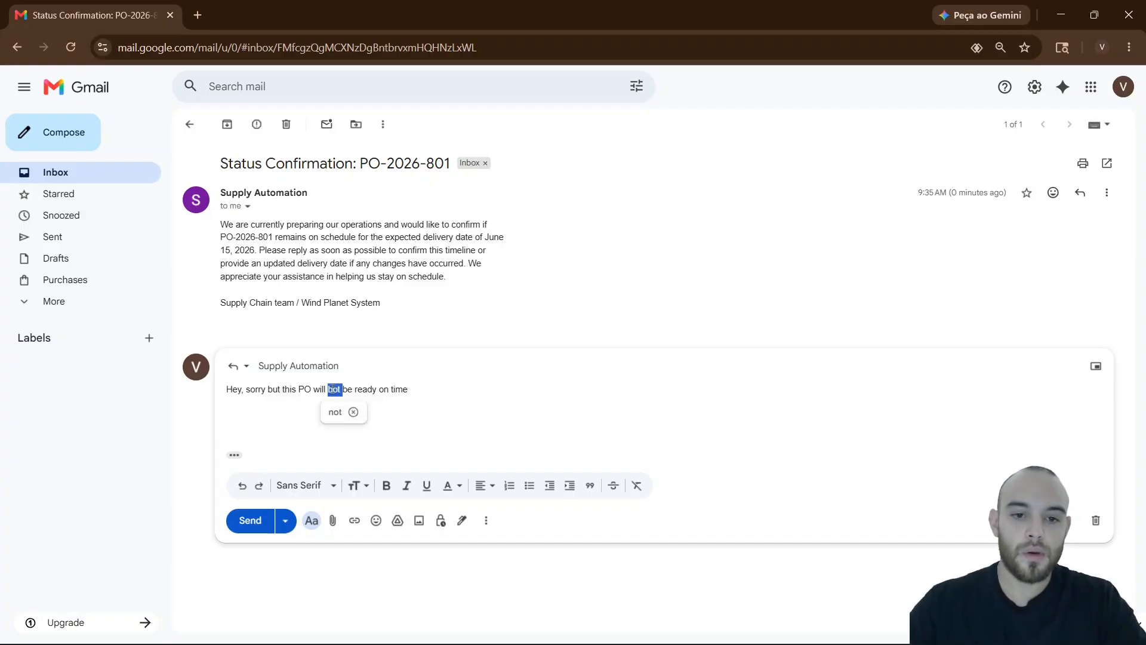
left_click(335, 413)
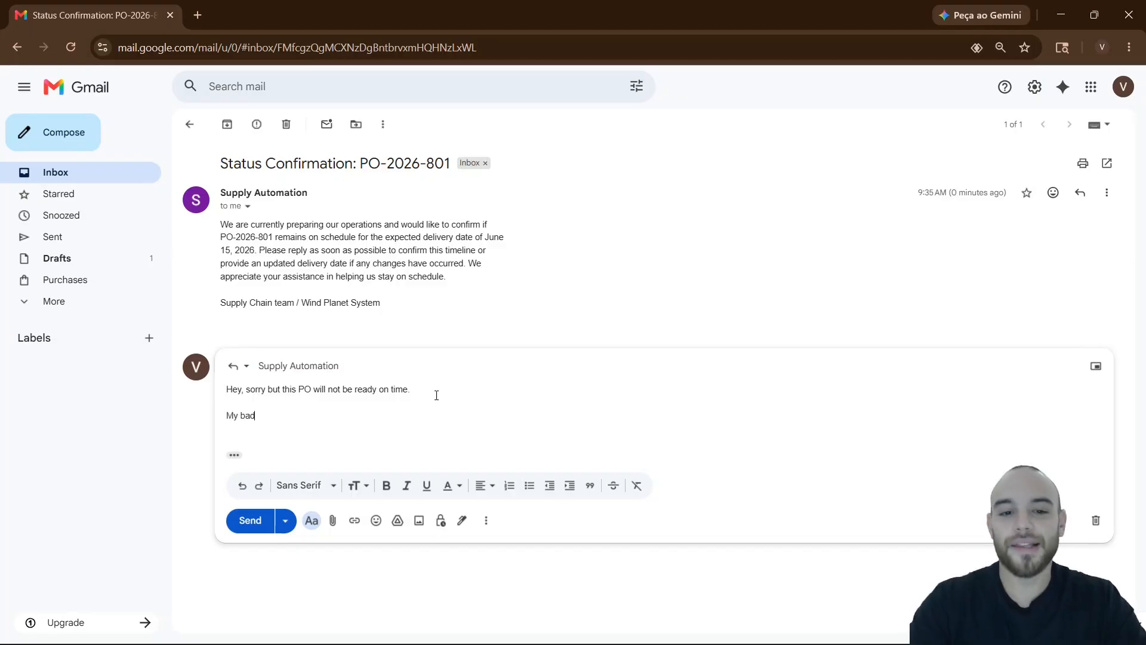
left_click(246, 520)
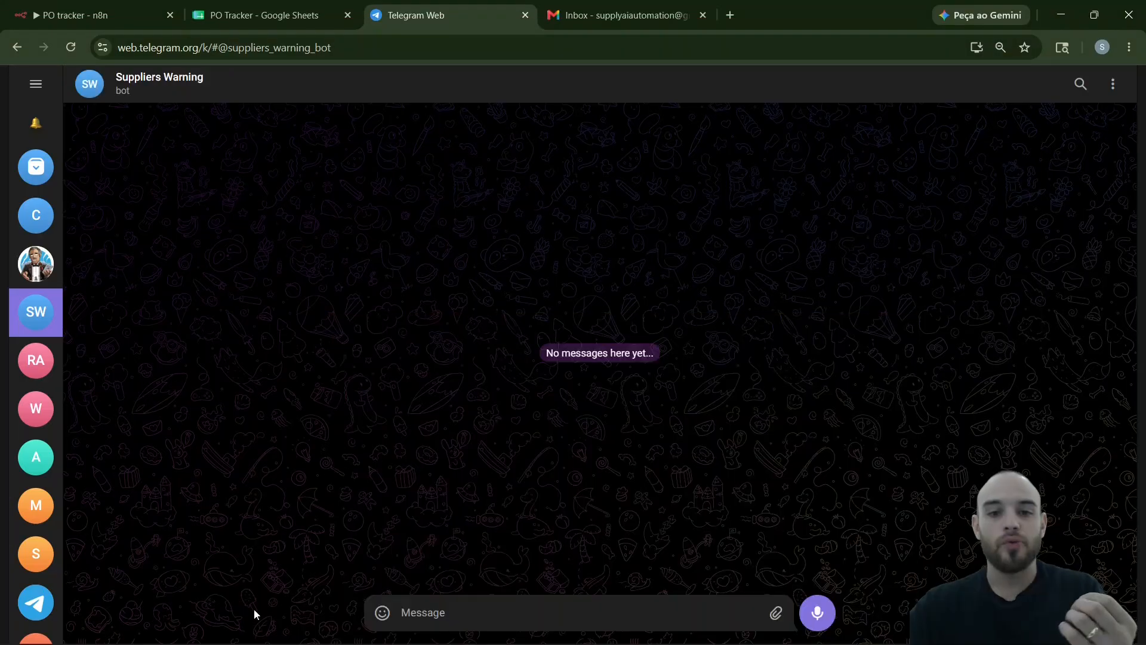
- Wait at the n8n workflow for the Telegram notification and read the Supplier Response Alert in the Suppliers Warning chat
left_click(95, 15)
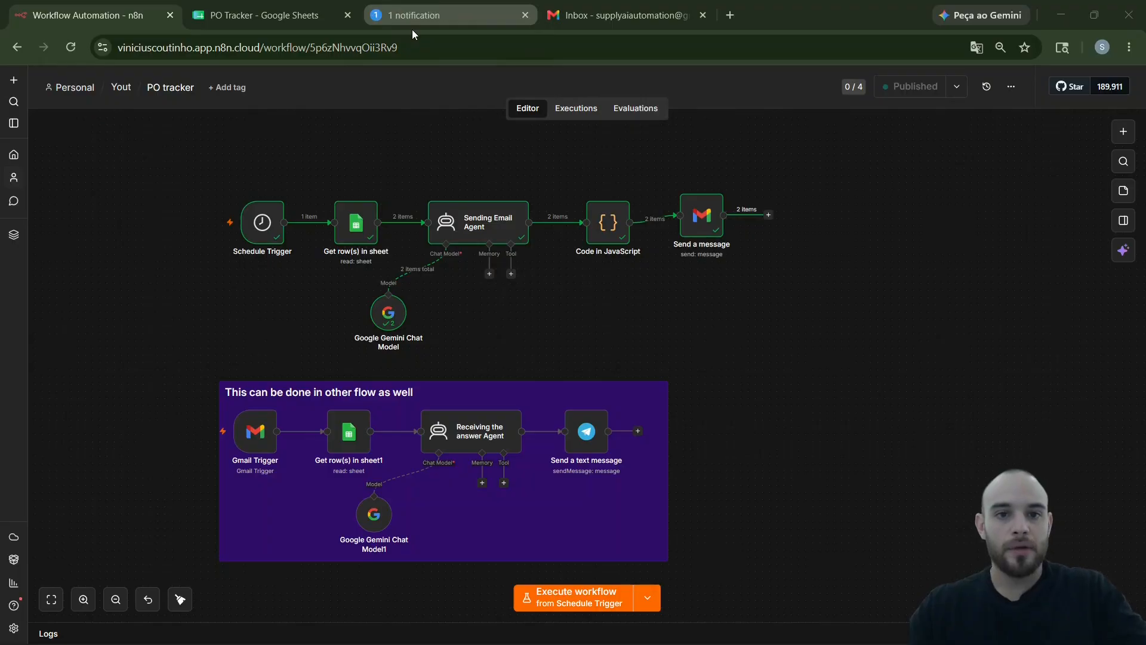
mouse_move(412, 30)
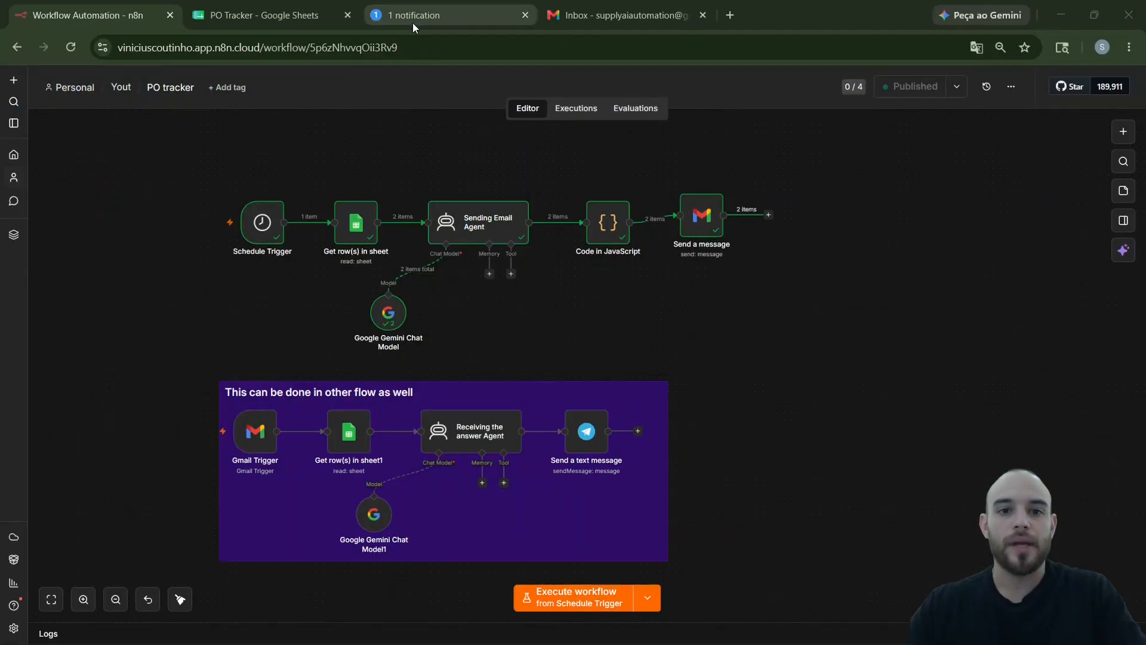
left_click(415, 46)
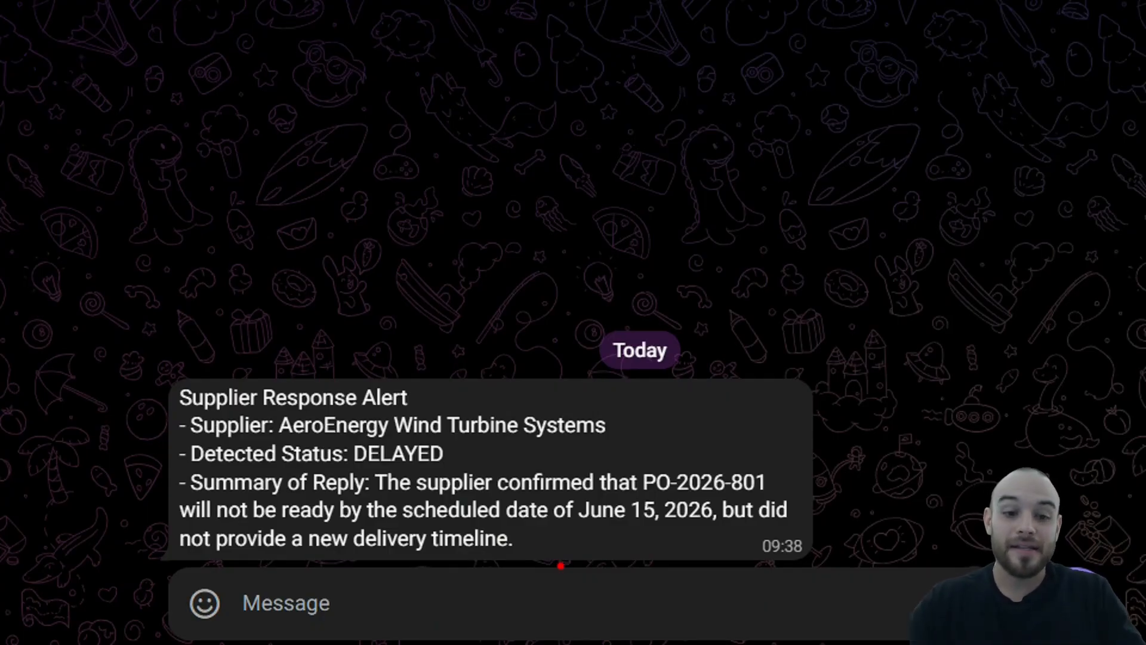
mouse_move(435, 455)
left_mouse_down()
mouse_move(452, 470)
mouse_move(534, 476)
mouse_move(536, 466)
left_mouse_up()
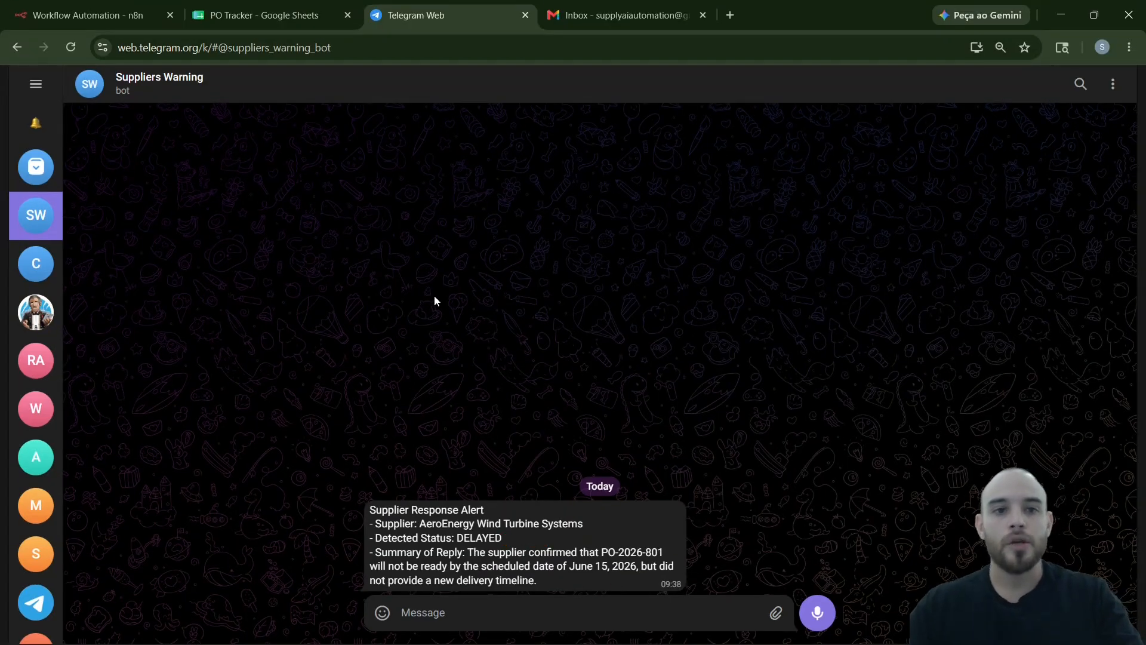
- Return to n8n and create a new blank workflow in the Personal project
left_click(134, 24)
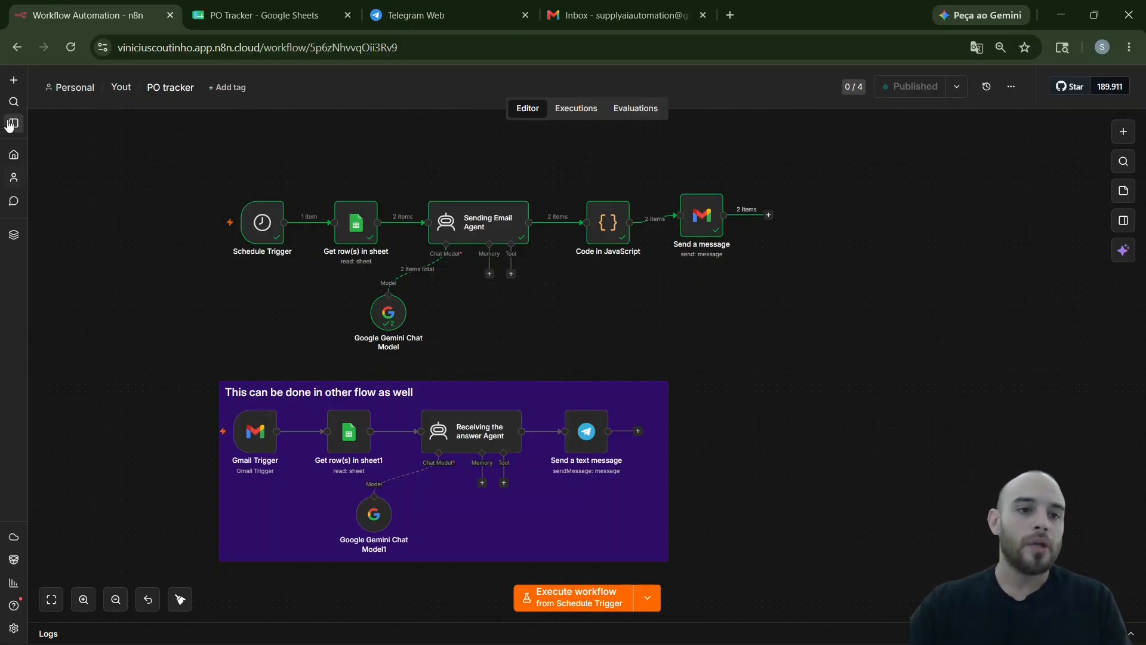
left_click(15, 85)
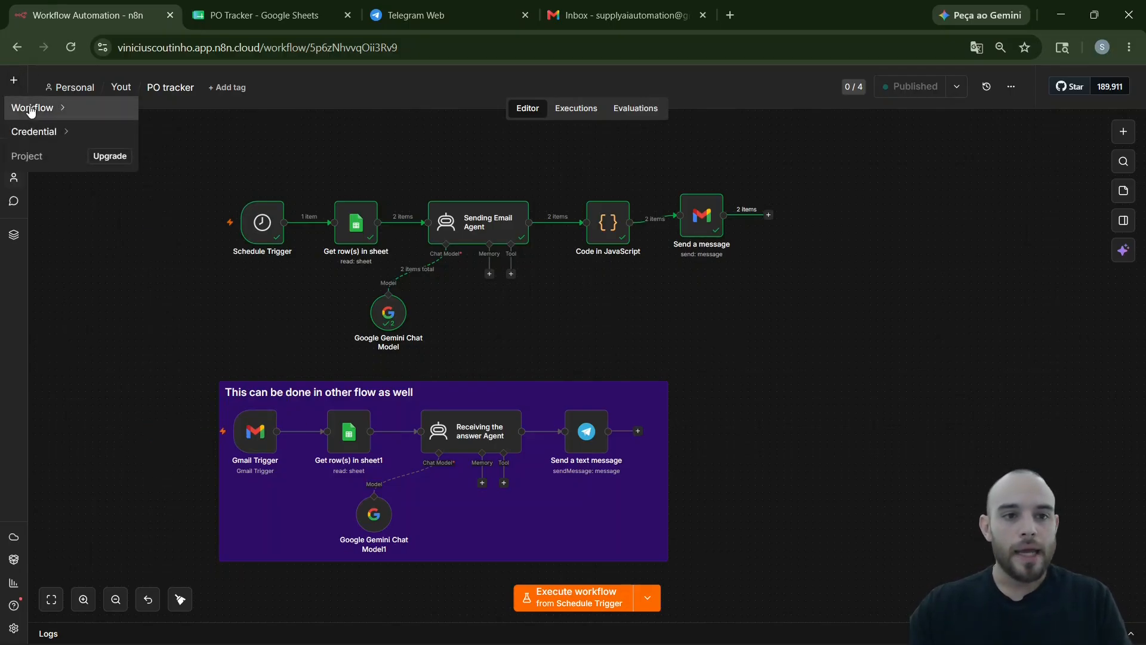
mouse_move(99, 108)
left_click(211, 142)
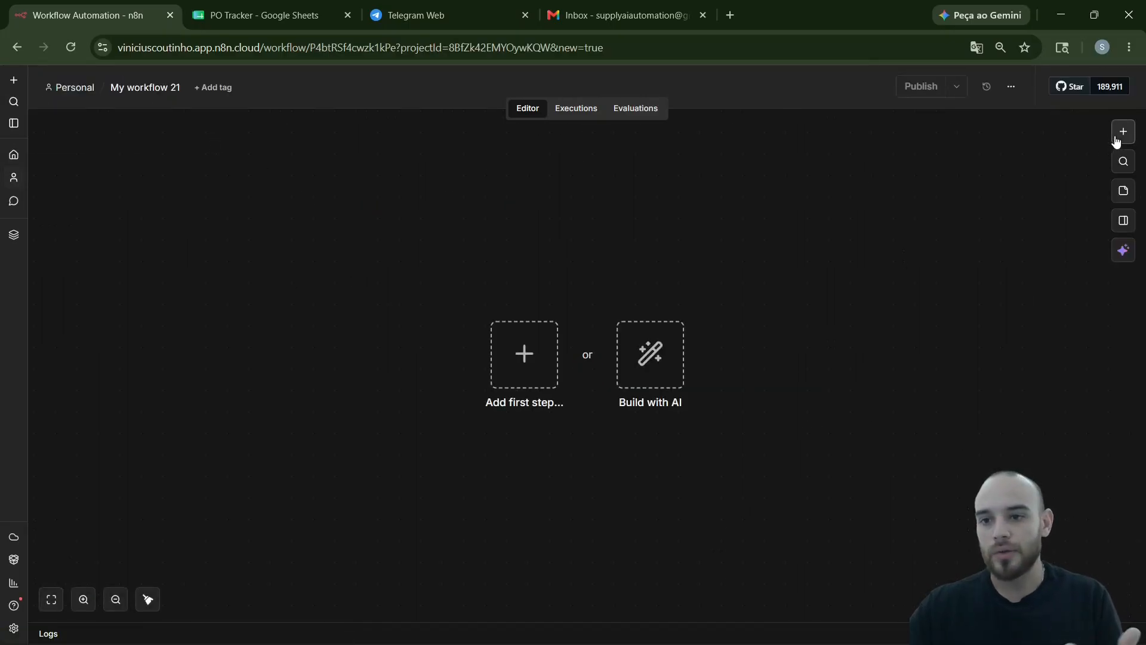
- Add a Schedule Trigger as the first node of the new workflow
left_click(1121, 132)
type("schedu")
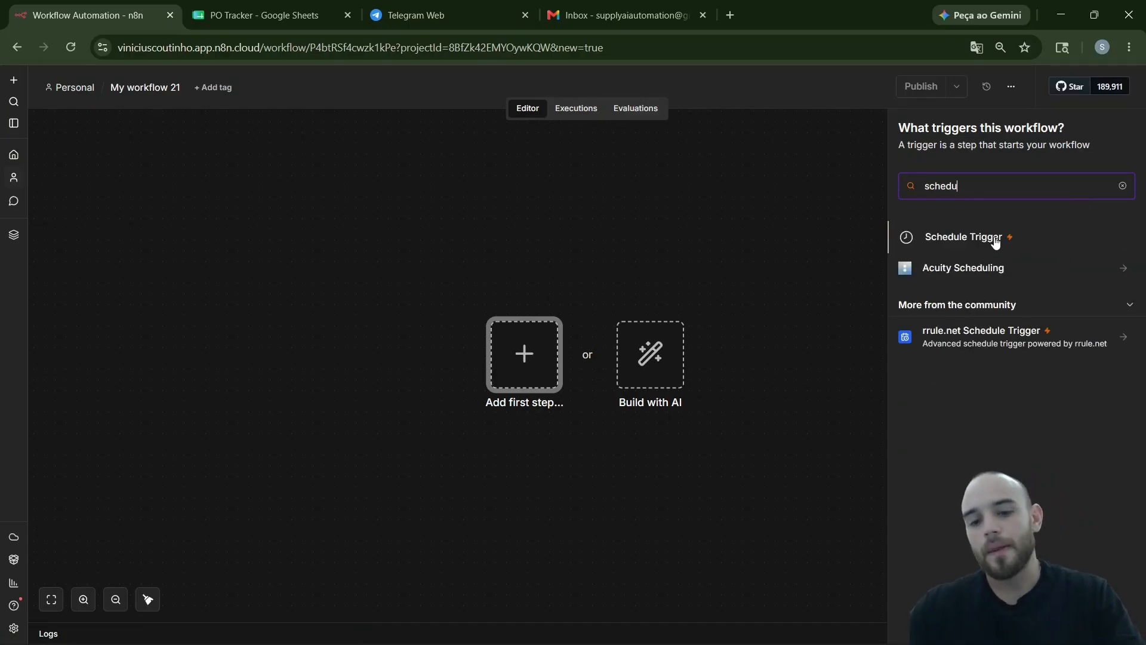
left_click(995, 238)
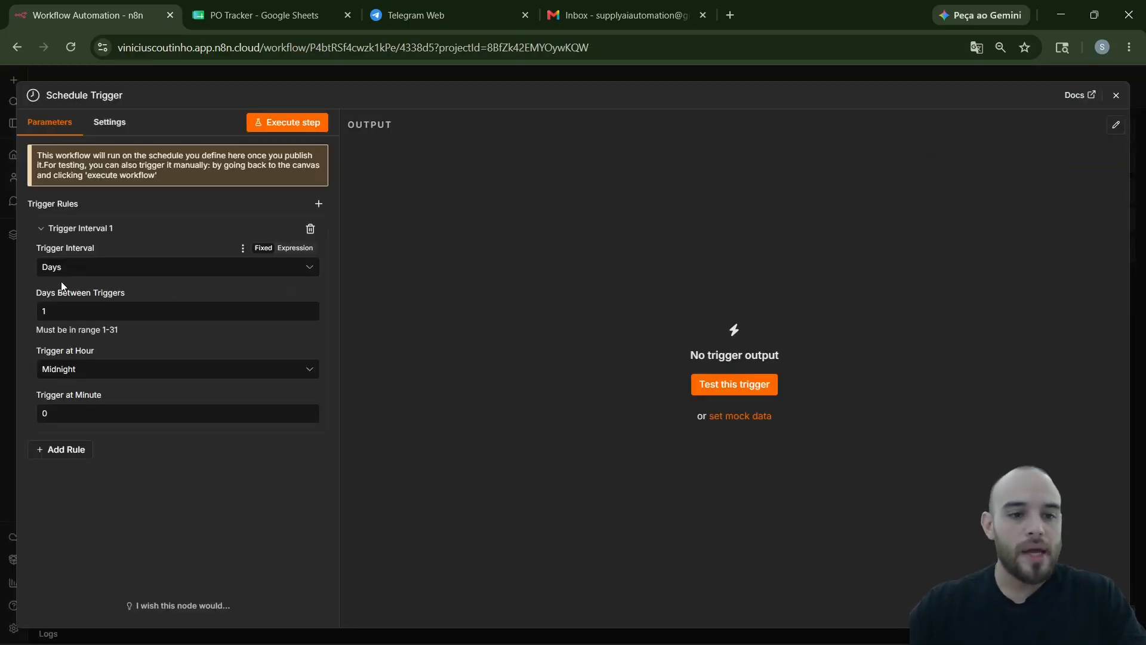
- Set the Schedule Trigger's daily trigger hour to 9am
left_click(84, 370)
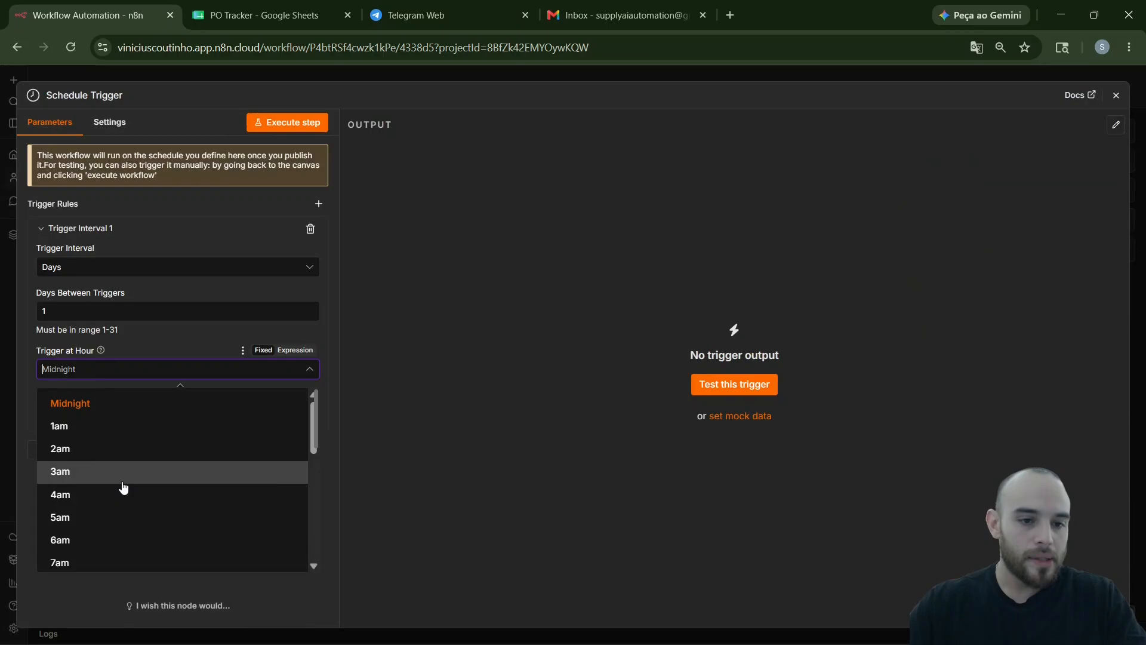
scroll(115, 528, "down", 2)
left_click(105, 533)
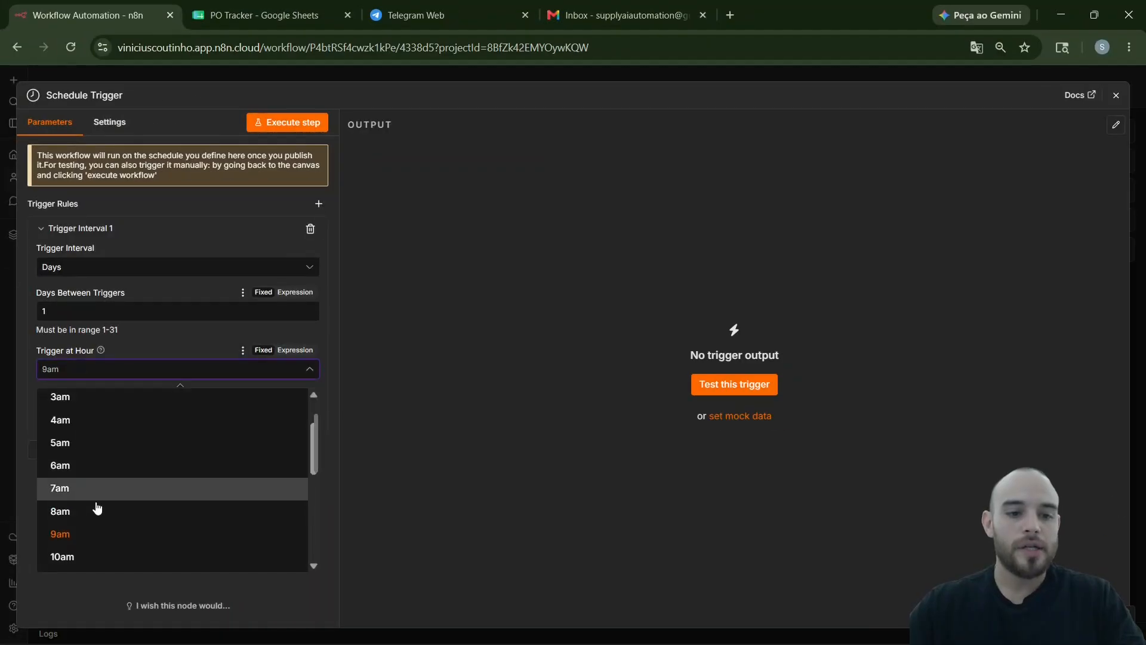
left_click(107, 589)
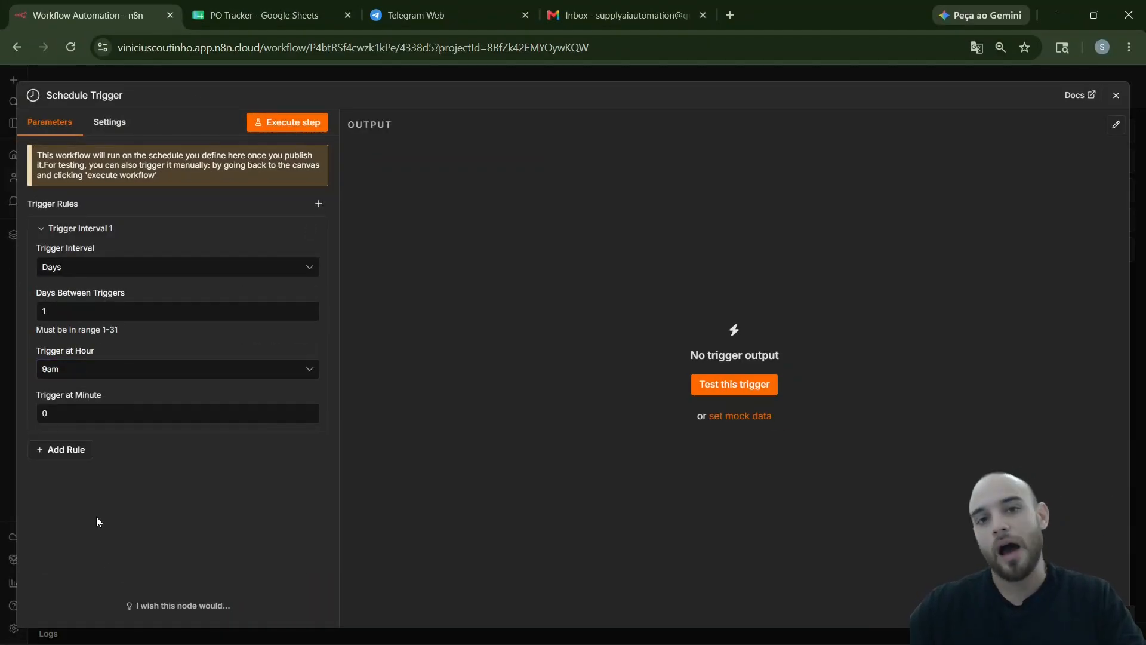
- Add a Google Sheets node with the Get row(s) in sheet action after the Schedule Trigger
key("Escape")
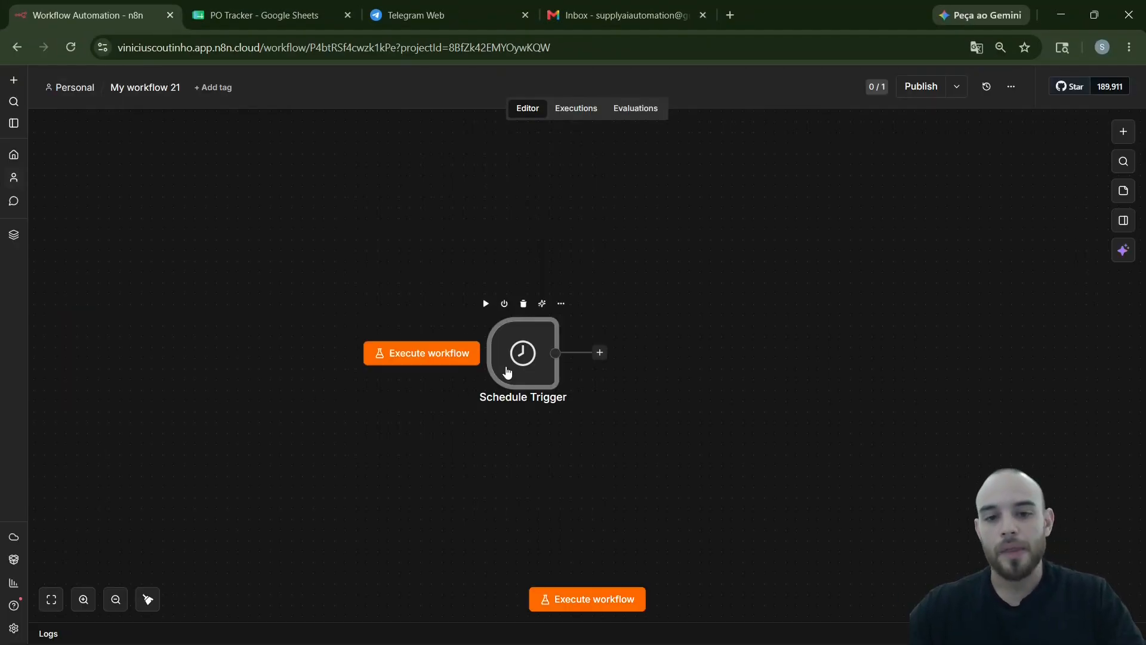
left_click_drag(506, 368, 344, 336)
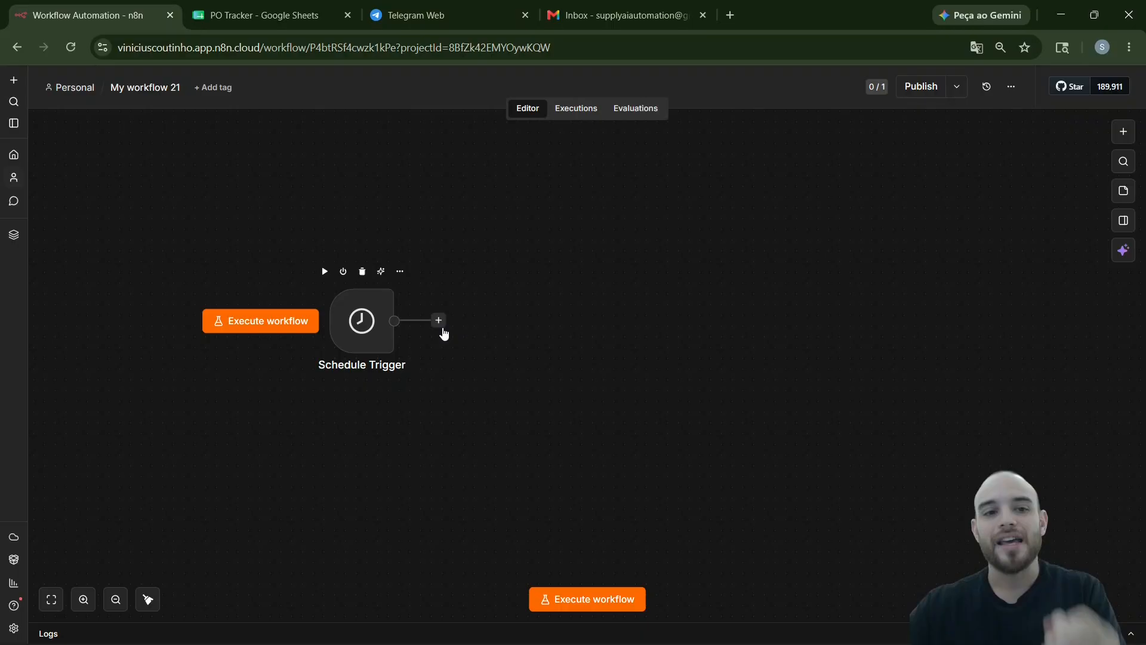
left_click(263, 15)
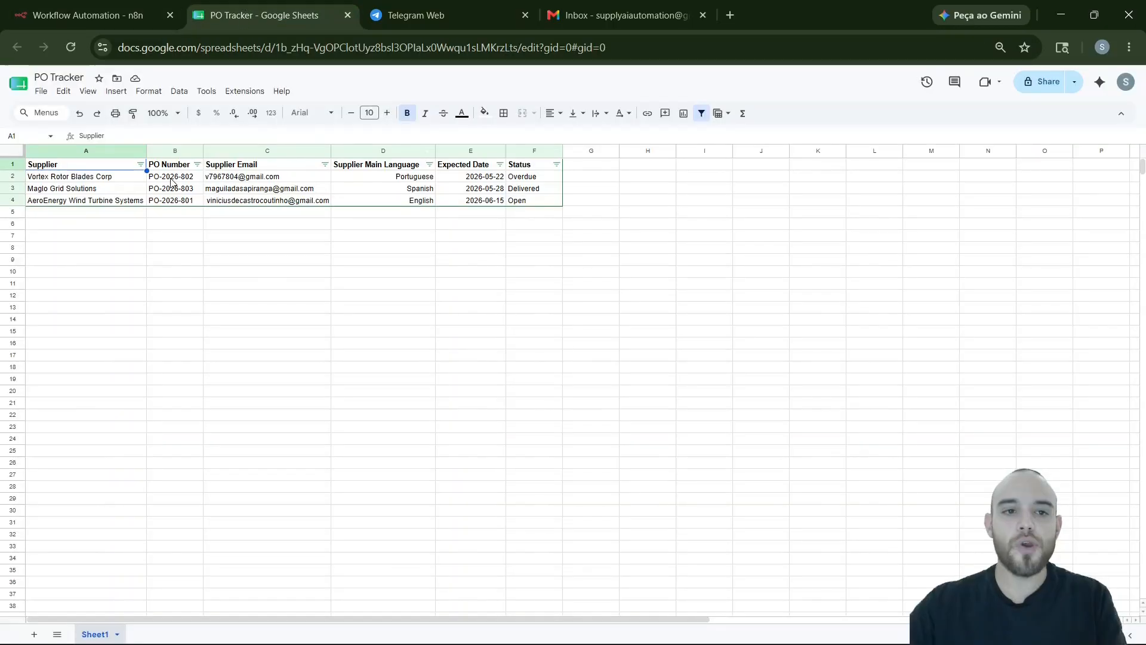
left_click(99, 7)
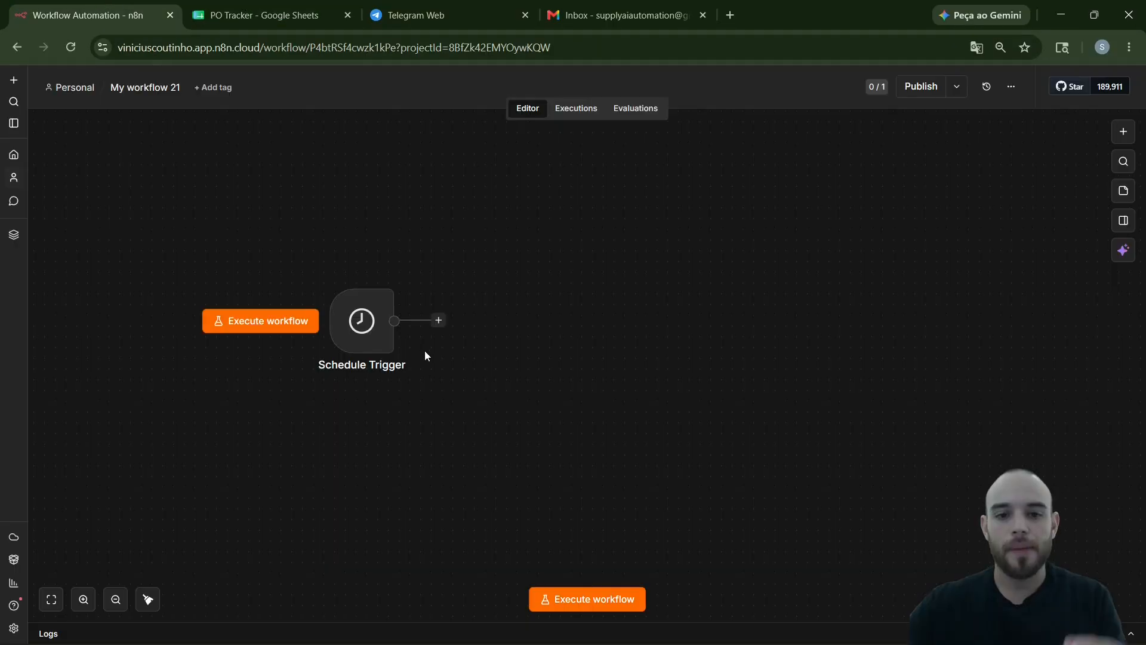
left_click(438, 326)
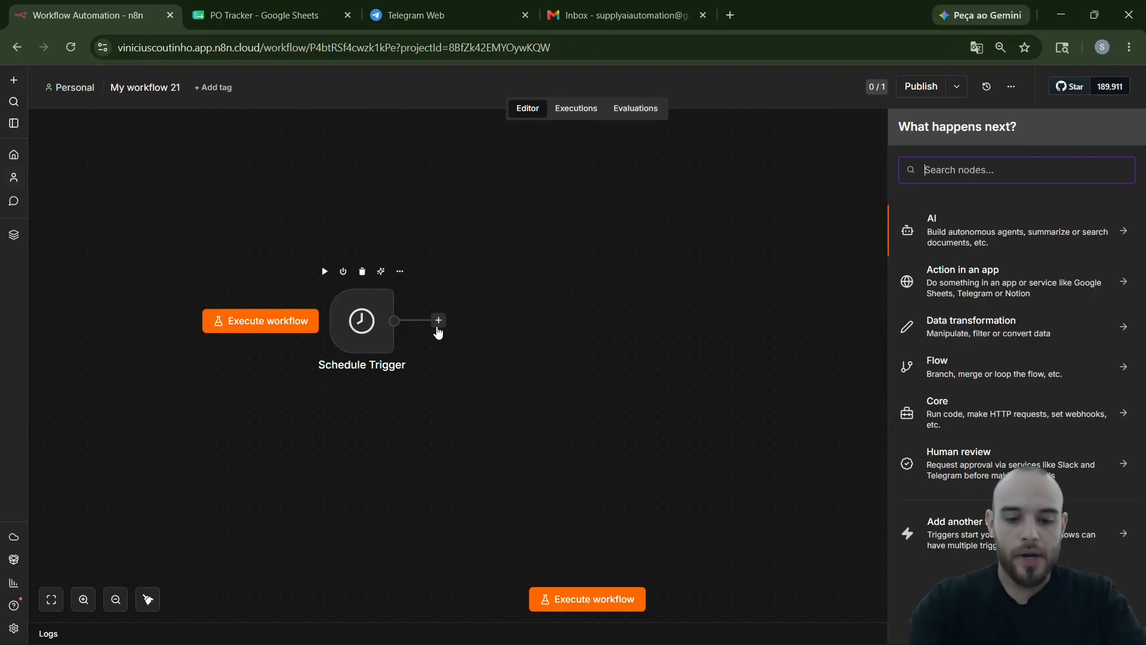
type("go")
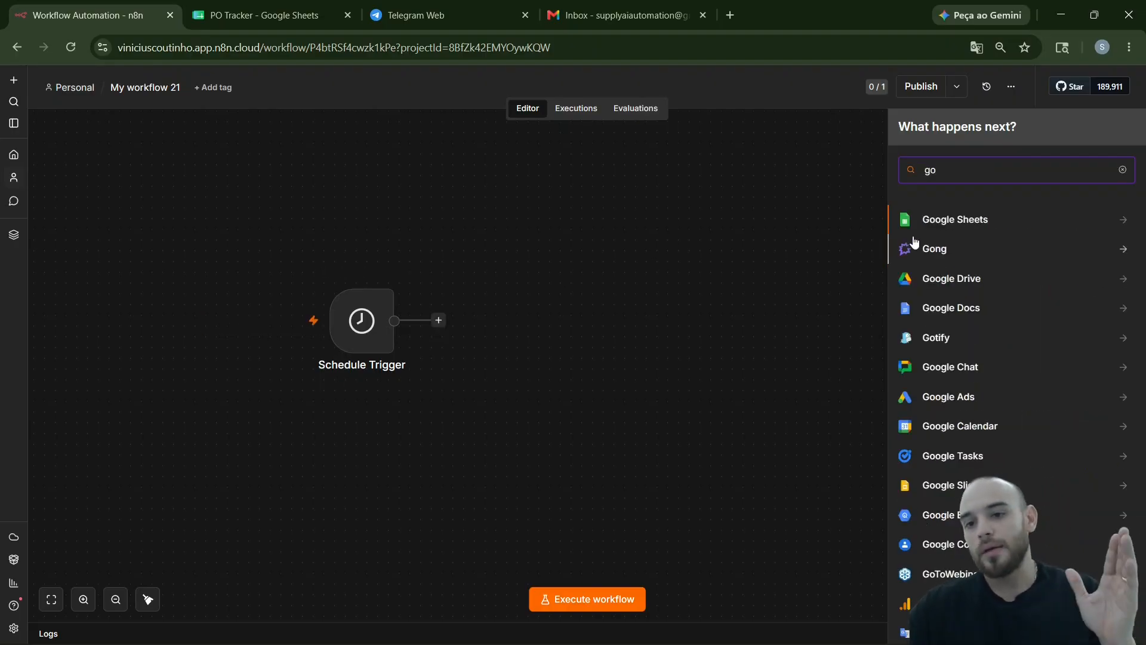
left_click(936, 233)
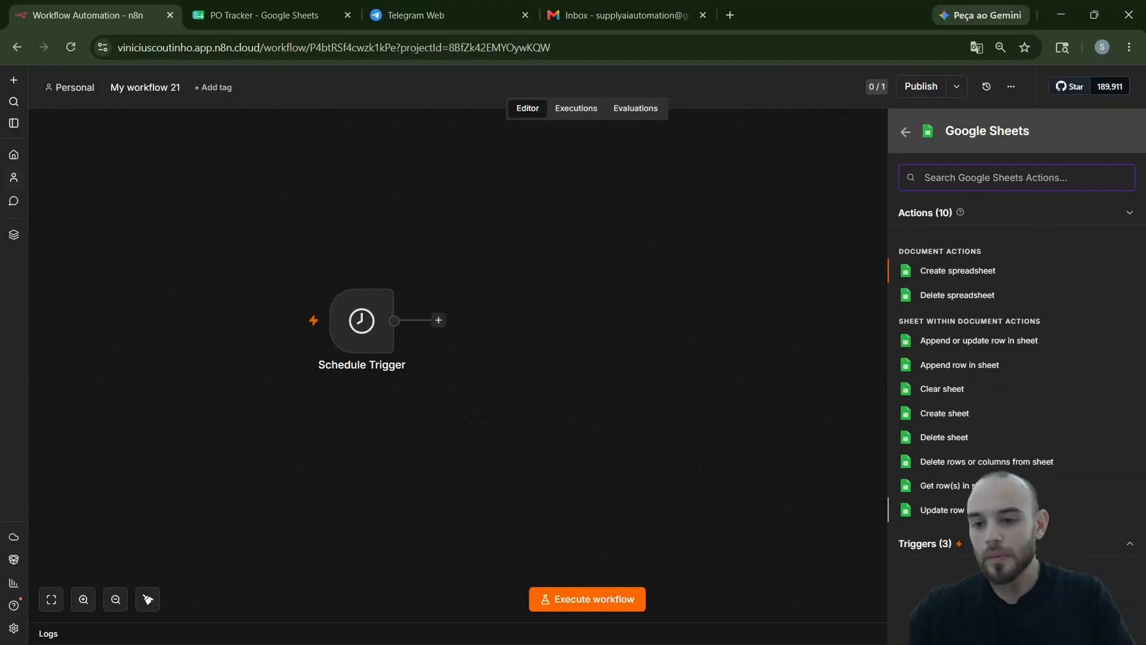
left_click(972, 491)
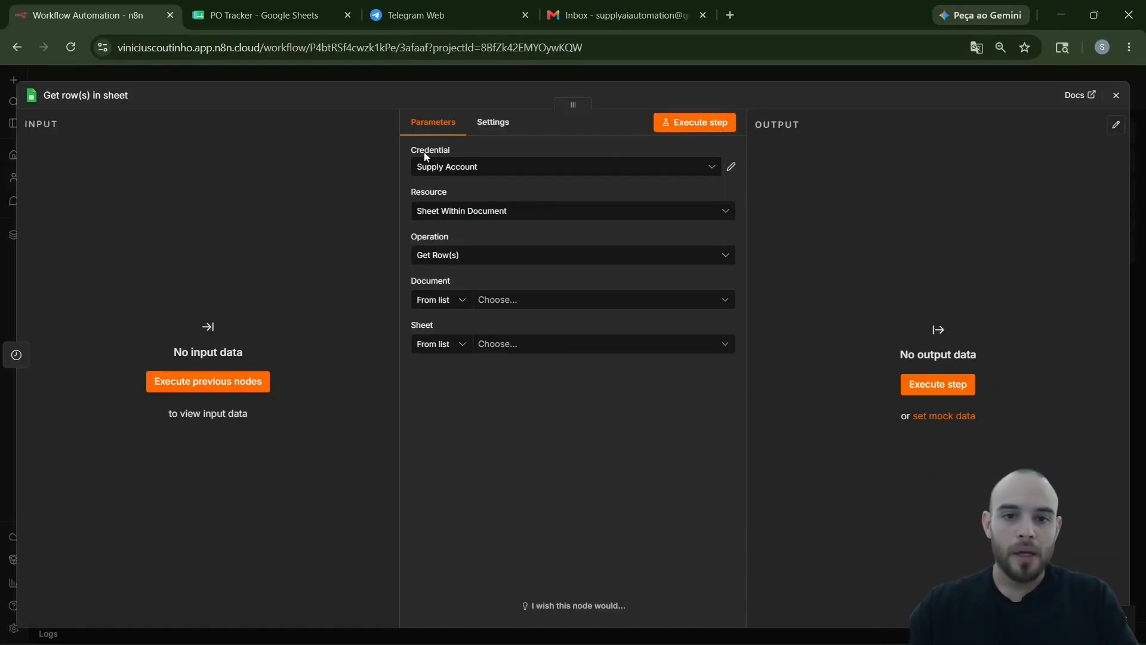
- Set the Get row(s) node to read Sheet1 of the PO Tracker document
left_click(497, 300)
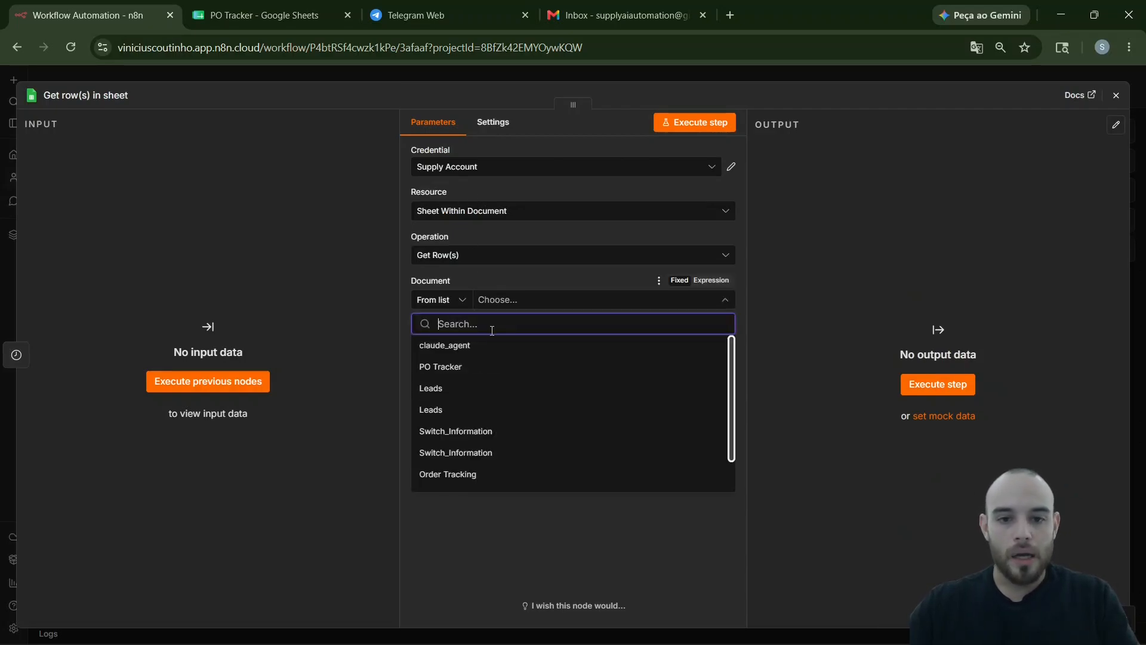
left_click(473, 367)
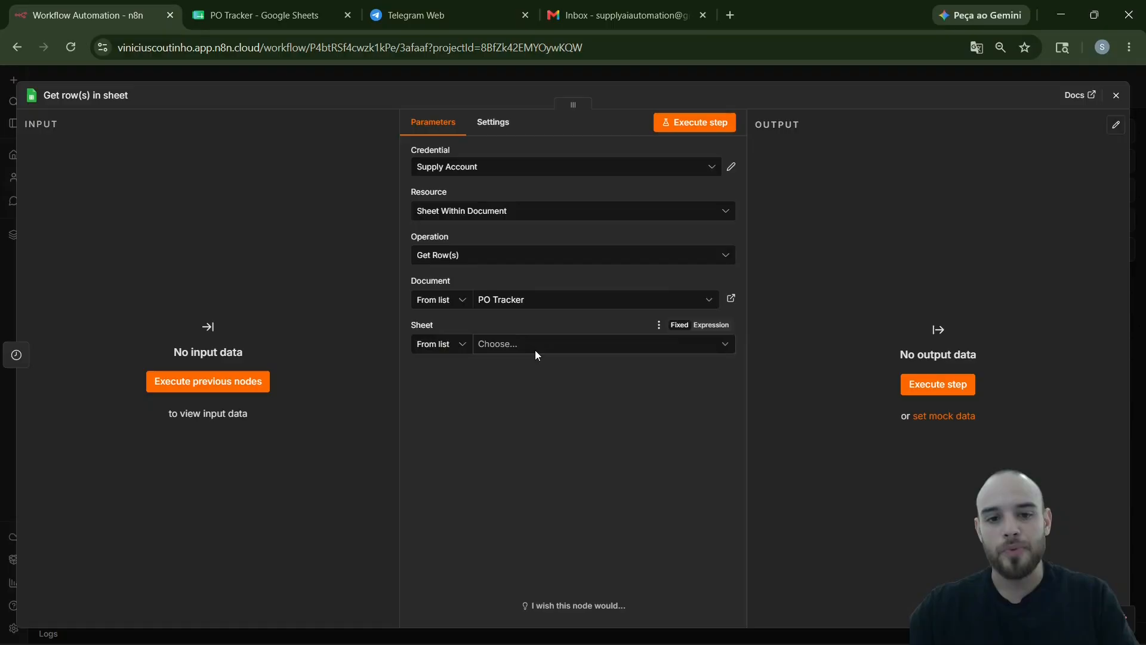
left_click(535, 346)
left_click(487, 371)
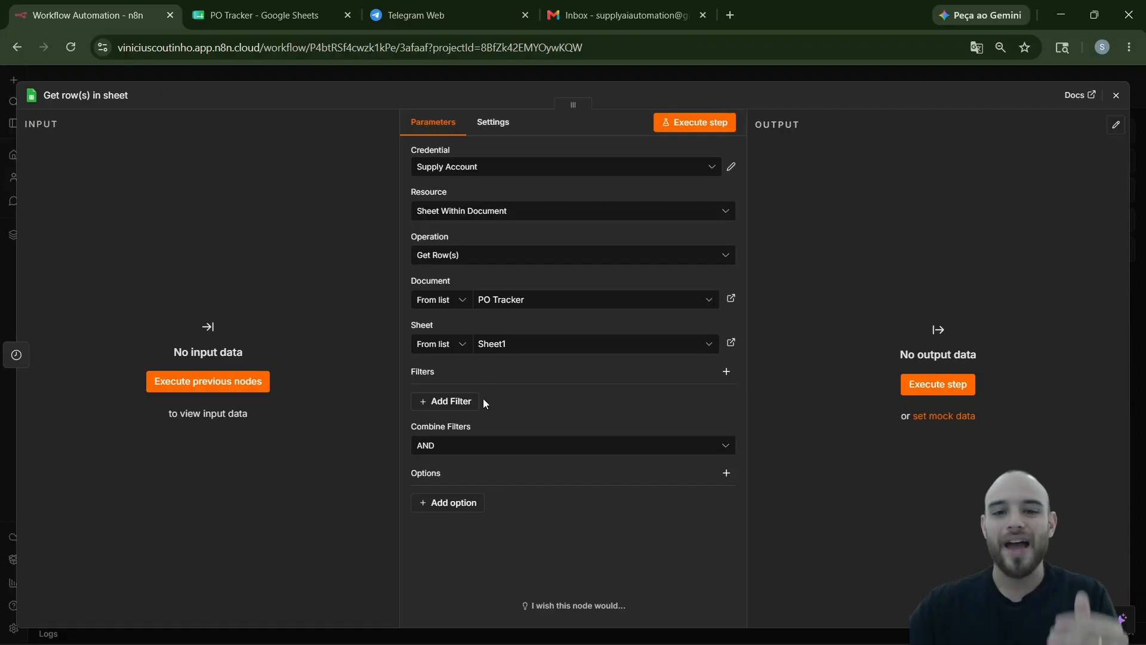
- Check the order rows in the PO Tracker spreadsheet and add a filter in n8n matching Status to Overdue
left_click(462, 411)
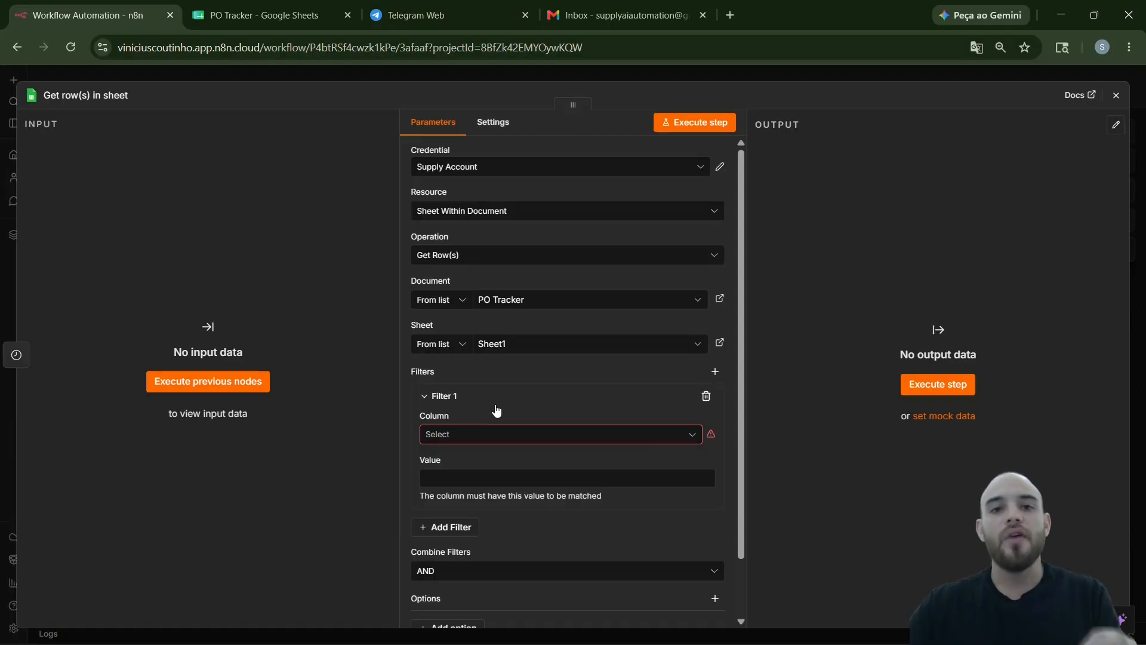
left_click(297, 21)
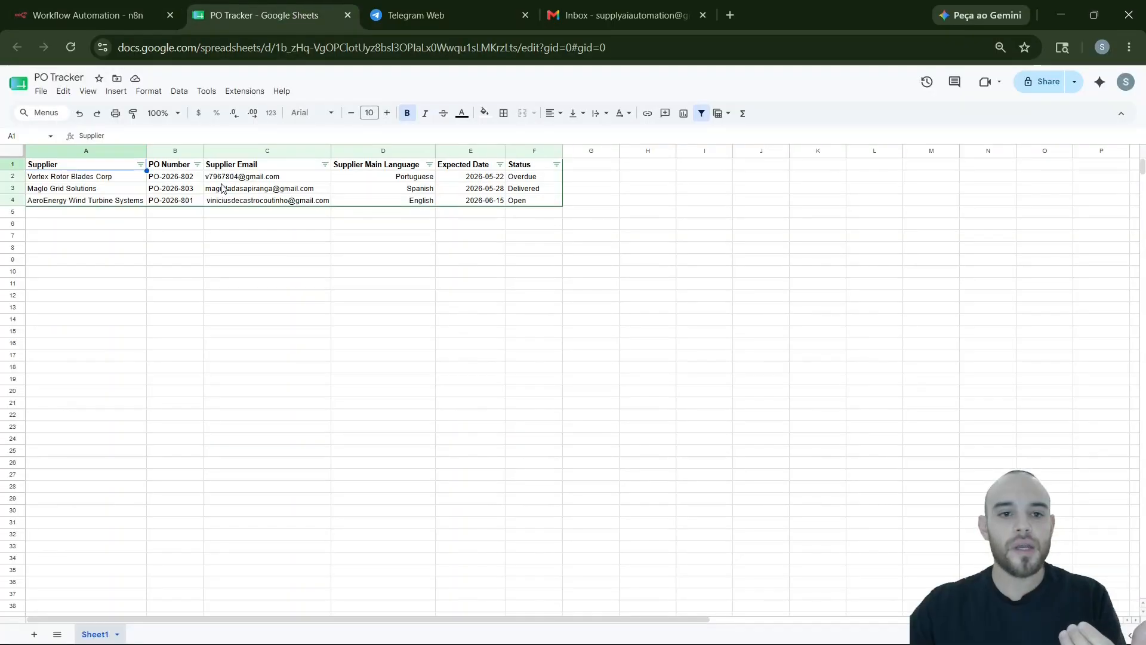
left_click(12, 188)
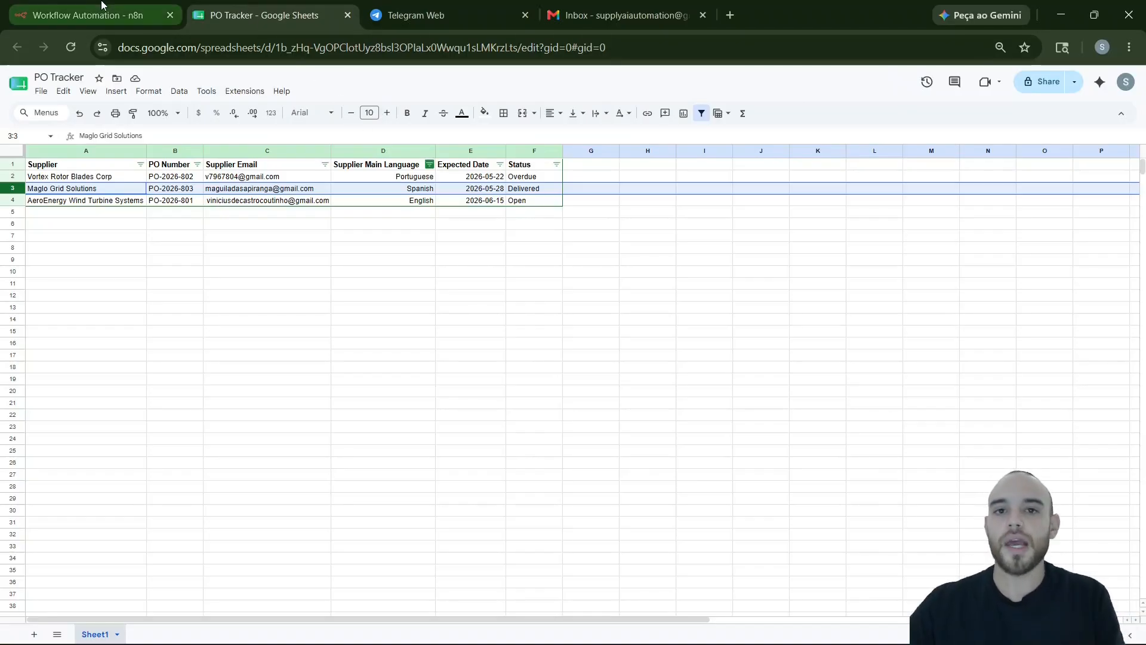
left_click(89, 14)
left_click(513, 436)
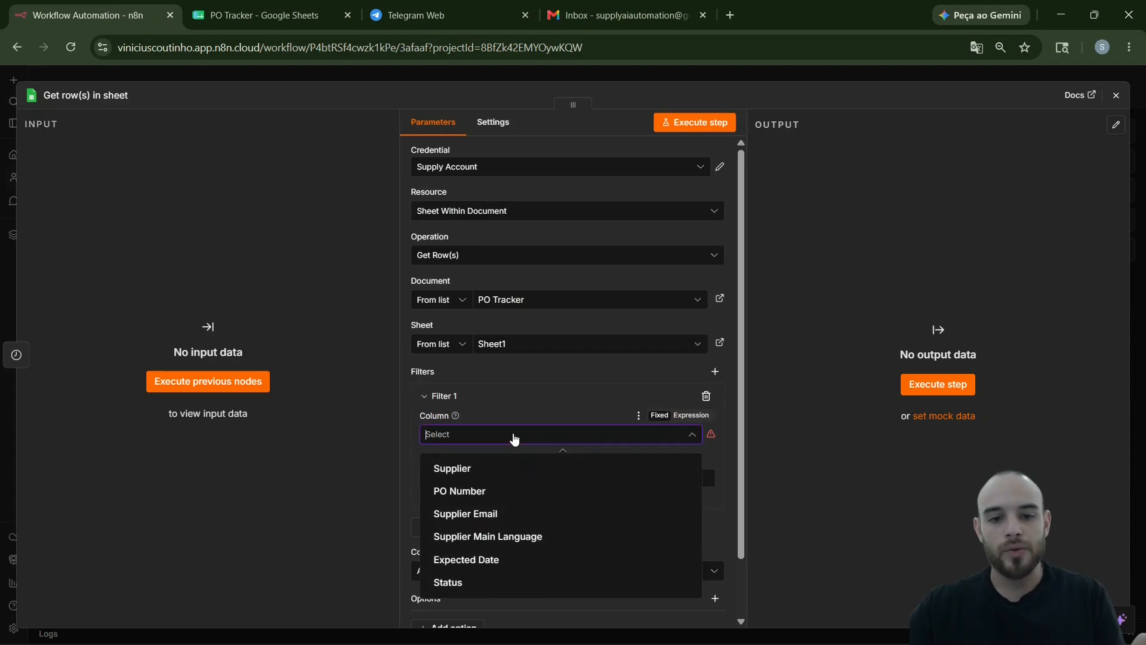
left_click(493, 581)
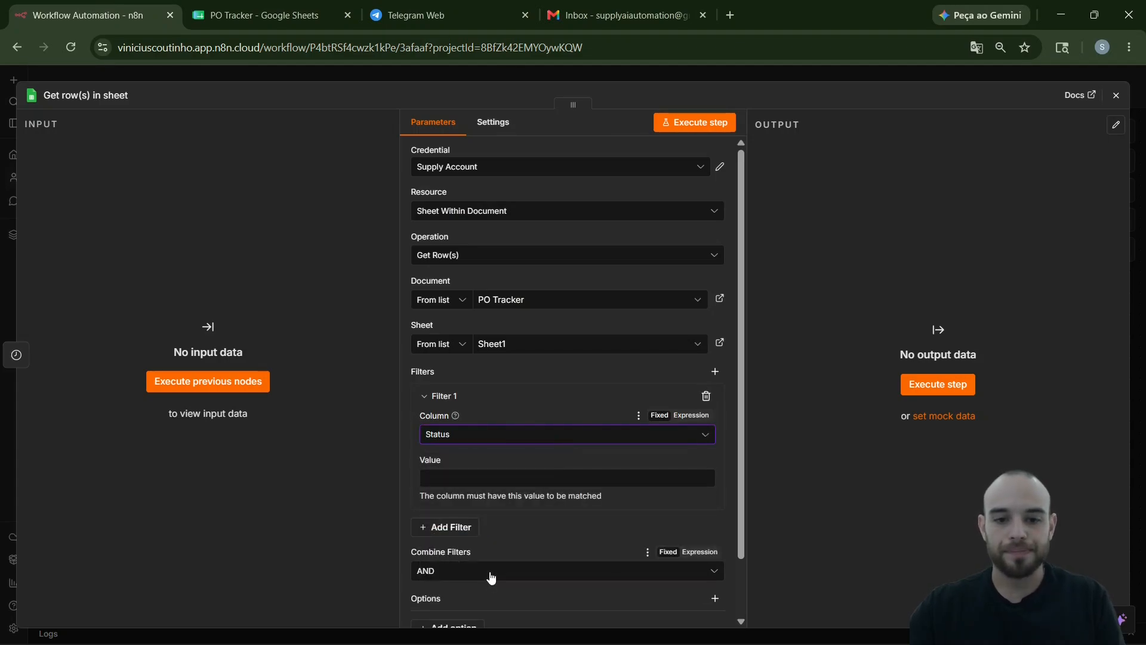
left_click(488, 472)
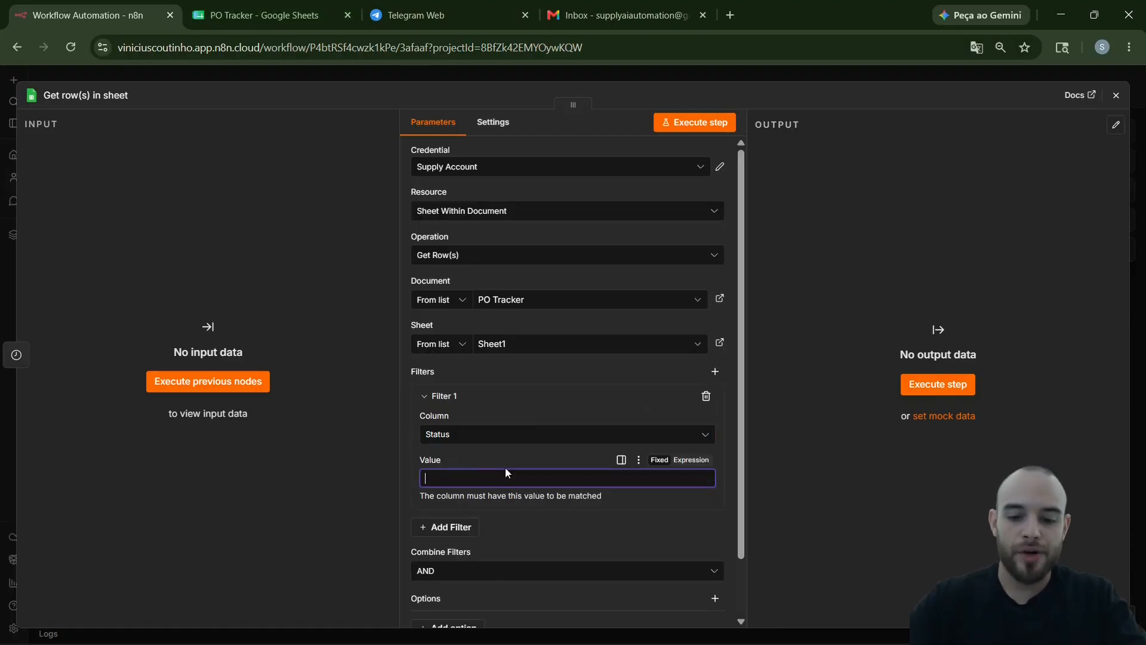
type("Overdue")
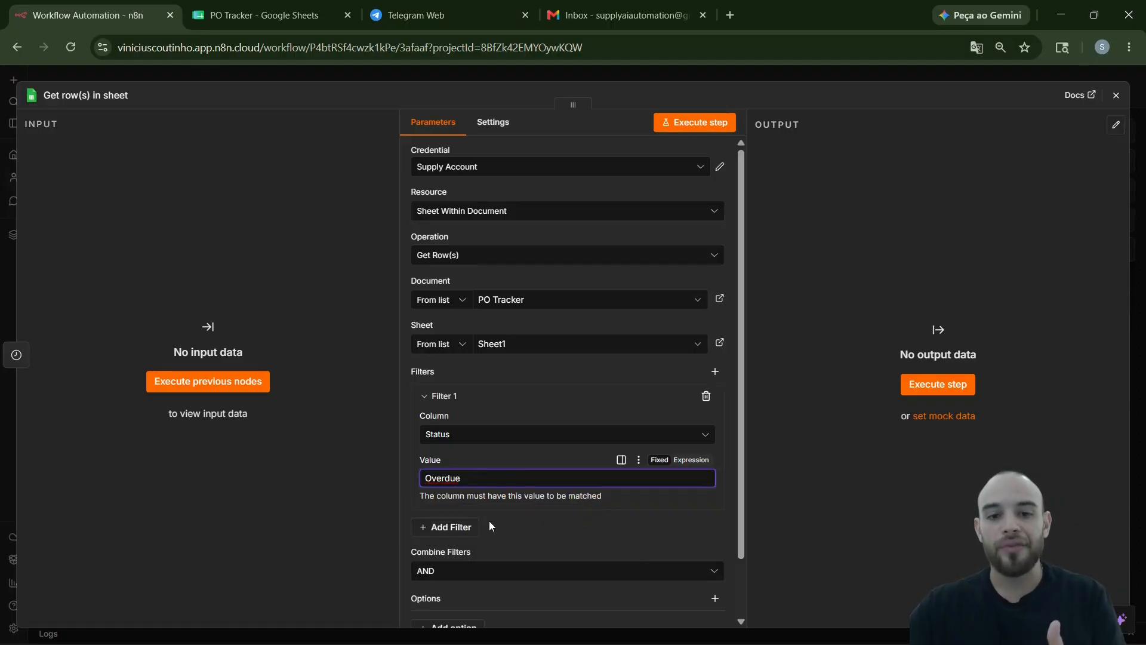
- Add a second filter matching Status to Open, checking the status wording in the PO Tracker spreadsheet
left_click(468, 526)
left_click(483, 577)
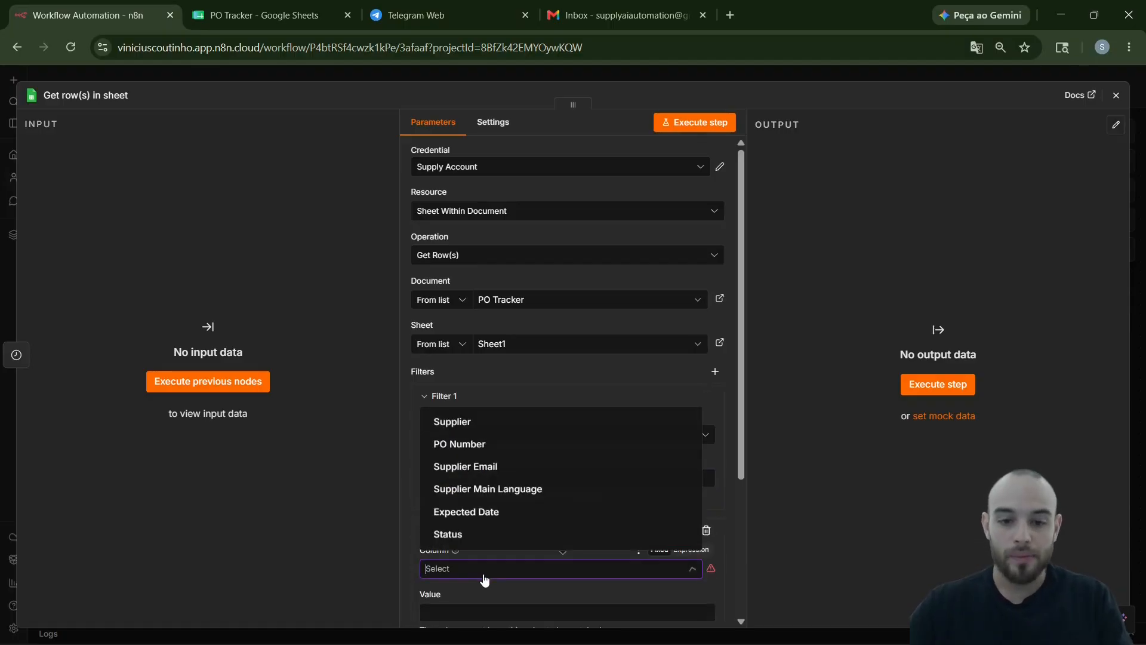
left_click(540, 534)
scroll(507, 531, "down", 2)
left_click(483, 535)
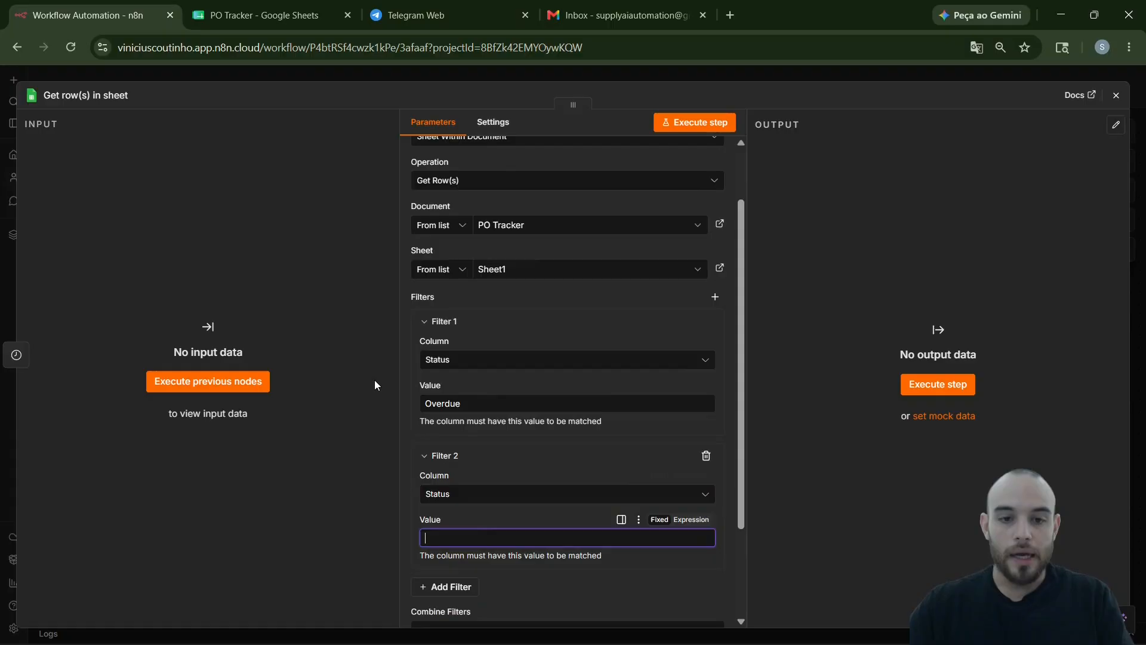
left_click(264, 15)
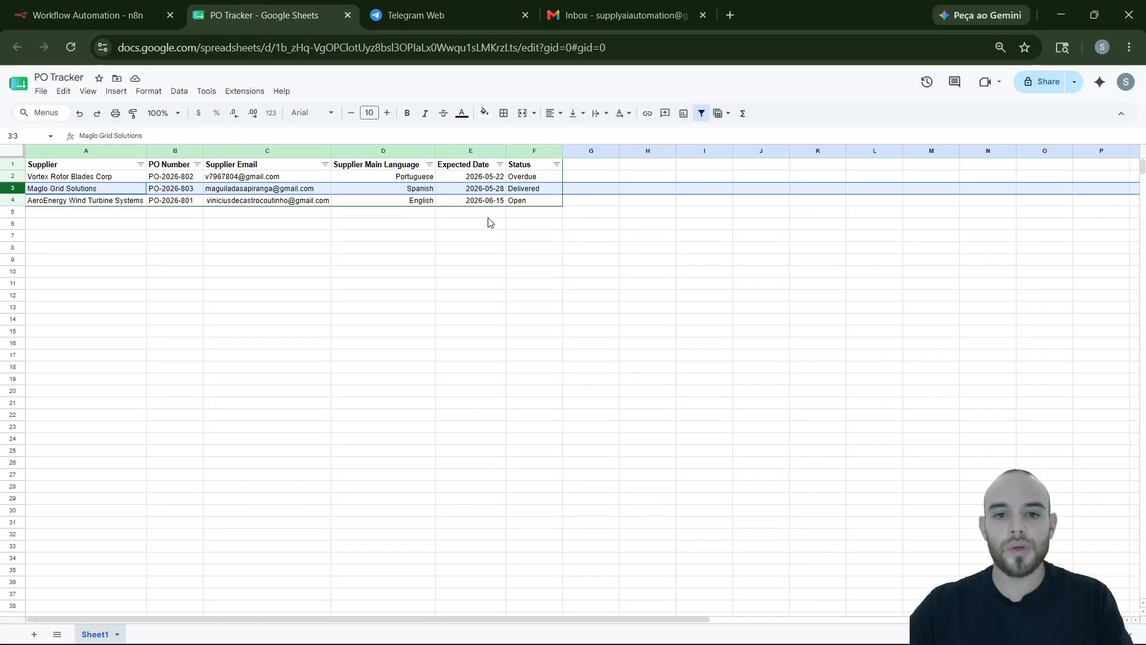
left_click(72, 13)
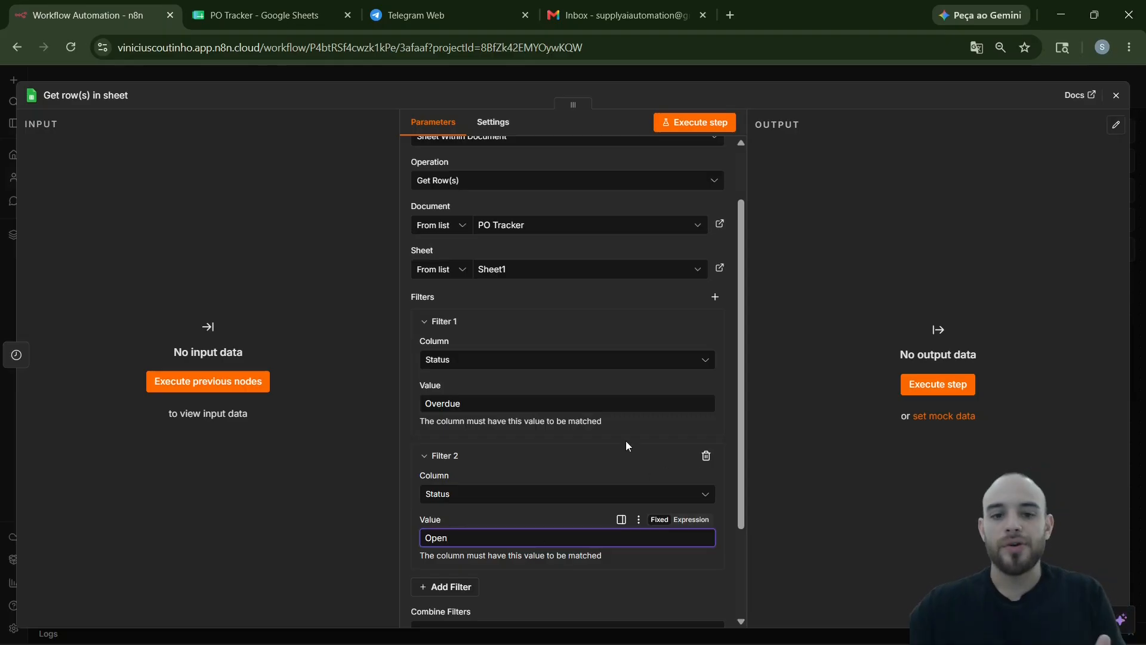
left_click(402, 505)
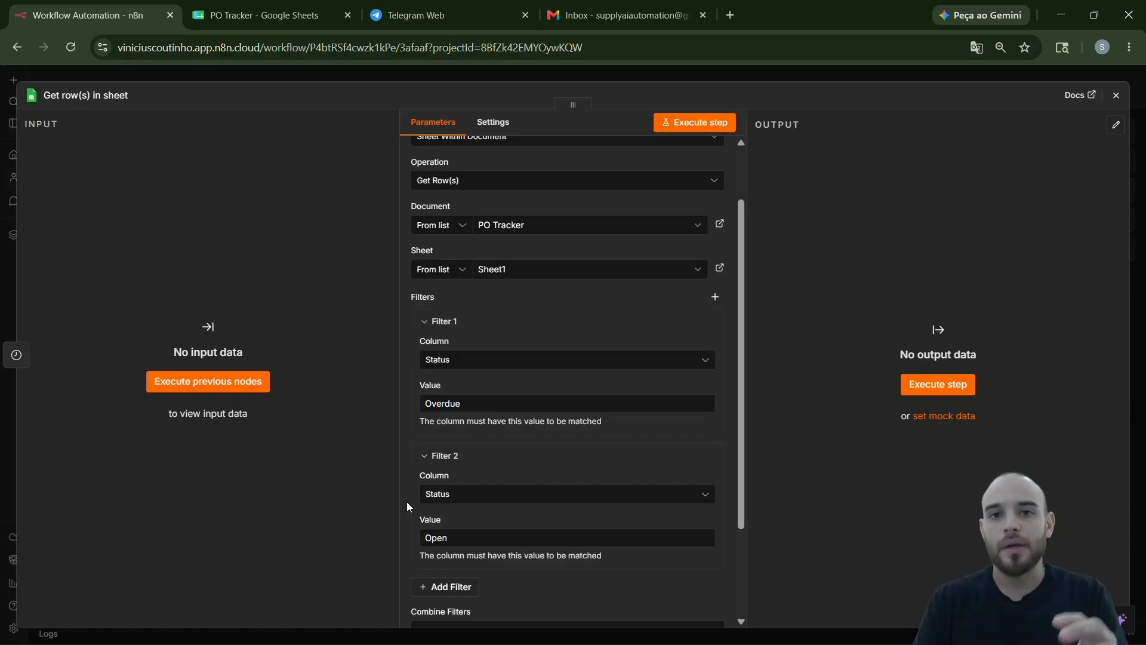
- Review the order rows in PO Tracker, then return to n8n and test the Get row(s) node with both status filters
left_click(321, 8)
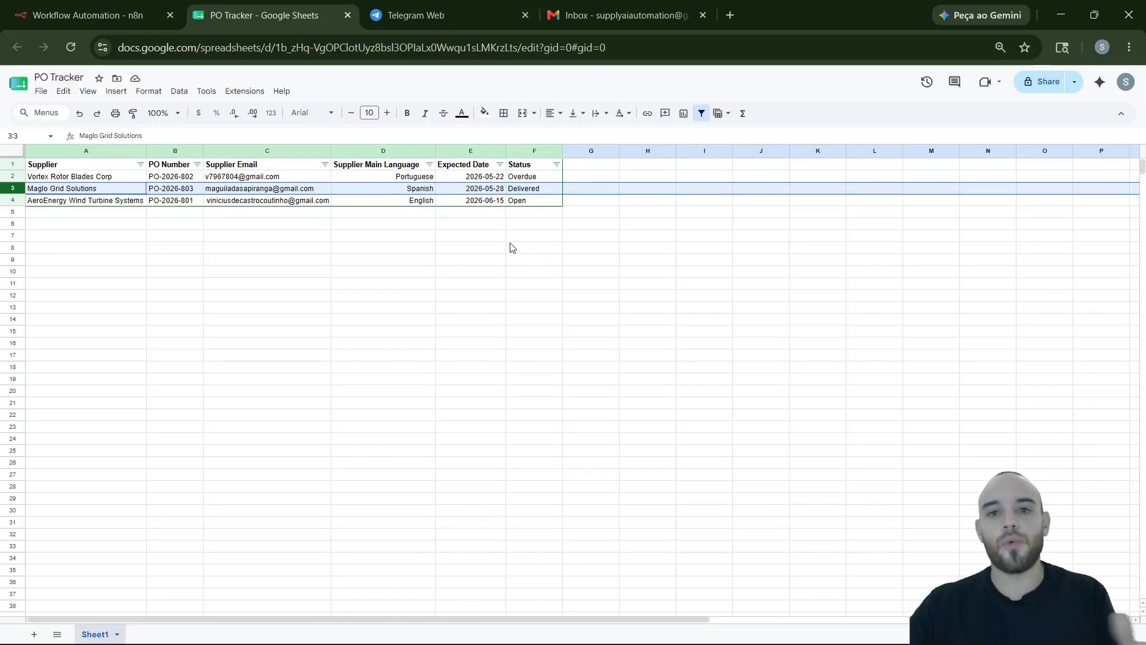
left_click(149, 15)
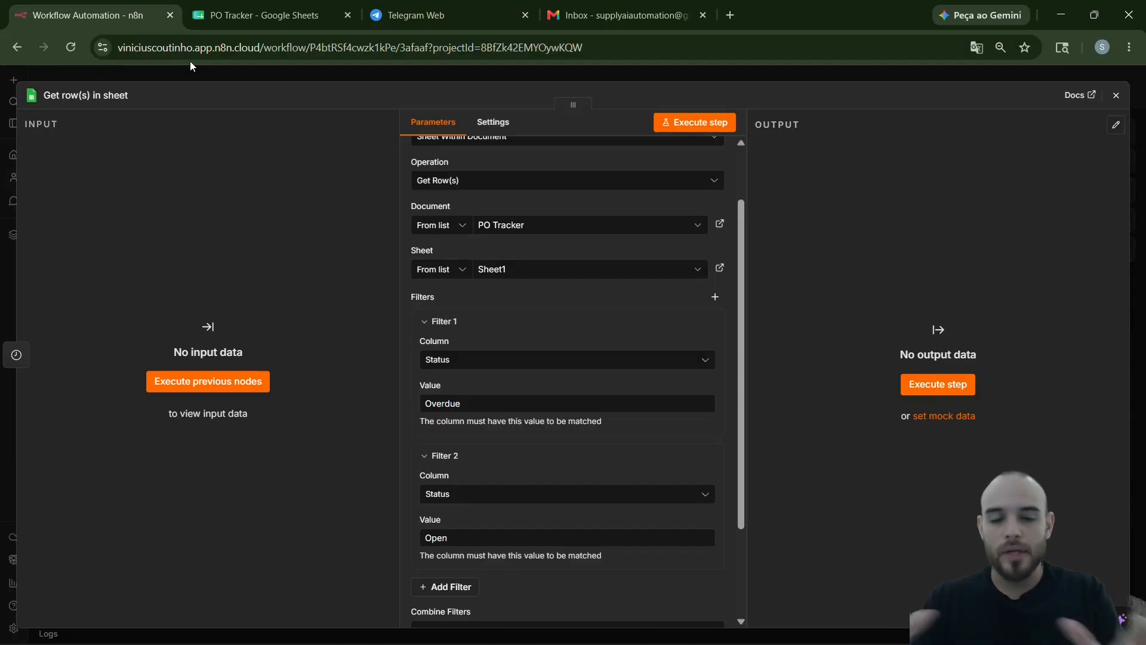
scroll(514, 306, "up", 2)
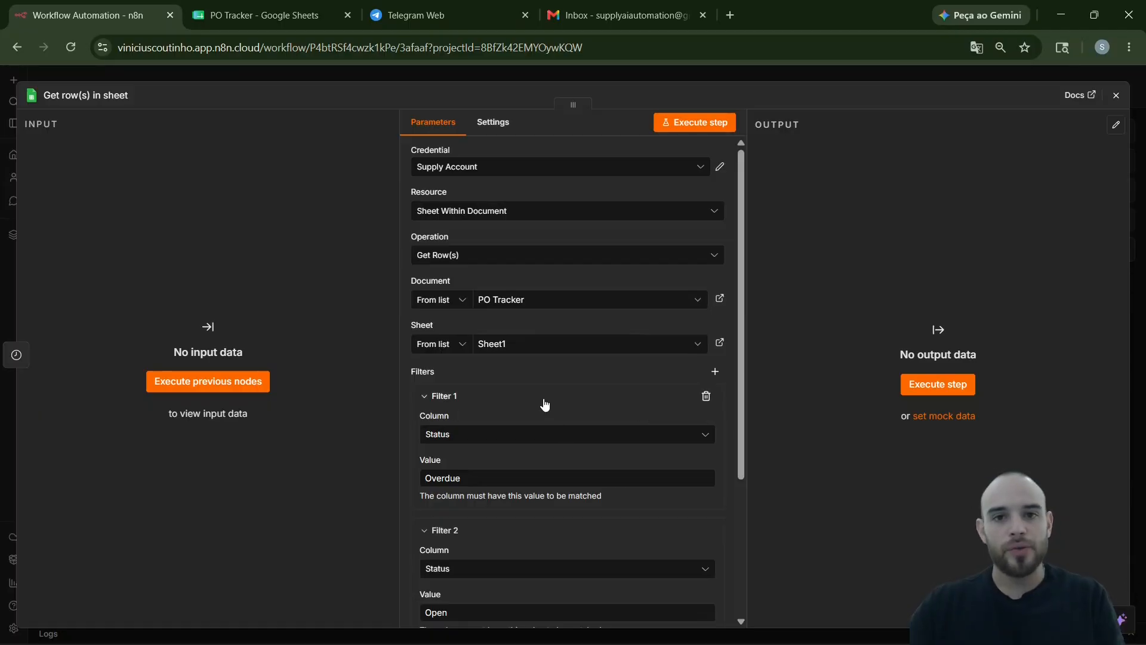
scroll(544, 405, "down", 4)
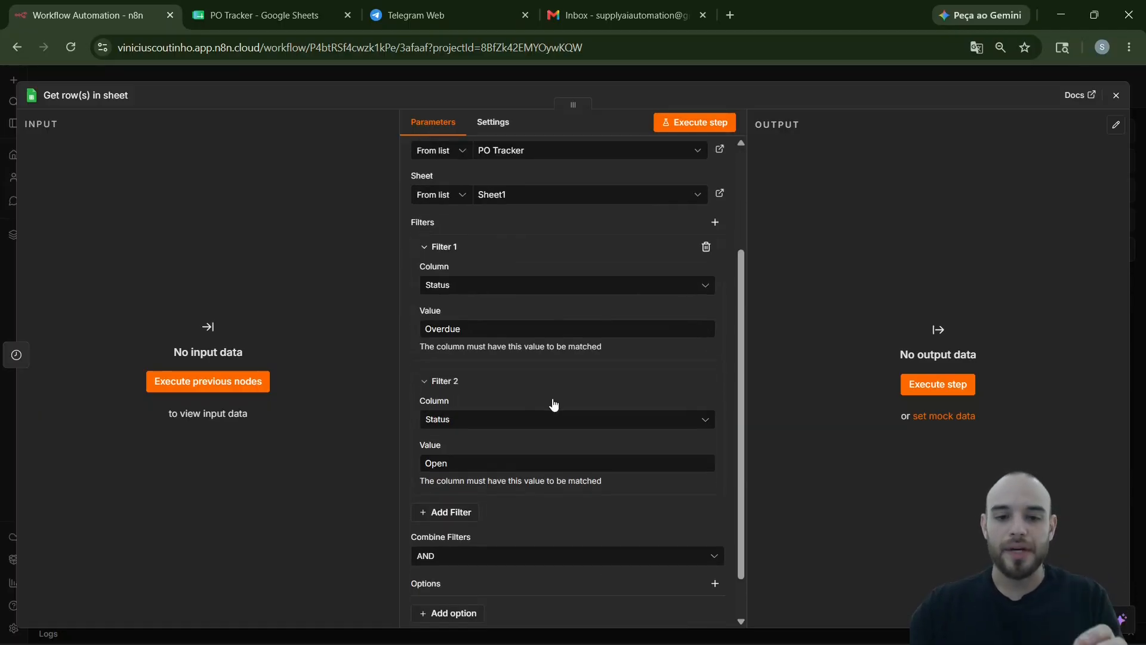
left_click(681, 124)
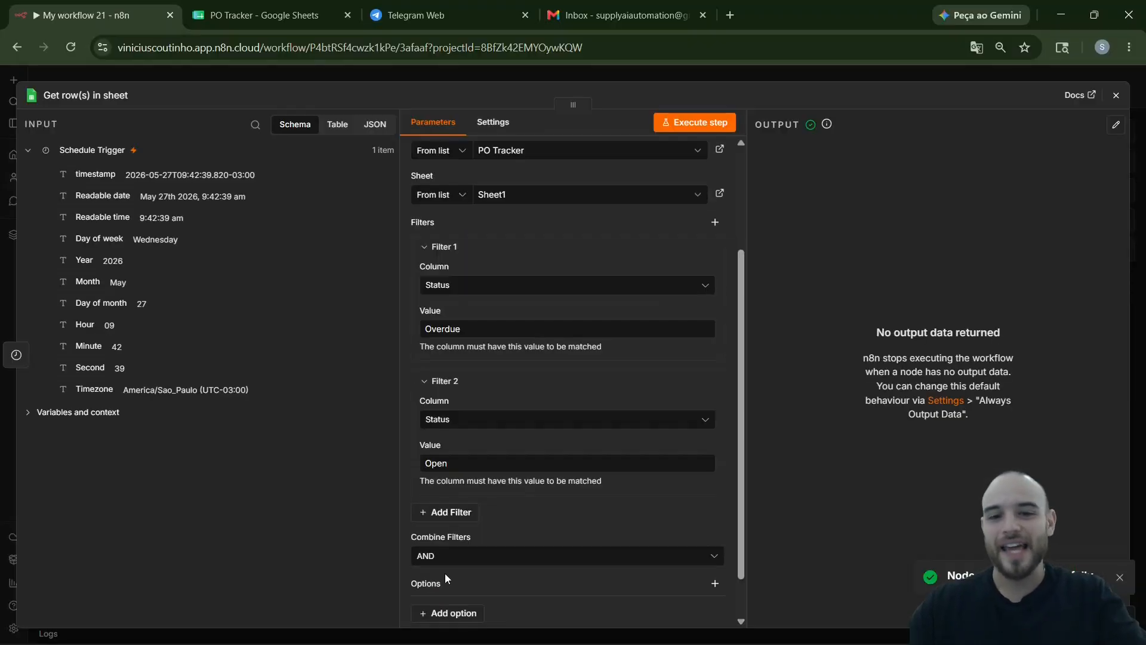
- Set Combine Filters to OR, execute the Get row(s) node again and return to the canvas
left_click(450, 530)
left_click(449, 525)
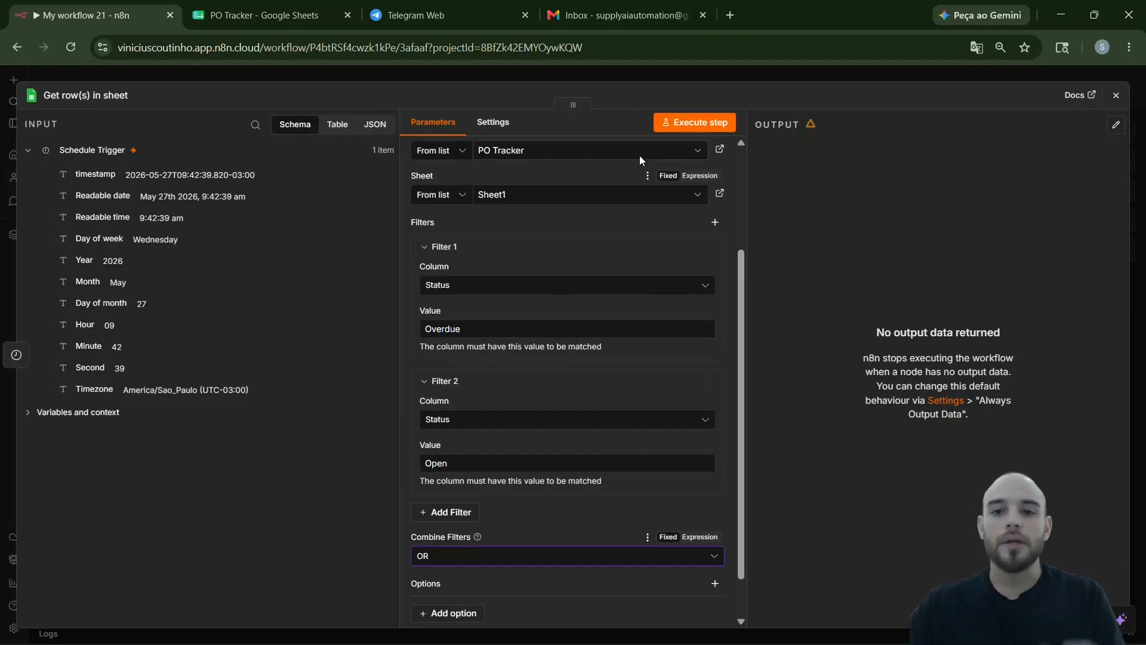
left_click(680, 132)
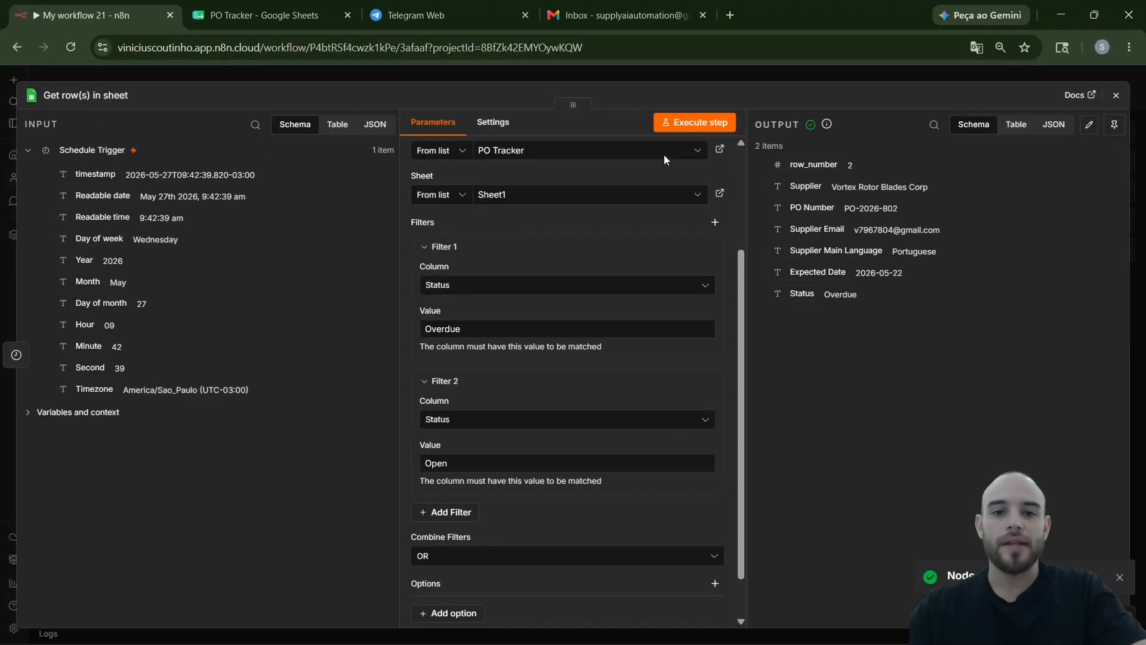
key("Escape")
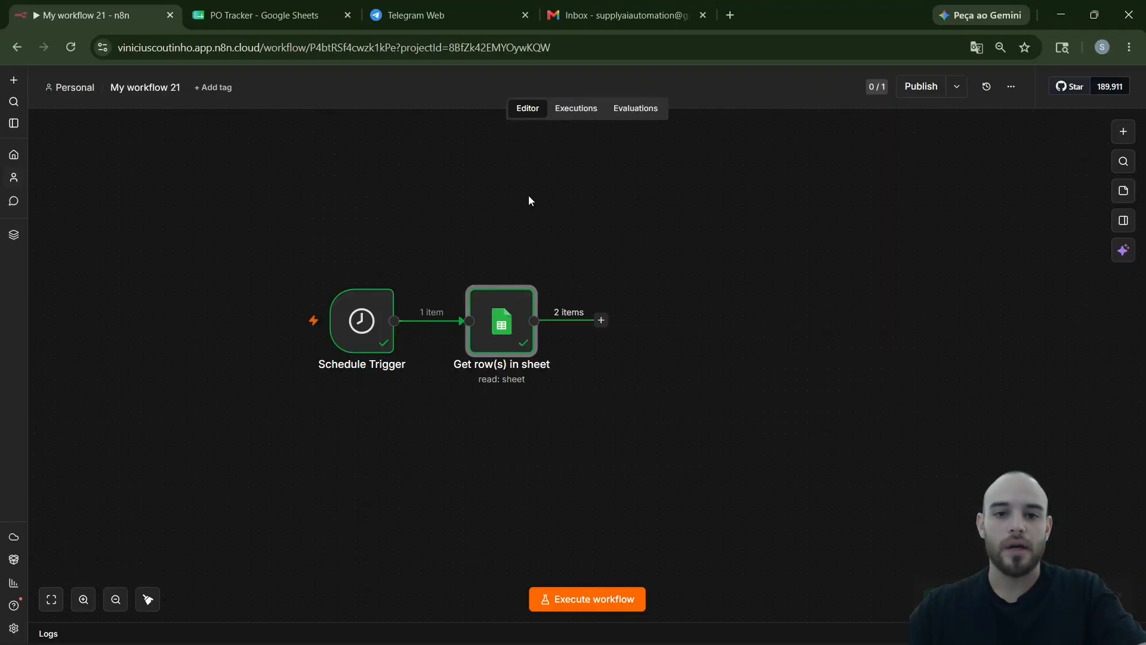
left_click_drag(552, 414, 481, 419)
- Review the supplier languages and order statuses in the PO Tracker spreadsheet and return to the n8n workflow
left_click(264, 15)
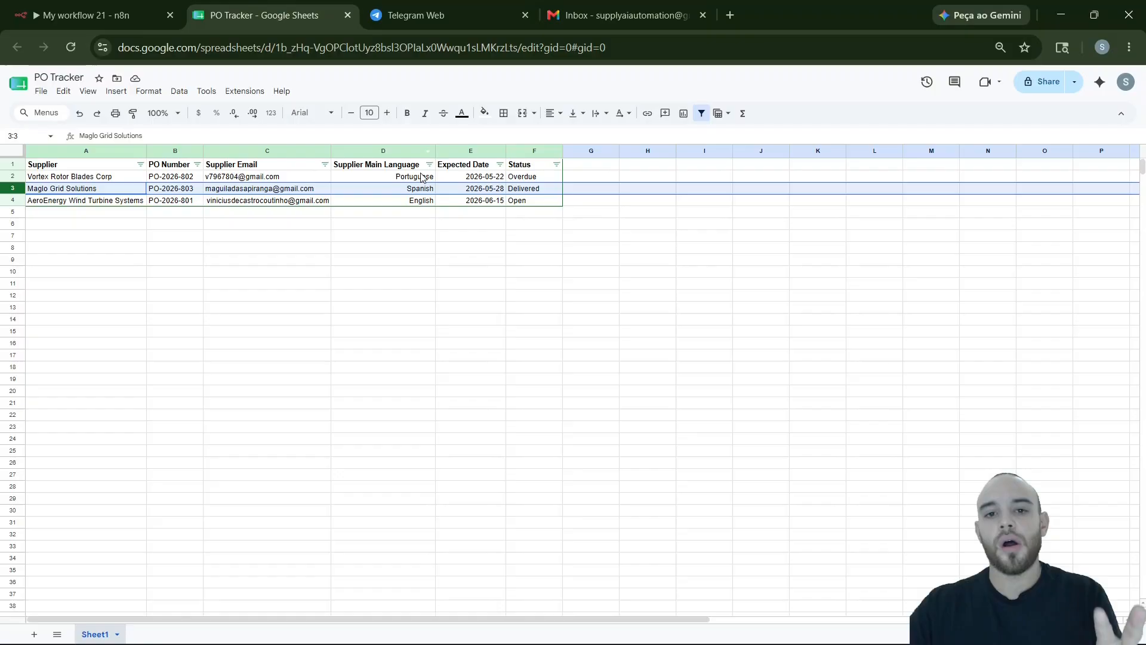
left_click(514, 247)
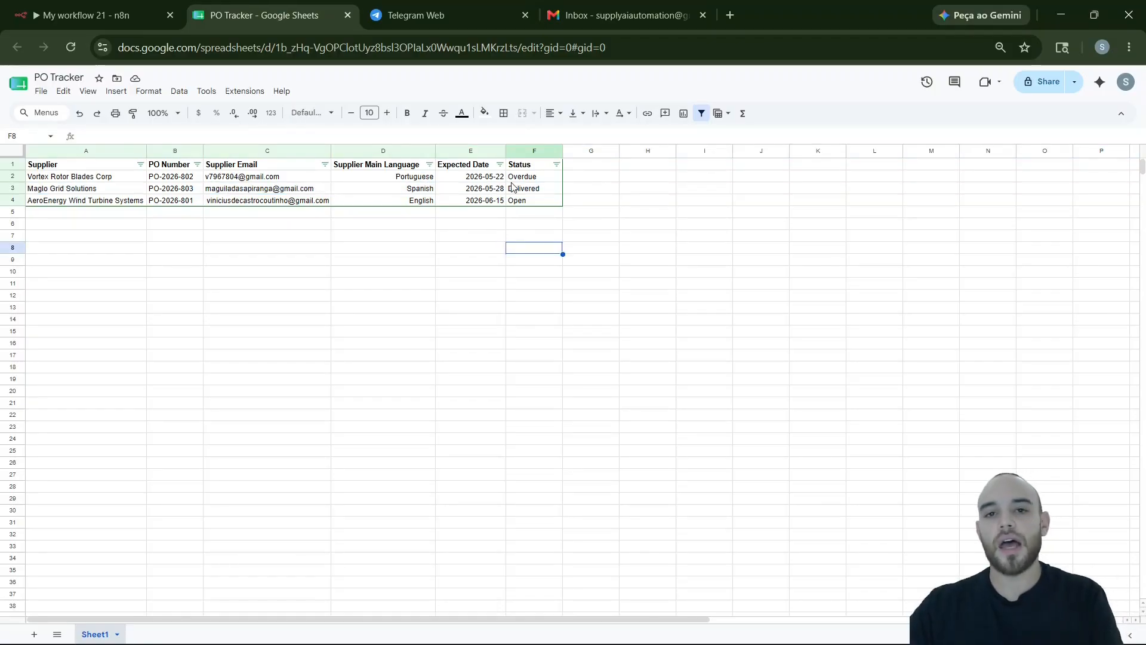
left_click(109, 5)
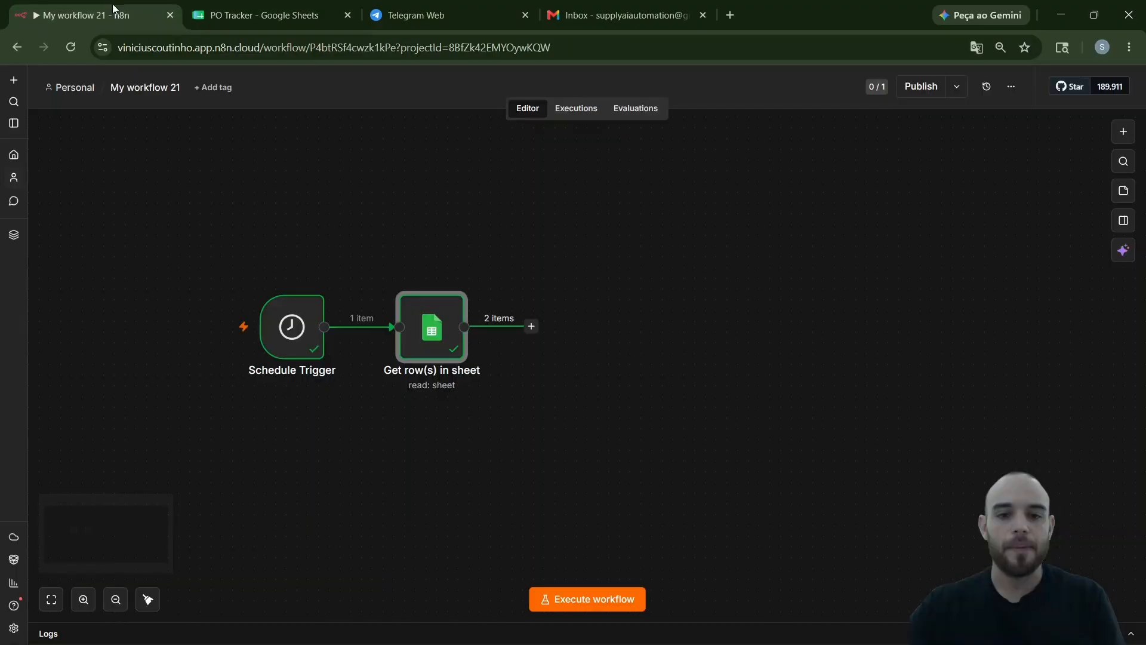
- Rename the workflow as PO Supplier Tracking
left_click(171, 89)
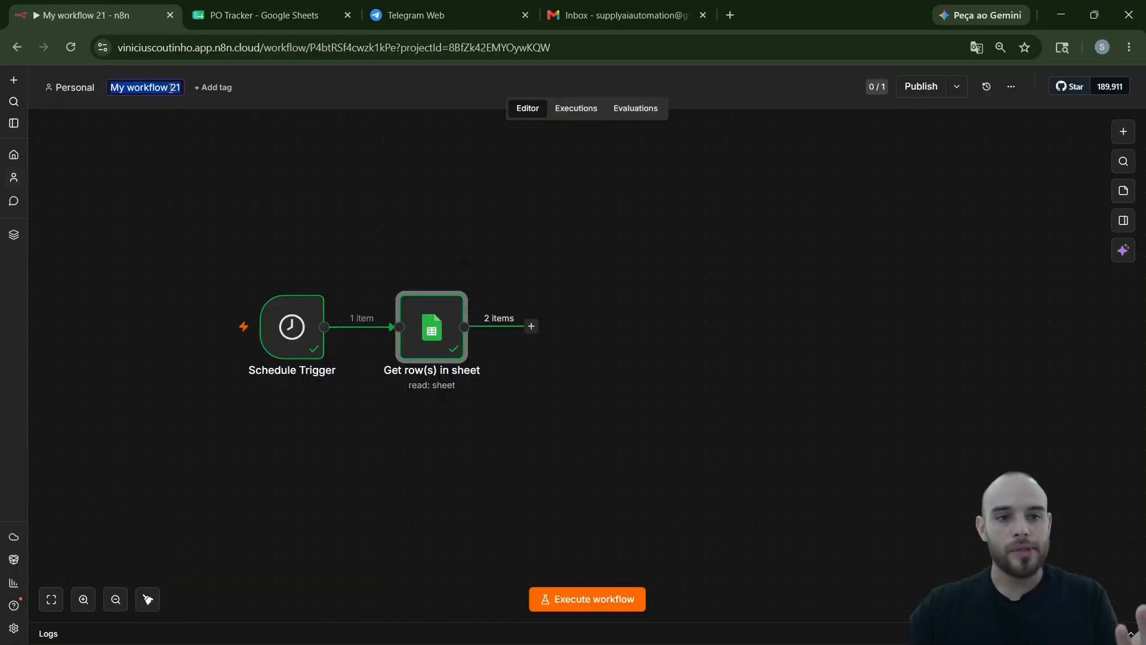
type("Po")
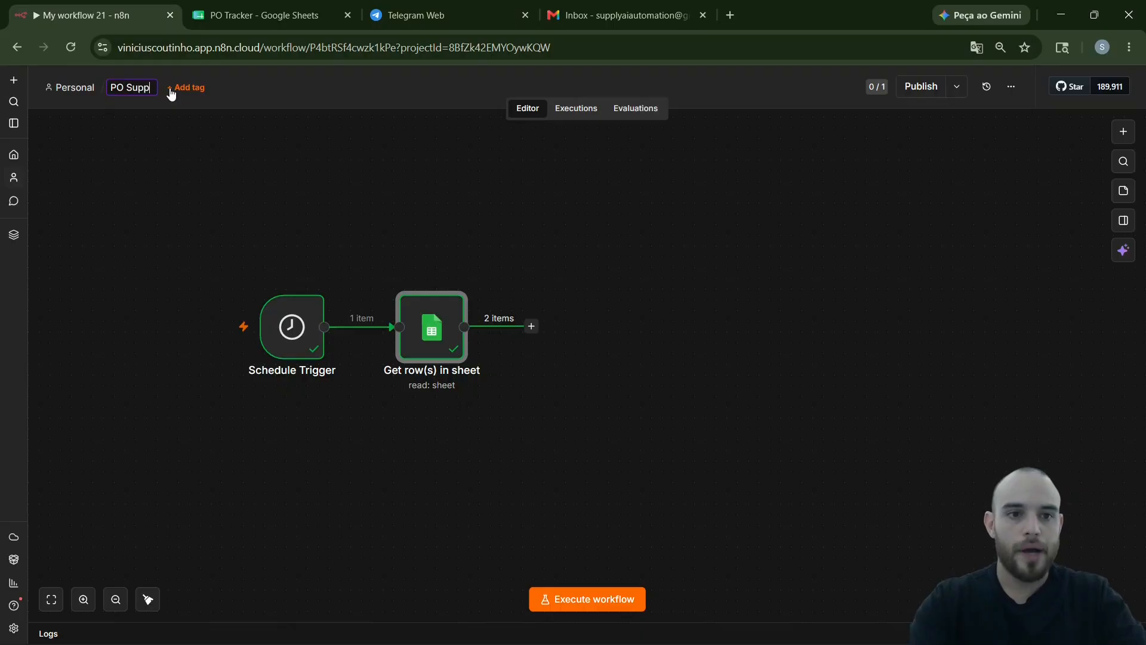
type(" Supplier Tracking")
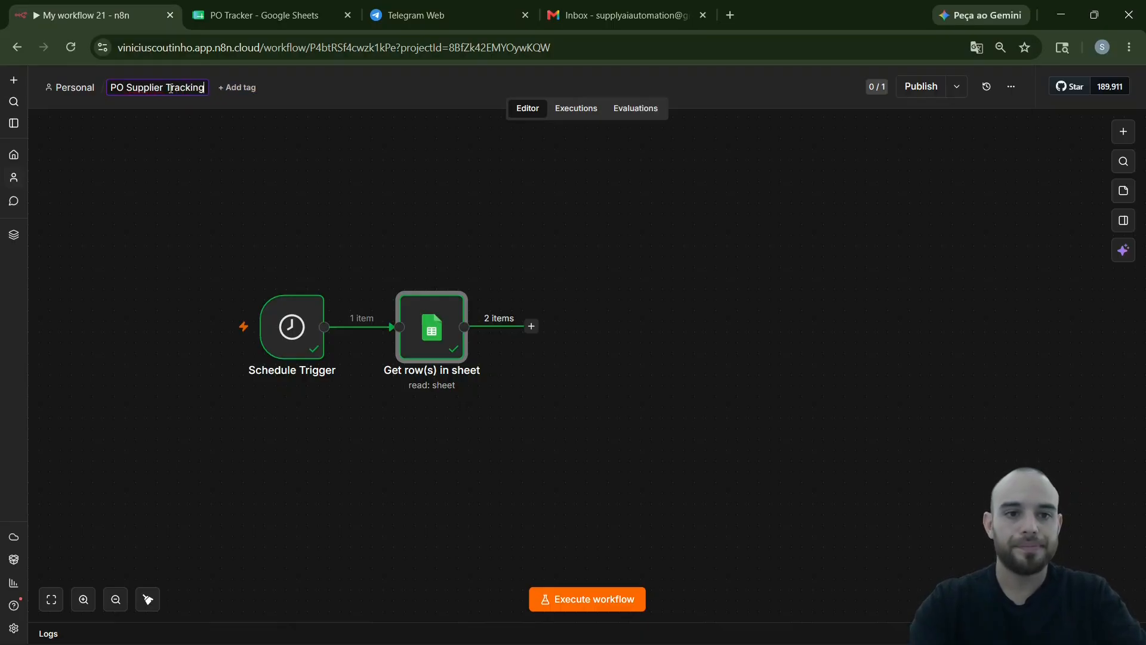
left_click(688, 300)
left_click_drag(604, 430, 628, 435)
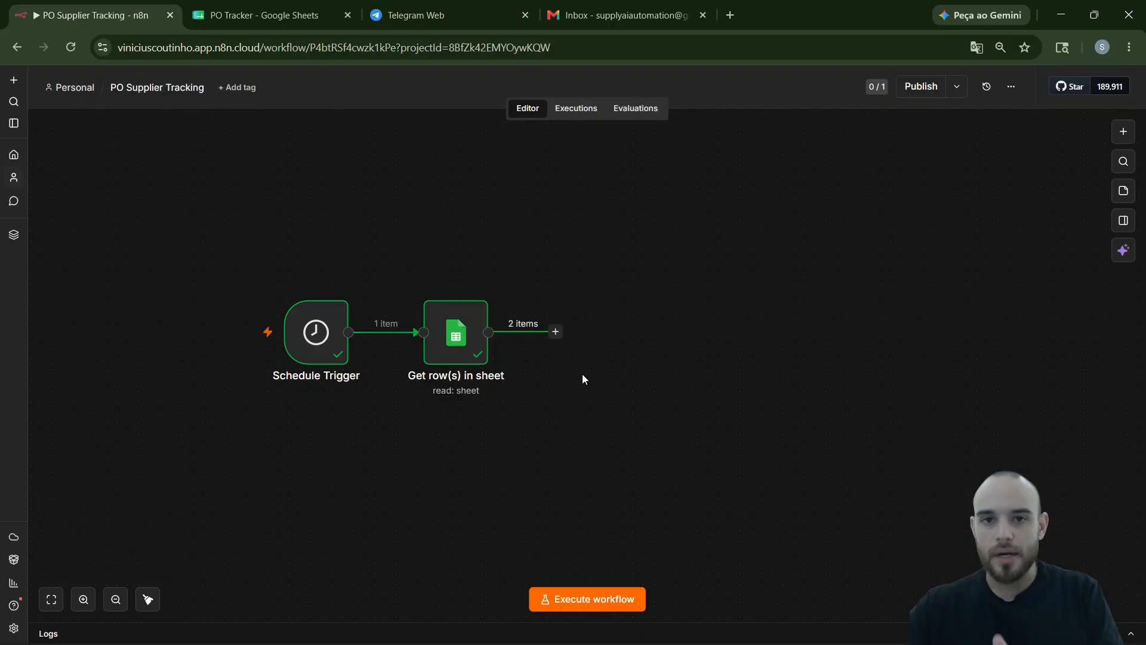
- Add an AI Agent node after Get row(s) in sheet and set its prompt source to Define below
left_click(556, 333)
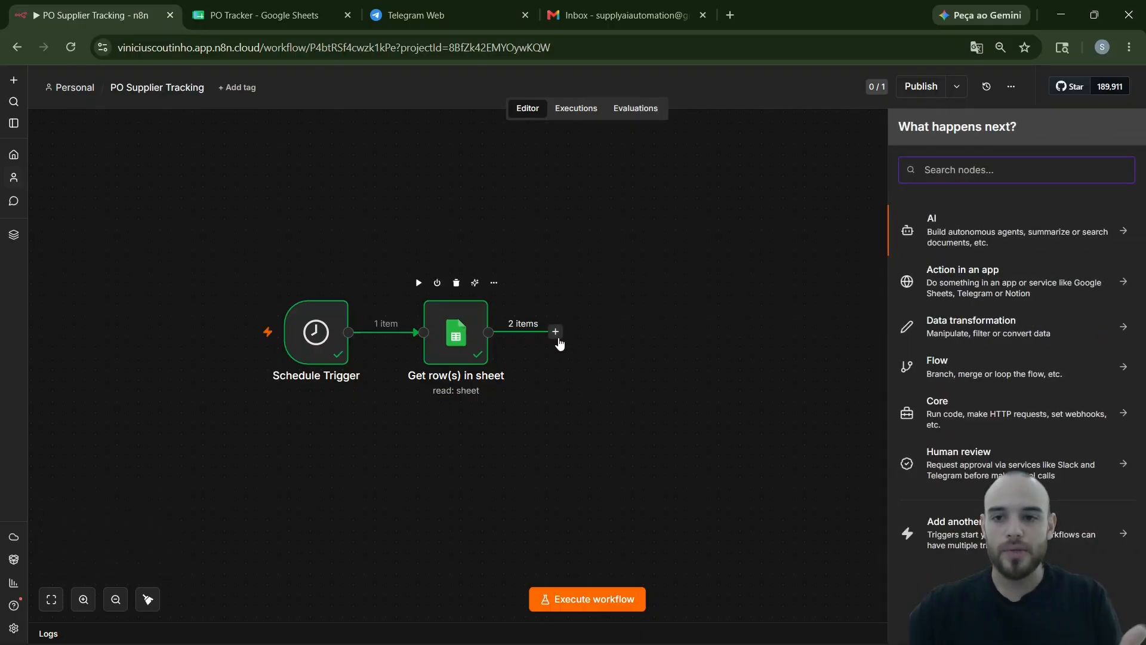
type("ai agen")
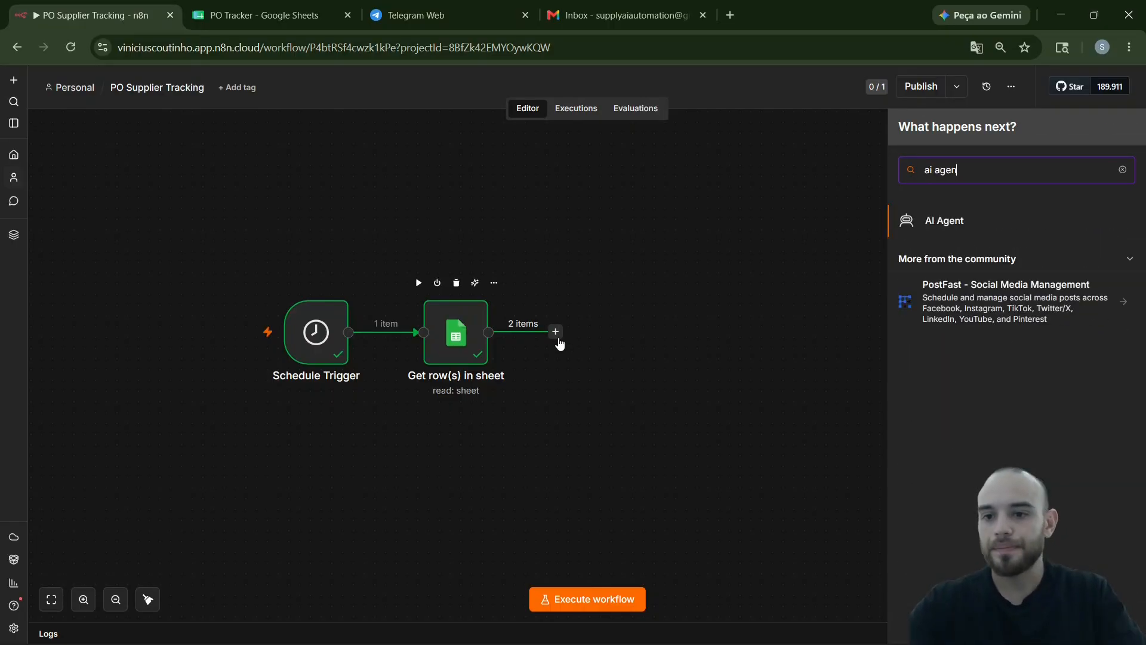
left_click(922, 234)
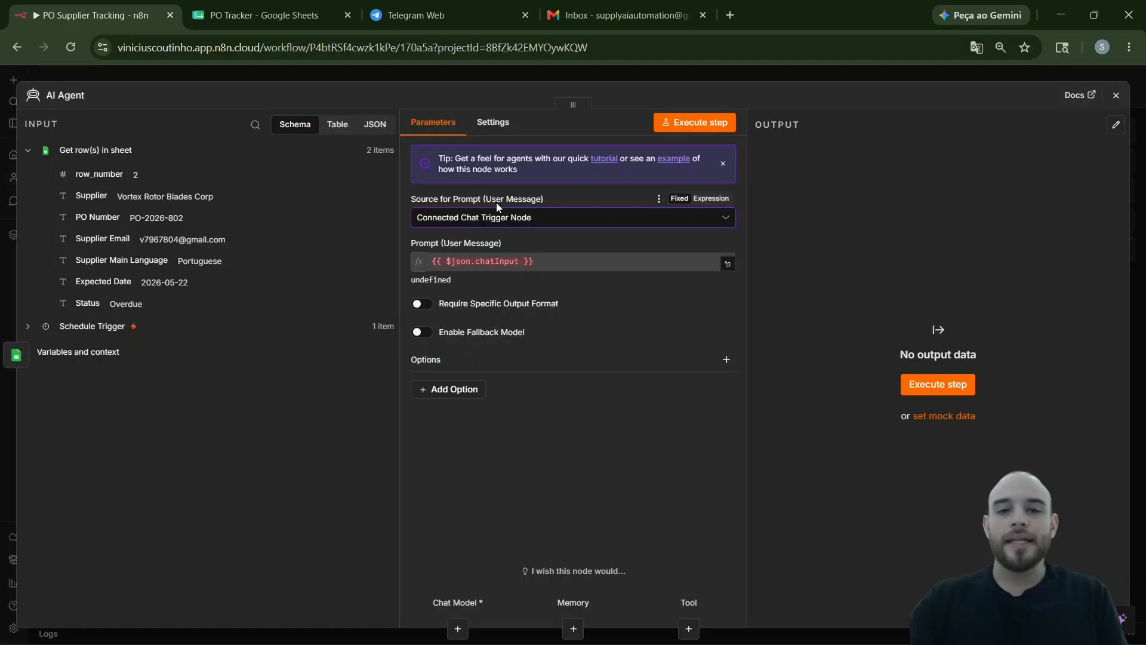
left_click(462, 224)
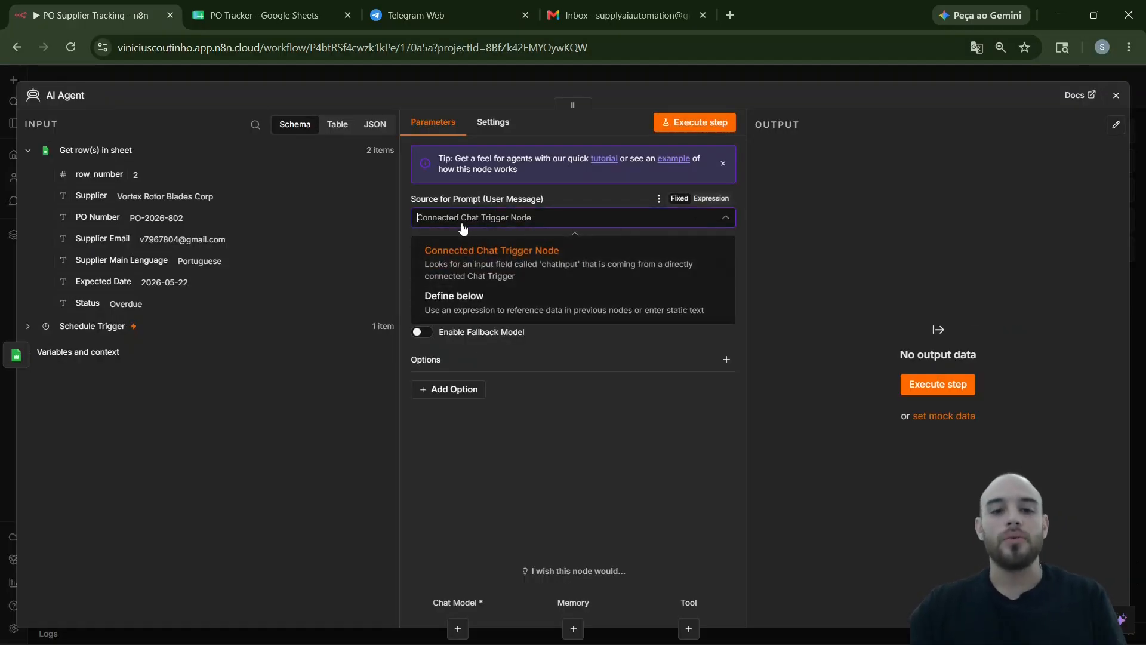
left_click(463, 304)
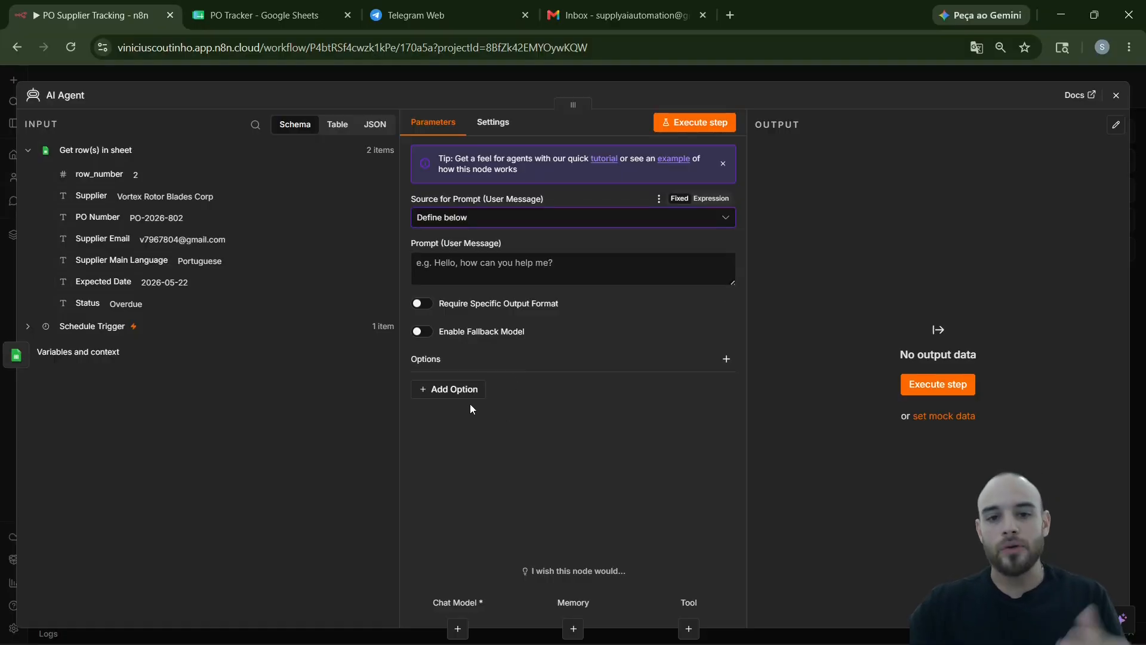
- Add the System Message option to the AI Agent and clear its default text
left_click(454, 400)
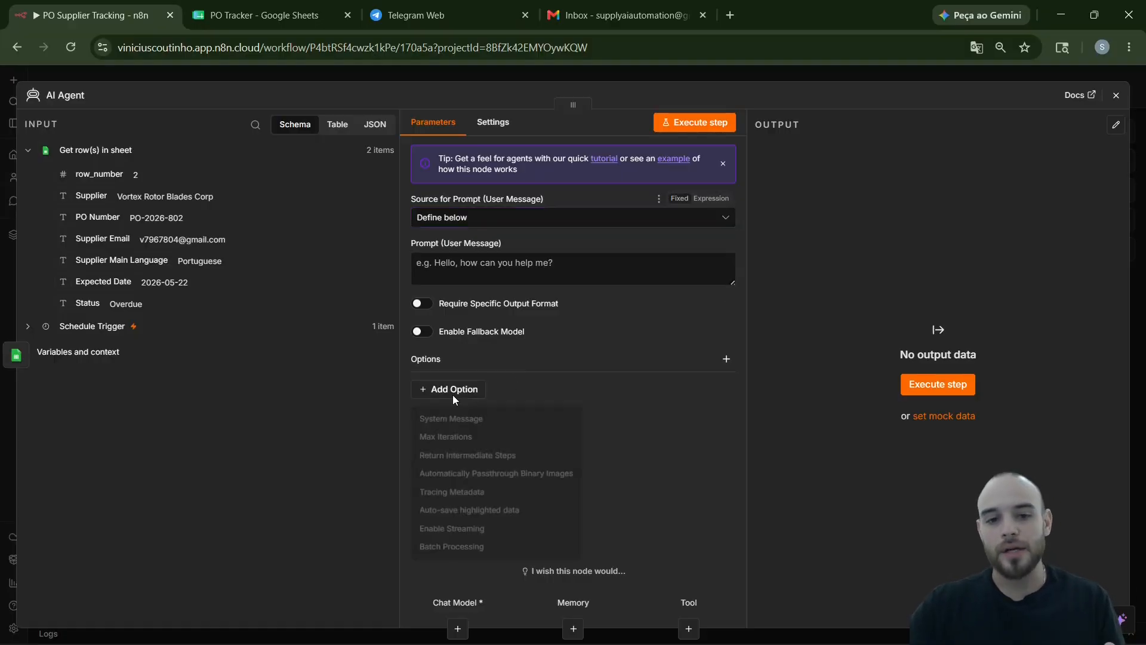
left_click(564, 419)
left_click_drag(570, 439, 403, 391)
key("BackSpace")
left_click(588, 537)
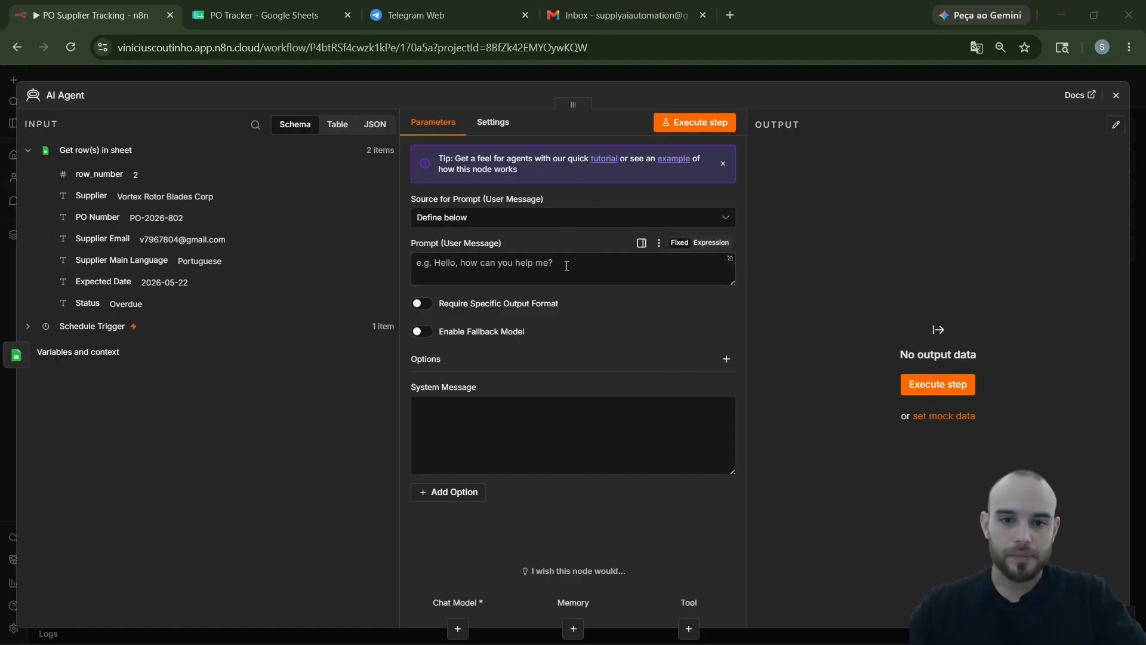
- Paste the user prompt as an expression requesting a short draft email from the supplier name, PO number, expected delivery date and order status
left_click(699, 274)
key("ctrl+v")
left_click(702, 247)
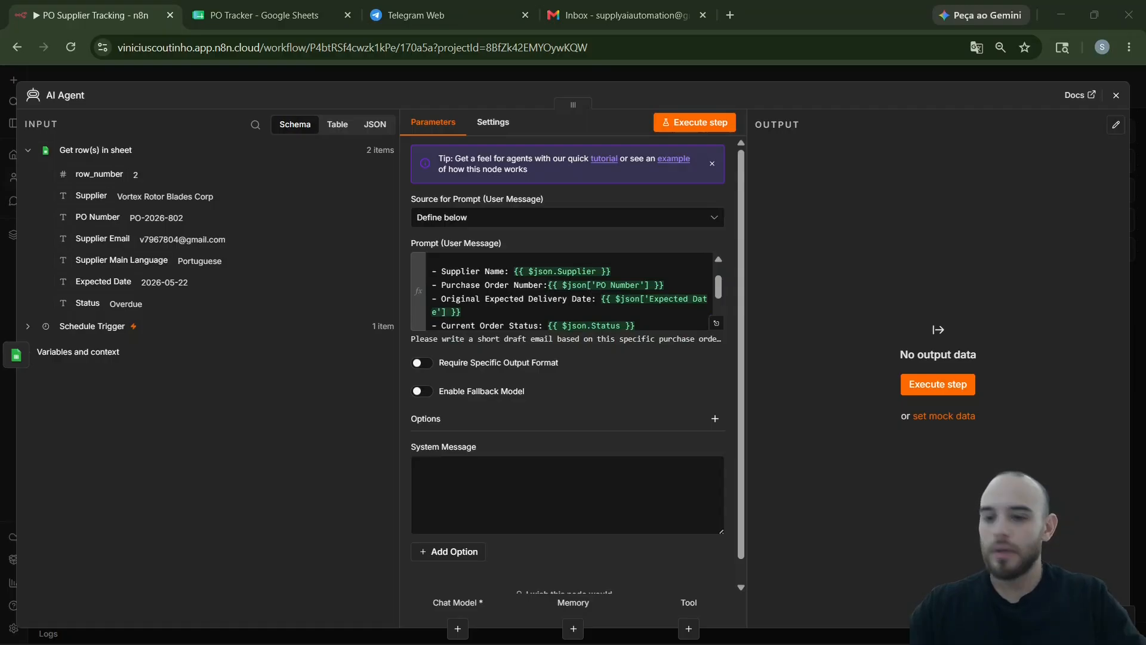
- Paste the Supply Chain Procurement Assistant instructions into the system message, including the {{ $json['Supplier Main Language'] }} localization rule, timing logic and email constraints
left_click(560, 494)
key("ctrl+v")
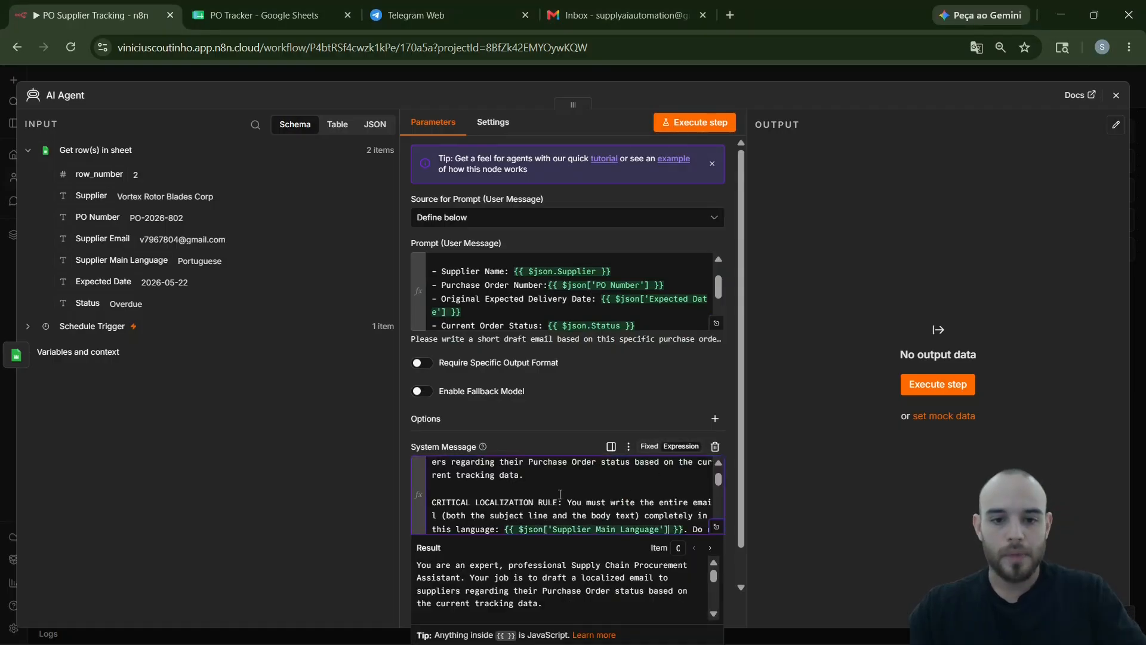
left_click(628, 392)
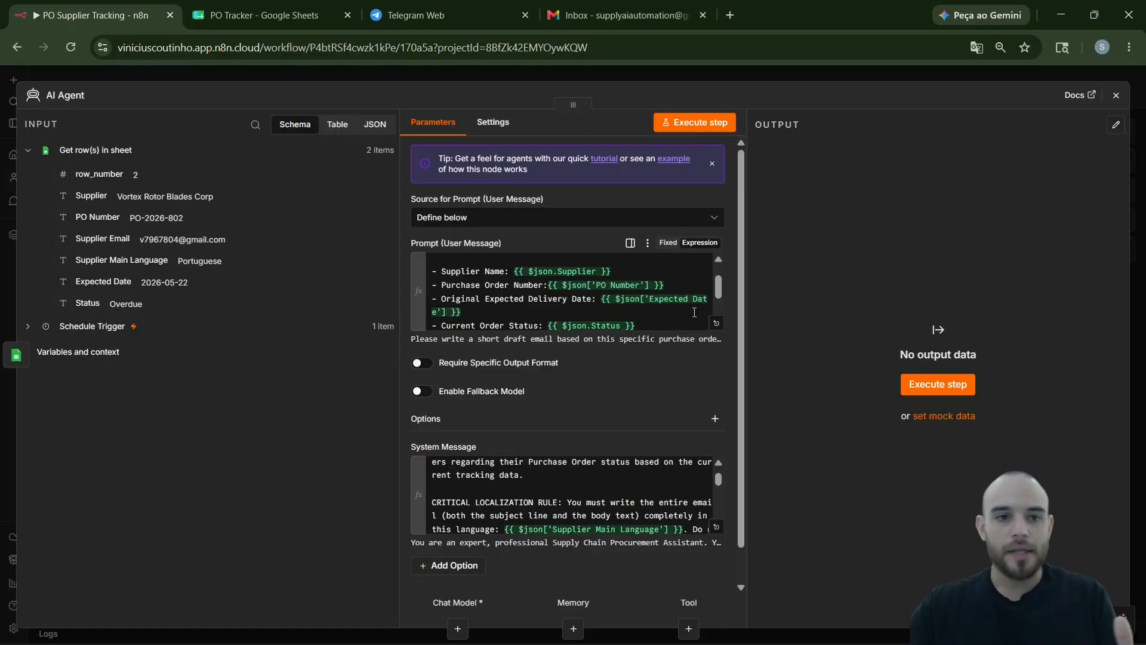
- Open the user prompt in the expression editor and delete the Supplier, PO Number, Expected Date and Status expressions
left_click(716, 322)
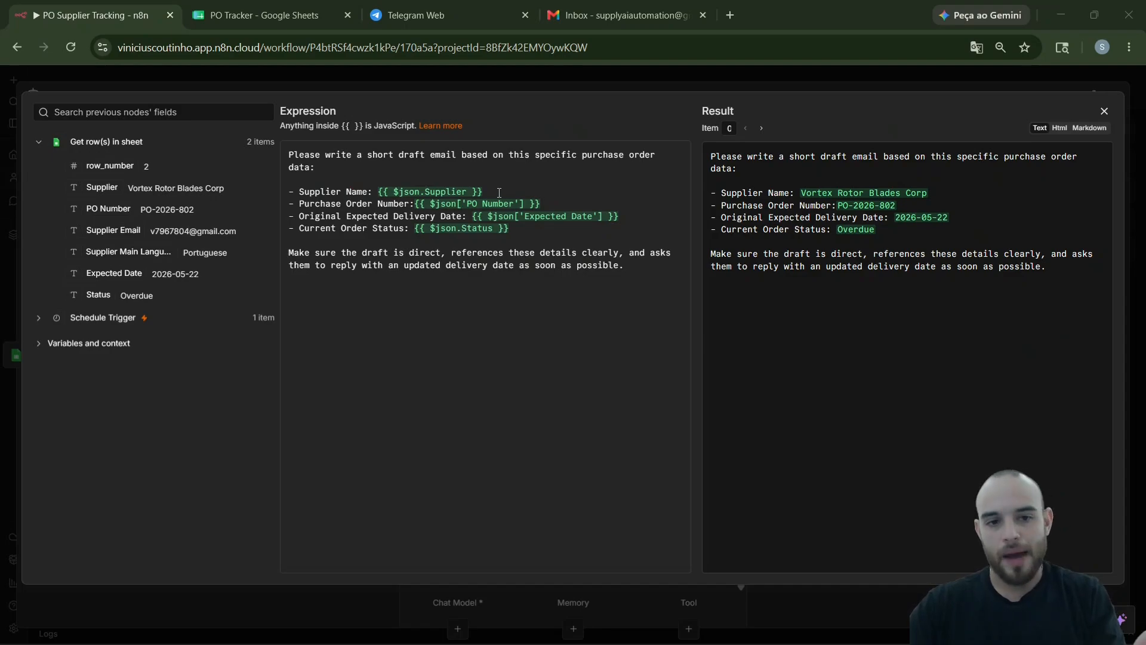
left_click(499, 191)
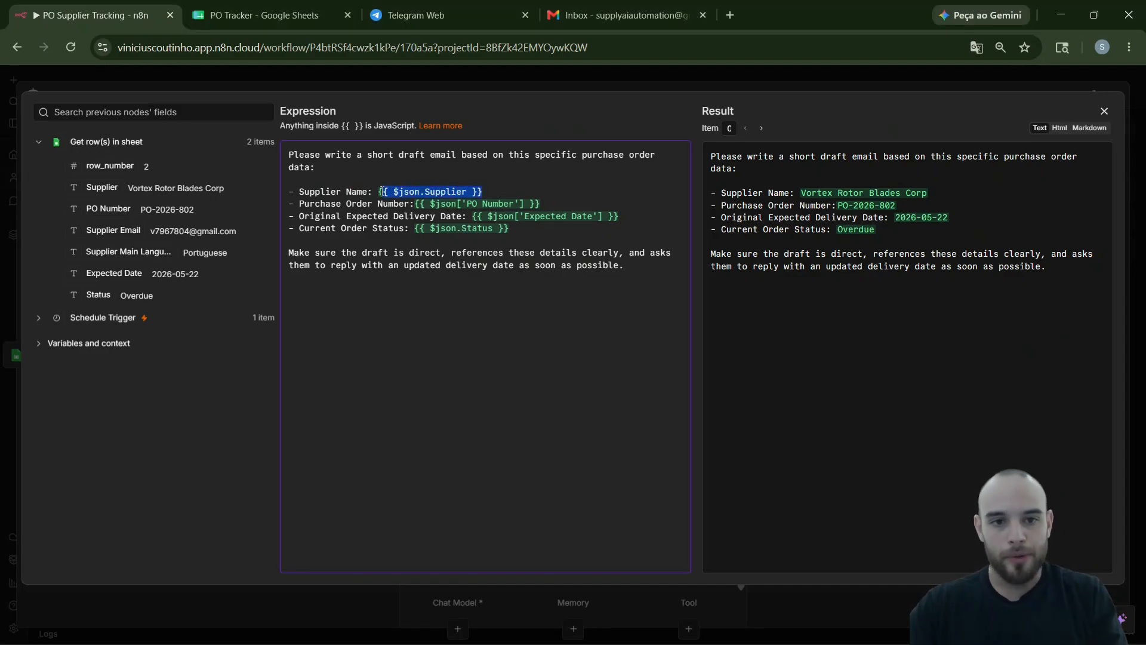
key("BackSpace")
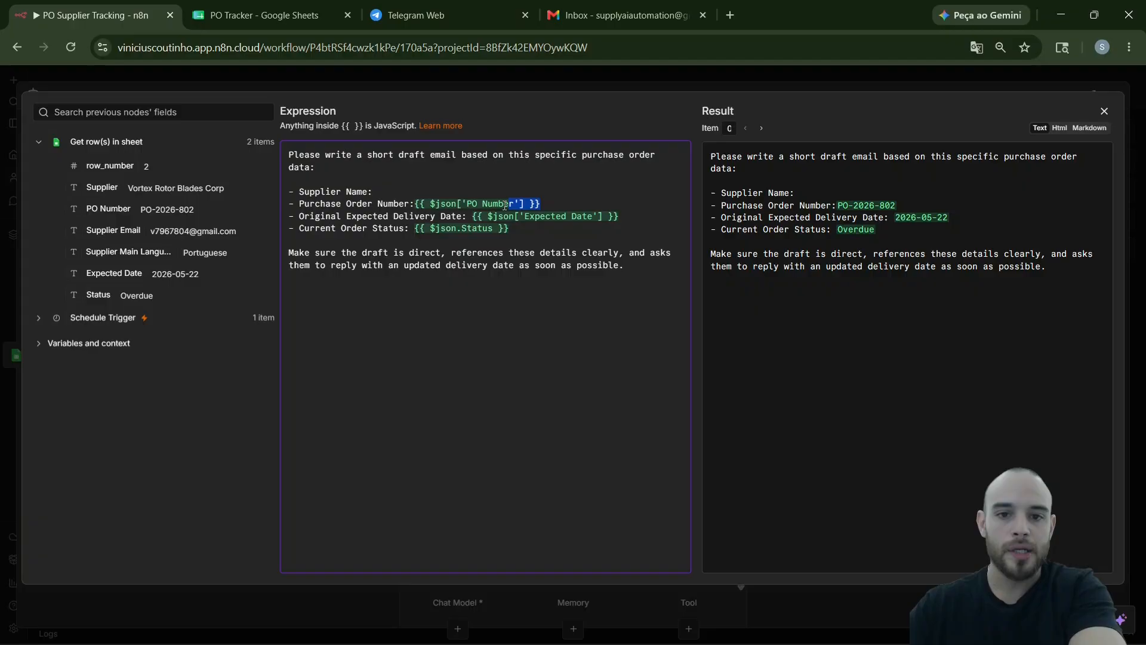
left_click_drag(505, 206, 428, 208)
key("BackSpace")
left_click_drag(622, 219, 441, 233)
key("BackSpace")
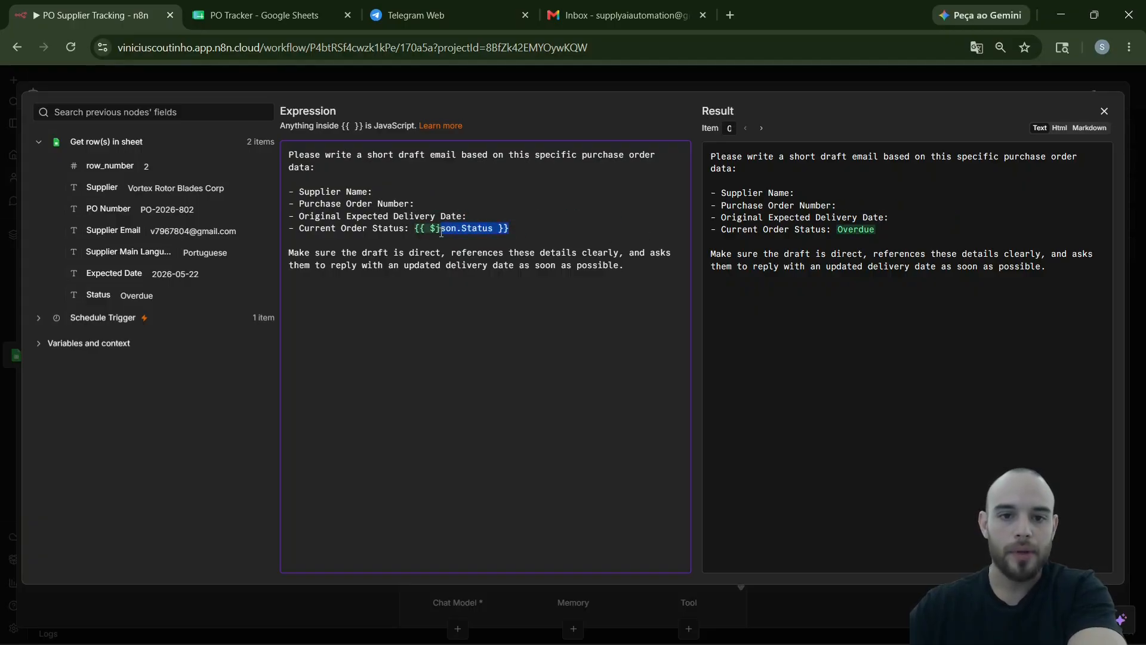
key("BackSpace")
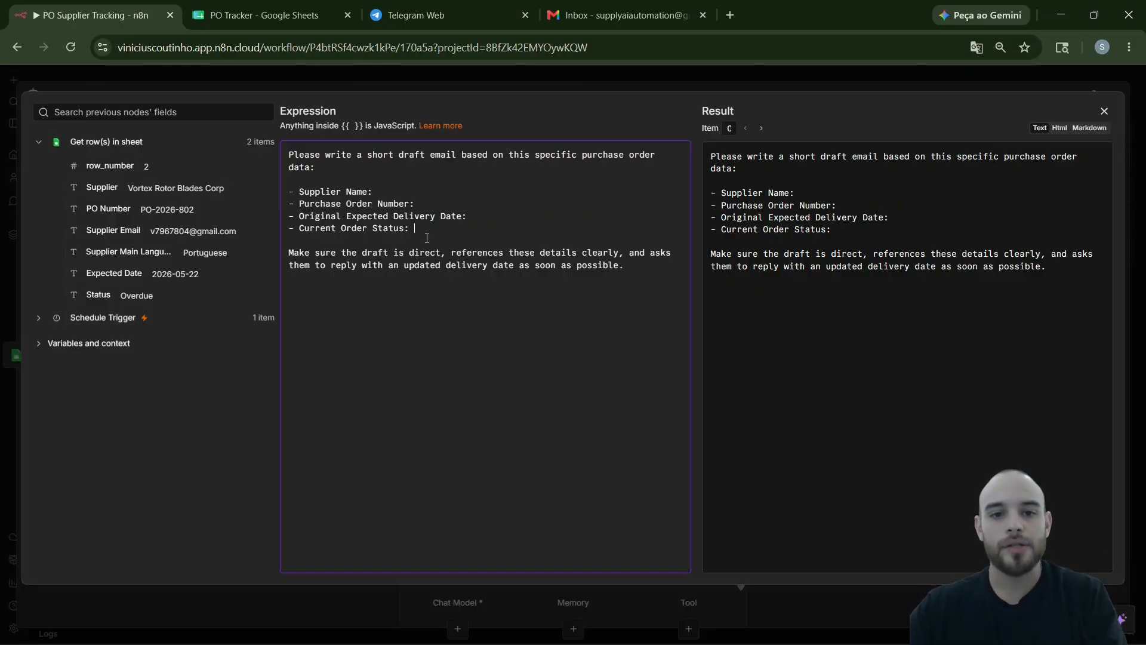
- Map the Supplier, PO Number, Expected Date and Status fields from Get row(s) in sheet into their matching prompt lines and close the editor
left_click_drag(118, 200, 436, 205)
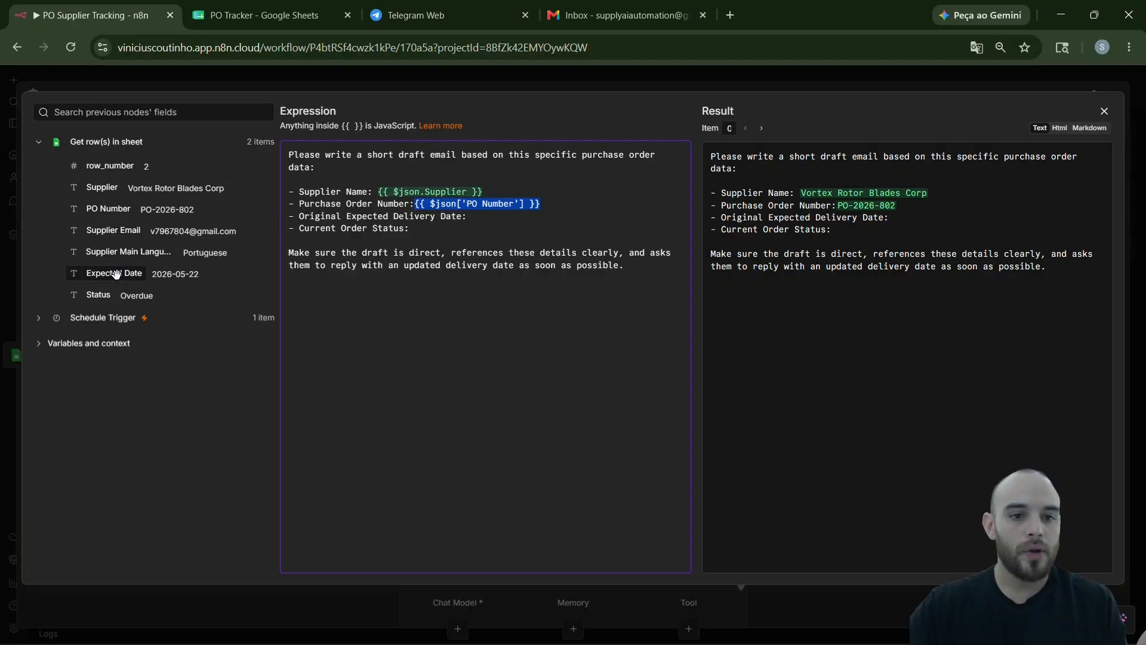
left_click_drag(127, 273, 475, 217)
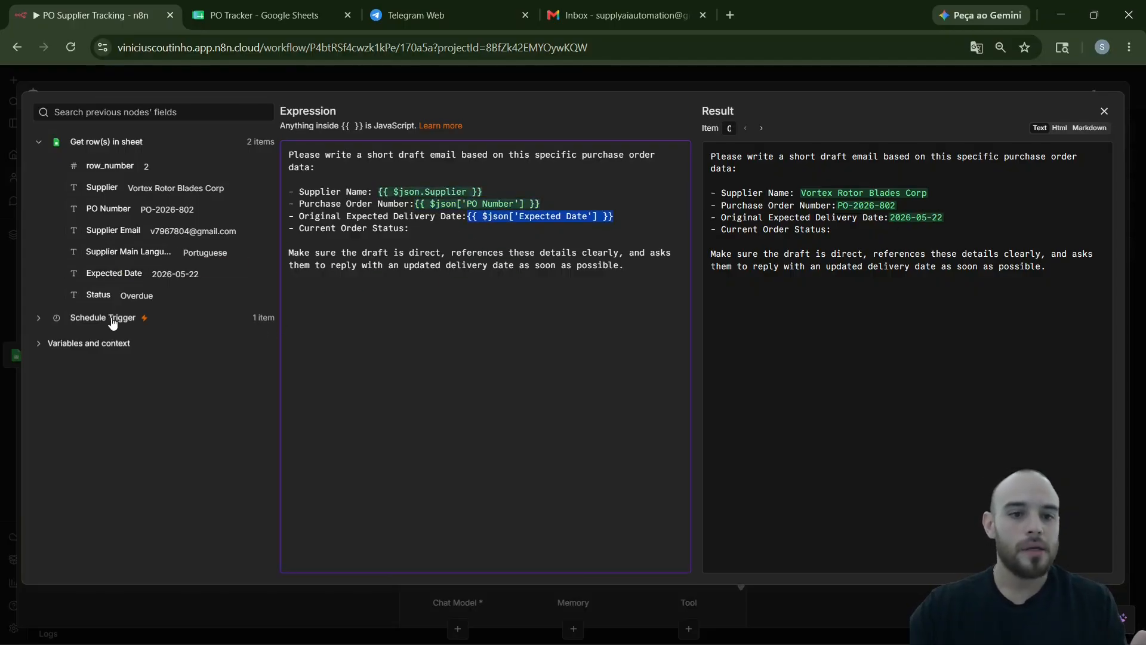
left_click_drag(97, 294, 476, 228)
left_click(484, 363)
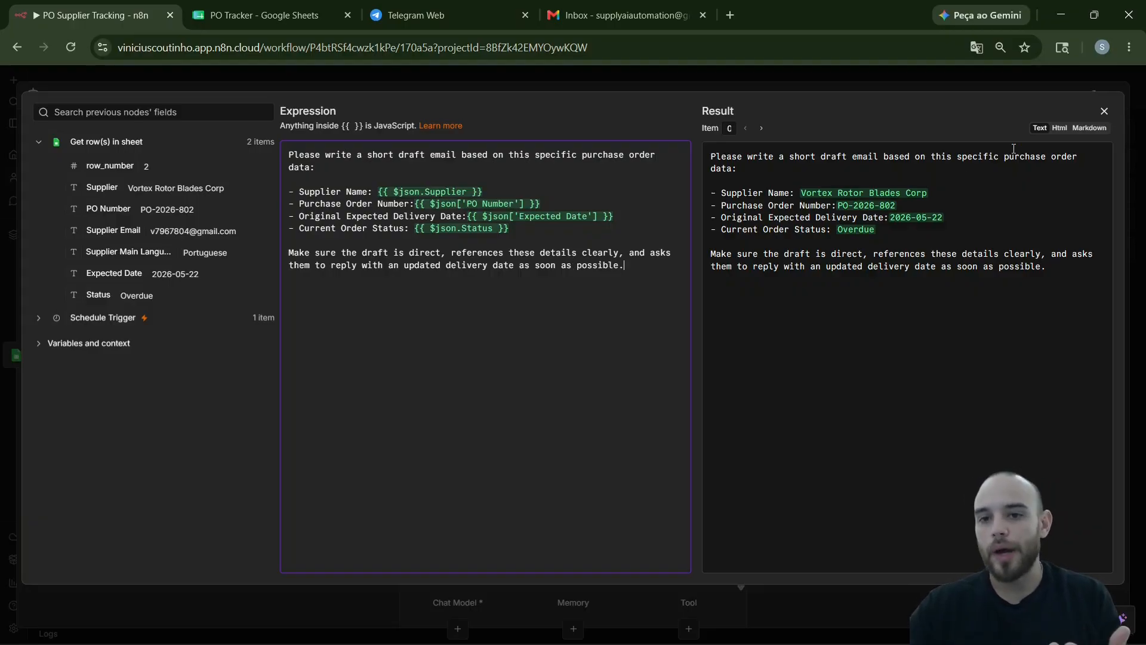
left_click(1104, 111)
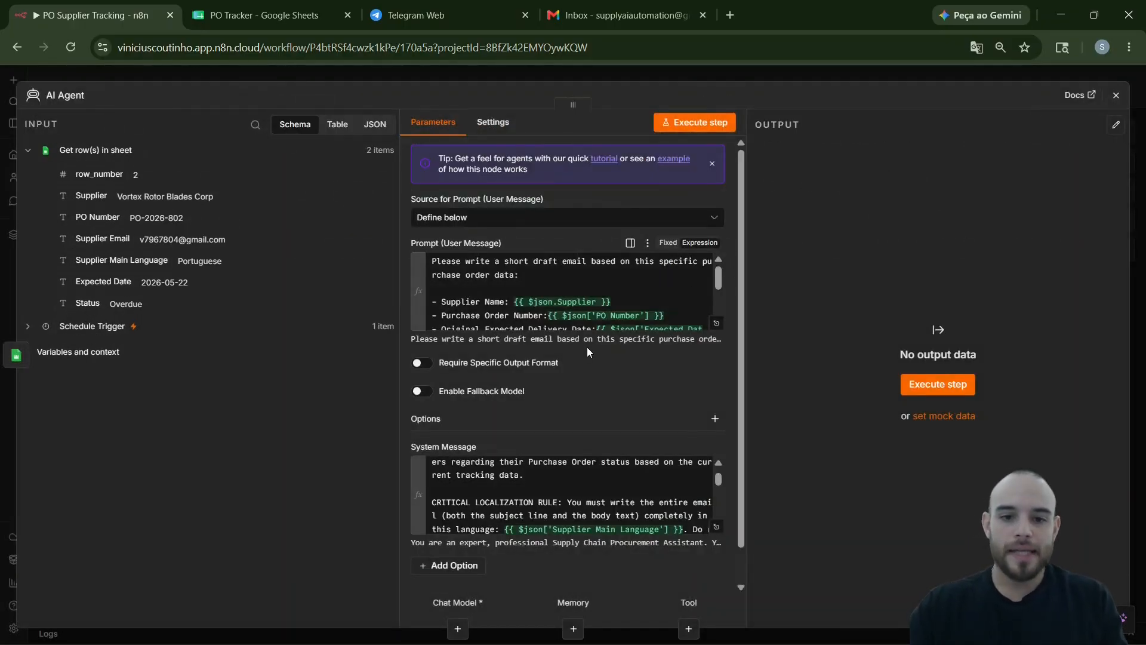
- Review the system message in the expression editor, examining its language rule, today's date expression and timing logic
scroll(586, 346, "down", 1)
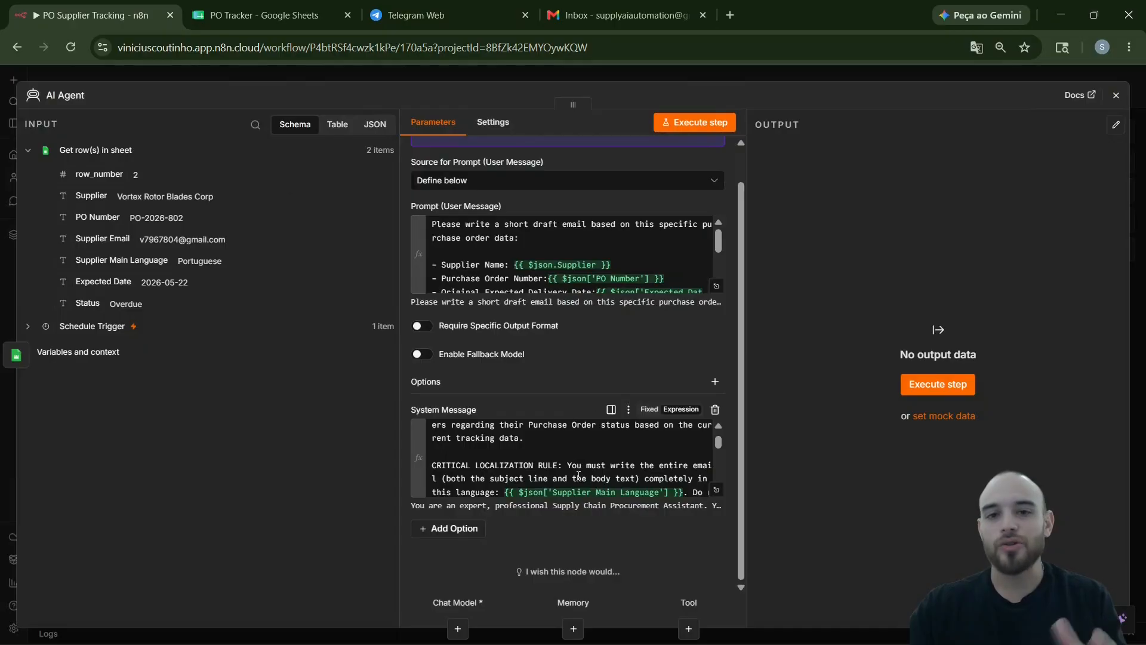
scroll(578, 477, "up", 3)
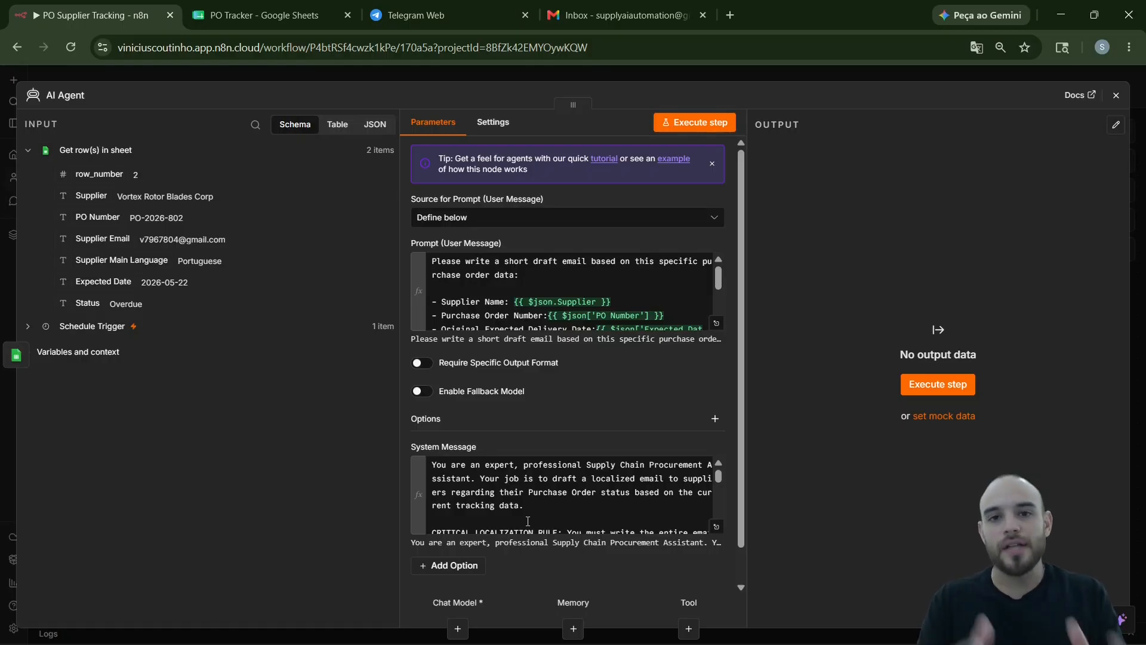
left_click(715, 525)
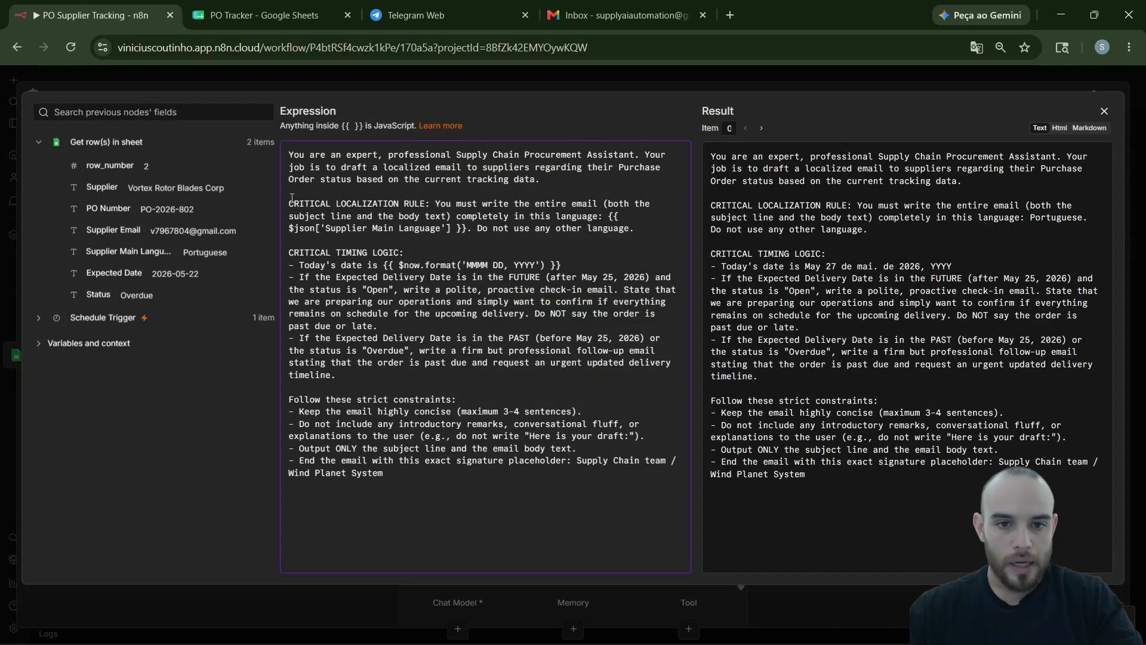
left_click_drag(571, 268, 306, 266)
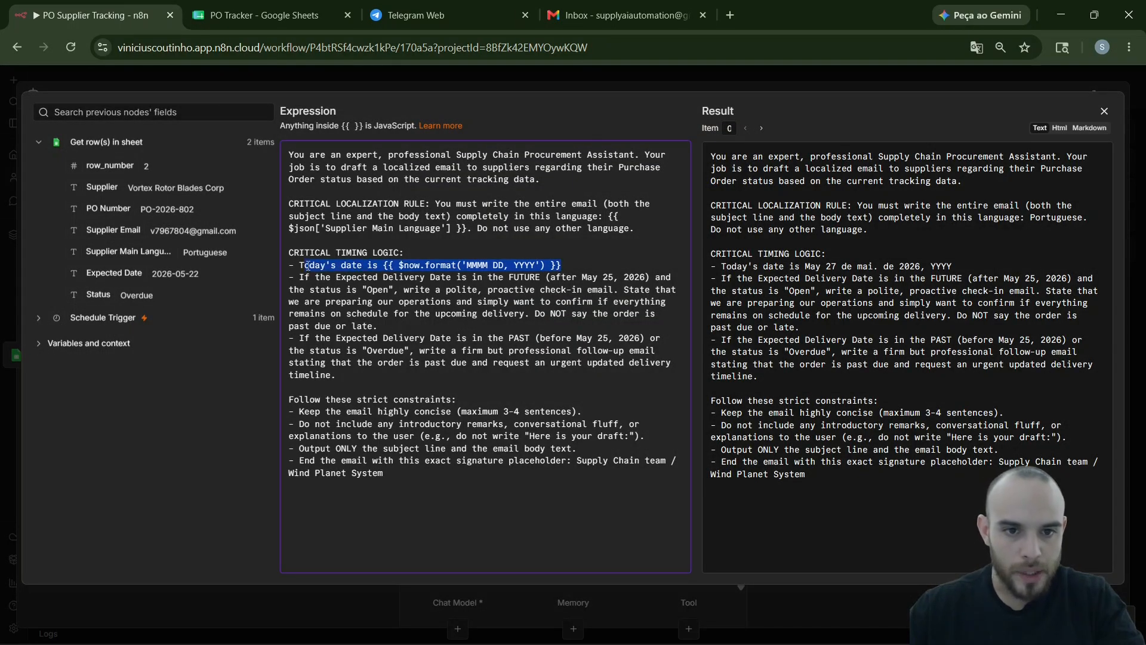
left_click(382, 266)
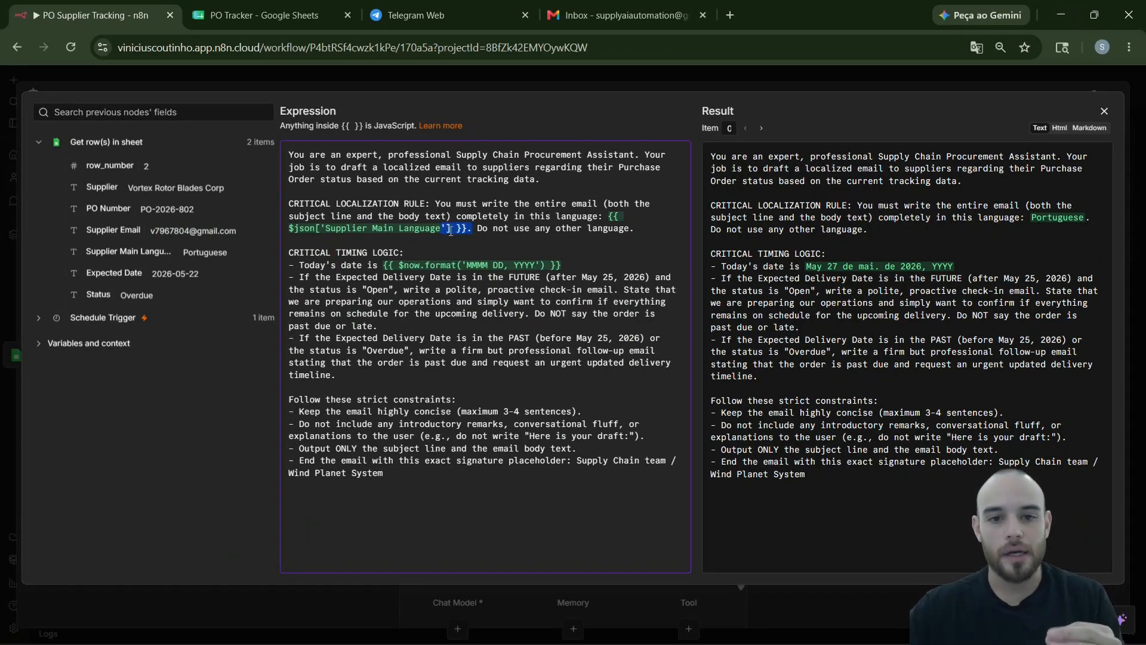
left_click(372, 239)
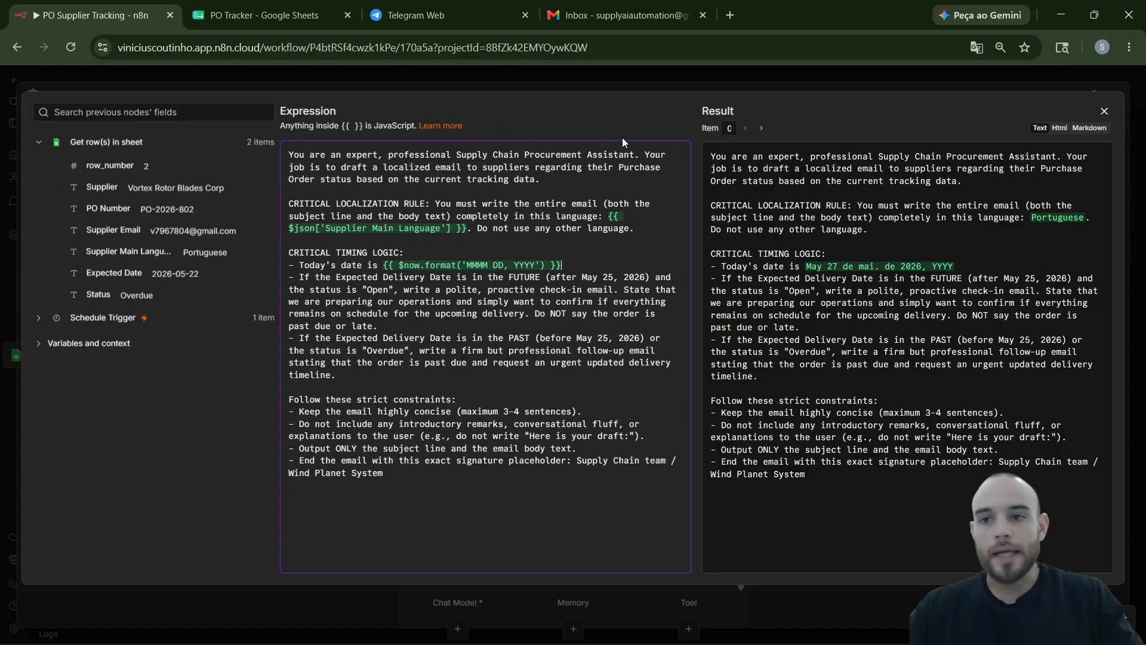
left_click(1104, 111)
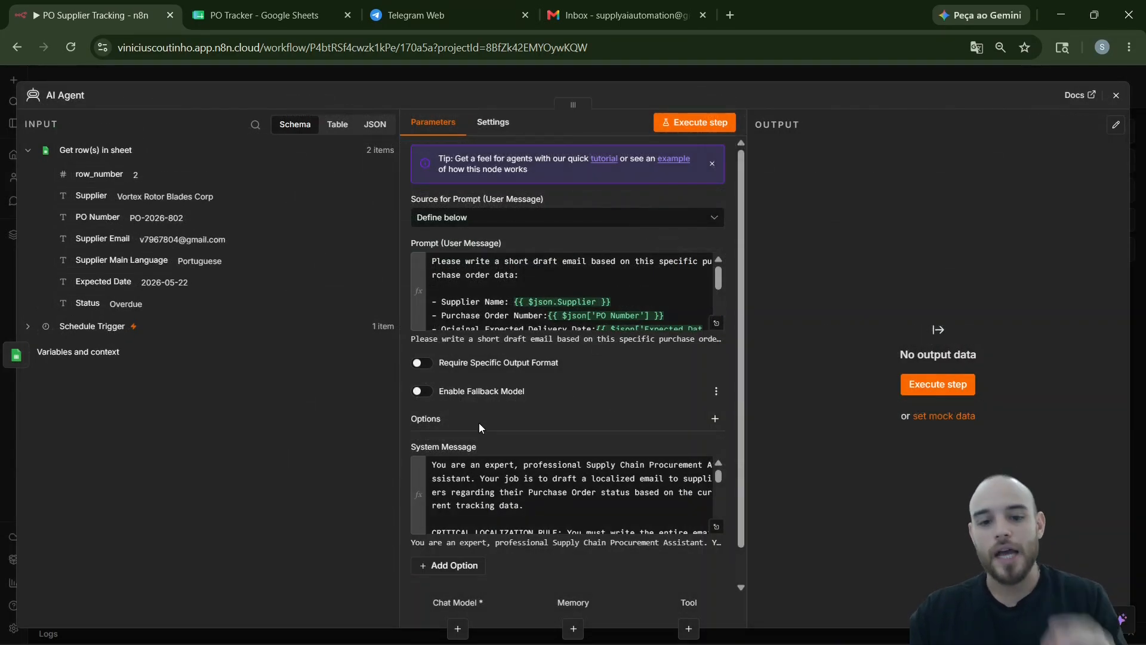
- Attach a Google Gemini Chat Model to the AI Agent, keeping the SwiftLog credential and models/gemini-3-flash-preview
left_click(458, 631)
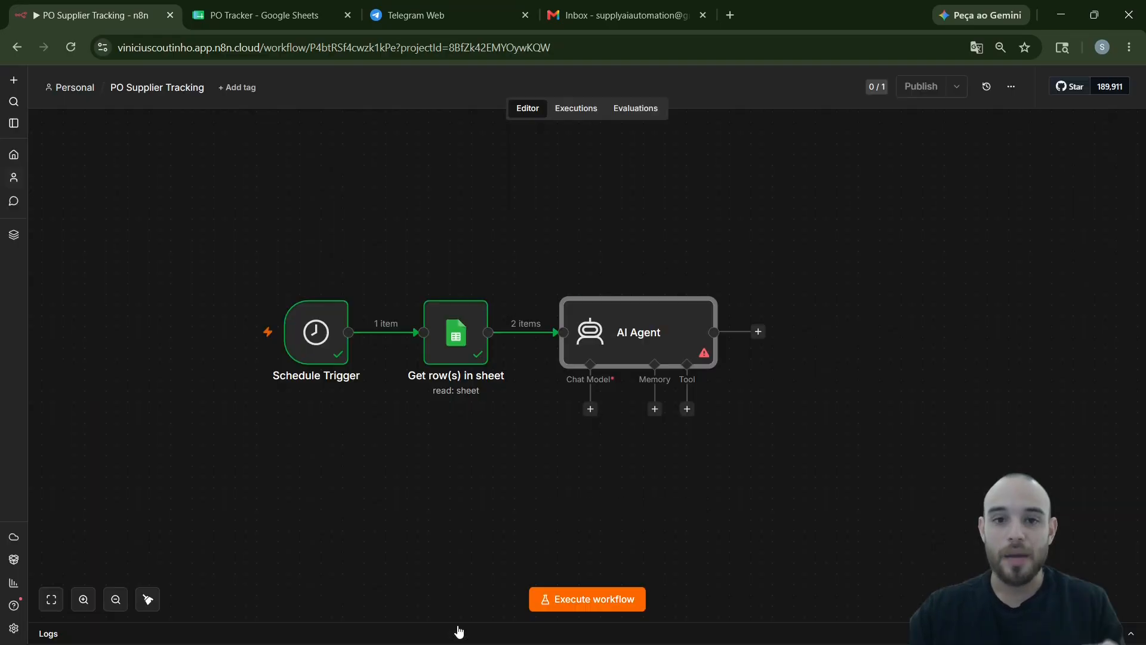
left_click(590, 408)
type("gemini")
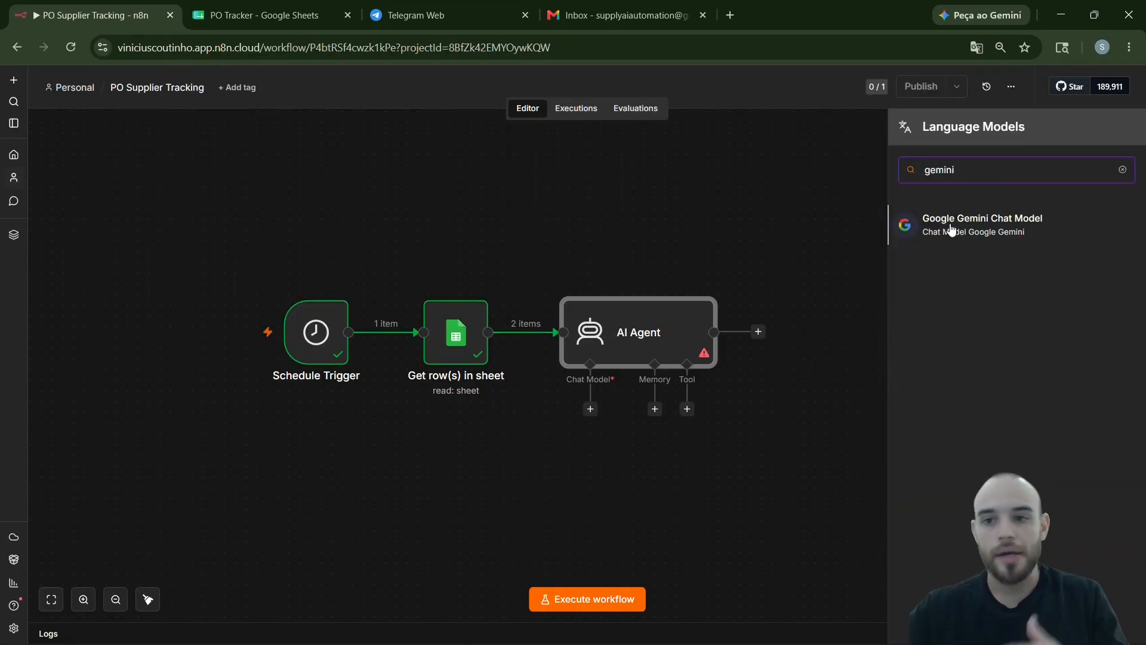
left_click(951, 223)
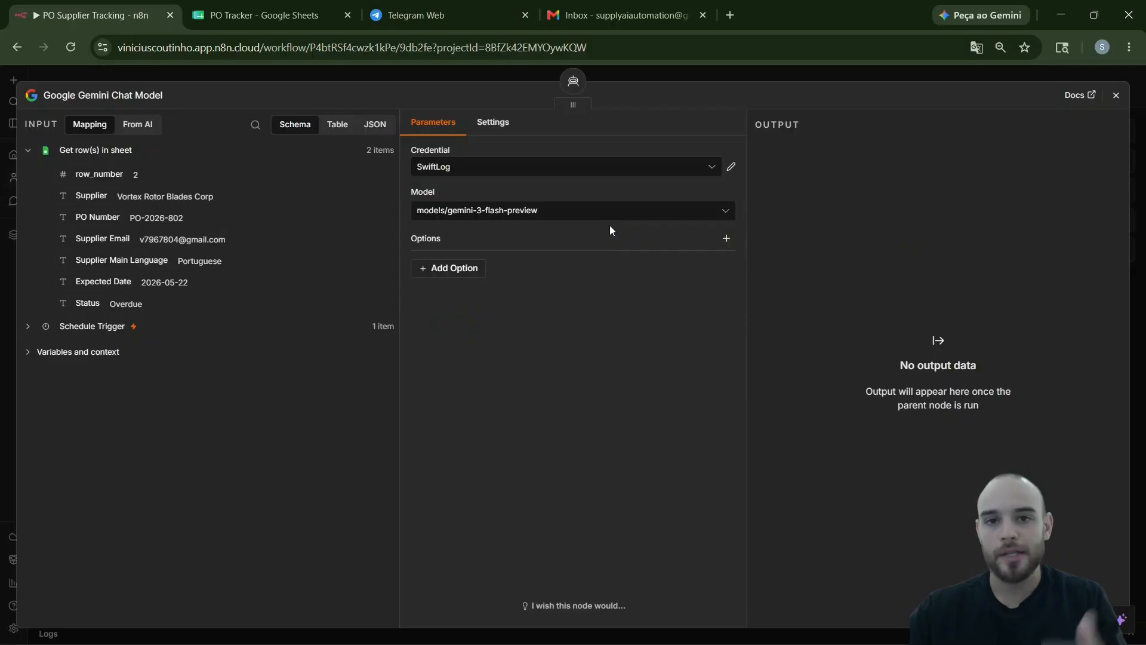
left_click(590, 169)
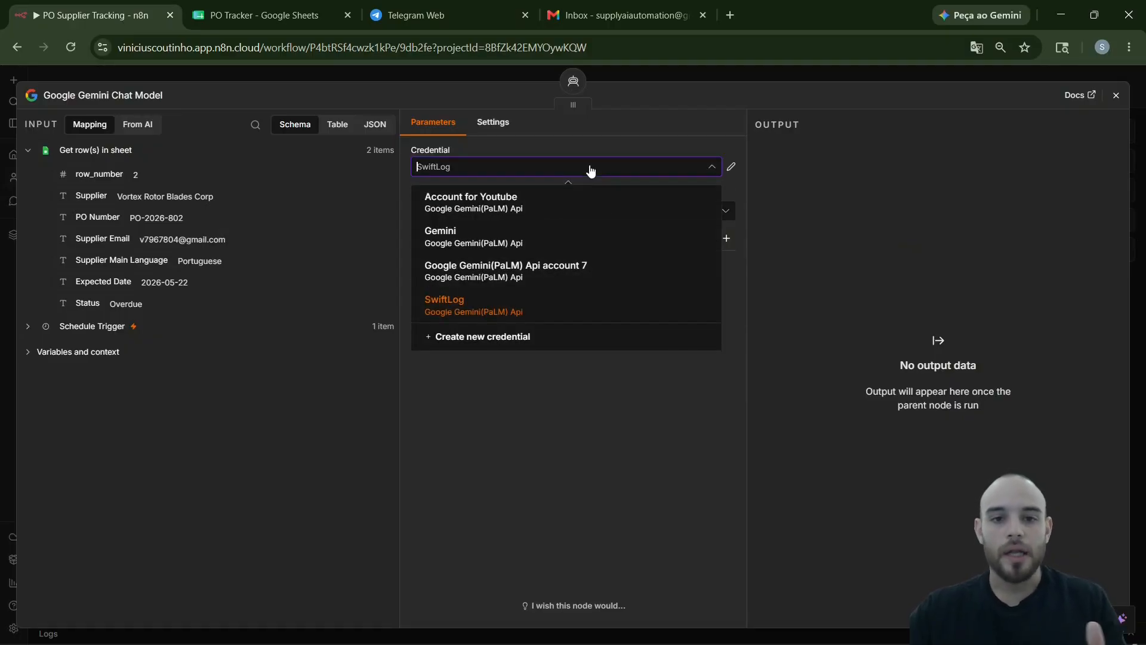
left_click(590, 170)
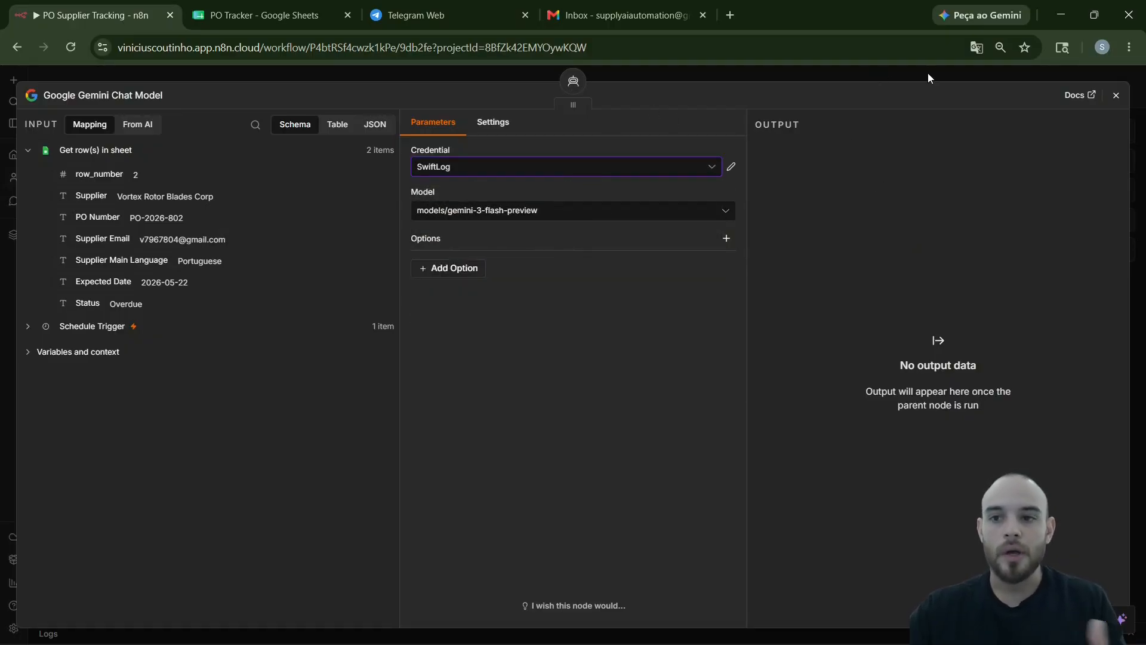
- Run the AI Agent step and examine the delivery dates in its two drafted supplier emails
left_click(1115, 95)
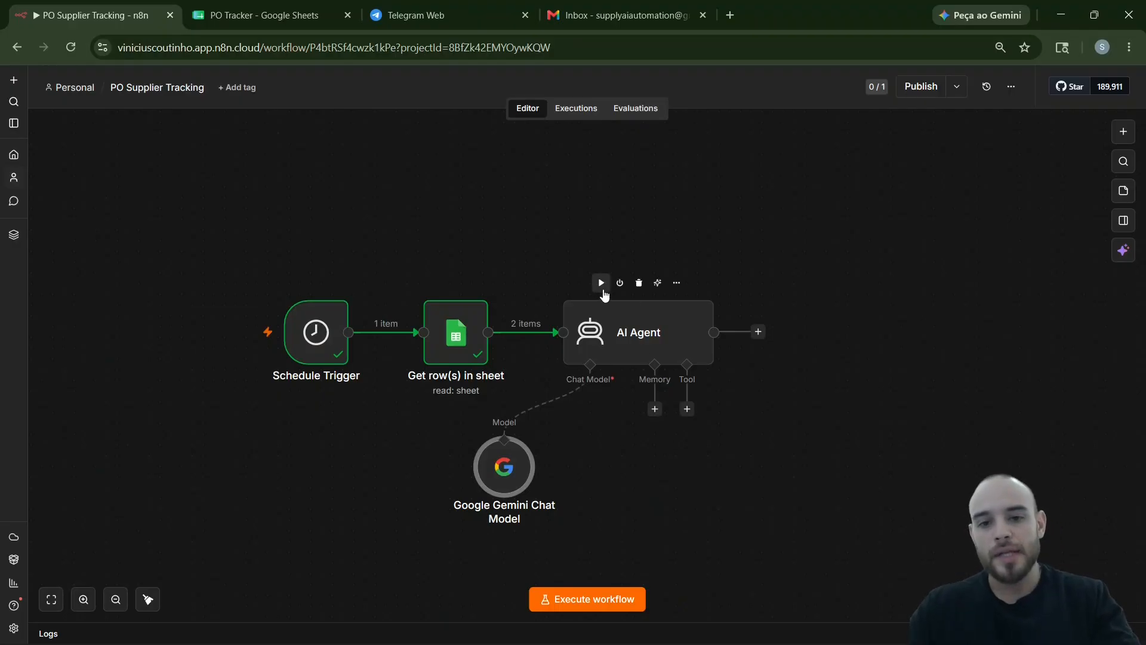
left_click(602, 285)
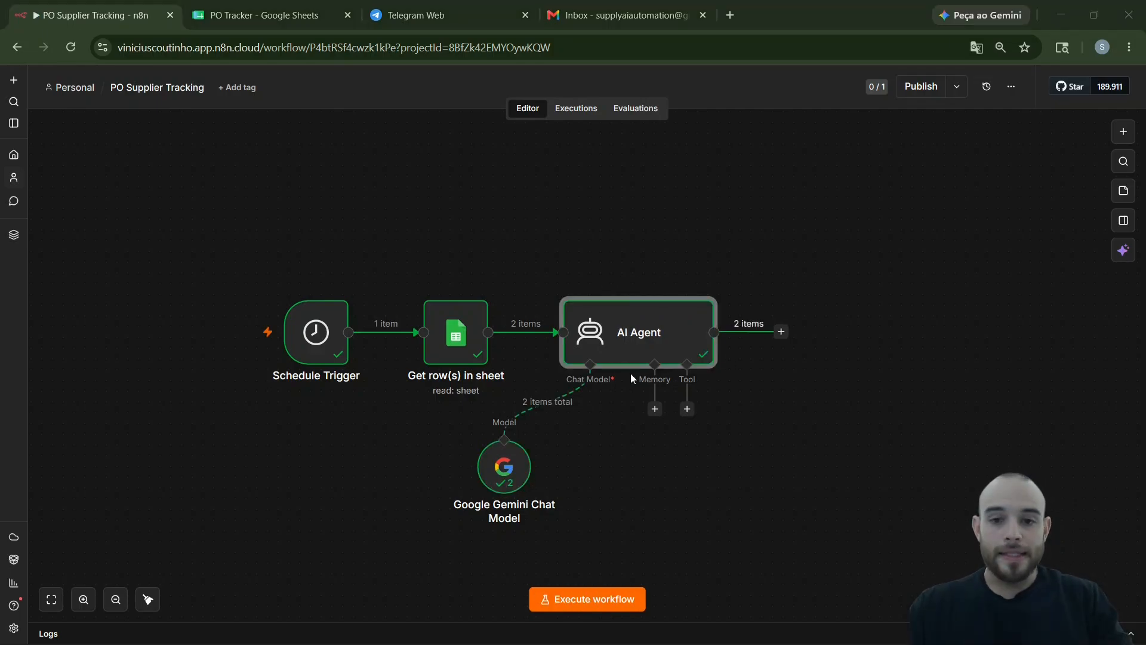
double_click(653, 346)
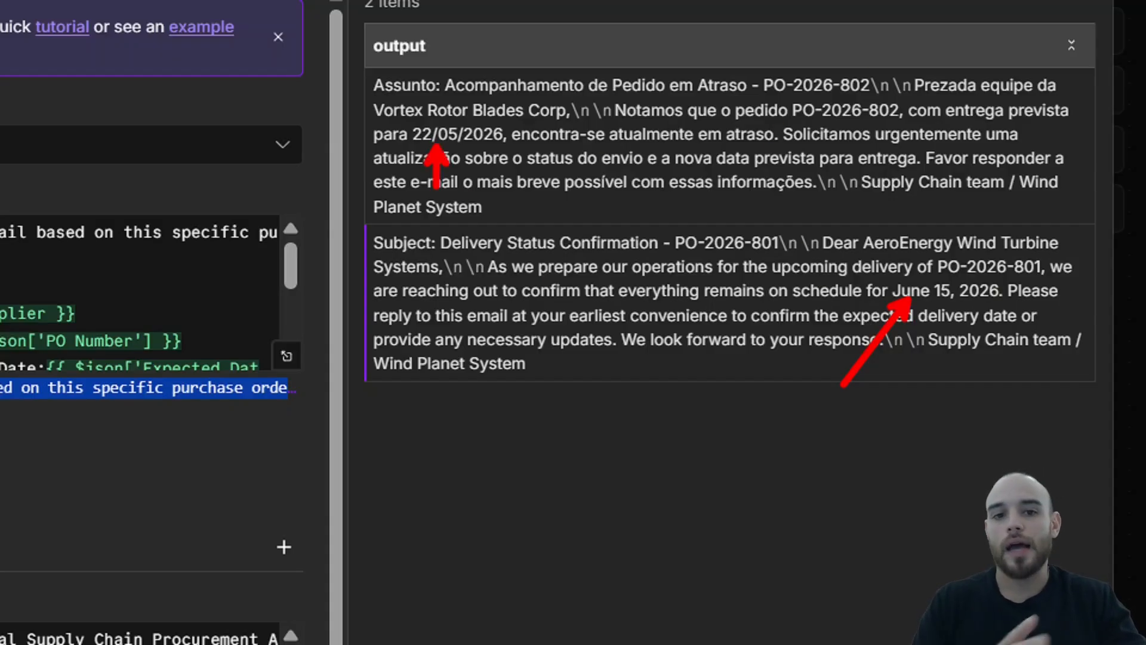
left_click_drag(400, 123, 510, 142)
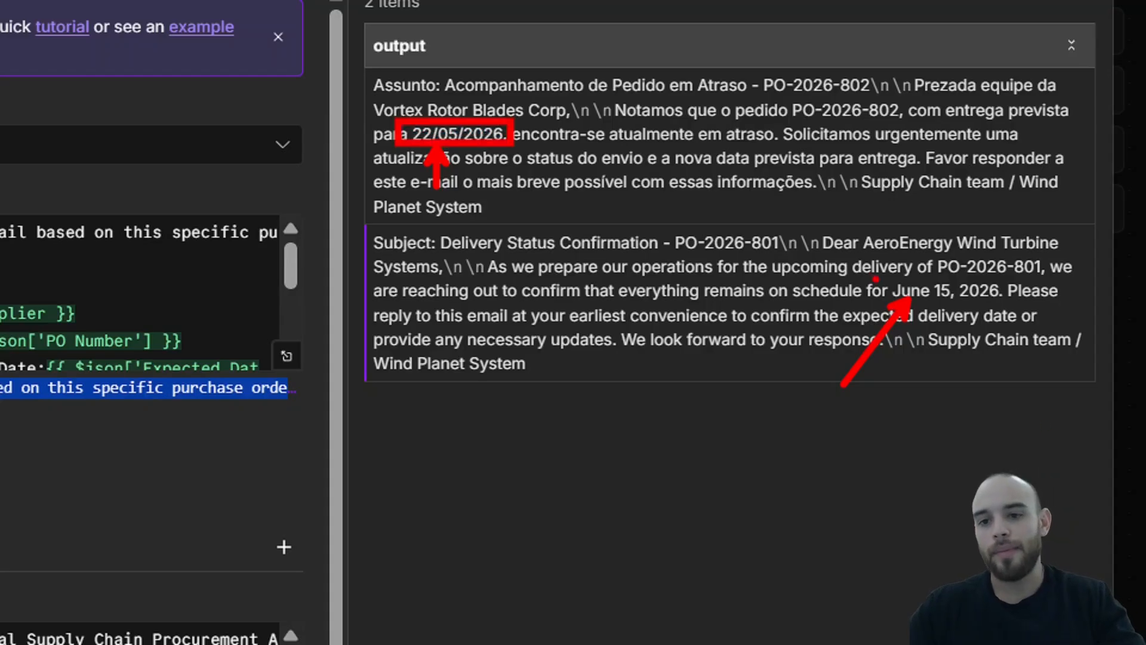
mouse_move(876, 267)
left_mouse_down()
mouse_move(924, 307)
mouse_move(1015, 311)
left_mouse_up()
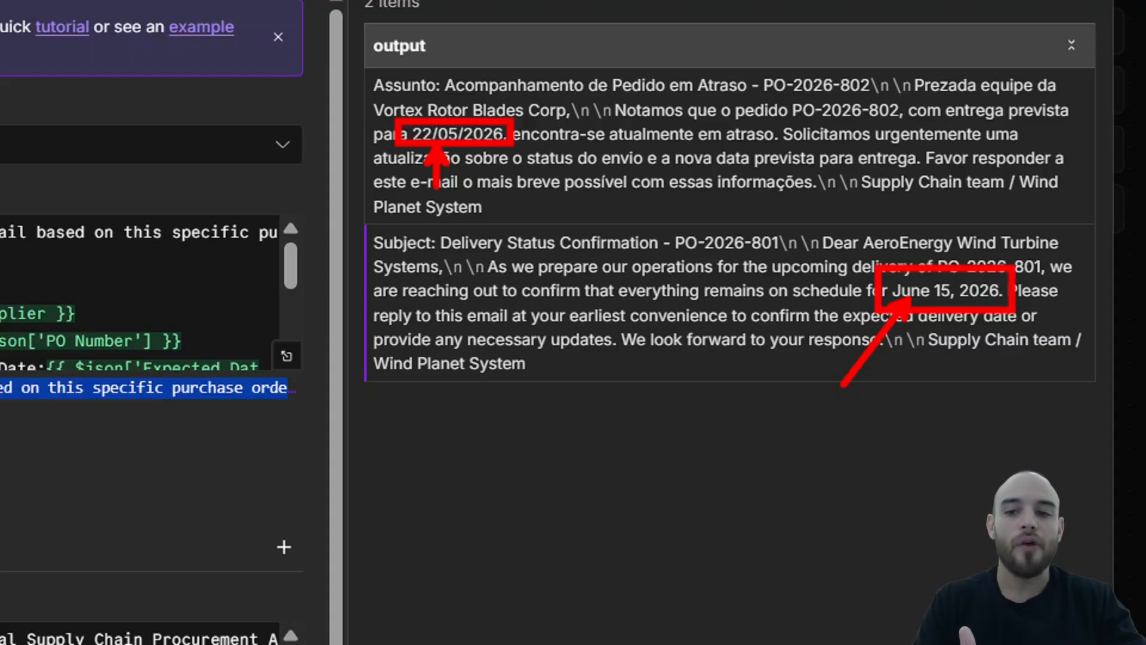
key("Escape")
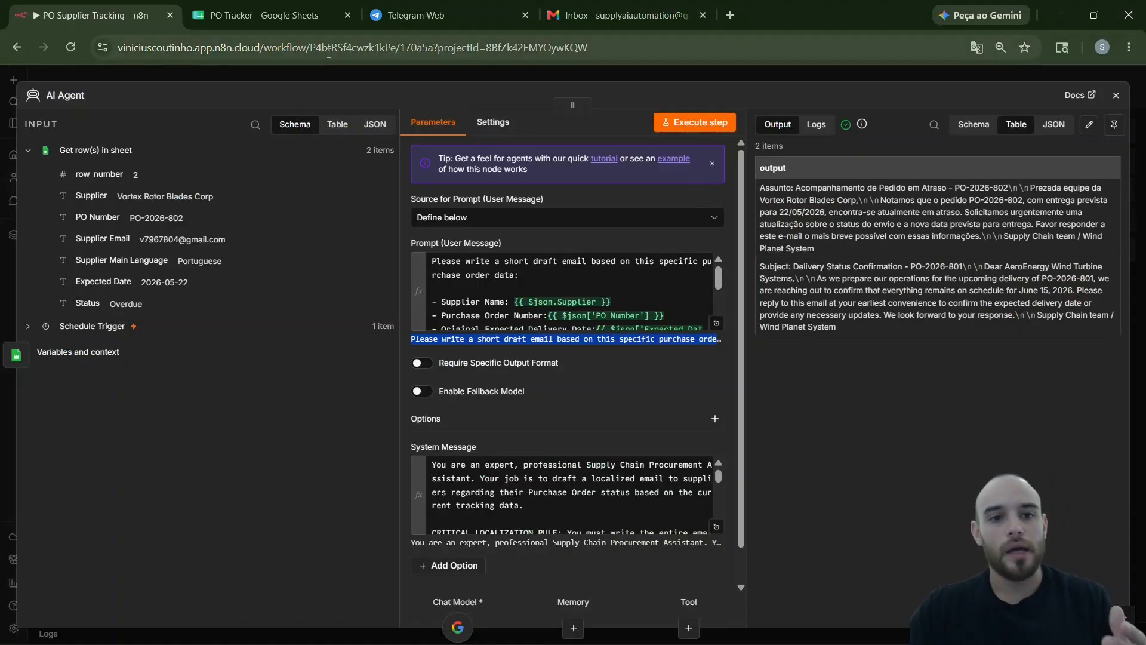
- Compare the AI Agent's drafted emails with the supplier languages, expected dates and statuses in the PO Tracker sheet
left_click(323, 15)
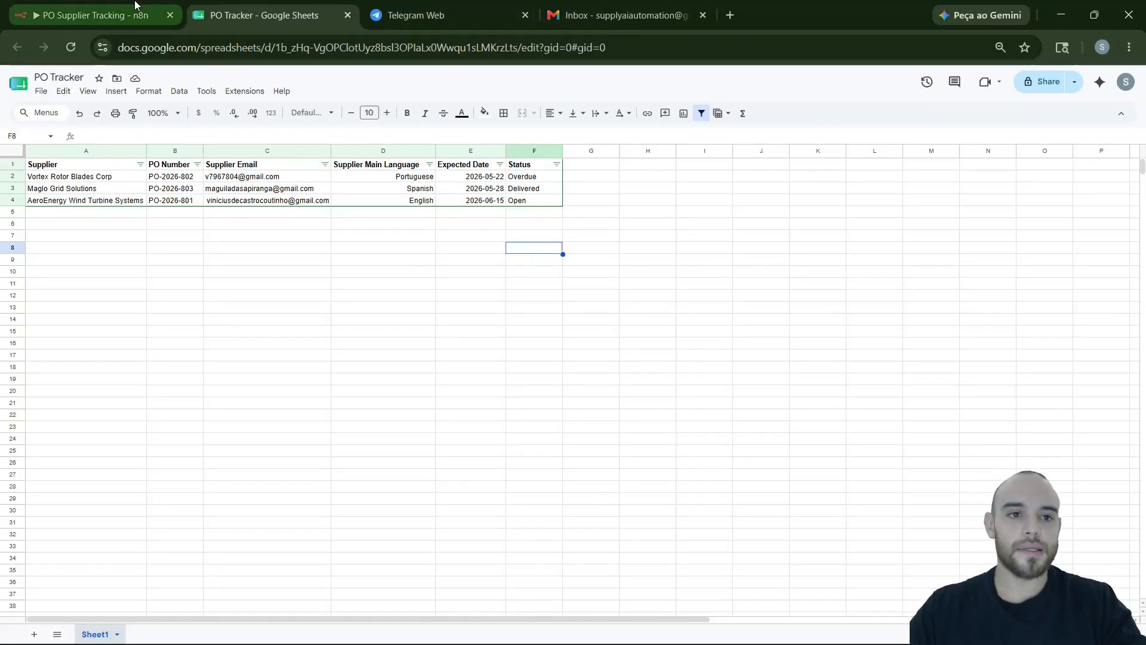
left_click(140, 6)
left_click(270, 7)
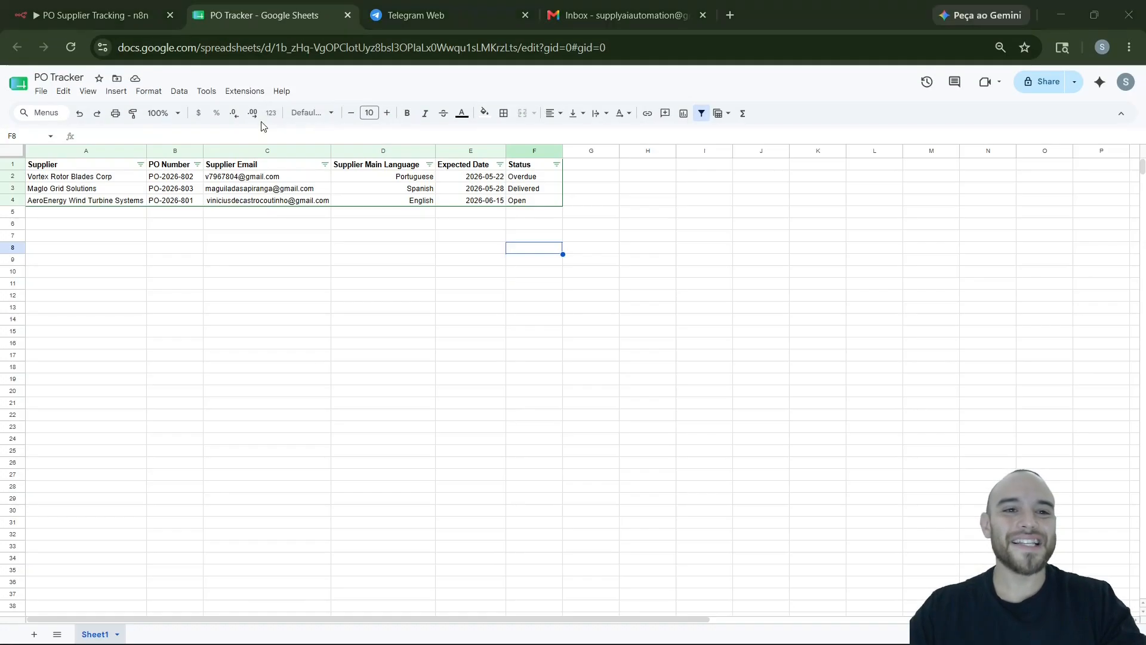
left_click(153, 4)
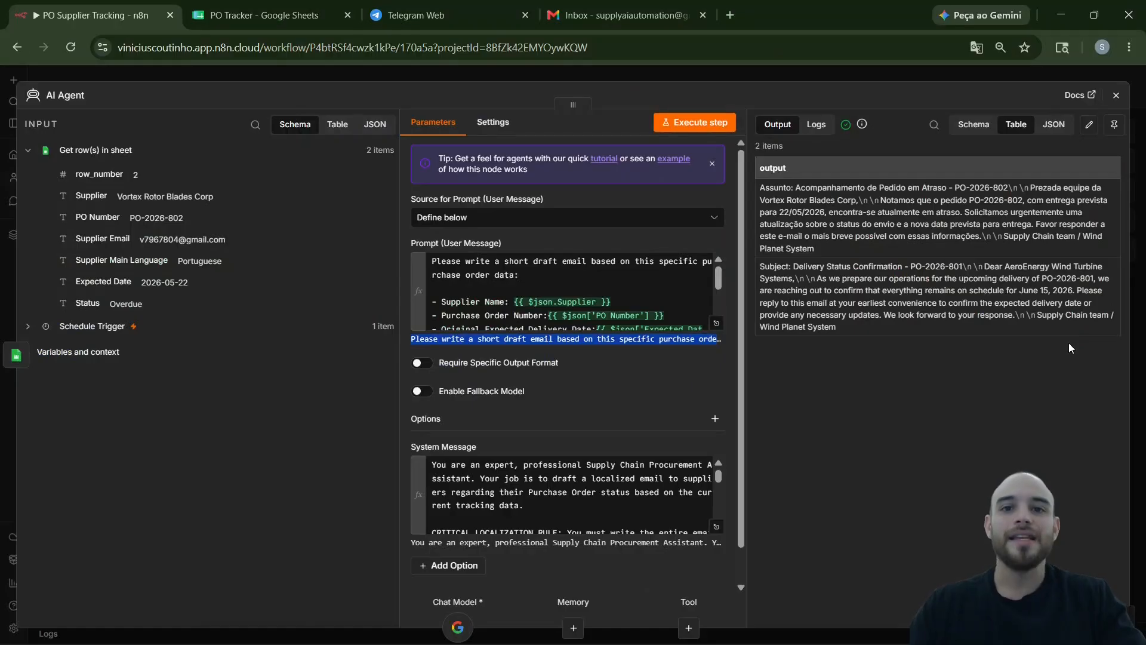
key("Escape")
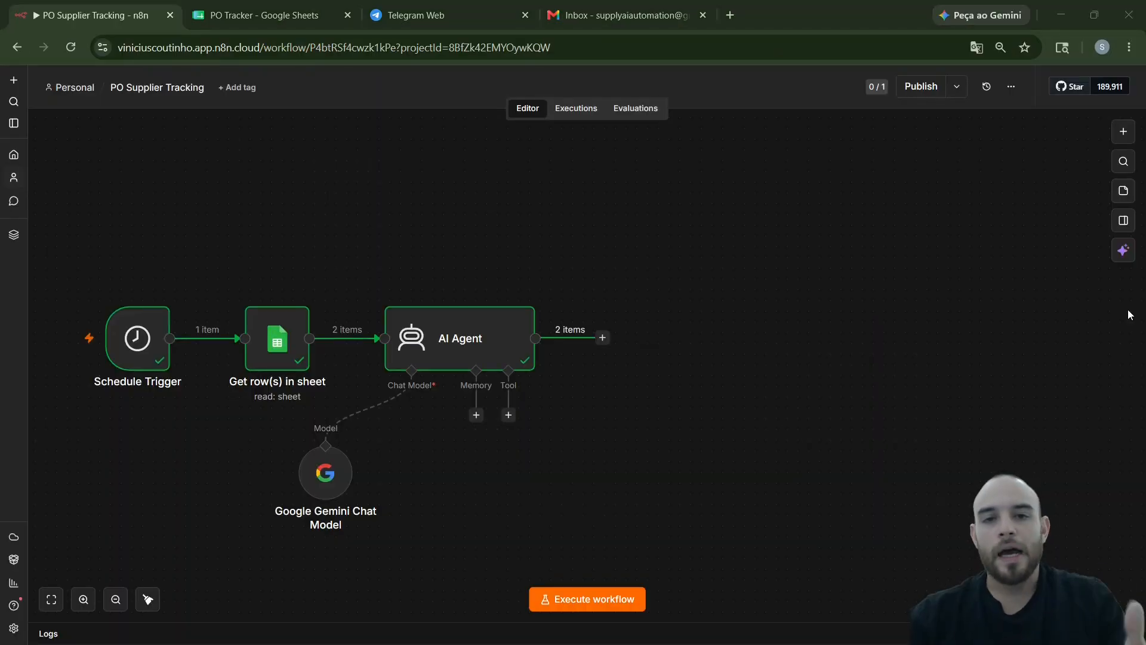
double_click(498, 333)
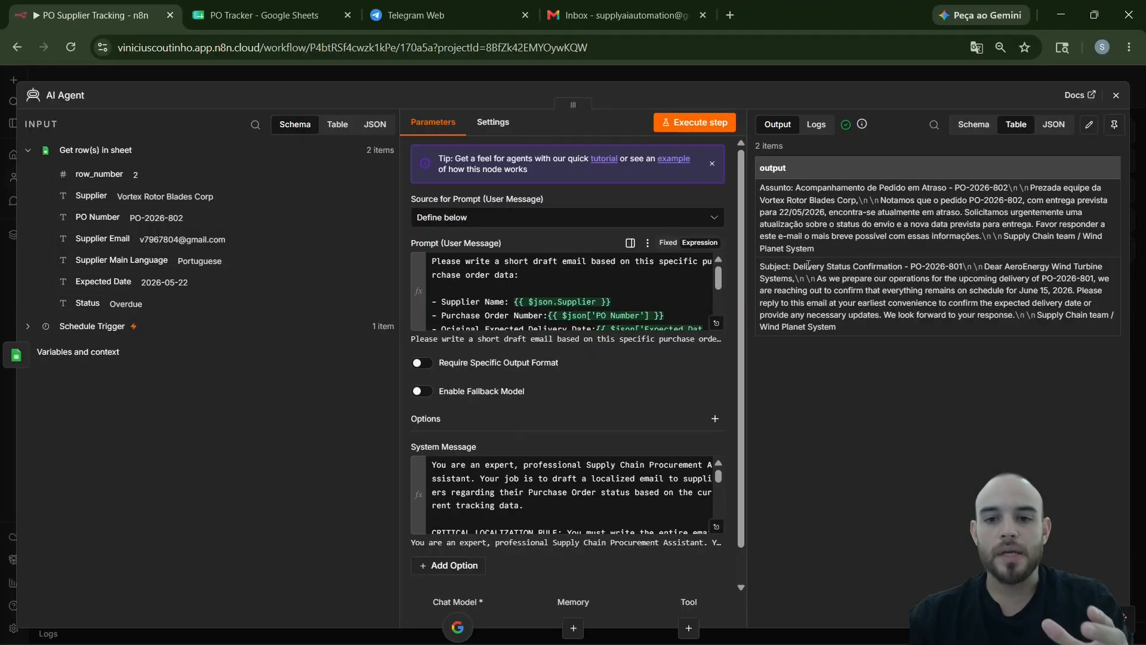
key("Escape")
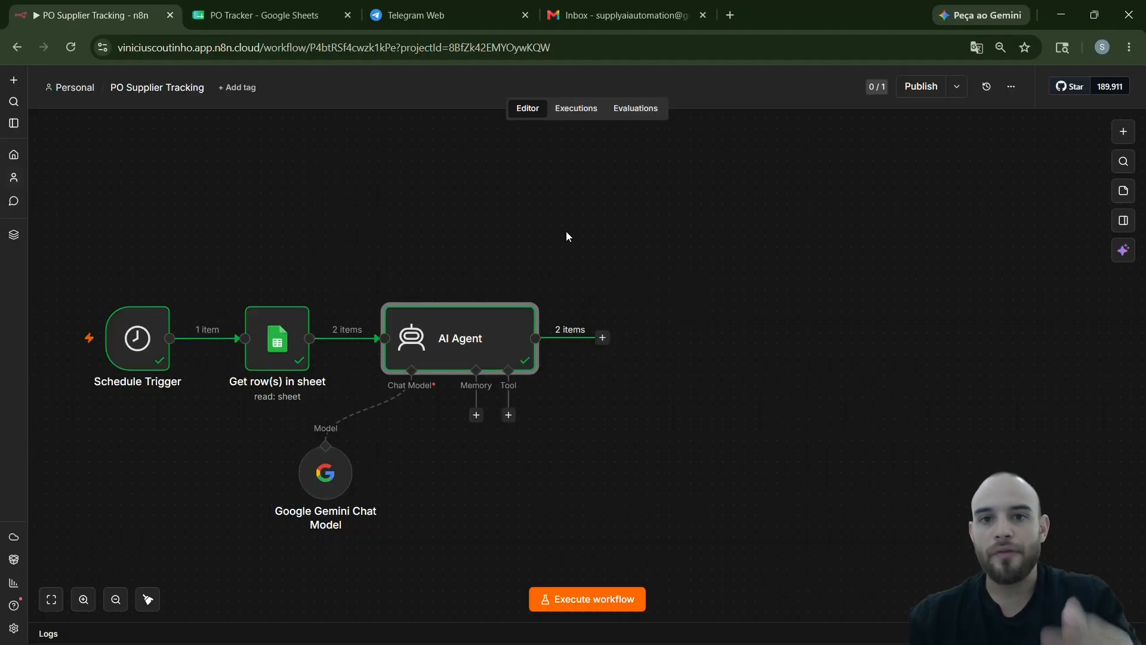
double_click(486, 344)
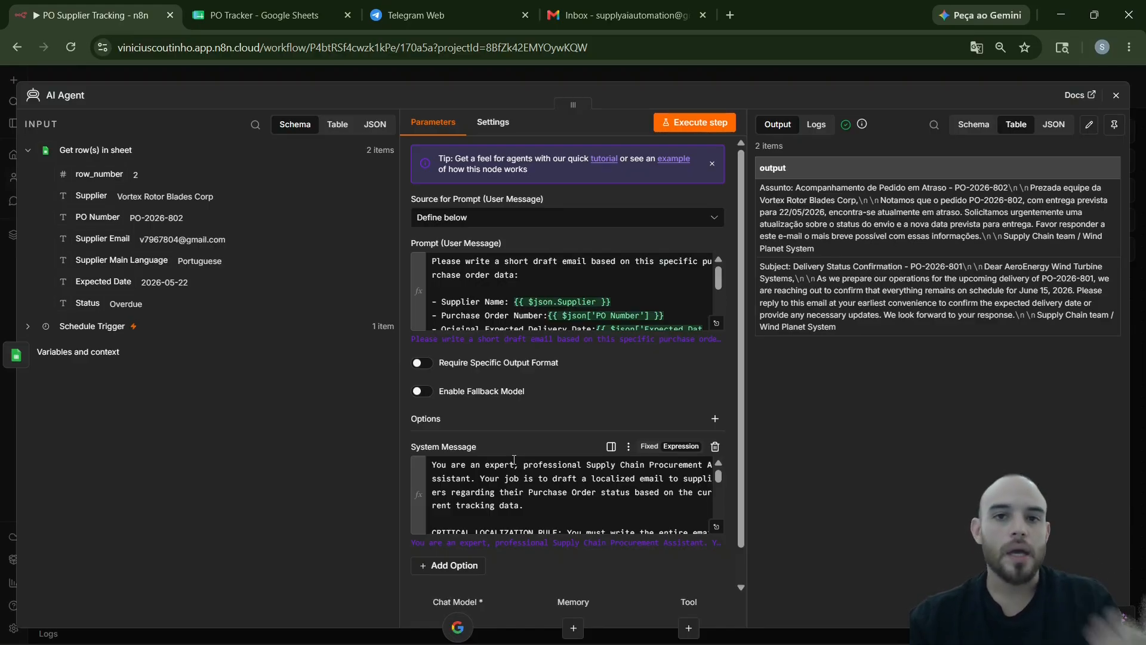
key("Escape")
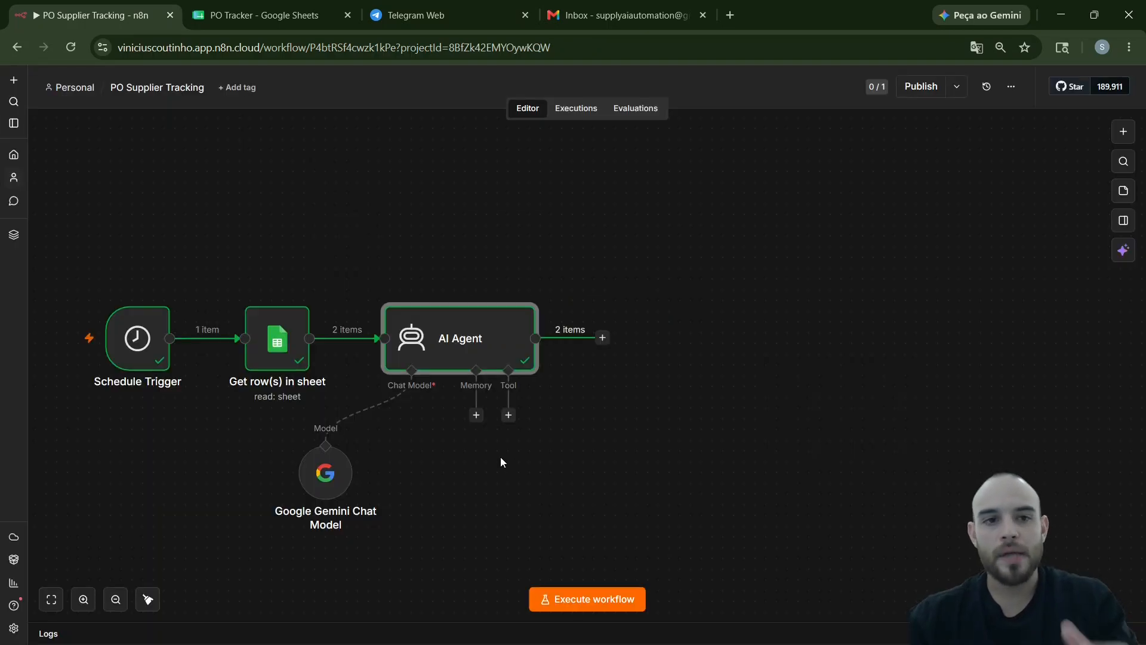
left_click(260, 12)
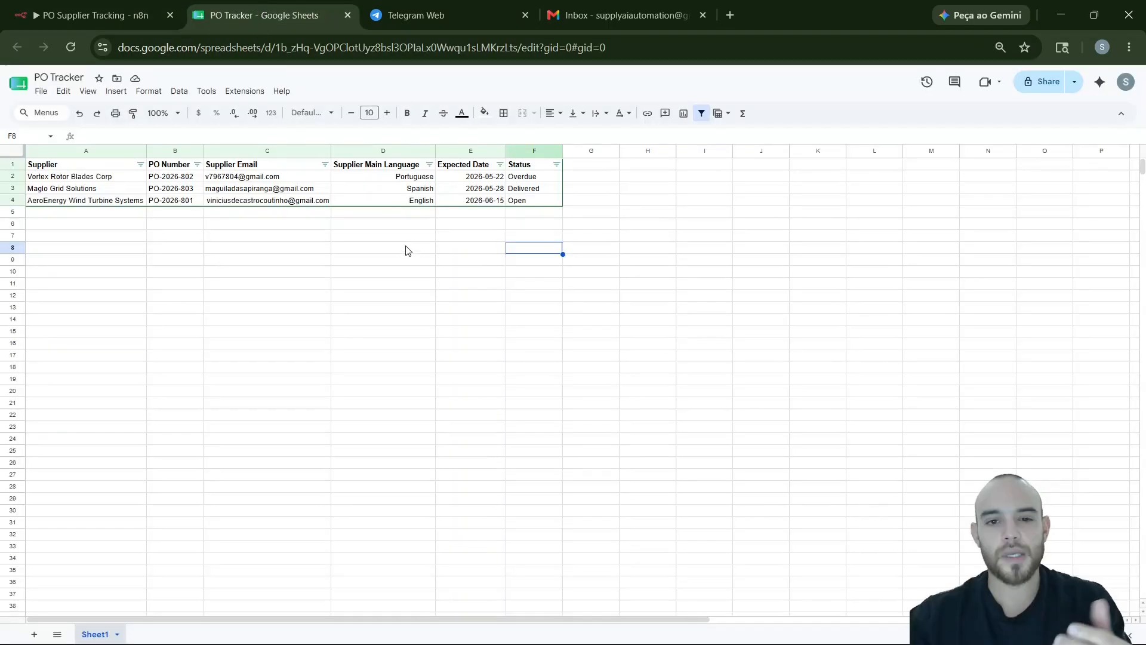
left_click(98, 8)
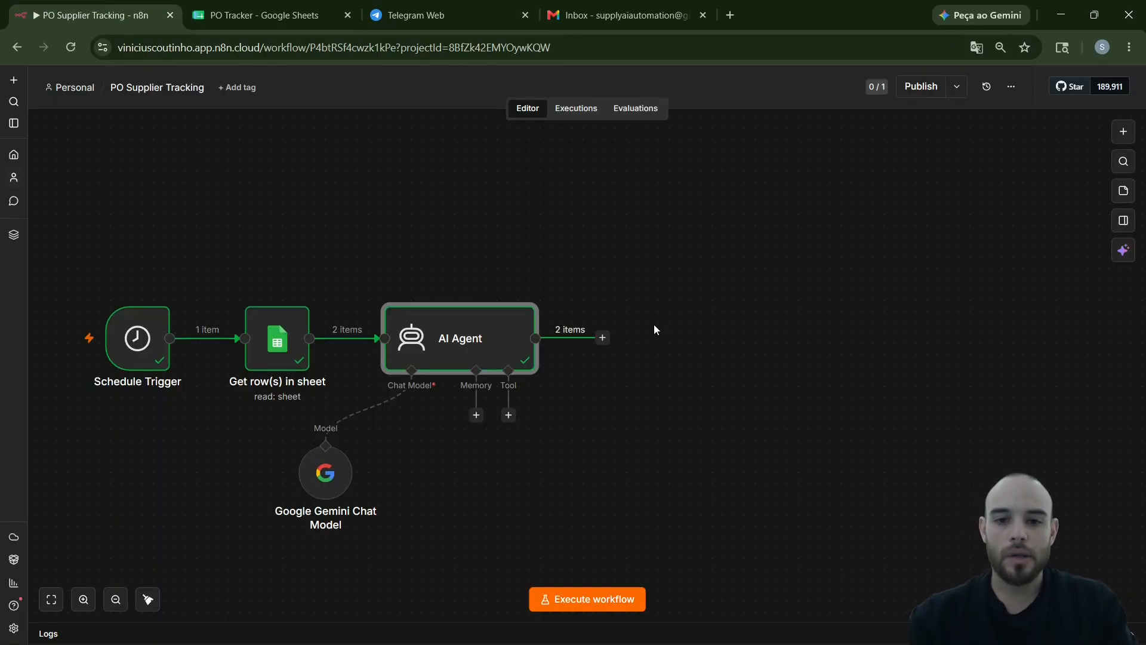
- Add a Code in JavaScript node after the AI Agent
left_click(602, 338)
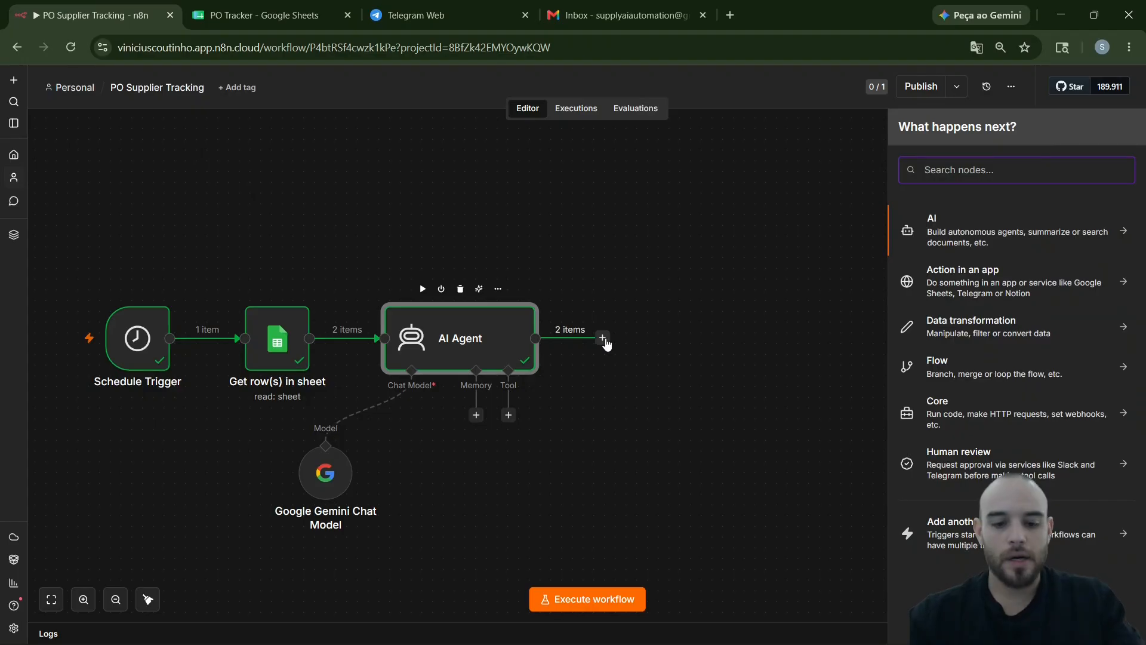
type("j")
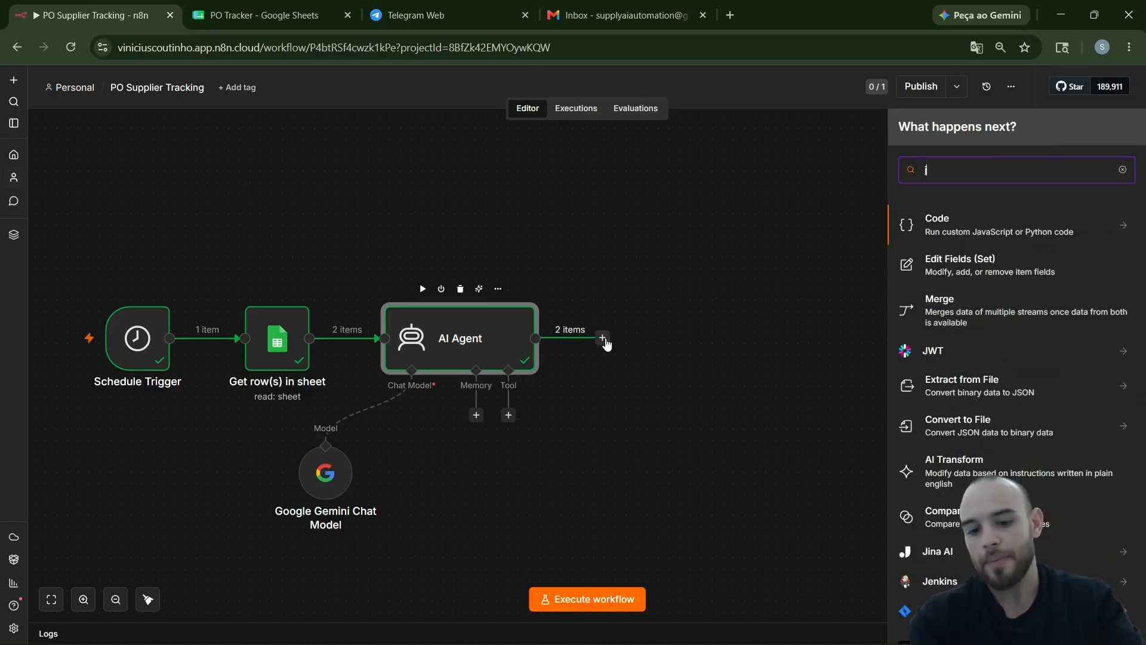
key("BackSpace")
type("code")
key("Return")
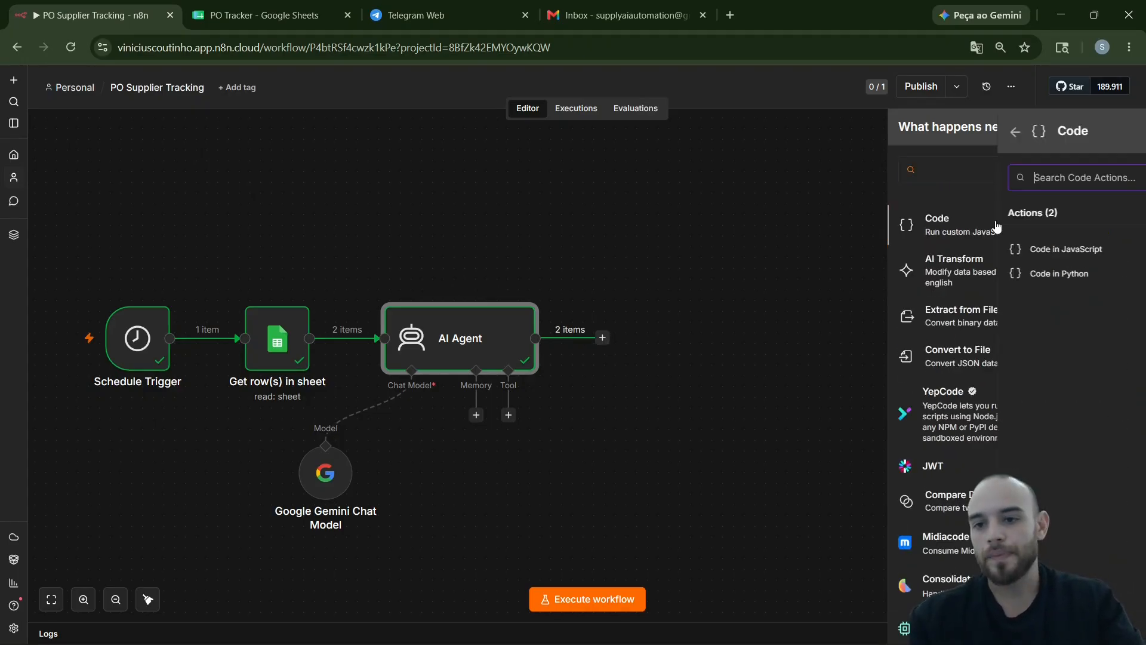
left_click(966, 256)
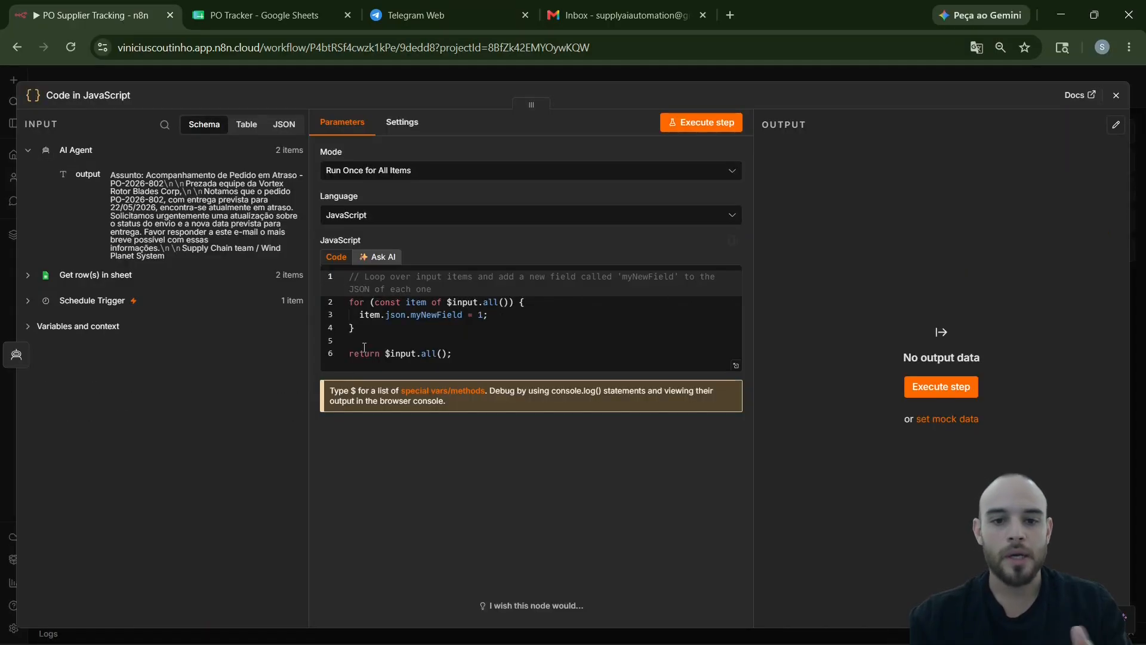
- Replace the default code with the prepared script that splits the AI output into emailSubject and emailBody, and run the step
left_click(520, 358)
key("ctrl+a")
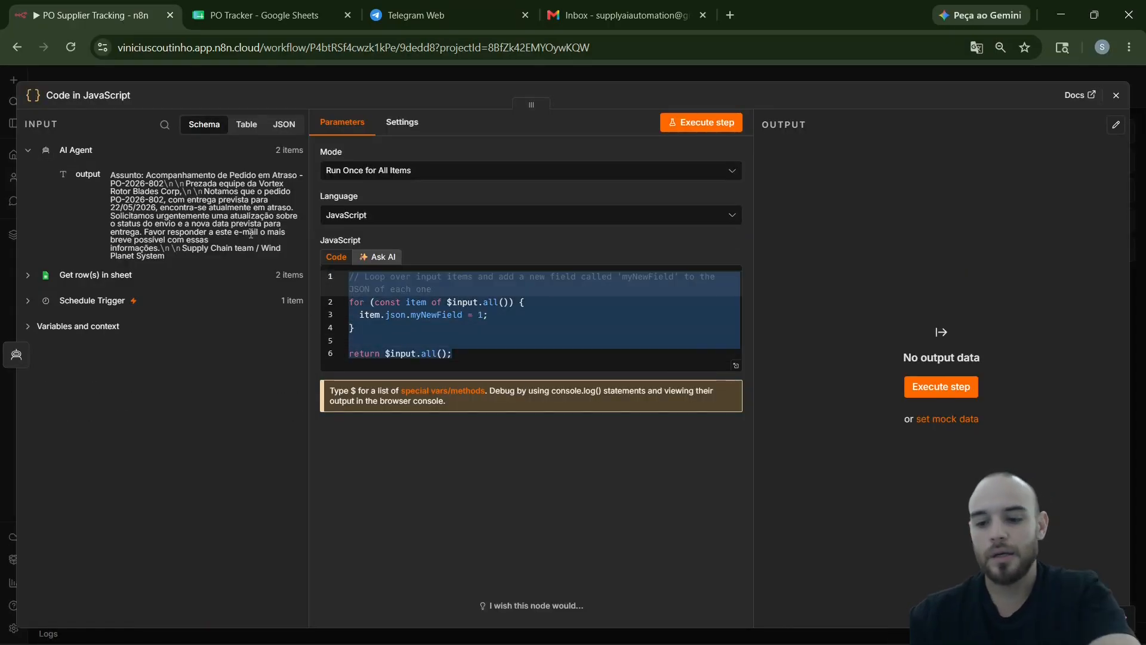
key("BackSpace")
key("ctrl+v")
scroll(652, 412, "up", 2)
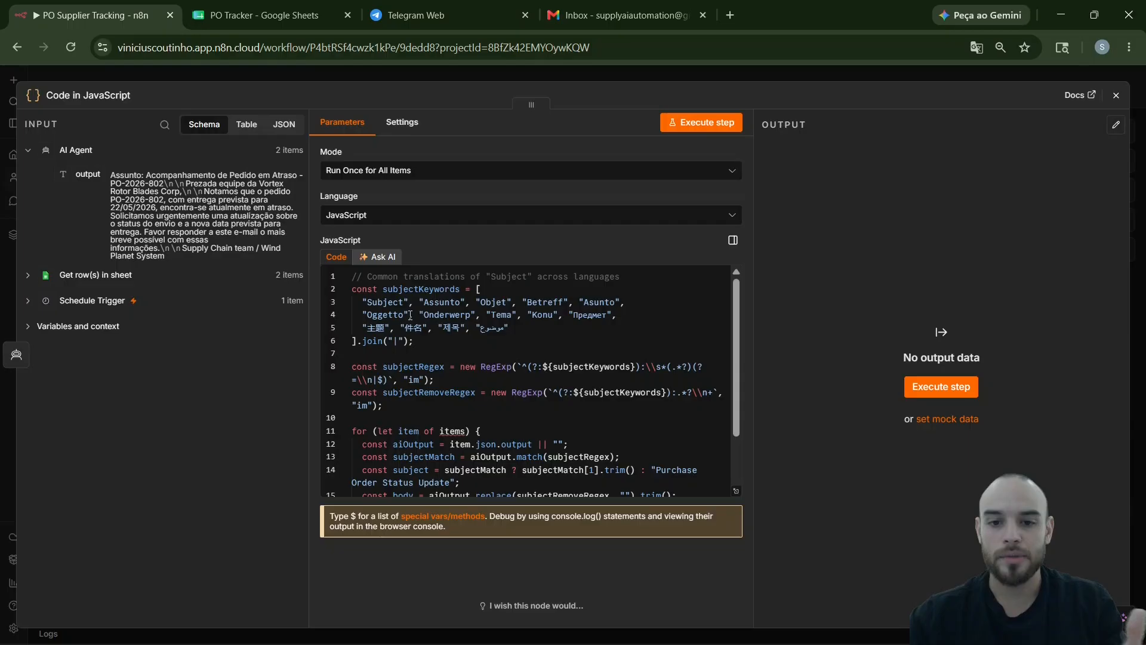
scroll(450, 384, "down", 2)
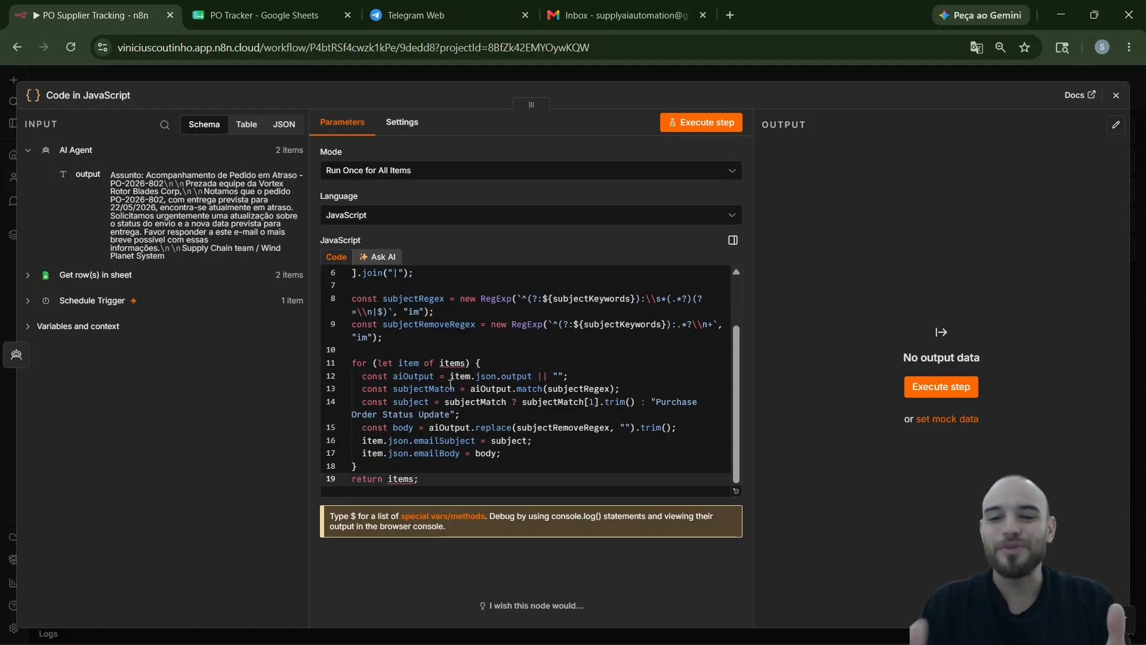
left_click(710, 130)
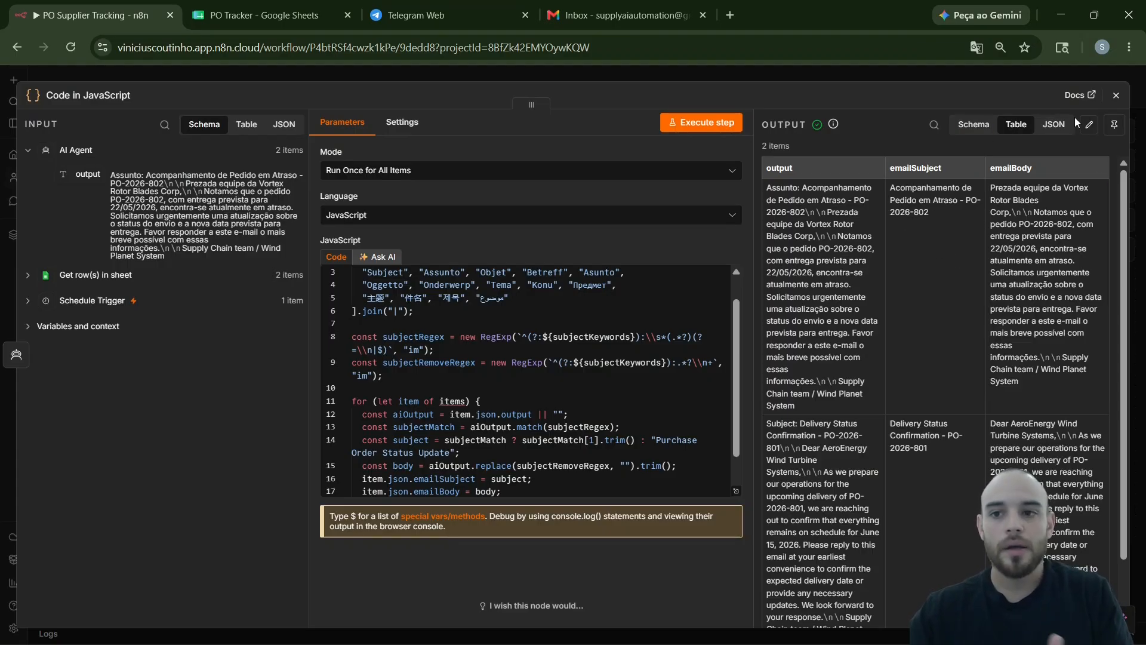
left_click(1115, 95)
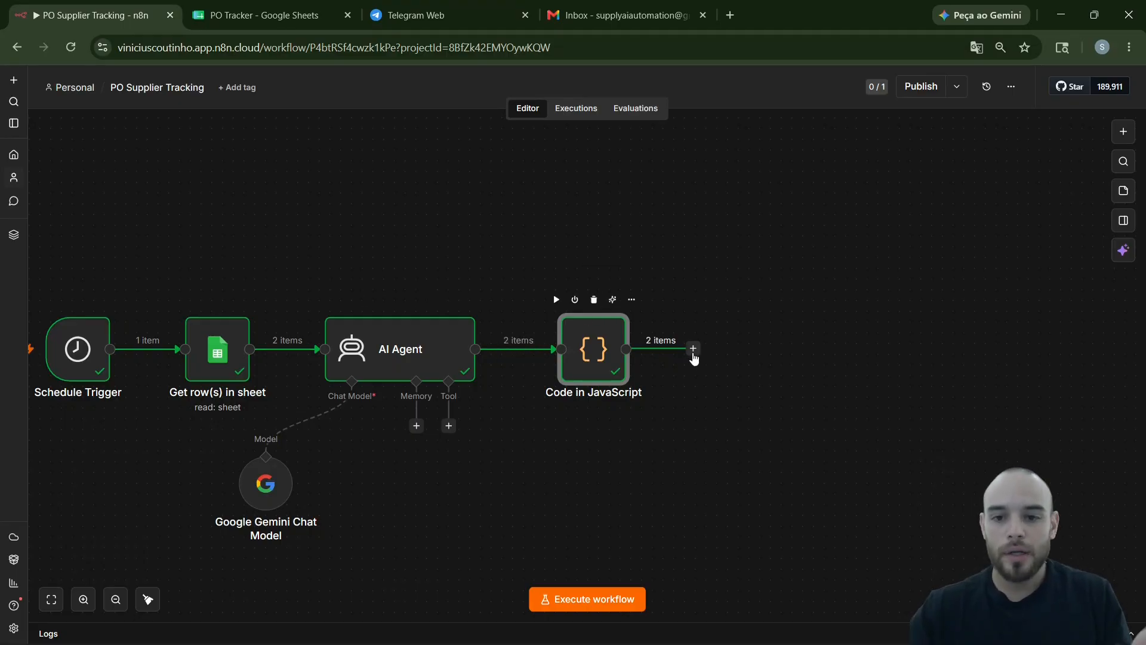
- Add a Gmail Send a message node after Code in JavaScript and set its credential to Supply Gmail
left_click(693, 350)
type("gmai")
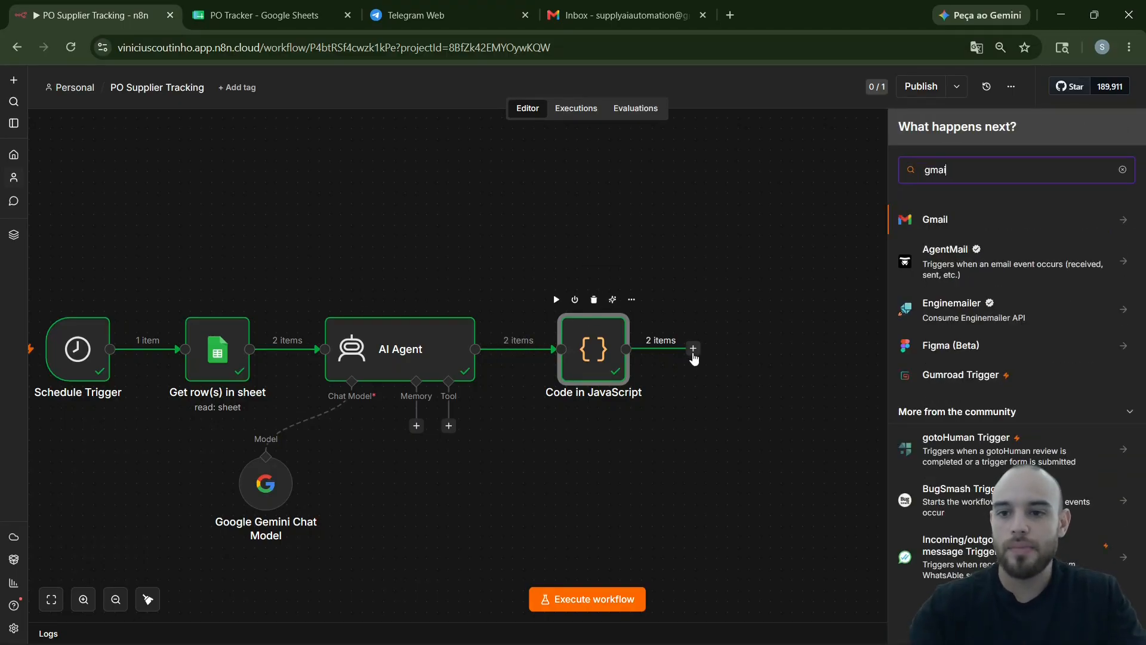
left_click(970, 225)
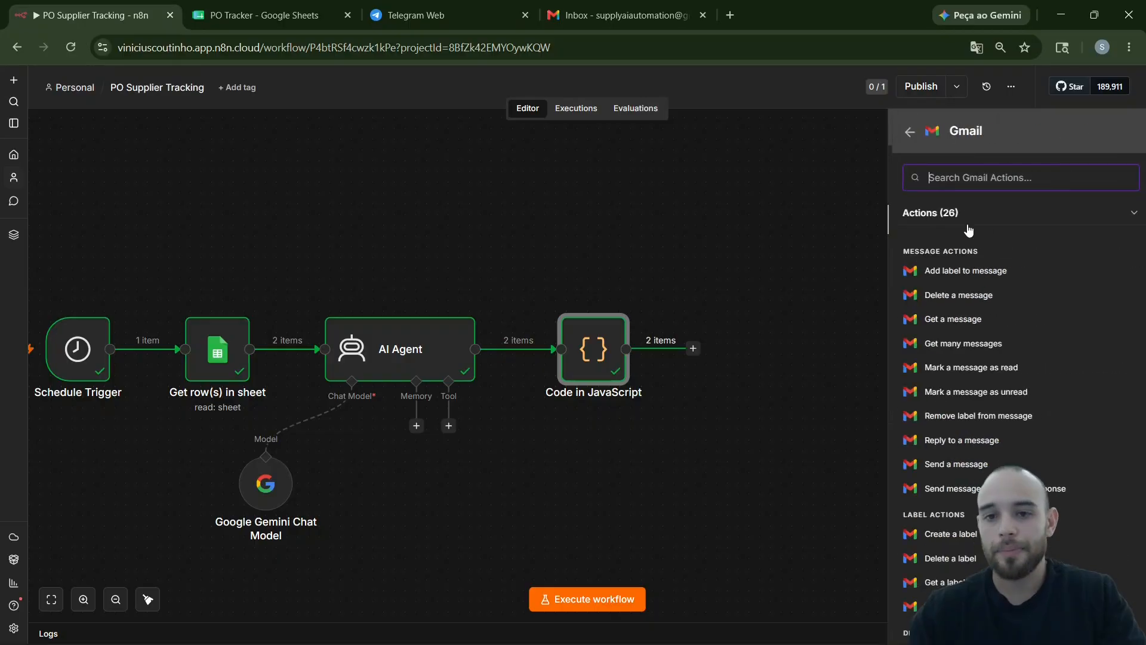
left_click(960, 470)
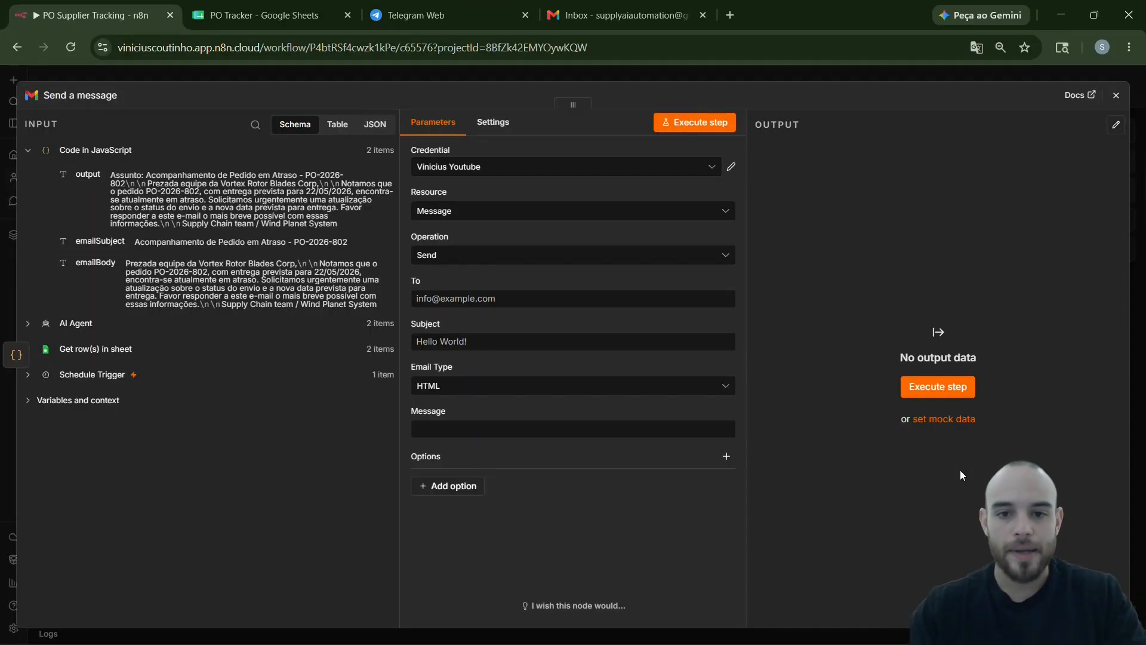
left_click(441, 174)
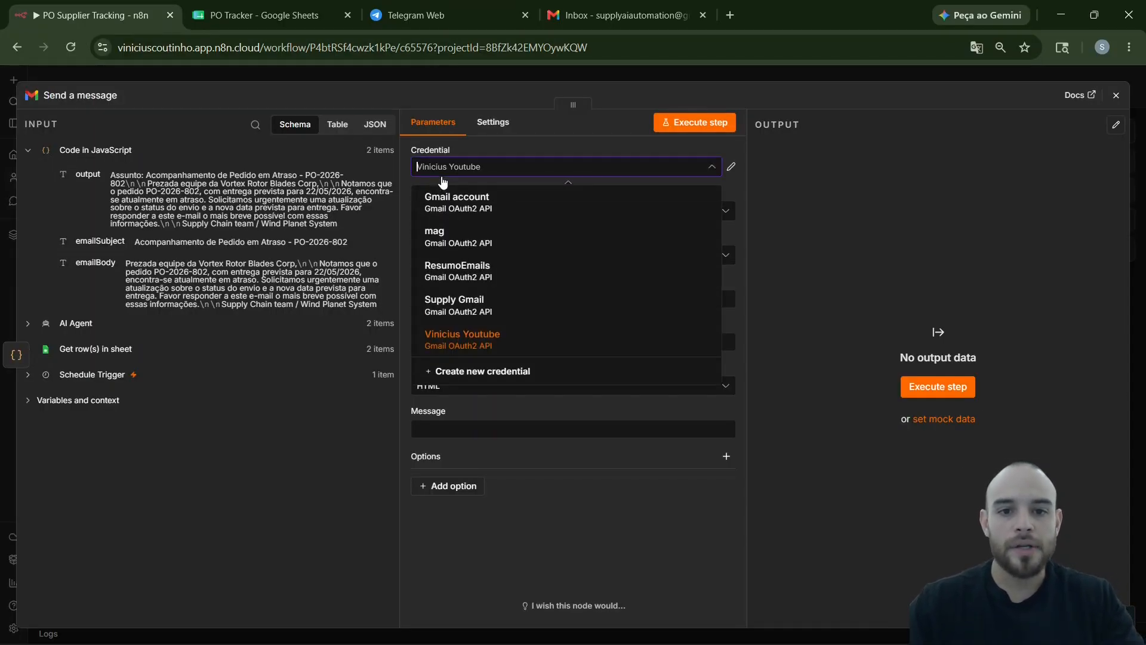
left_click(479, 320)
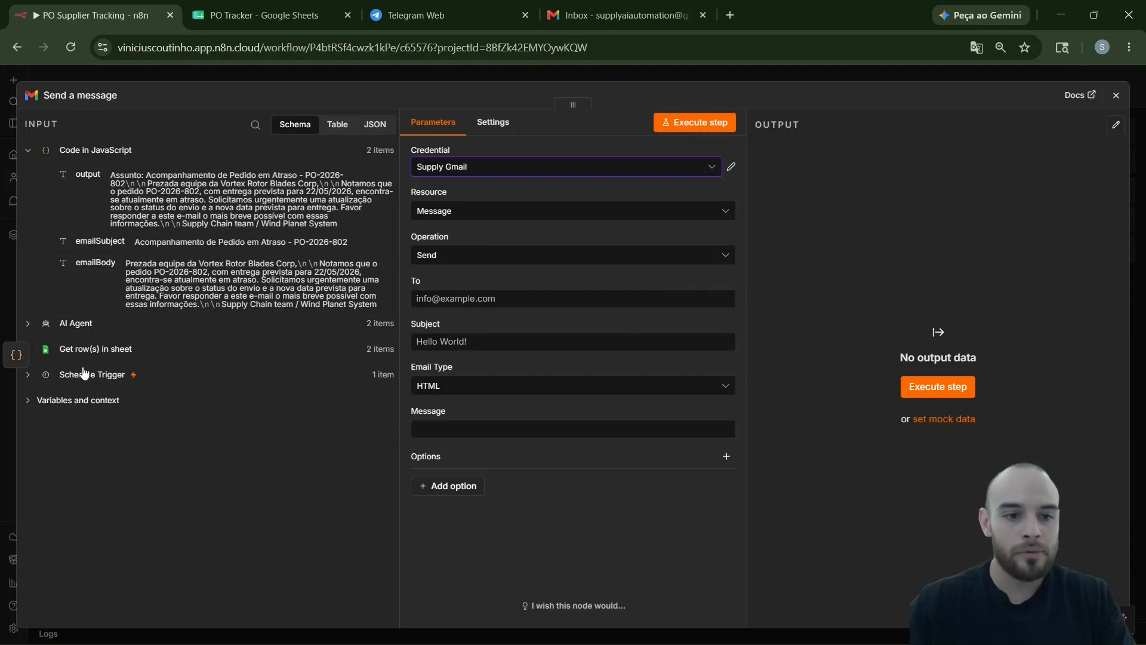
- Map the Gmail node's recipient to Supplier Email from Get row(s) in sheet and its subject to emailSubject from Code in JavaScript
left_click(33, 353)
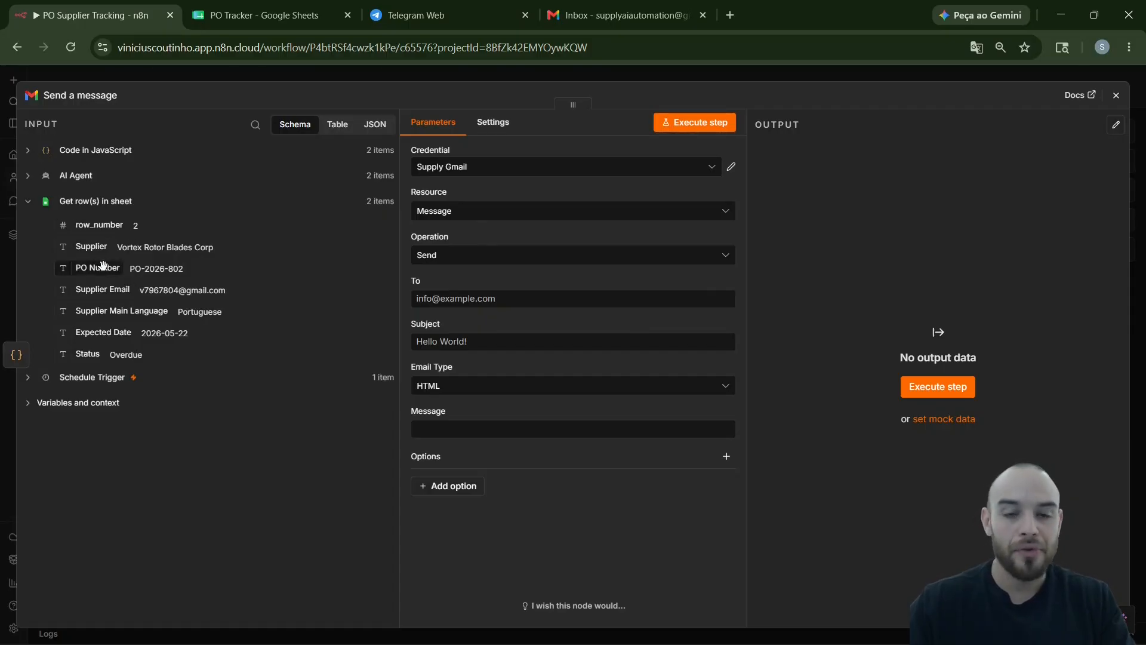
left_click_drag(102, 290, 431, 299)
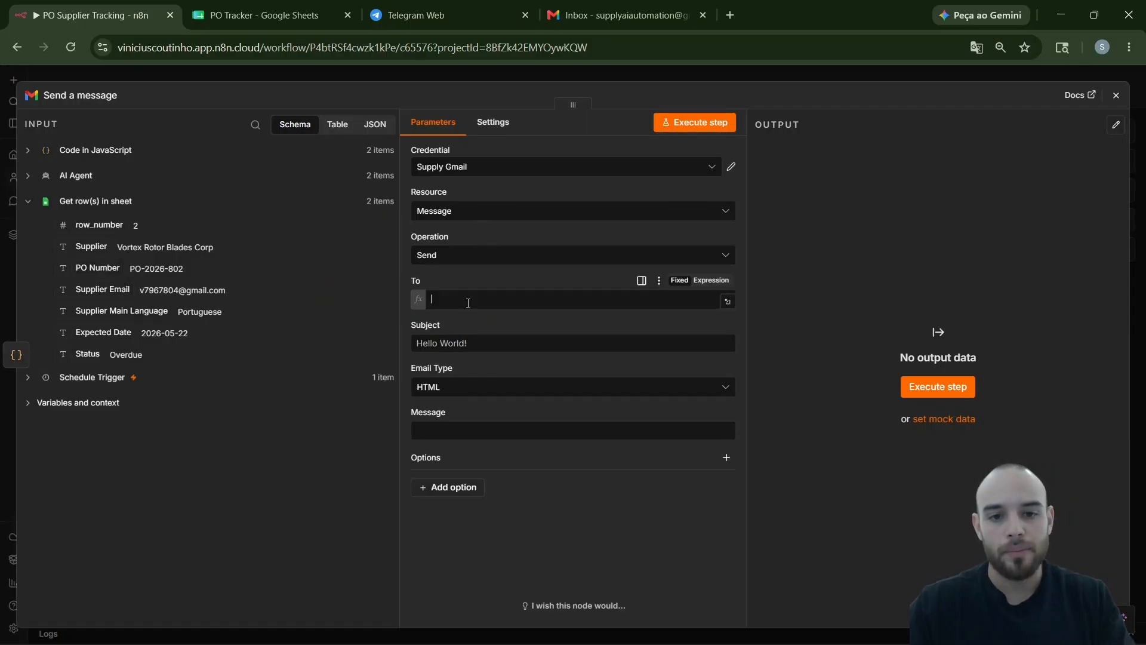
left_click(30, 152)
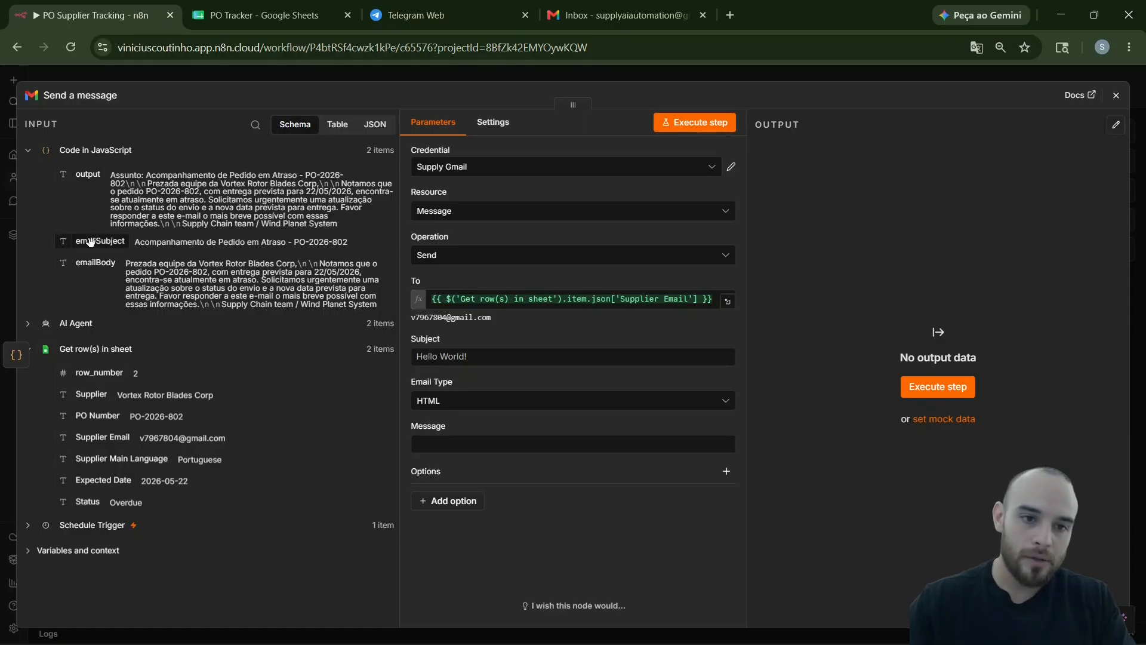
left_click_drag(90, 242, 460, 366)
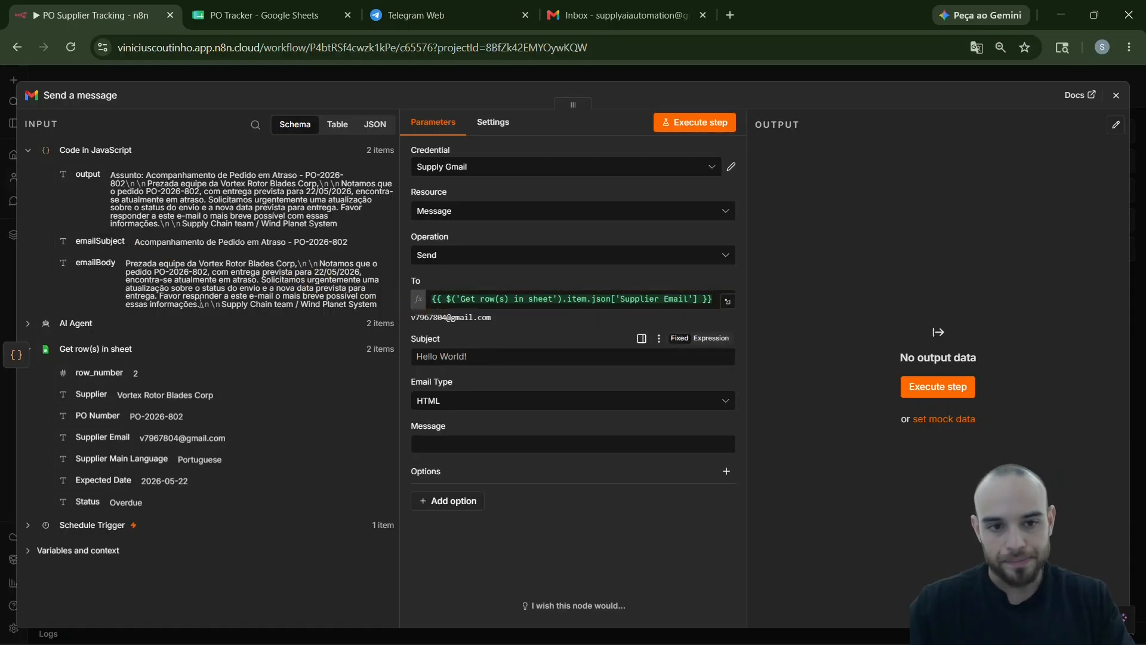
left_click_drag(91, 242, 421, 388)
left_click_drag(433, 361, 441, 358)
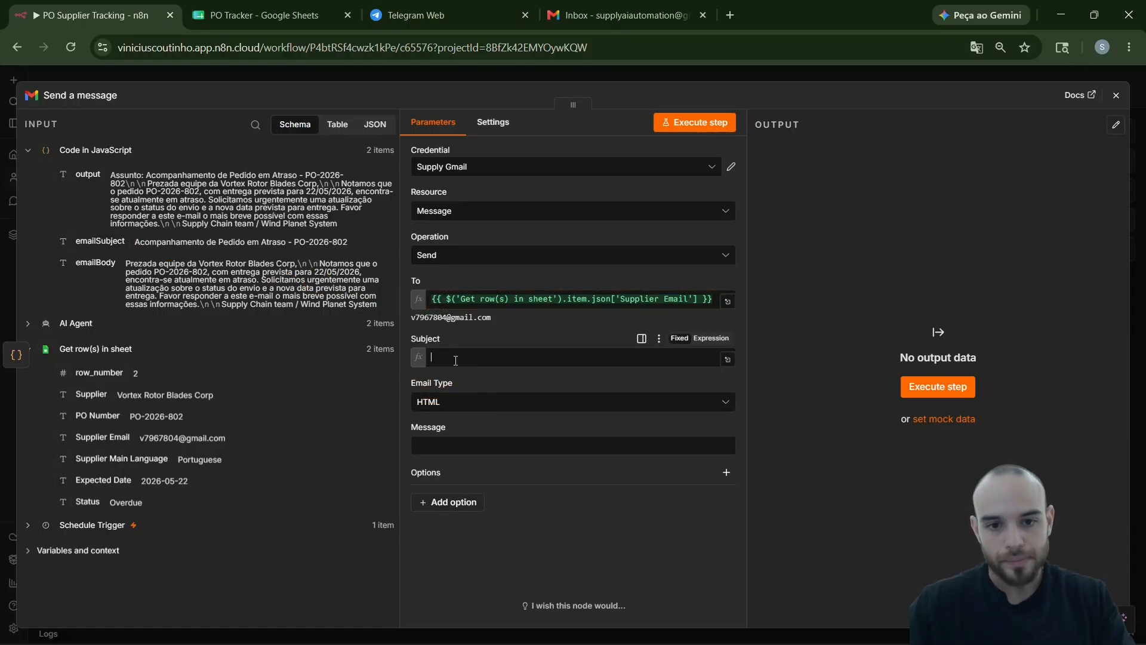
- Set the email type to Text and map the message to emailBody from Code in JavaScript
left_click(465, 416)
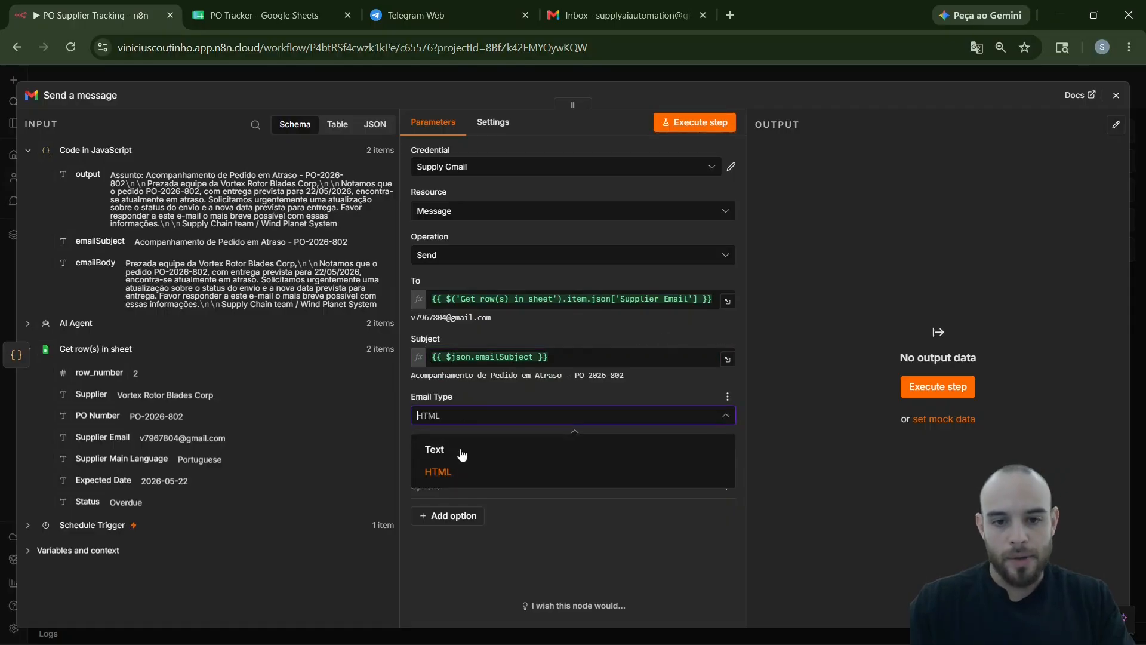
left_click(458, 449)
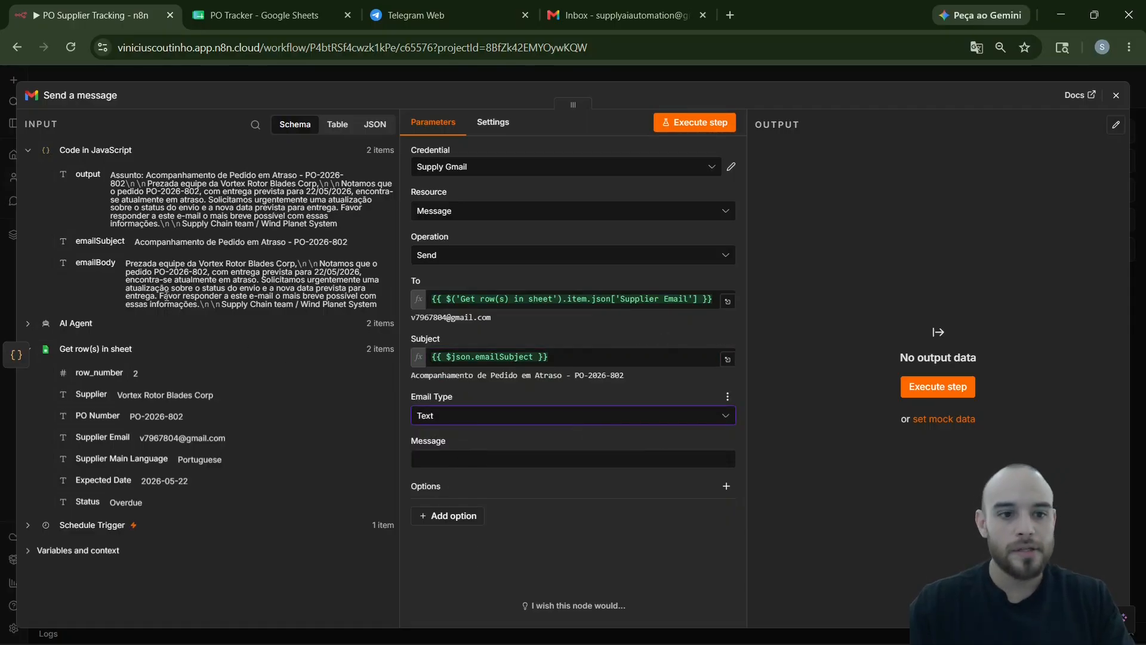
left_click_drag(96, 263, 484, 464)
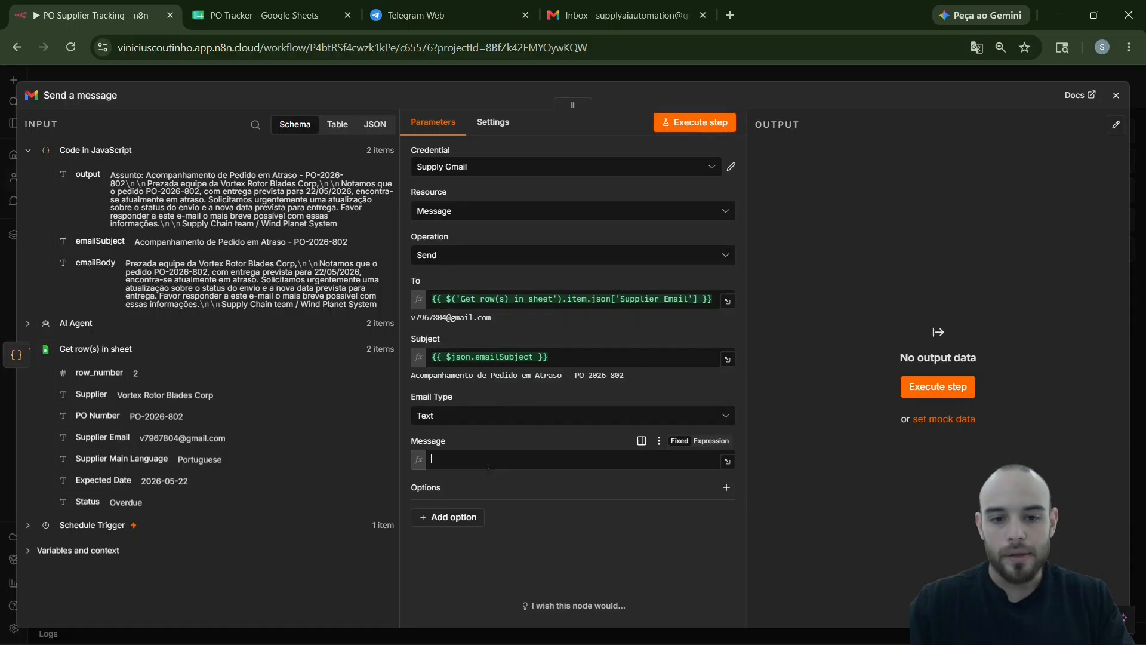
left_click(473, 615)
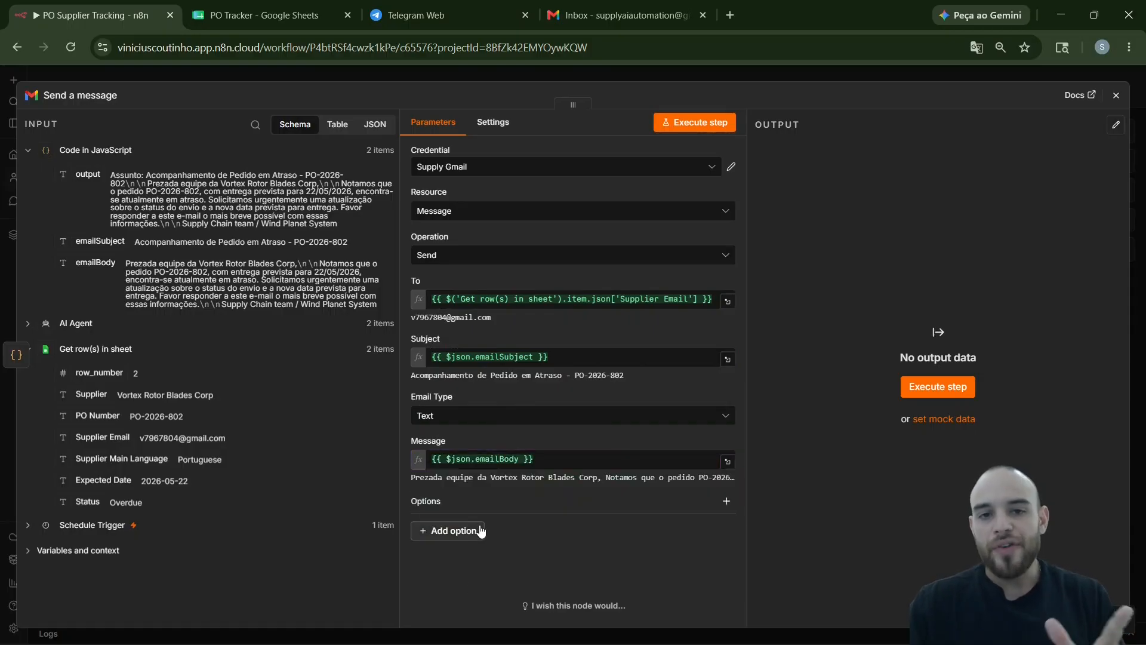
- Add the Append n8n Attribution option, turn it off, and run the Send a message step
left_click(462, 535)
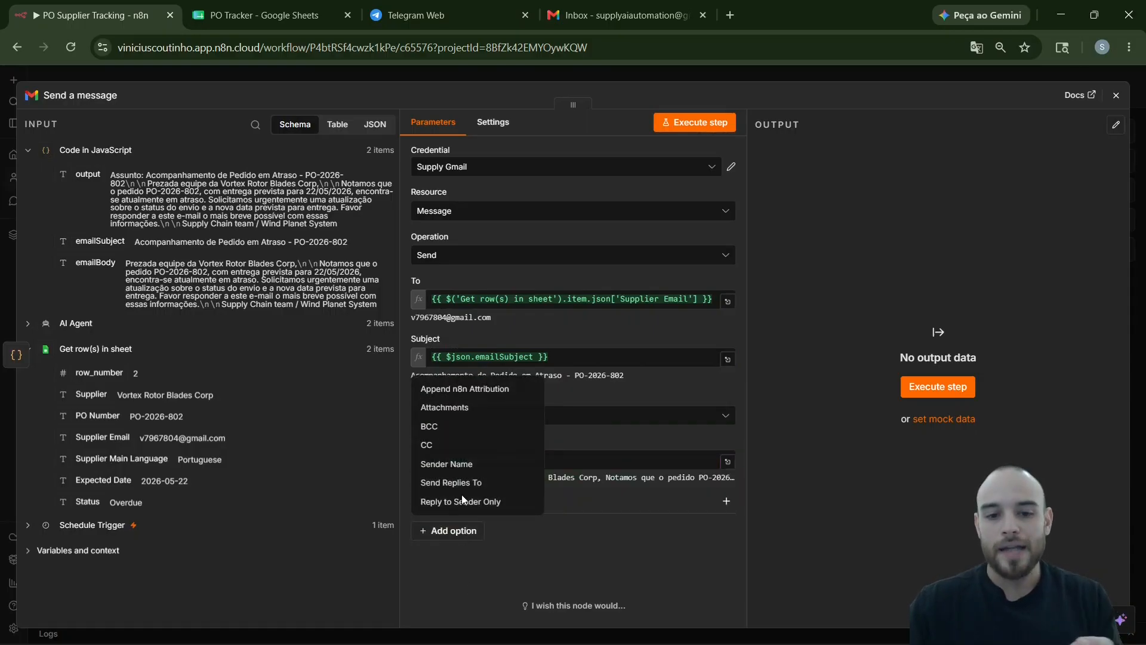
left_click(484, 387)
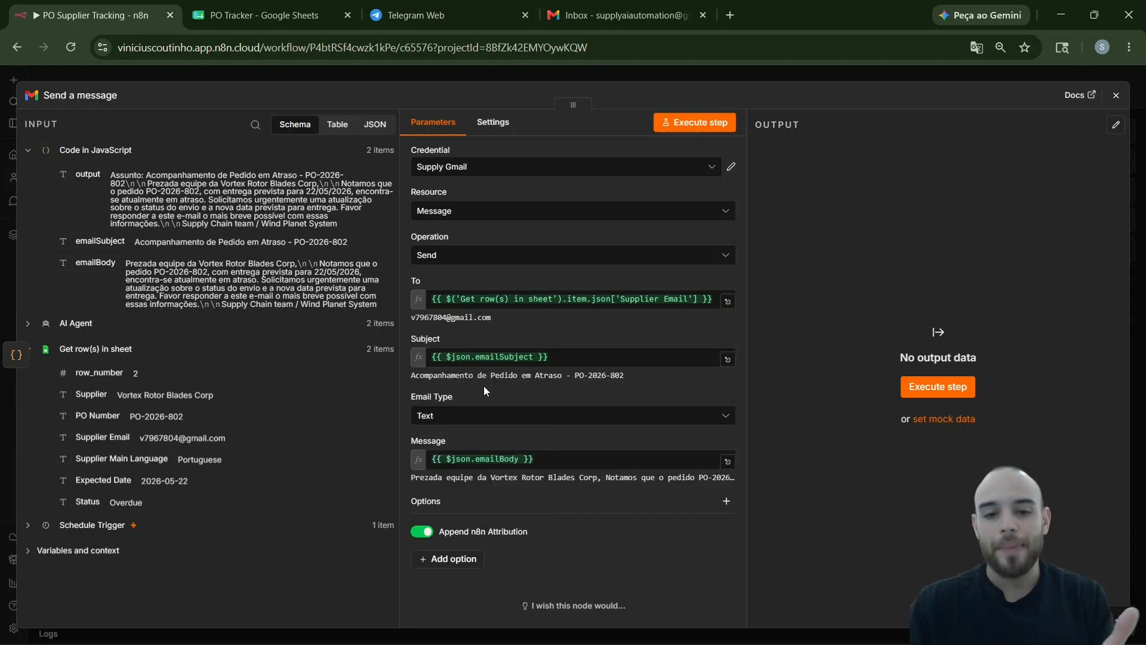
left_click(420, 532)
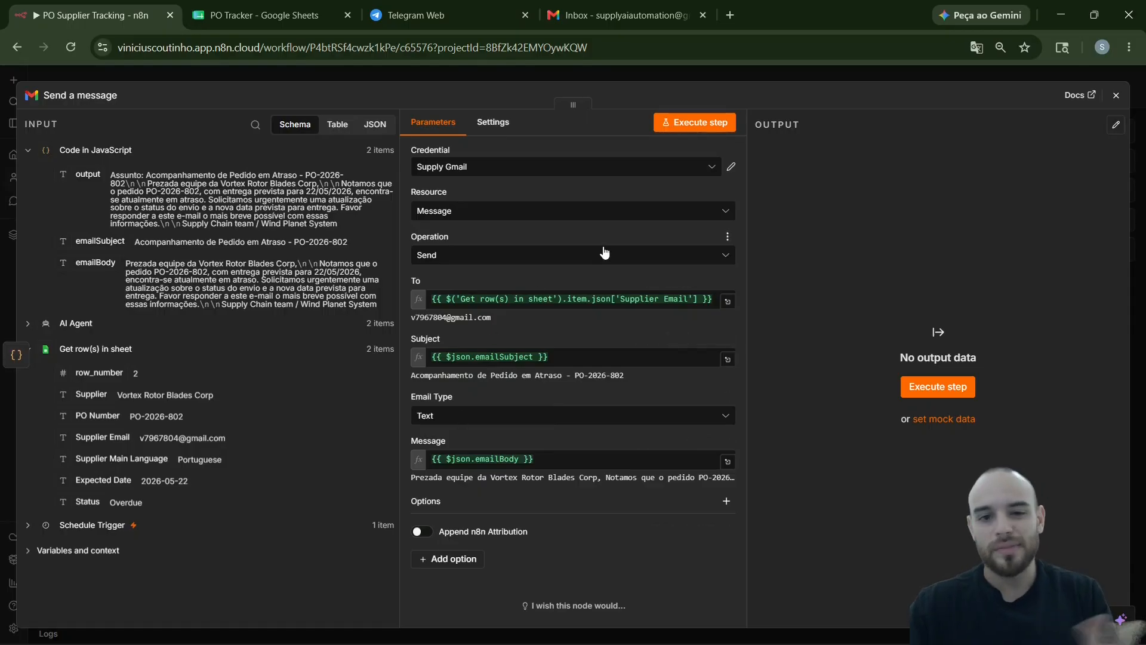
left_click(681, 126)
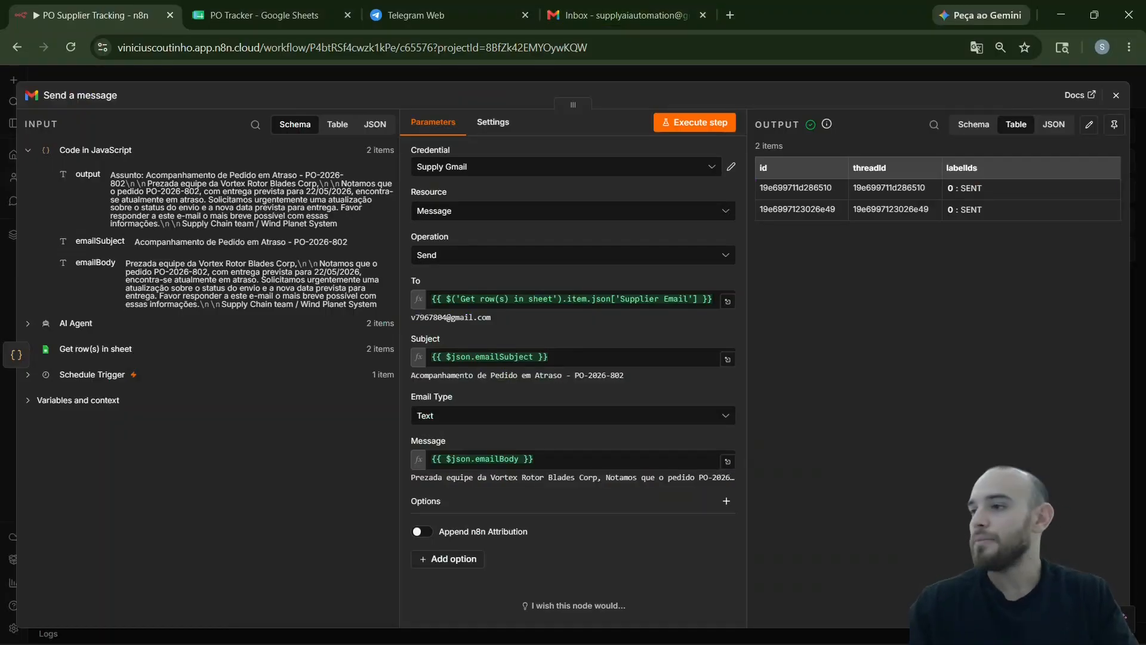
- Switch to the first supplier's Gmail inbox and read the newly received email about PO-2026-802
left_click(690, 637)
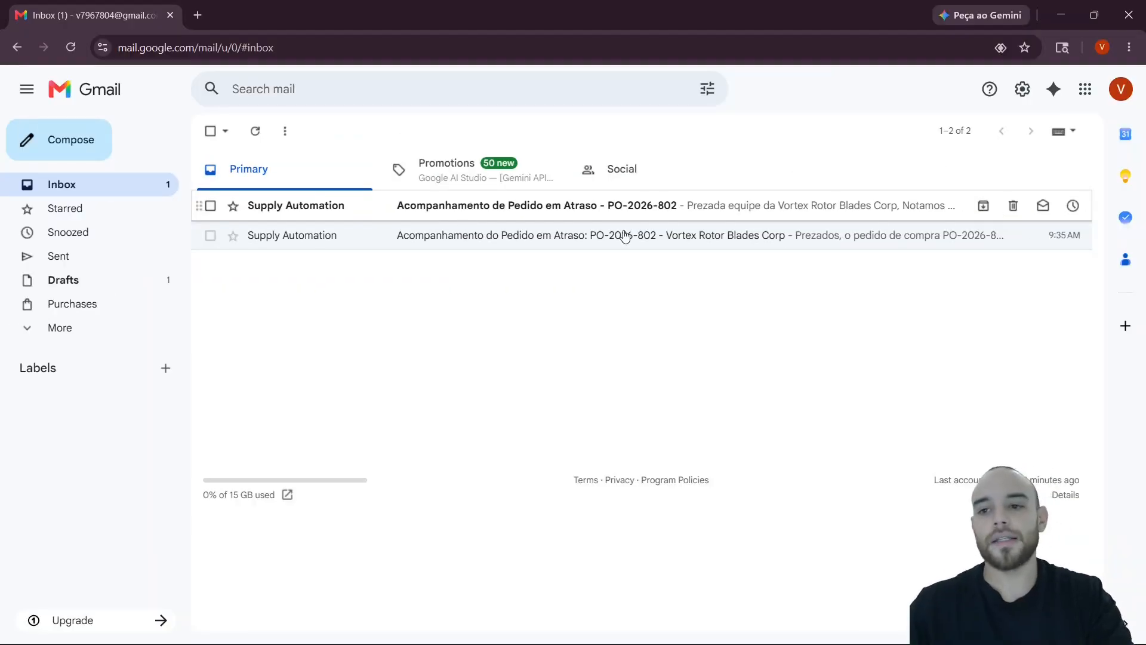
left_click(660, 201)
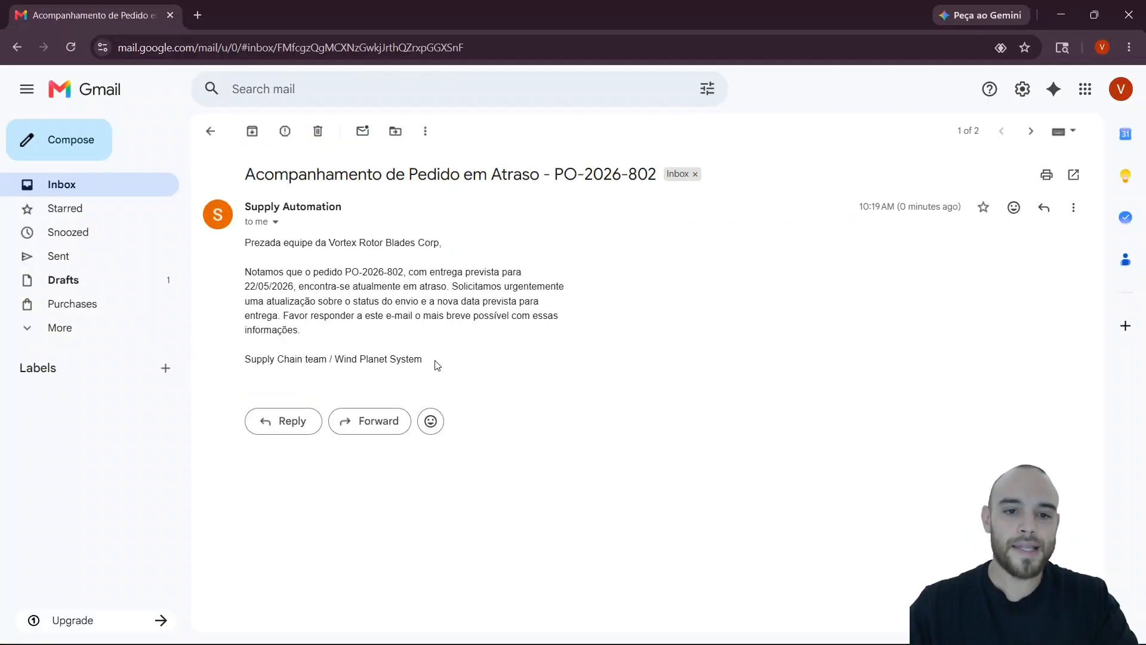
left_click_drag(438, 365, 244, 238)
left_click(308, 283)
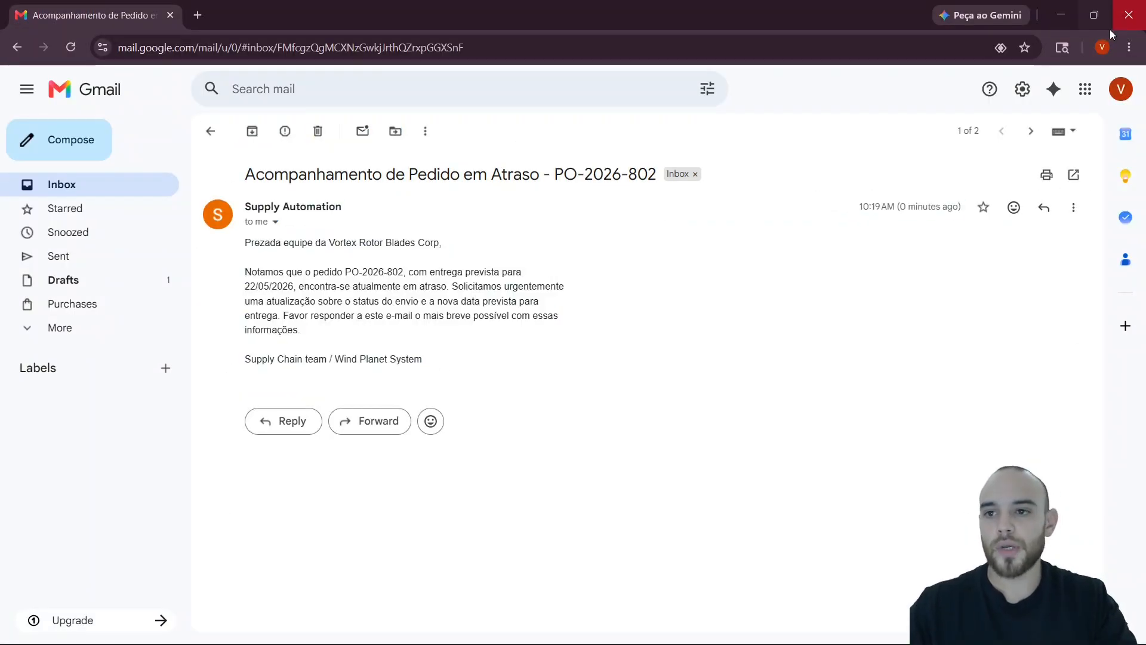
left_click(1067, 20)
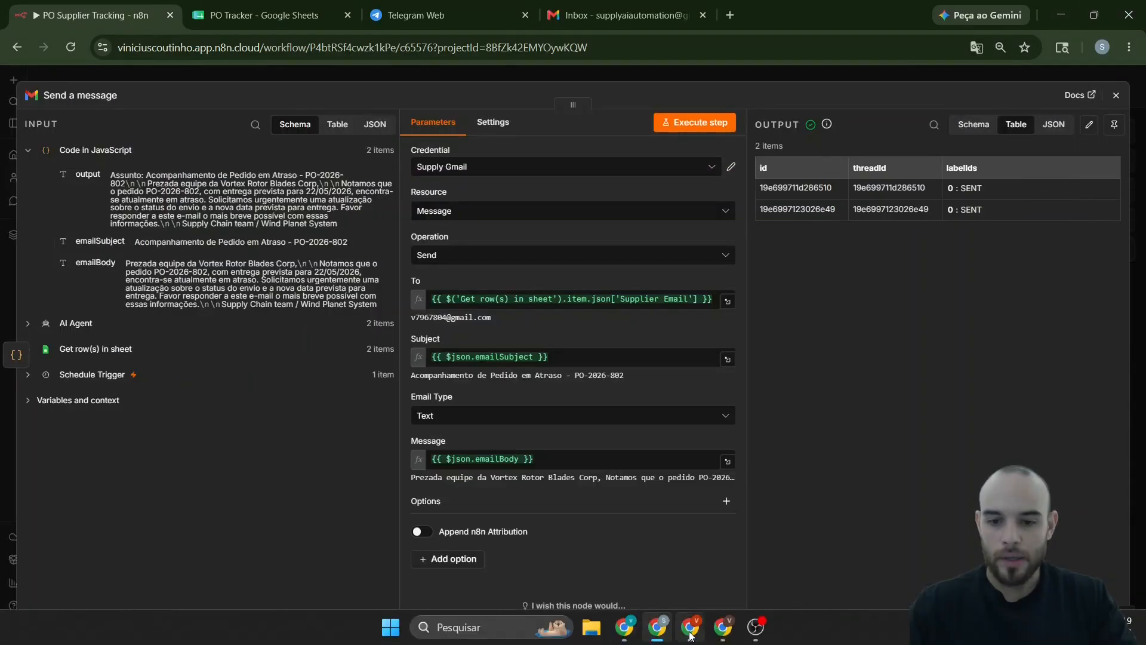
- Read the new PO-2026-801 email in the second supplier's Gmail inbox, then return to the n8n workflow canvas
left_click(722, 626)
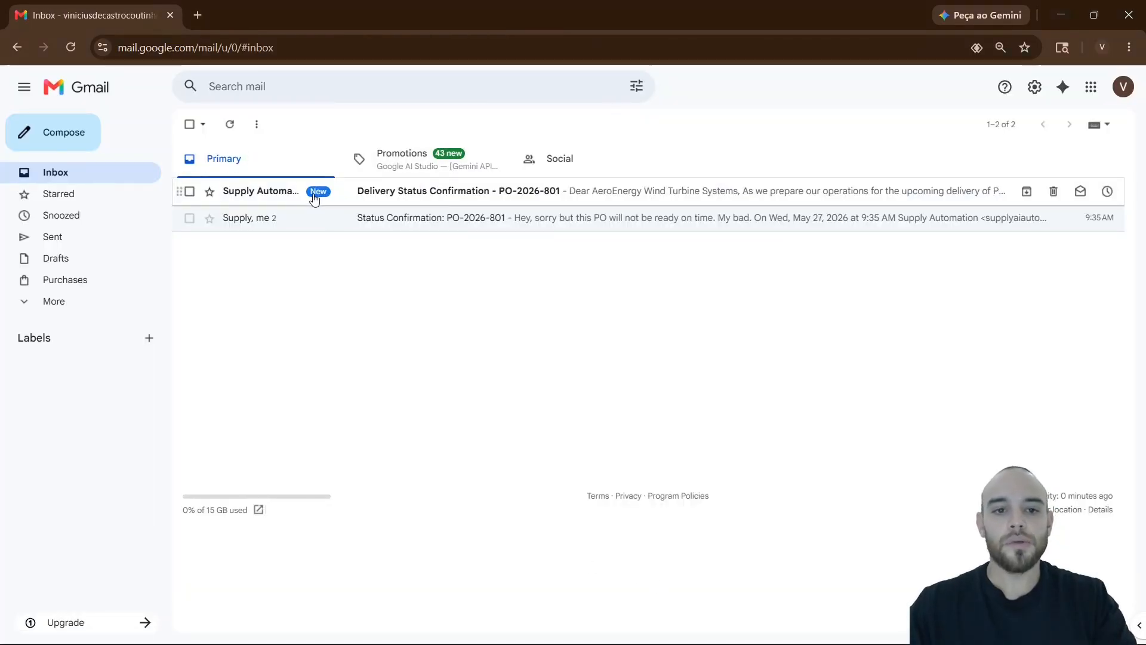
left_click(311, 197)
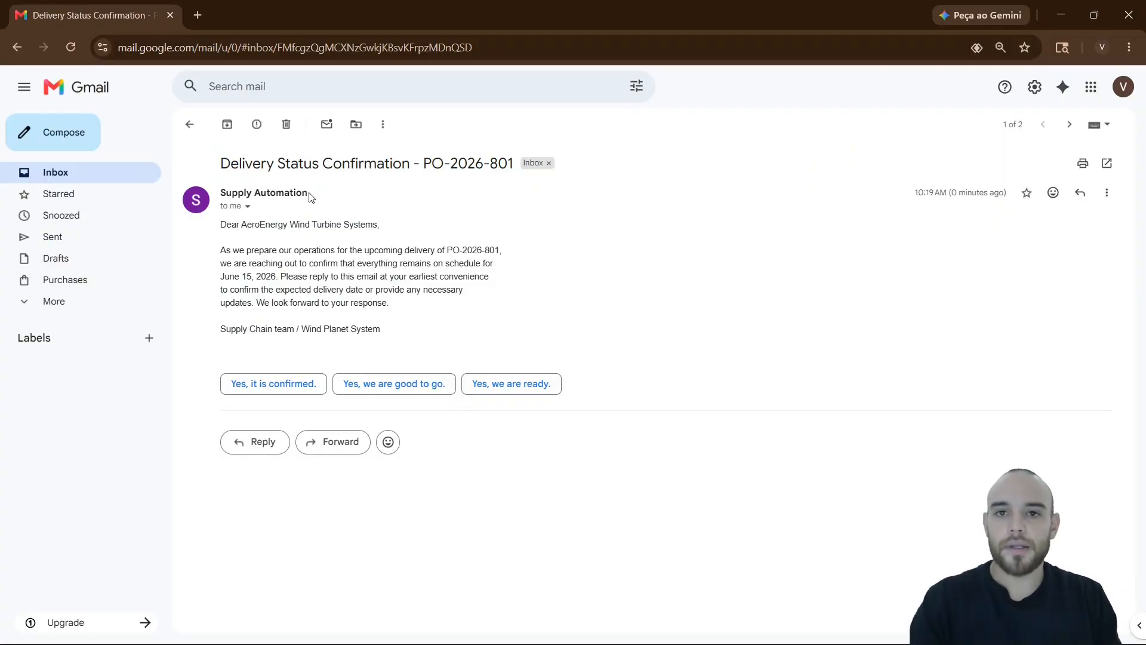
left_click(1057, 13)
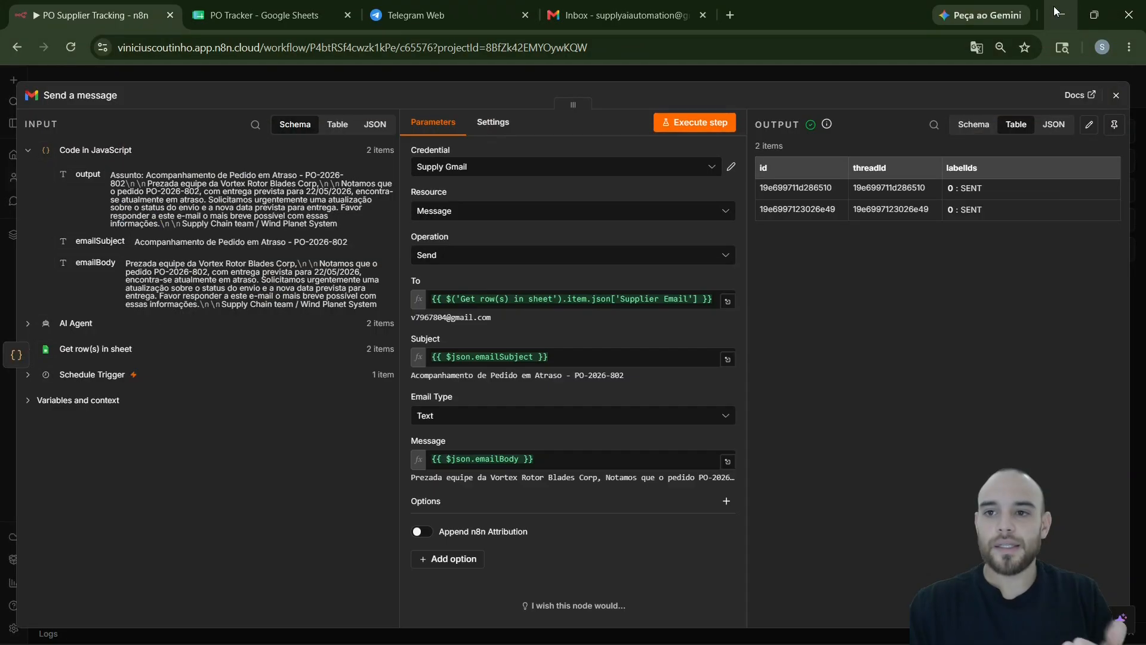
left_click(1115, 95)
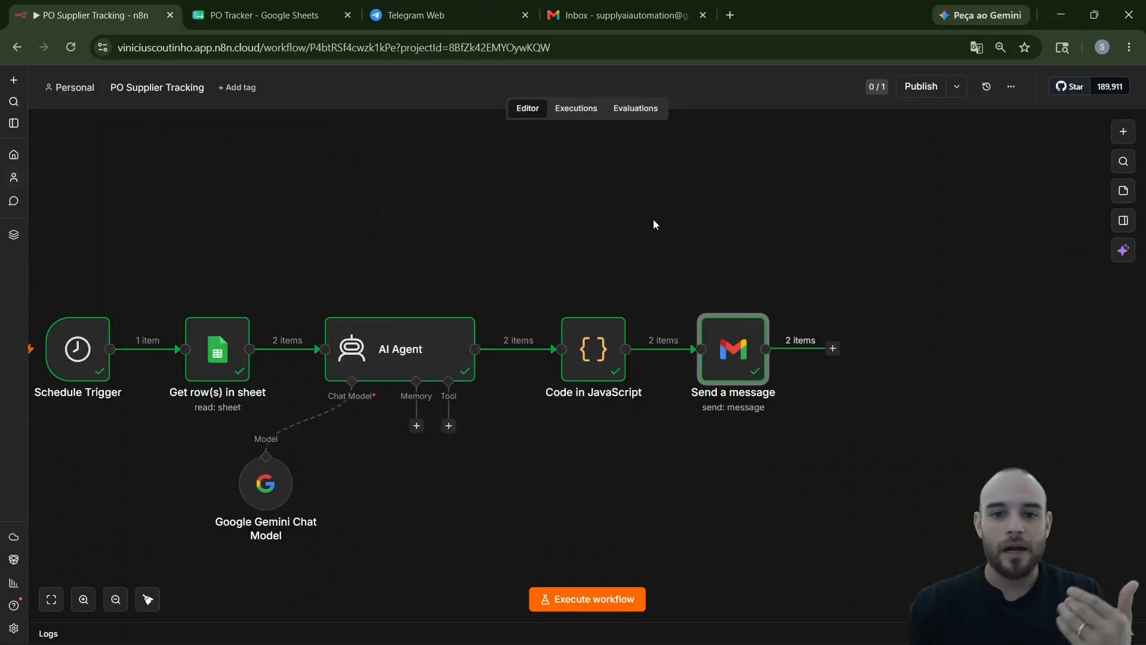
- Add a second trigger to the workflow using Gmail's On message received event
left_click_drag(415, 520, 549, 417)
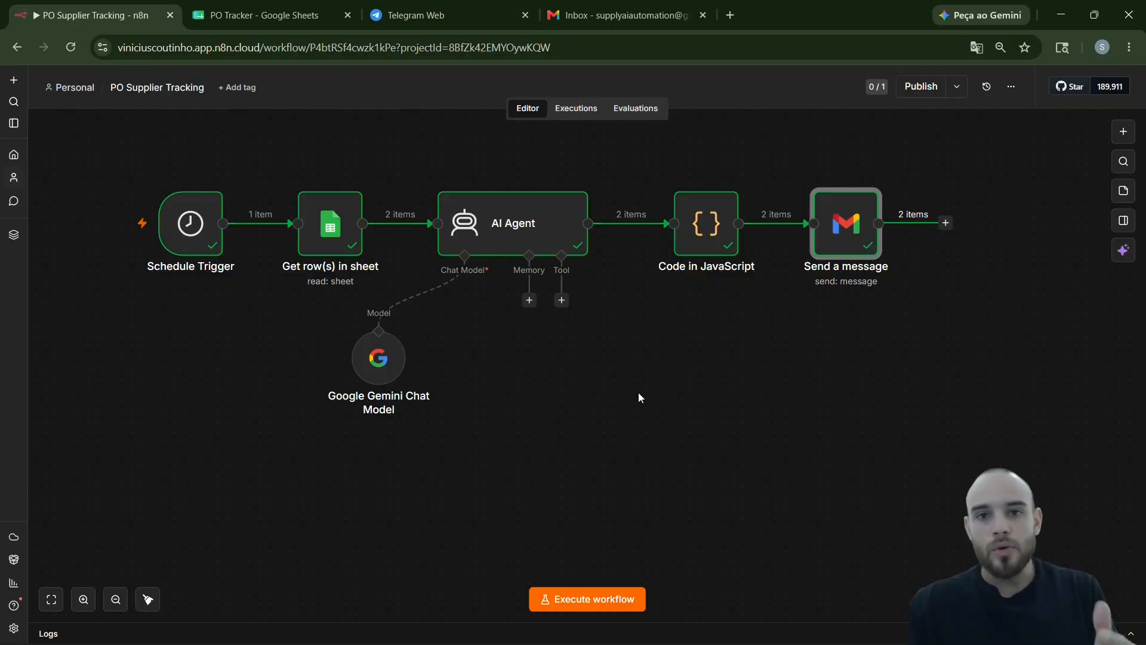
scroll(571, 446, "down", 2)
left_click_drag(568, 471, 531, 391)
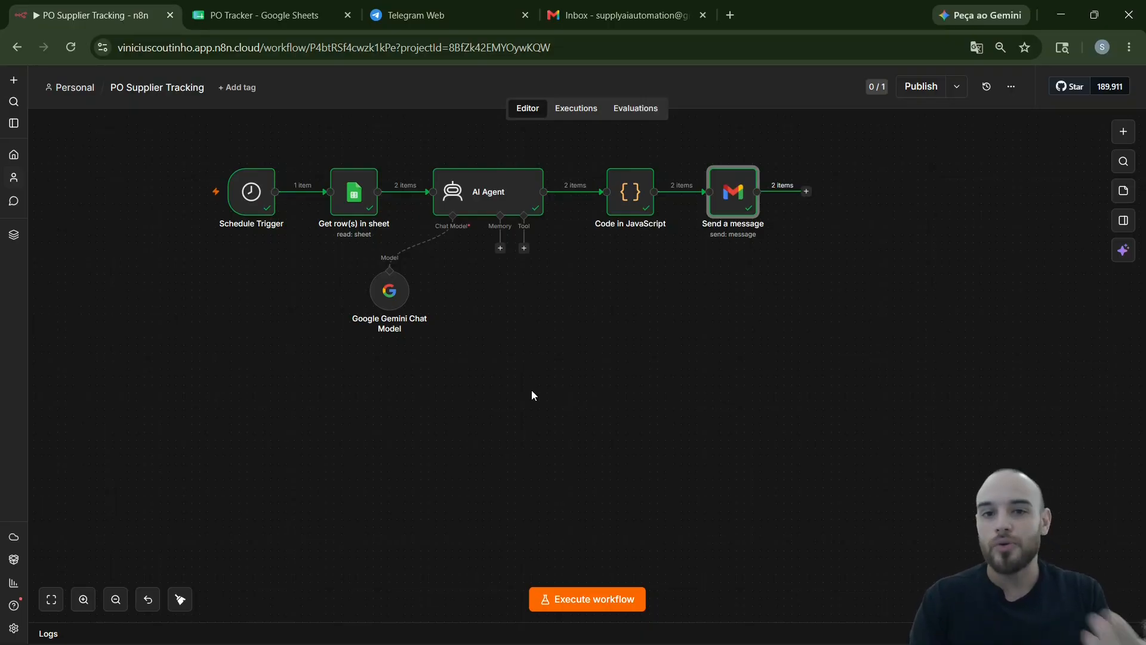
left_click(532, 392)
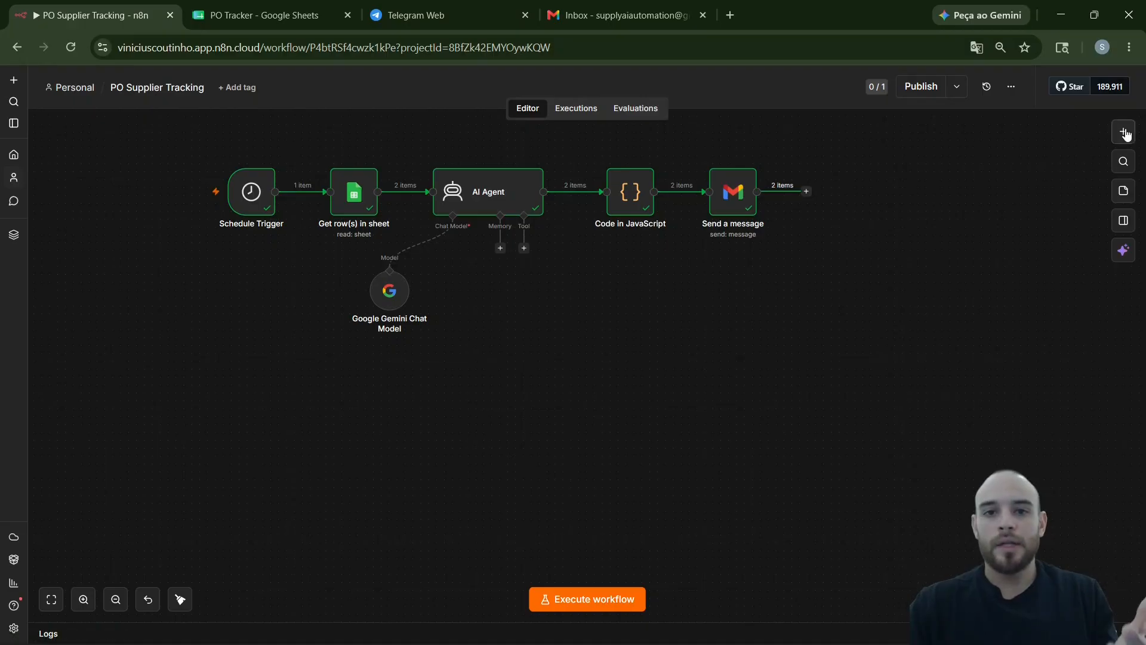
left_click(1125, 132)
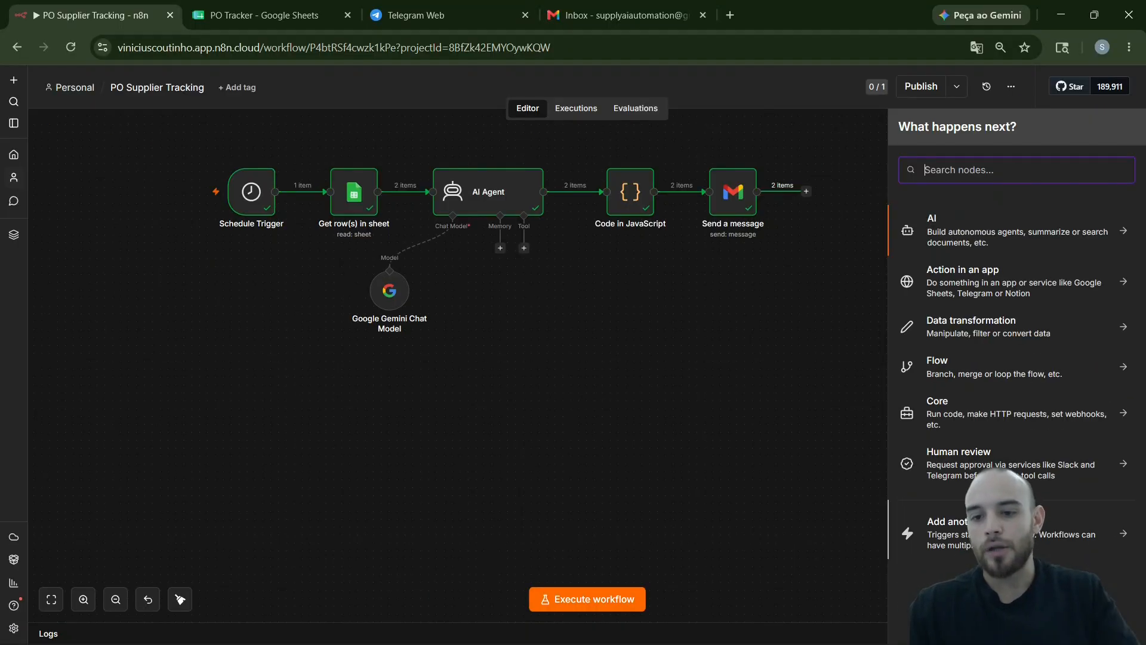
left_click(1009, 533)
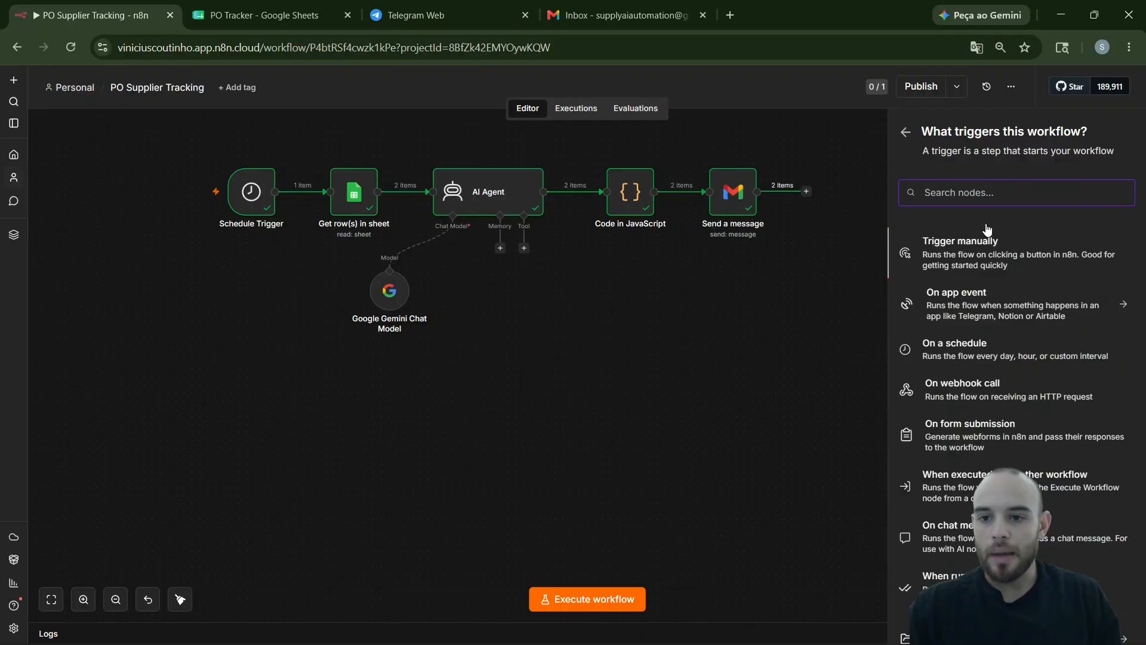
type("gmai")
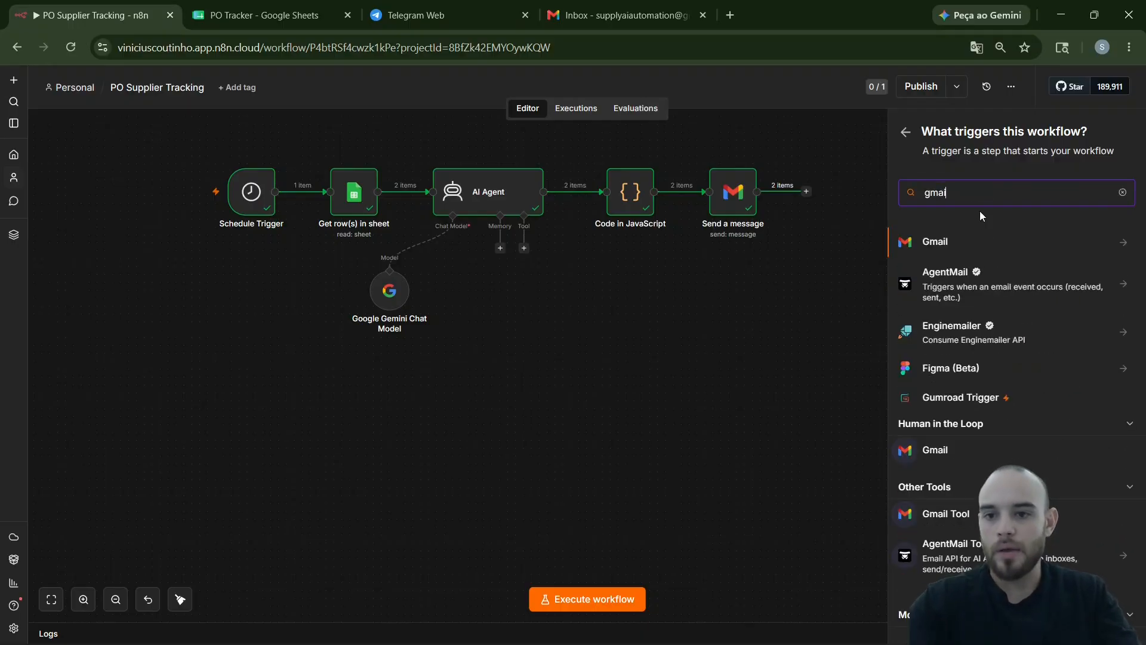
left_click(960, 247)
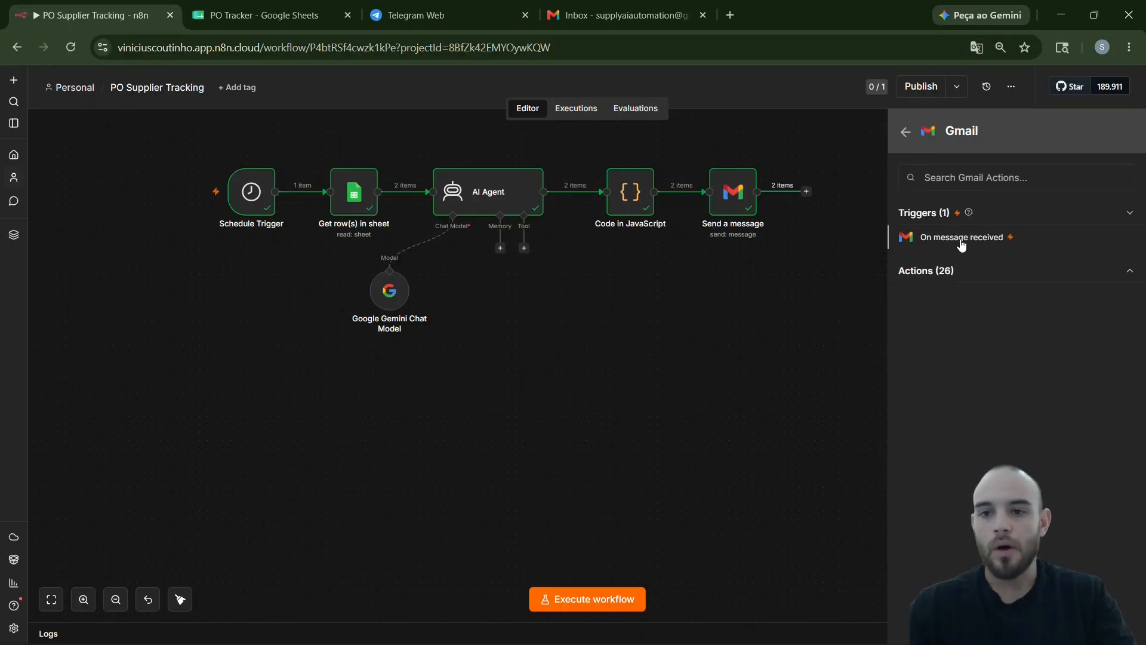
left_click(961, 238)
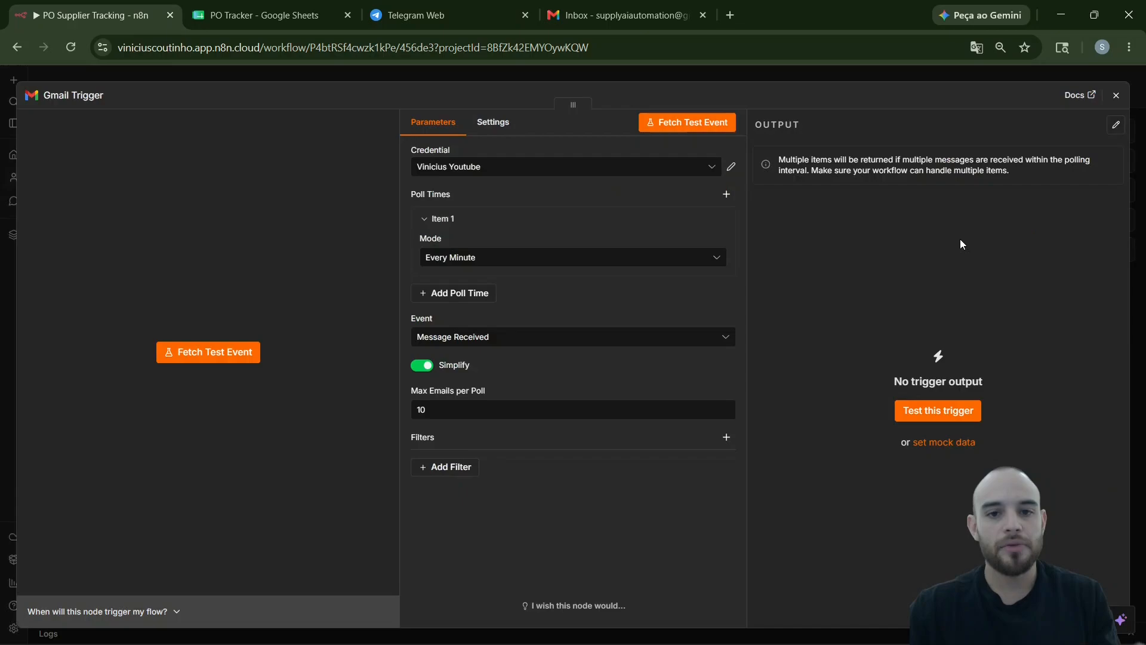
- Set the Gmail Trigger's credential to Supply Gmail and disable Simplify
left_click(443, 167)
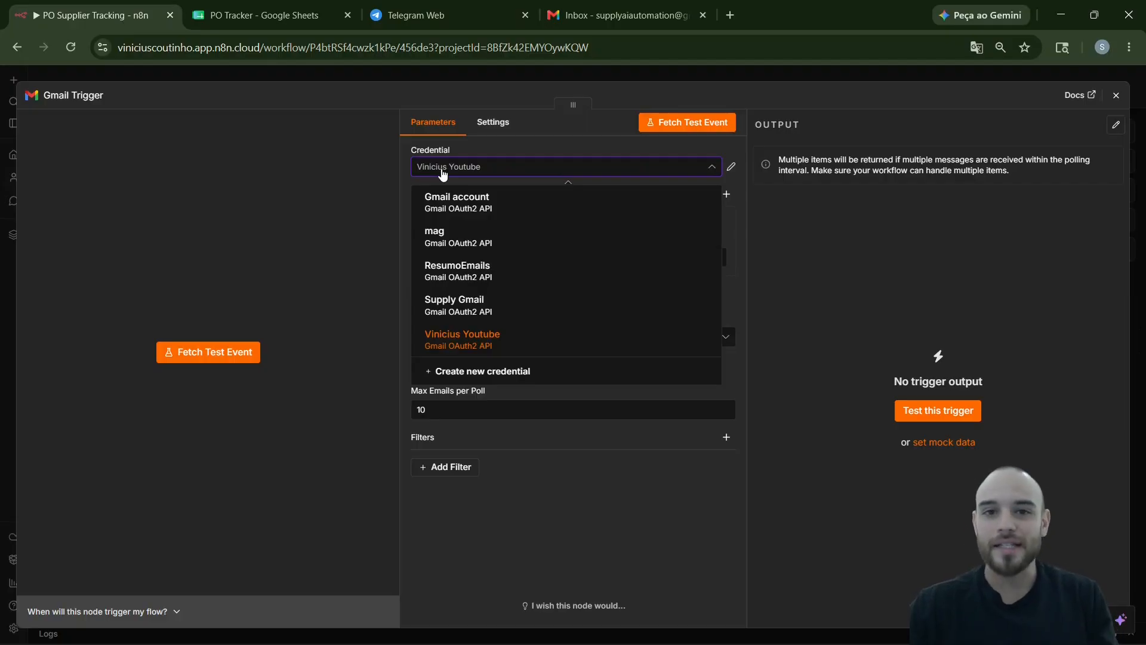
left_click(469, 309)
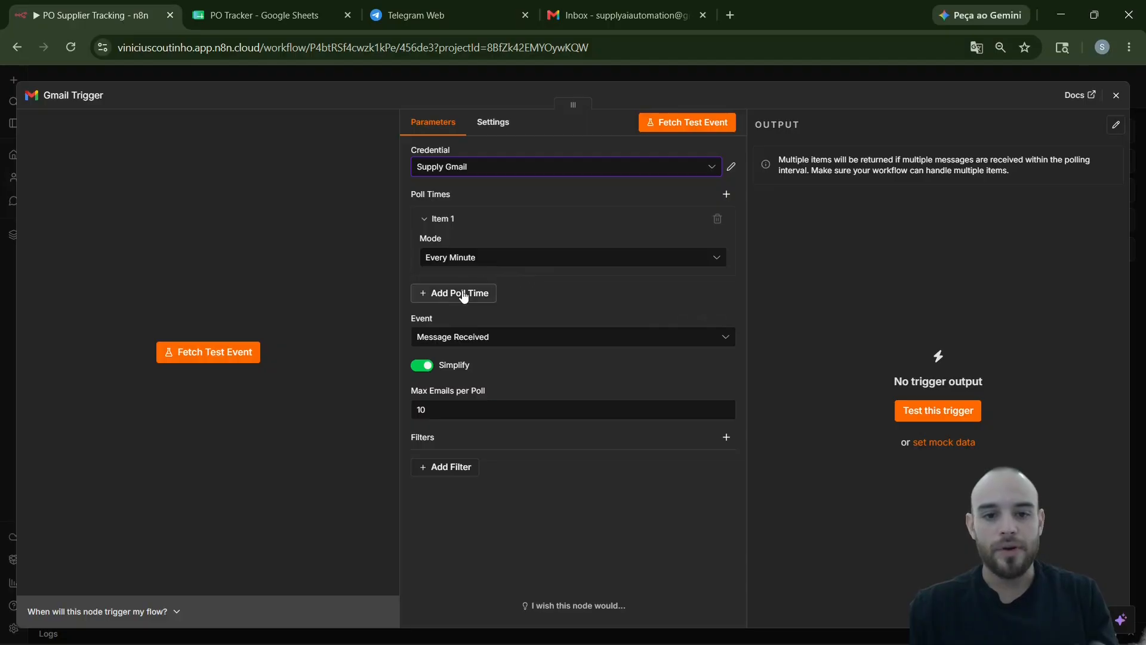
left_click(422, 365)
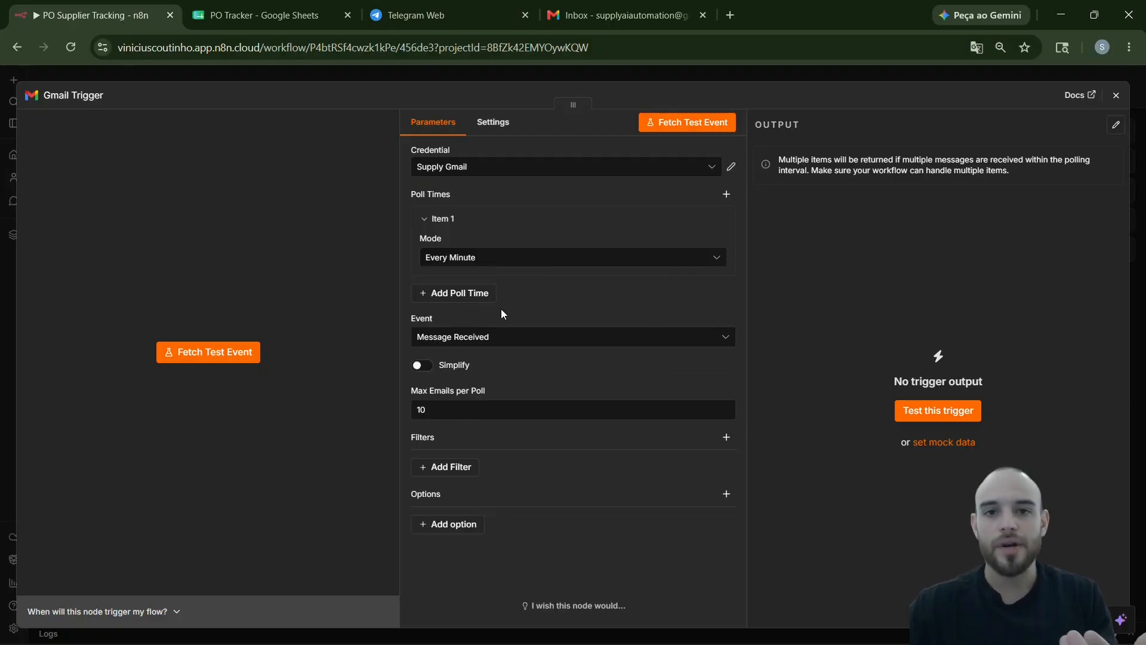
left_click(411, 76)
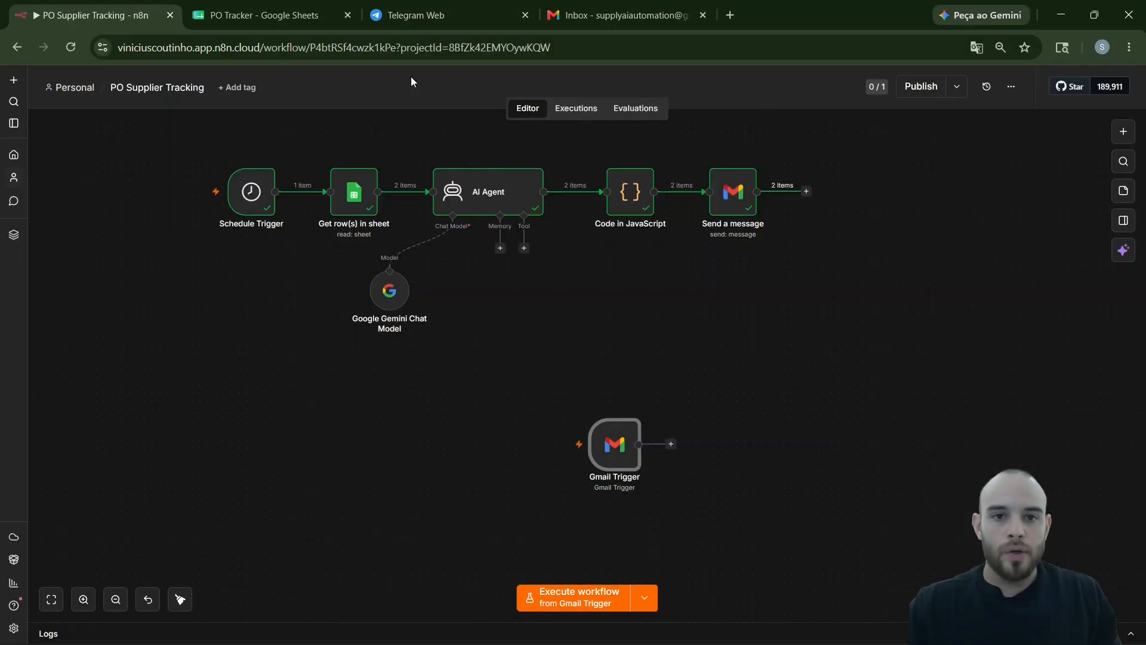
- Move the Gmail Trigger node beneath the Schedule Trigger so it starts a separate second branch
left_click_drag(623, 457, 276, 426)
scroll(256, 406, "up", 3)
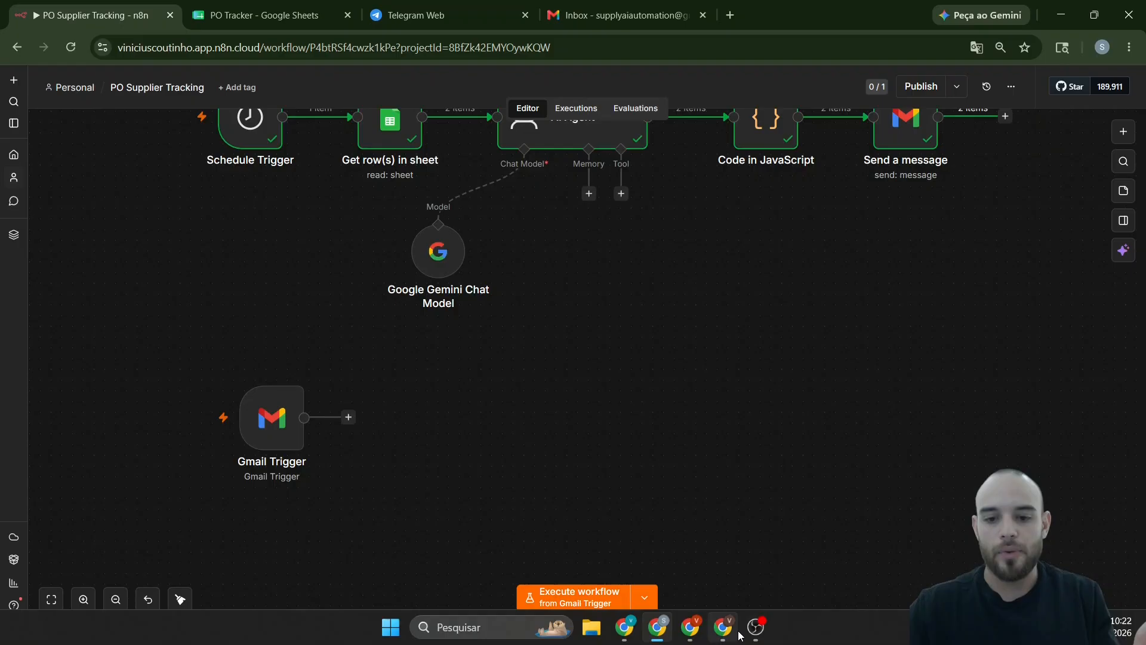
mouse_move(718, 634)
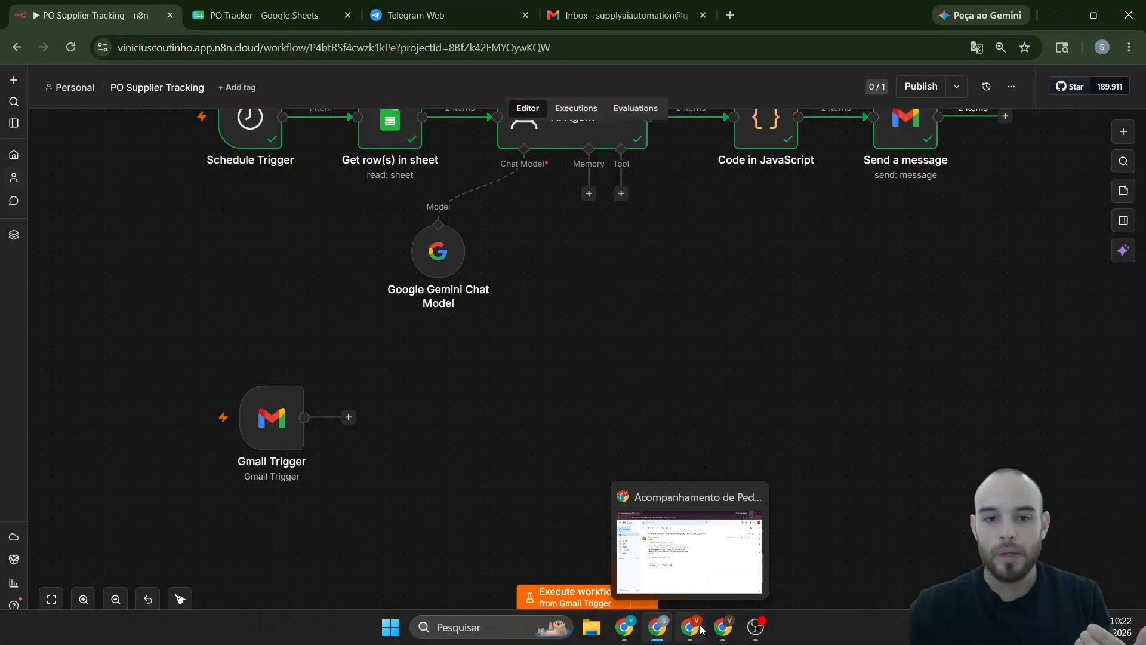
- Draft a PO-2026-801 reply in supplier Gmail: "Hey guys, sorry for the delay. But this material will be more late. Probably you just gonna receive somewhere around September."
left_click(724, 628)
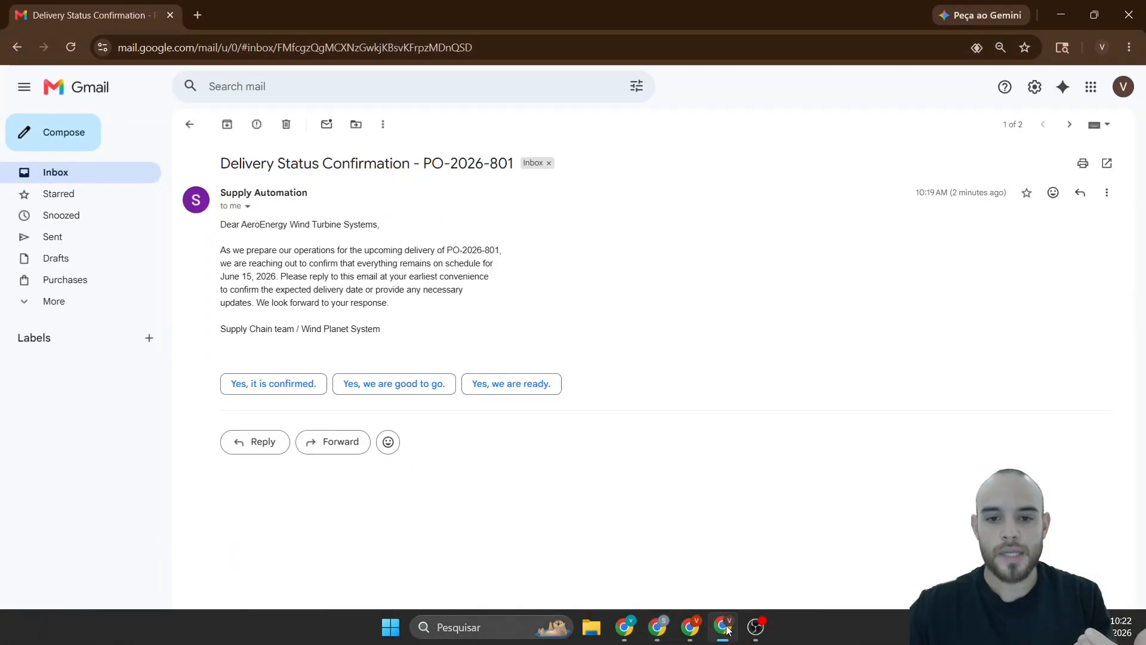
left_click(279, 446)
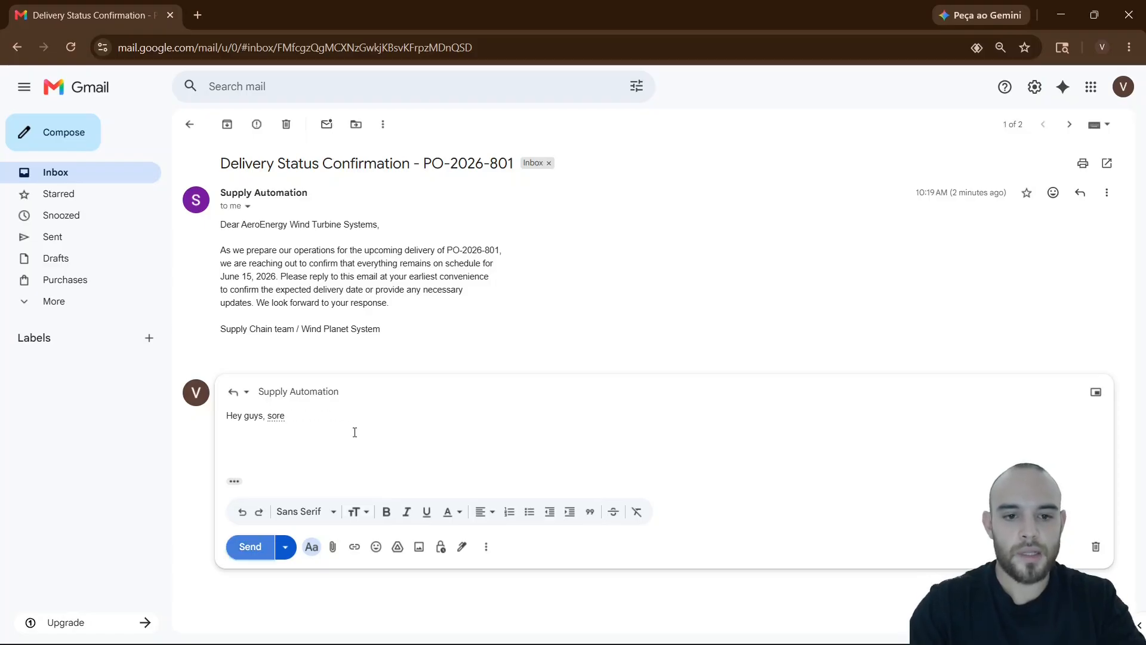
key("BackSpace")
key("BackSpace")
type("ry for the delay")
key("Tab")
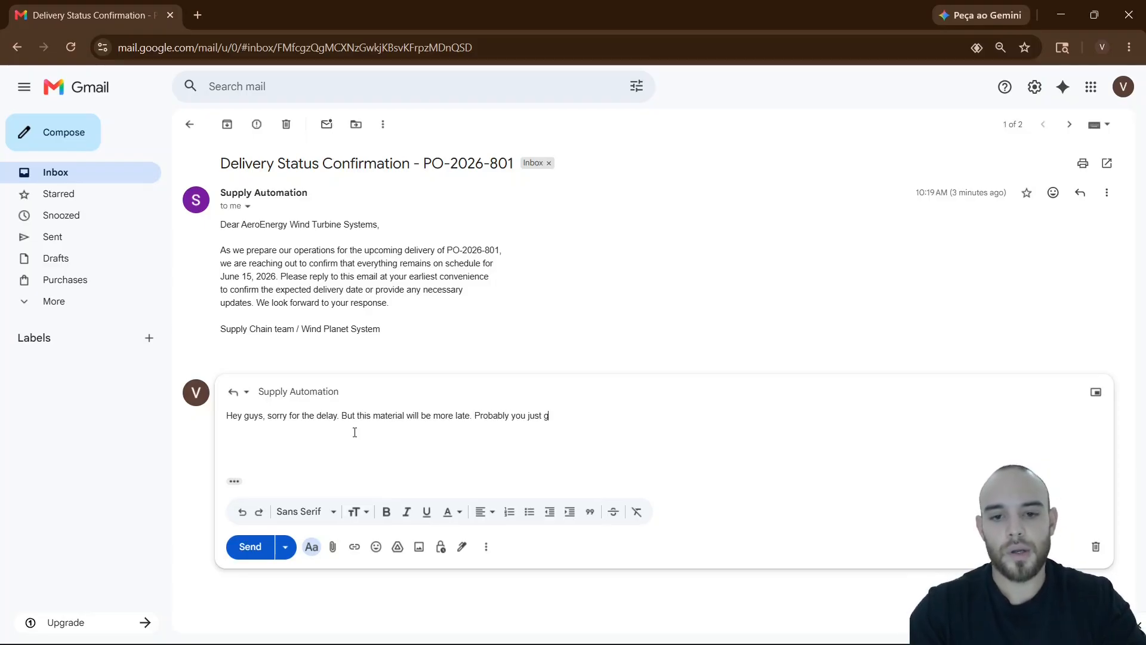
key("BackSpace")
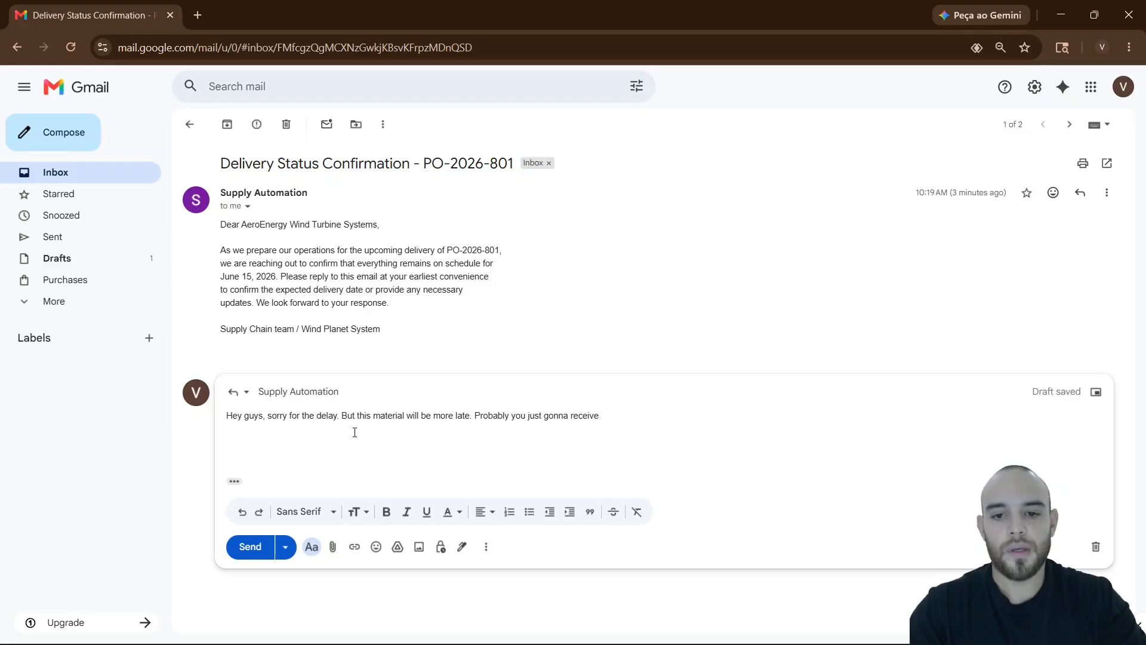
type("mewhere around September")
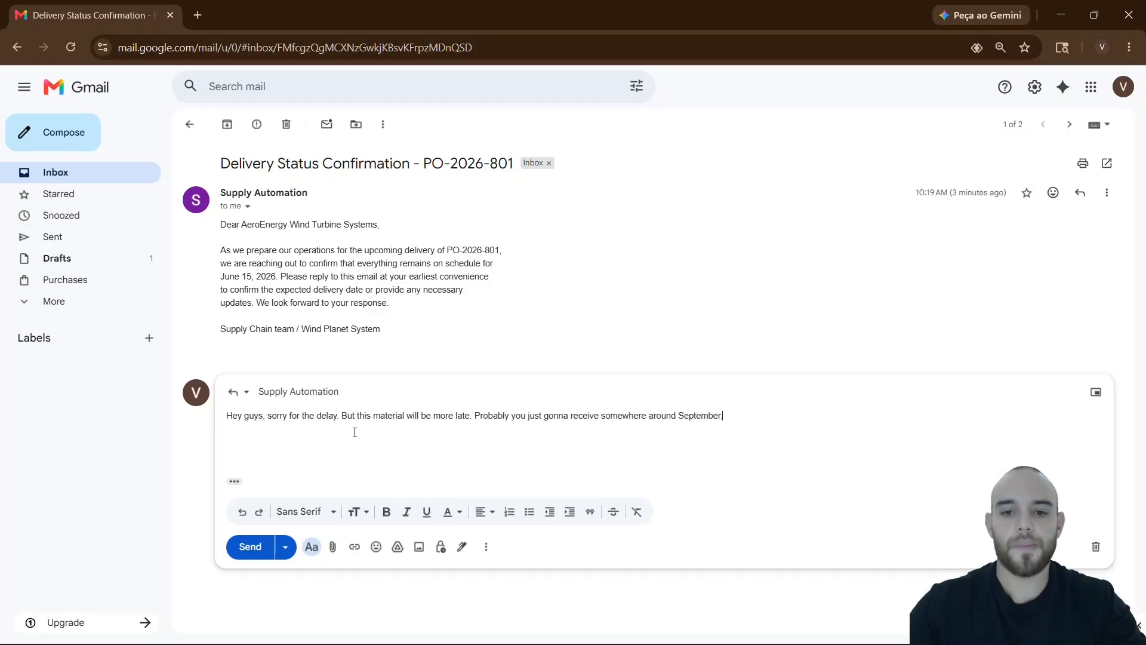
- Correct "you just" to "you're just", move the September sentence into its own paragraph, and send the reply
left_click(521, 414)
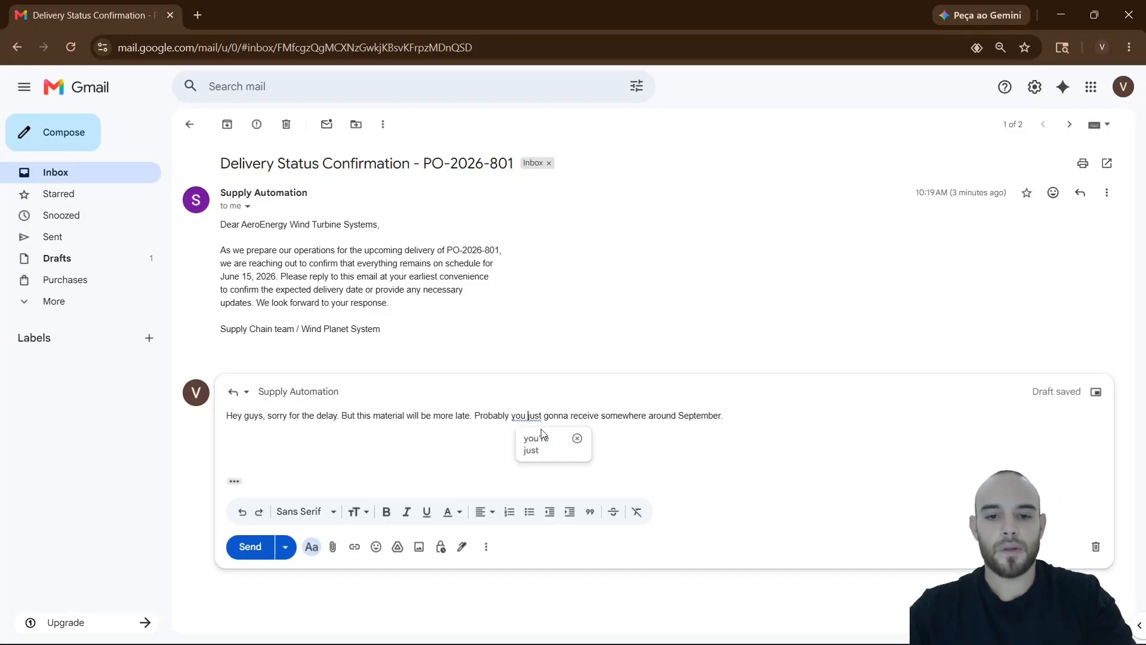
left_click(533, 437)
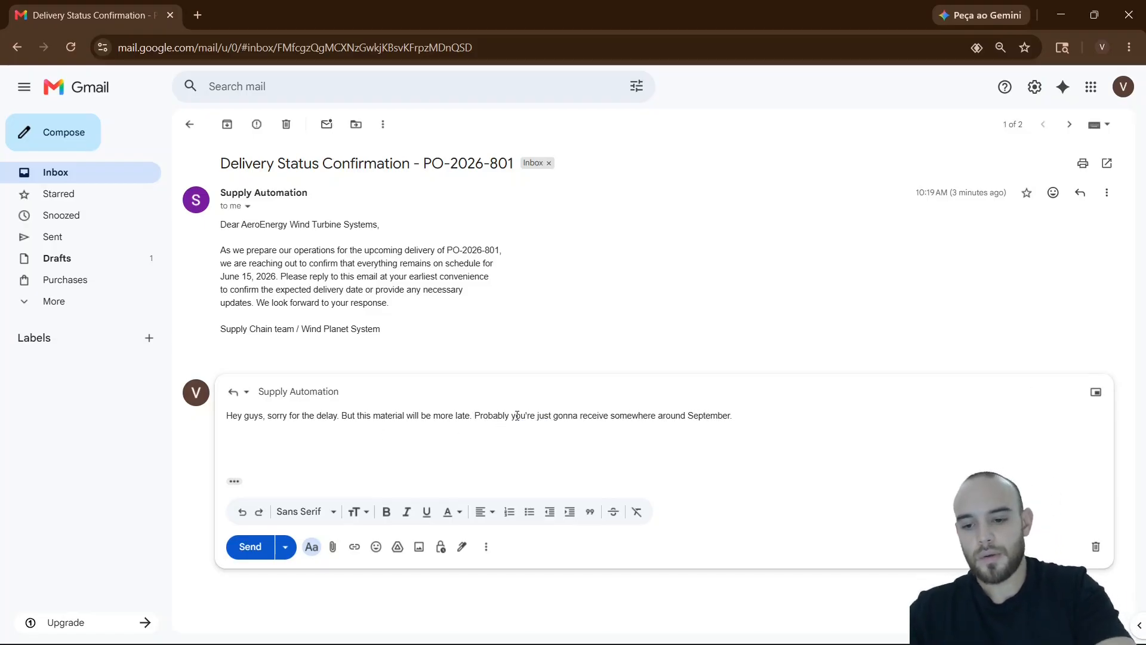
key("Return")
key("Return")
left_click(242, 545)
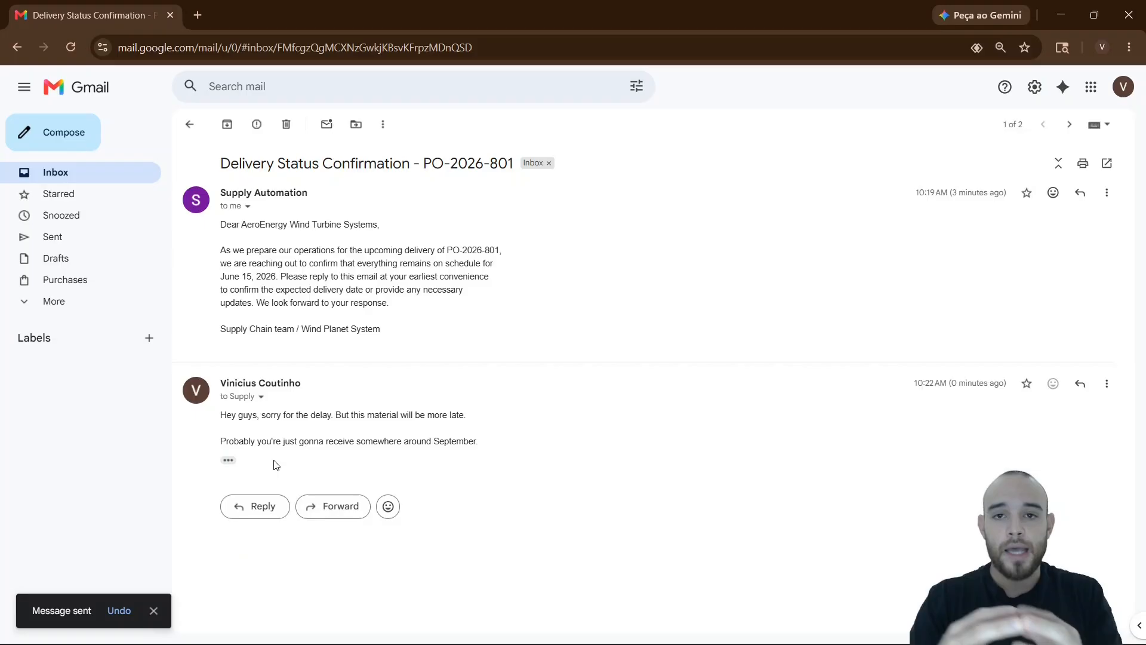
- Return to the n8n workflow, fetch a test event in the Gmail Trigger and inspect the reply's html output
left_click(1064, 9)
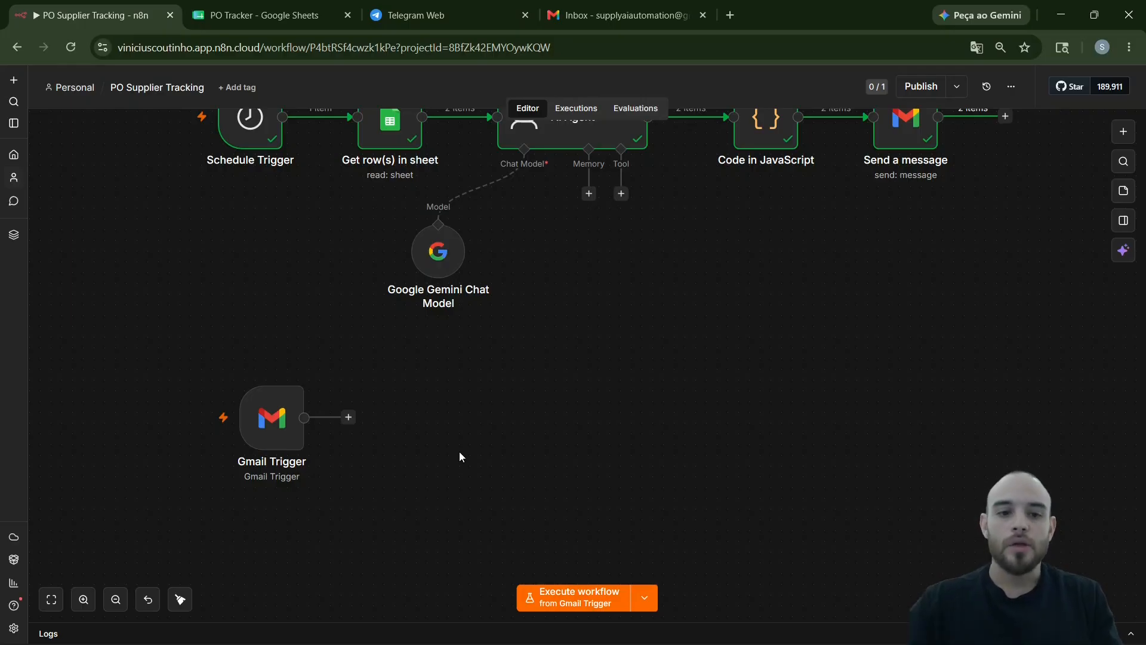
left_click(263, 411)
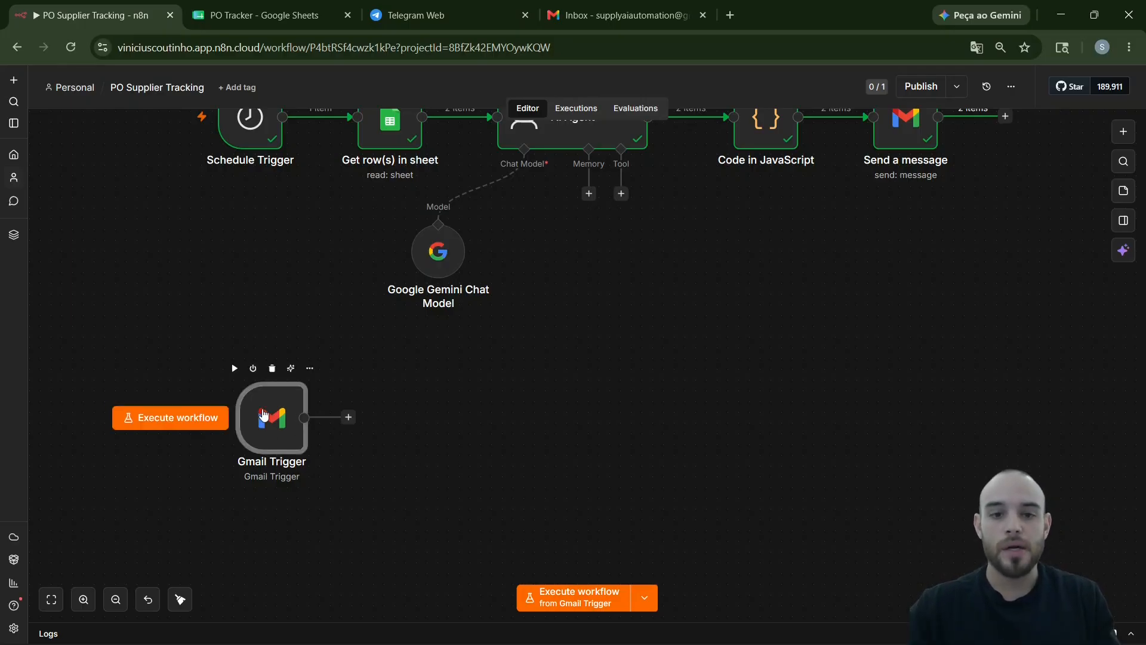
double_click(263, 411)
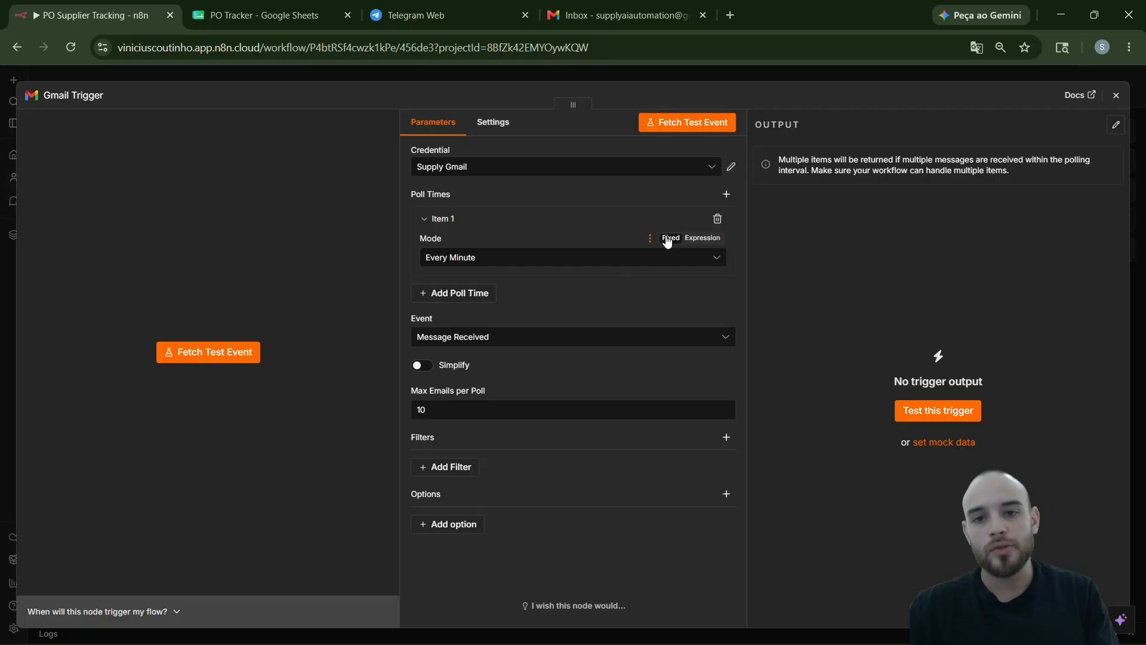
left_click(692, 123)
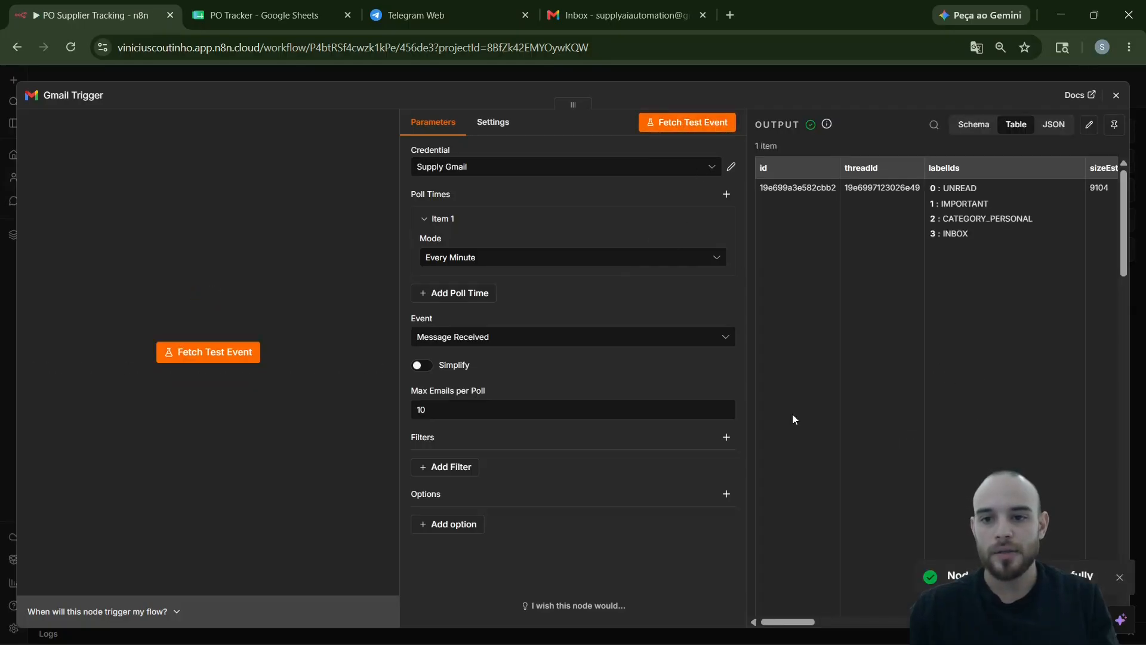
left_click_drag(818, 621, 892, 612)
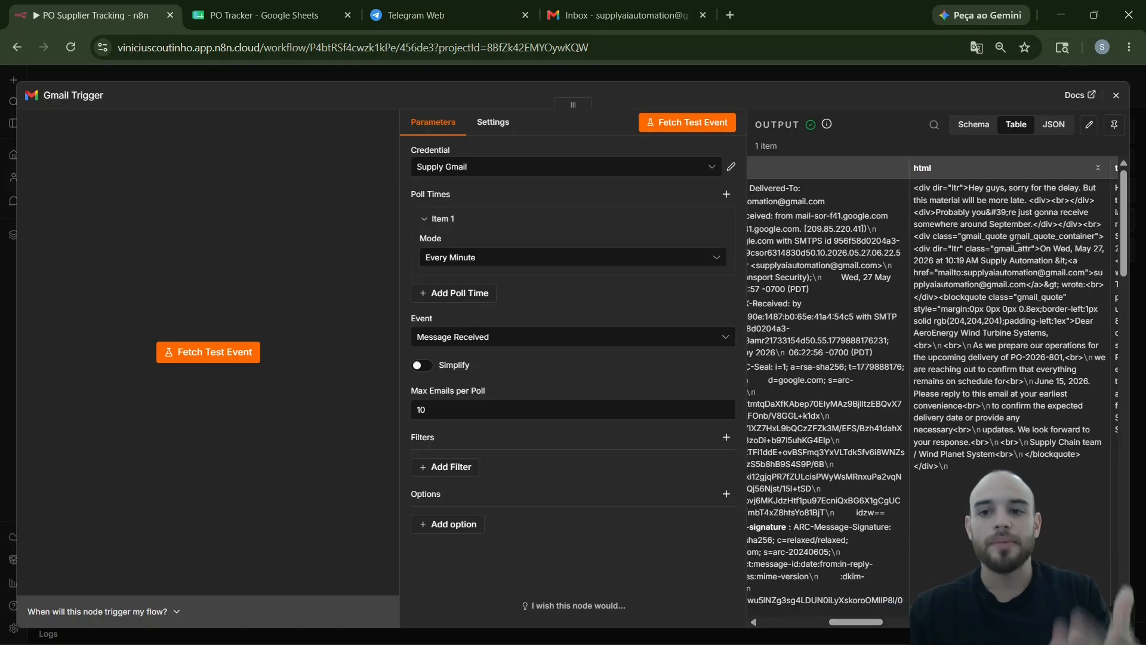
key("Escape")
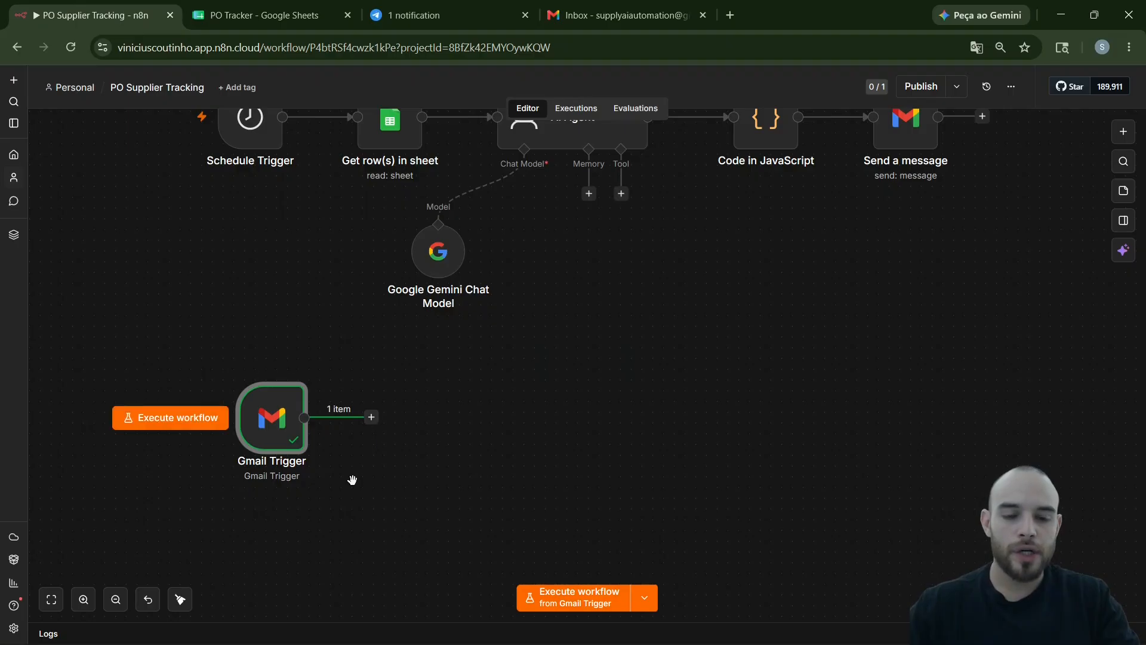
- Add a Google Sheets node with the Get row(s) in sheet action after the Gmail Trigger
scroll(394, 477, "up", 3)
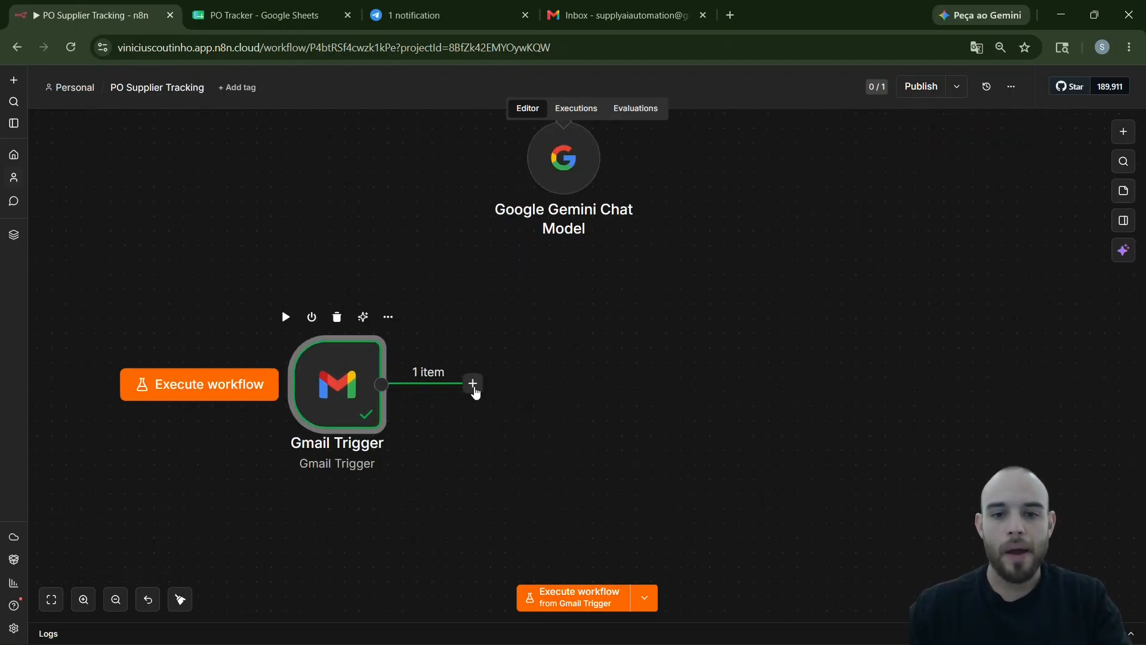
left_click(473, 386)
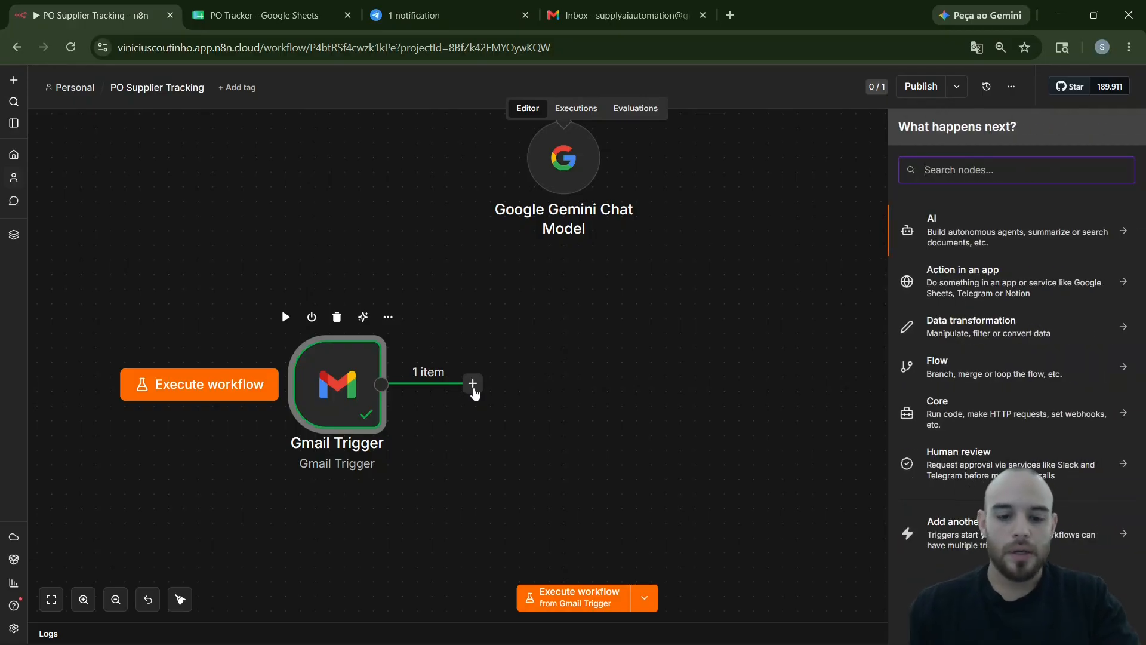
type("goo")
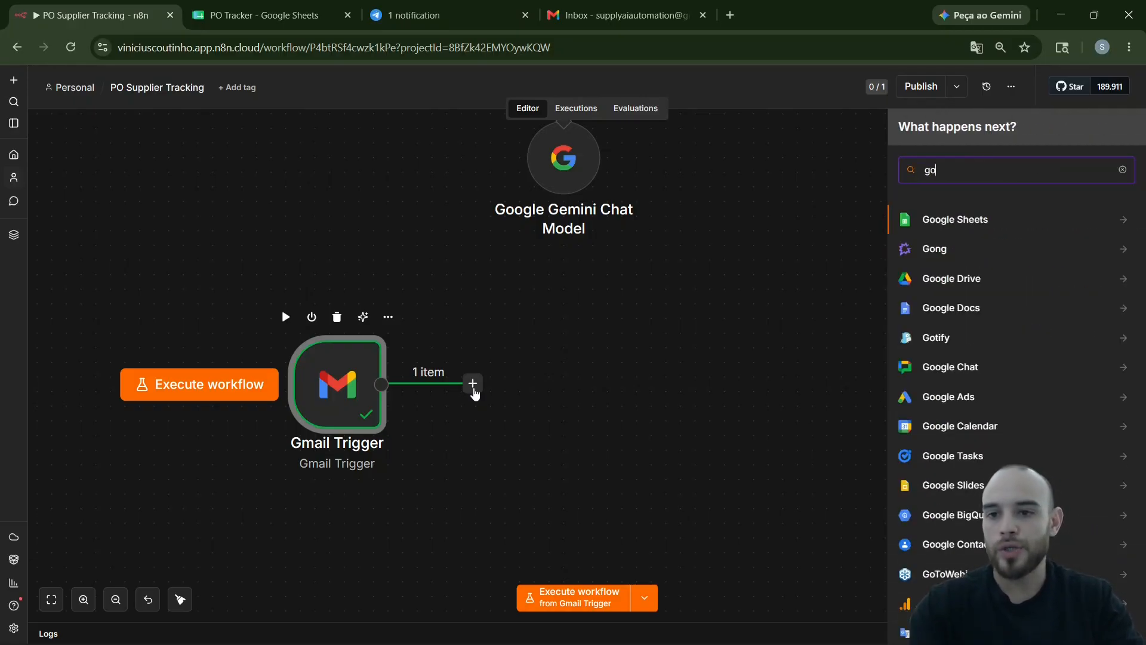
left_click(935, 218)
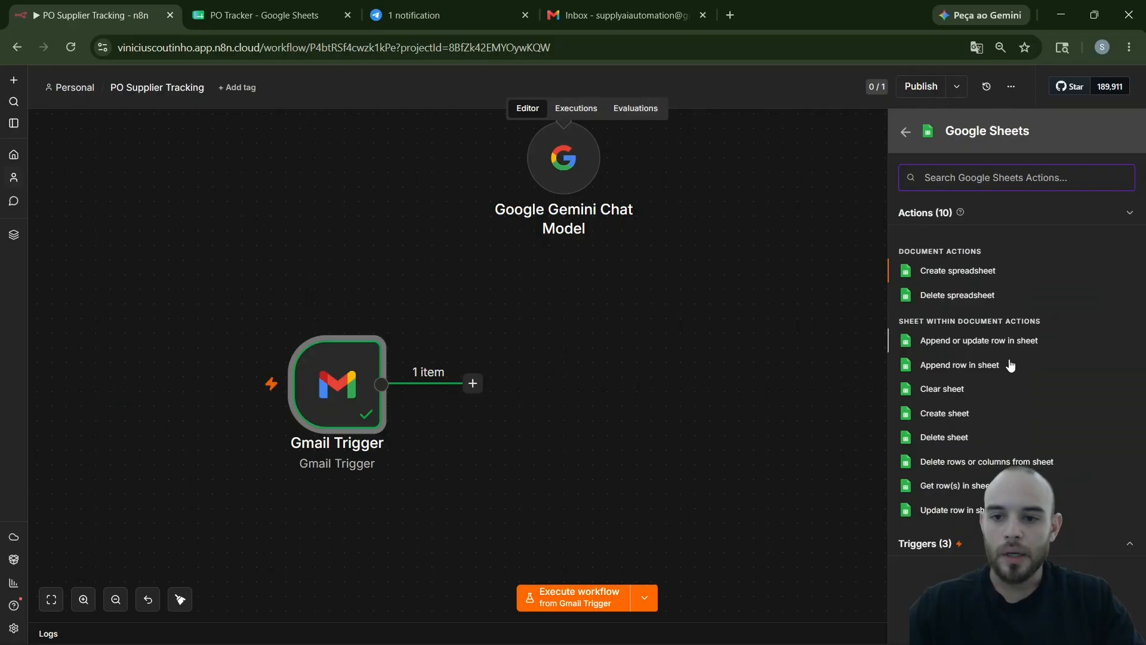
left_click(949, 485)
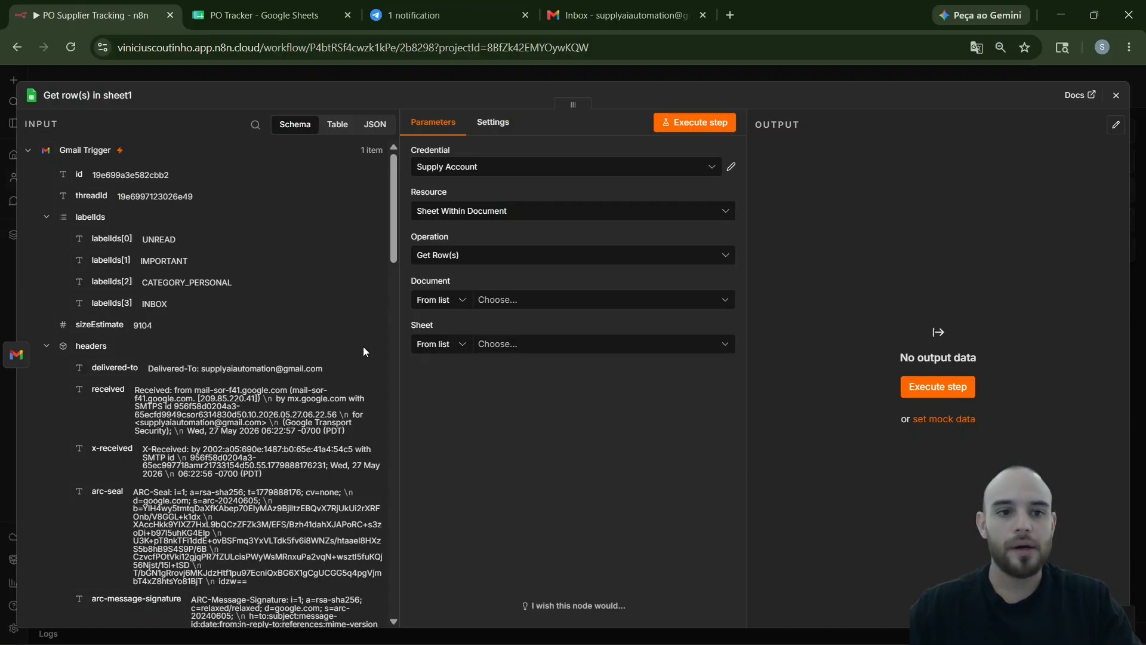
- Set the Google Sheets node to read the PO Tracker document and its Sheet1 sheet
left_click(517, 304)
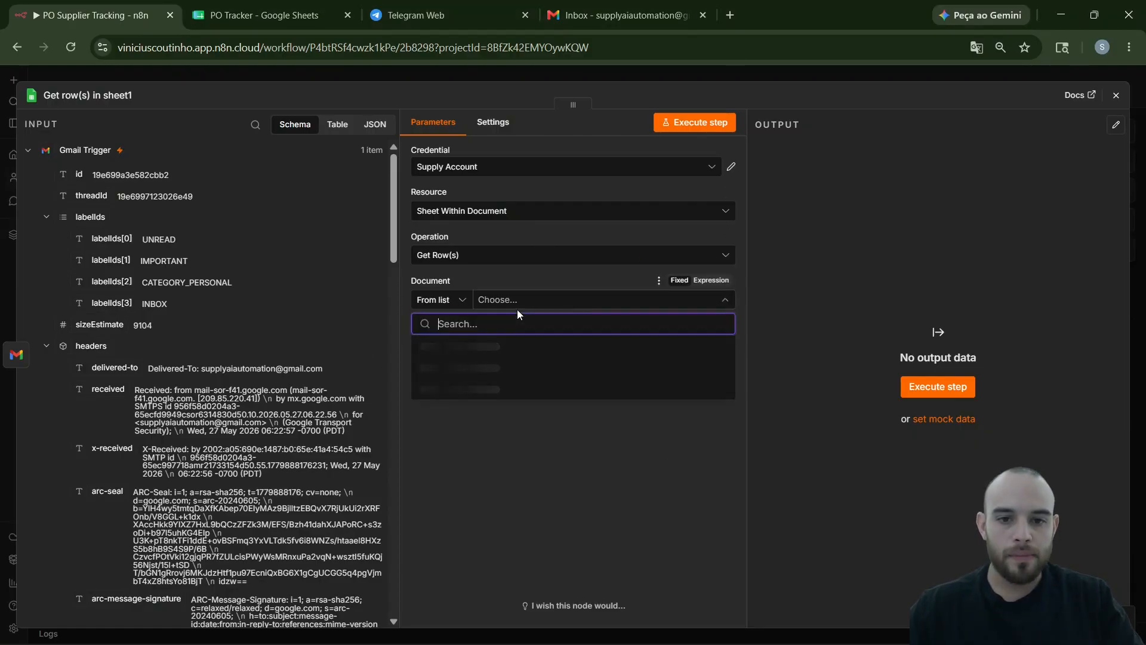
left_click(507, 366)
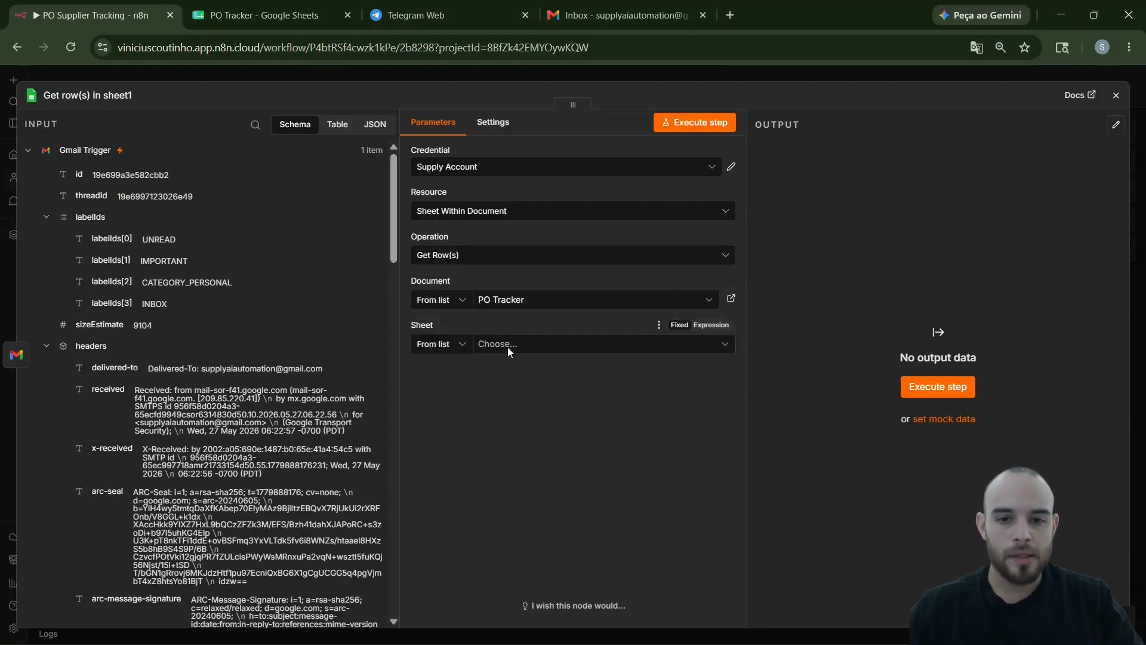
left_click(507, 346)
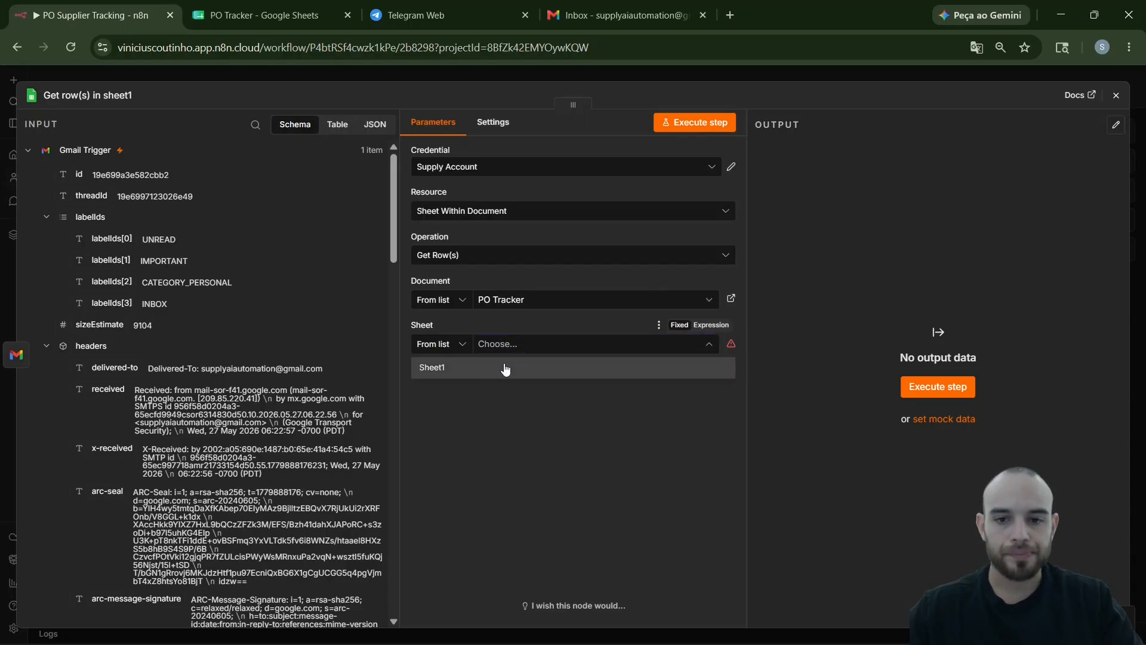
left_click(505, 366)
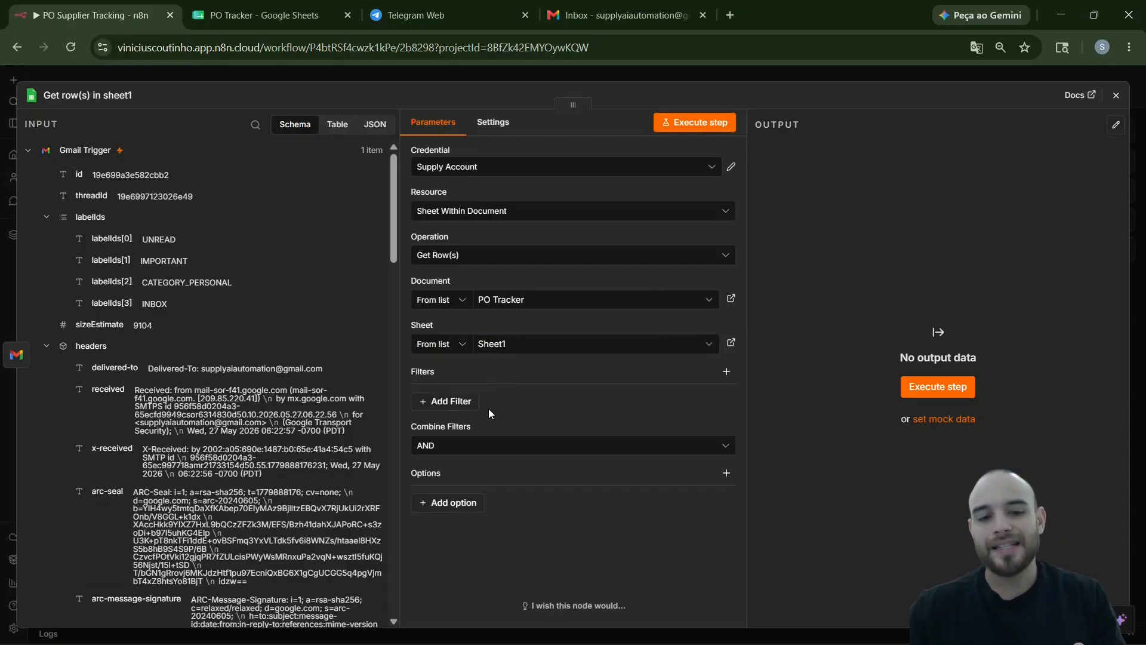
- Add a filter matching the Supplier Email column to the reply's sender address, {{ $json.from.value[0].address }}
left_click(444, 405)
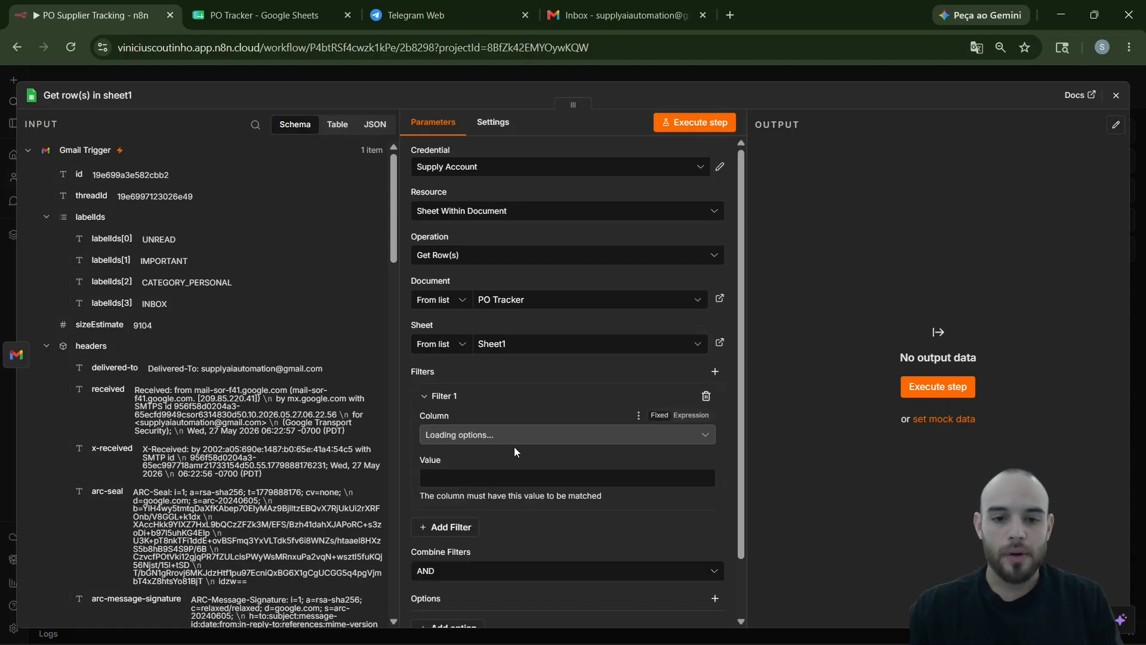
left_click(453, 436)
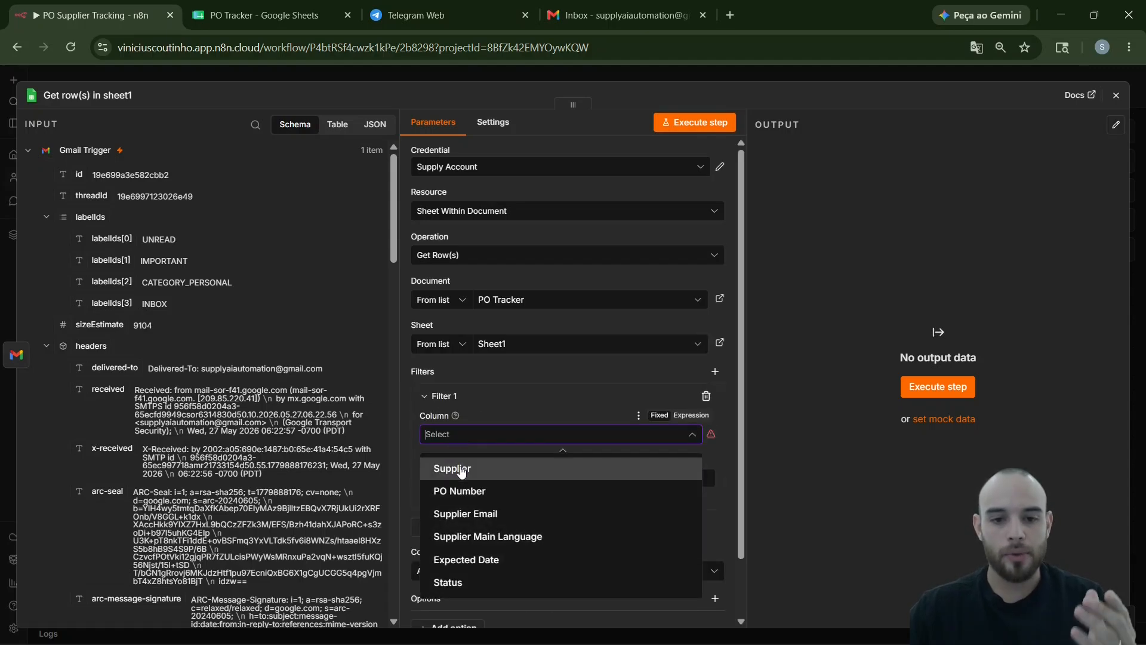
left_click(467, 514)
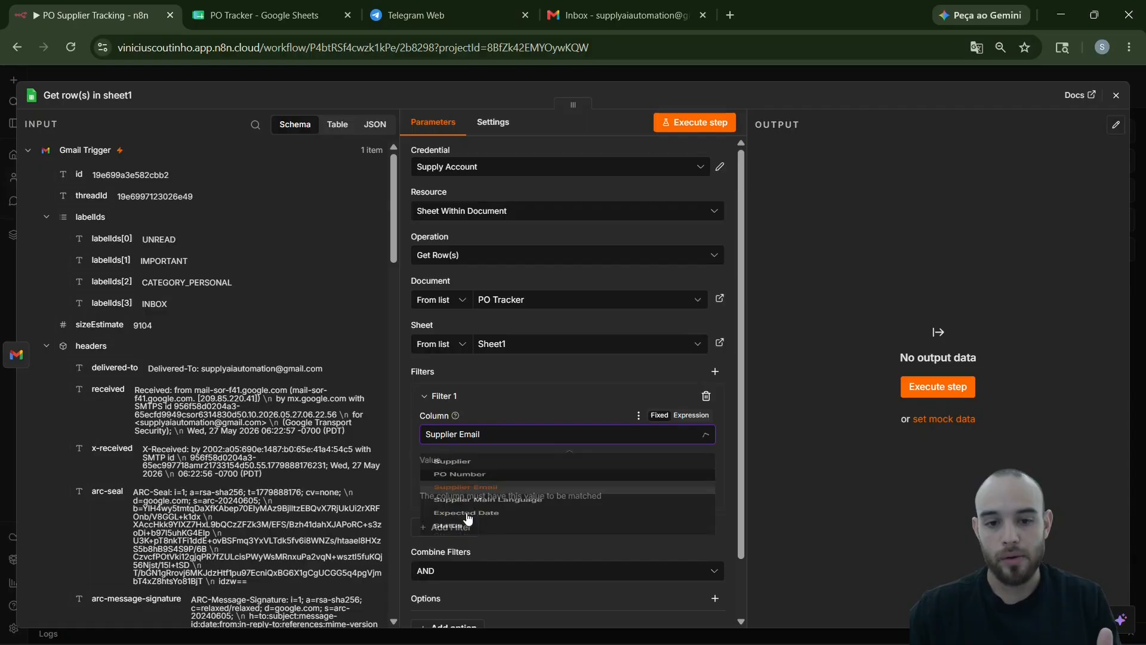
scroll(137, 253, "down", 15)
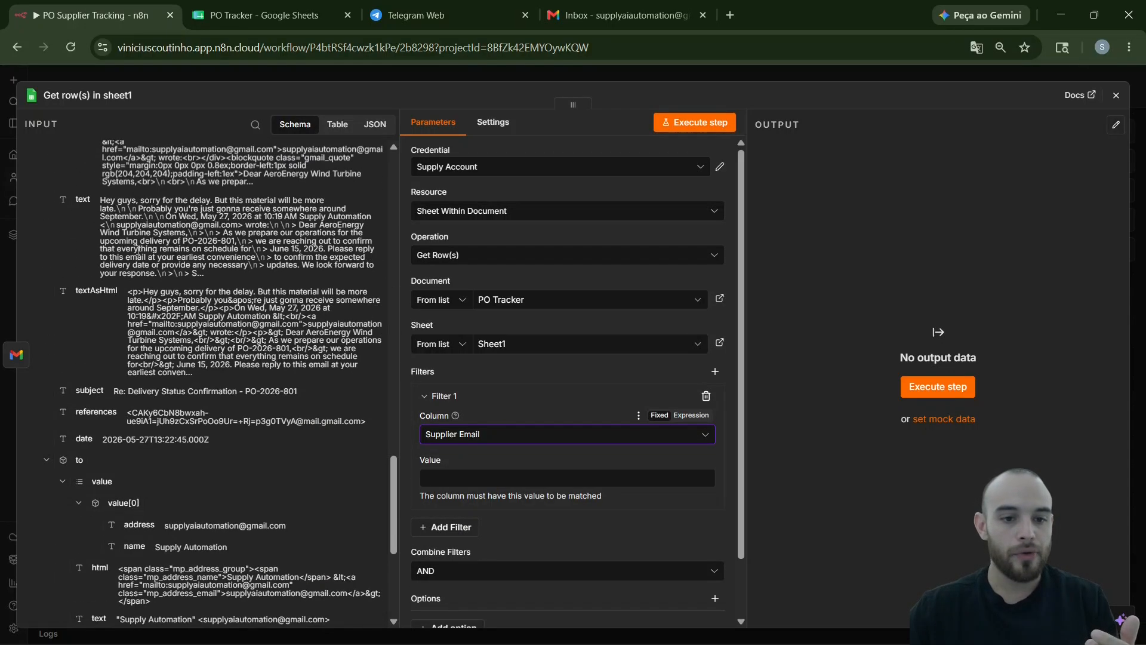
scroll(137, 249, "down", 5)
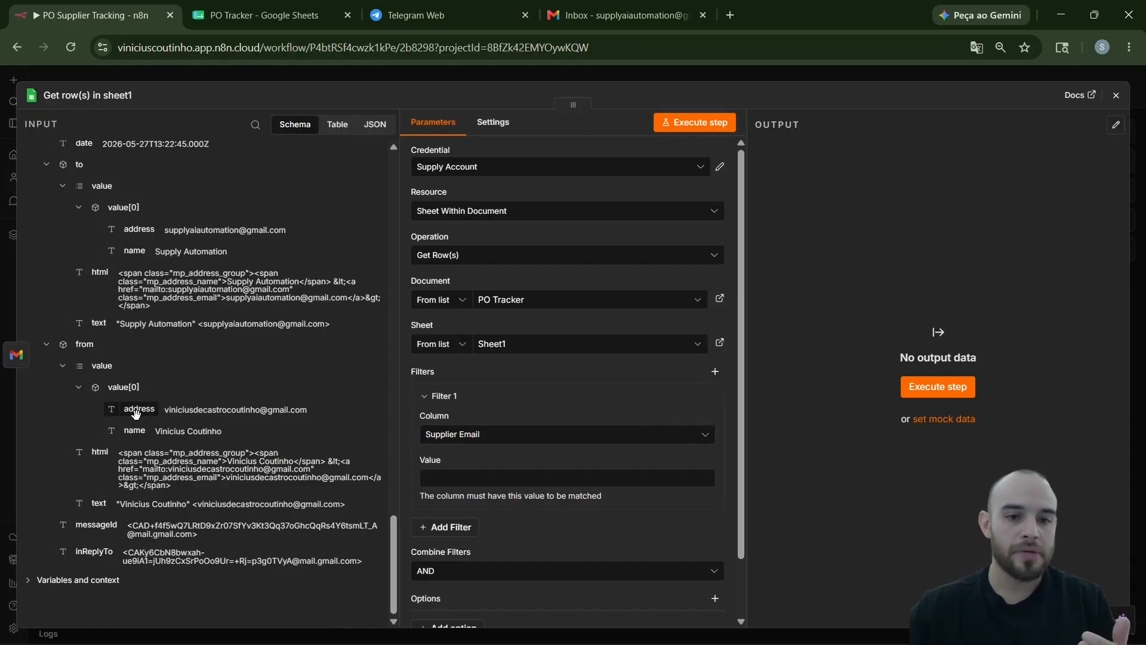
left_click_drag(135, 413, 445, 479)
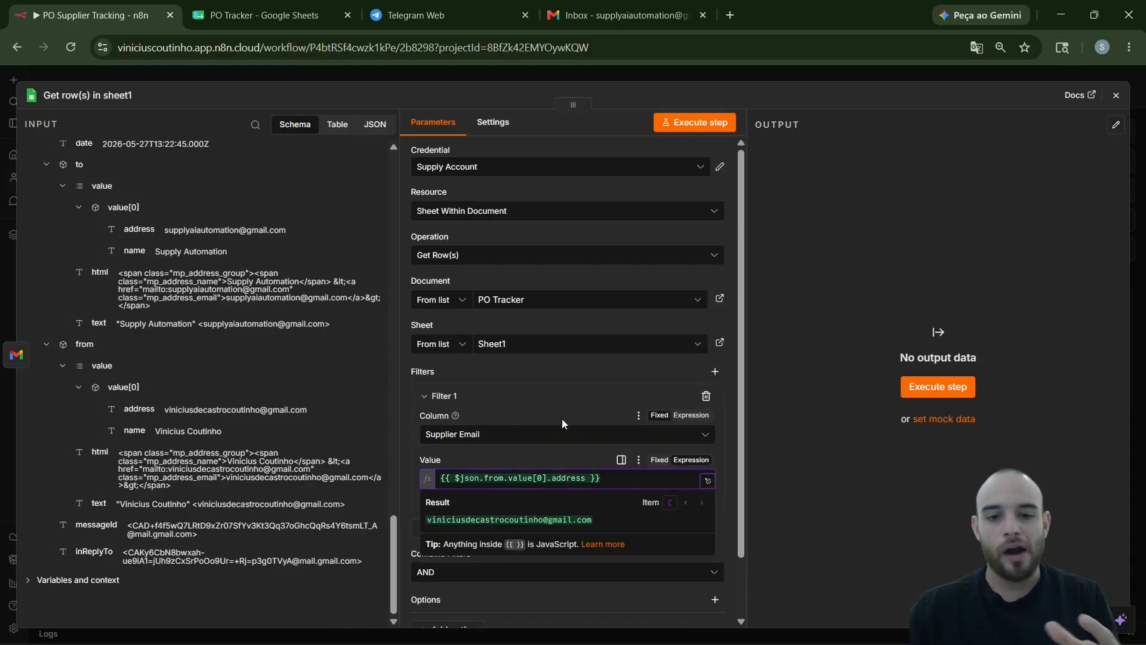
left_click(413, 403)
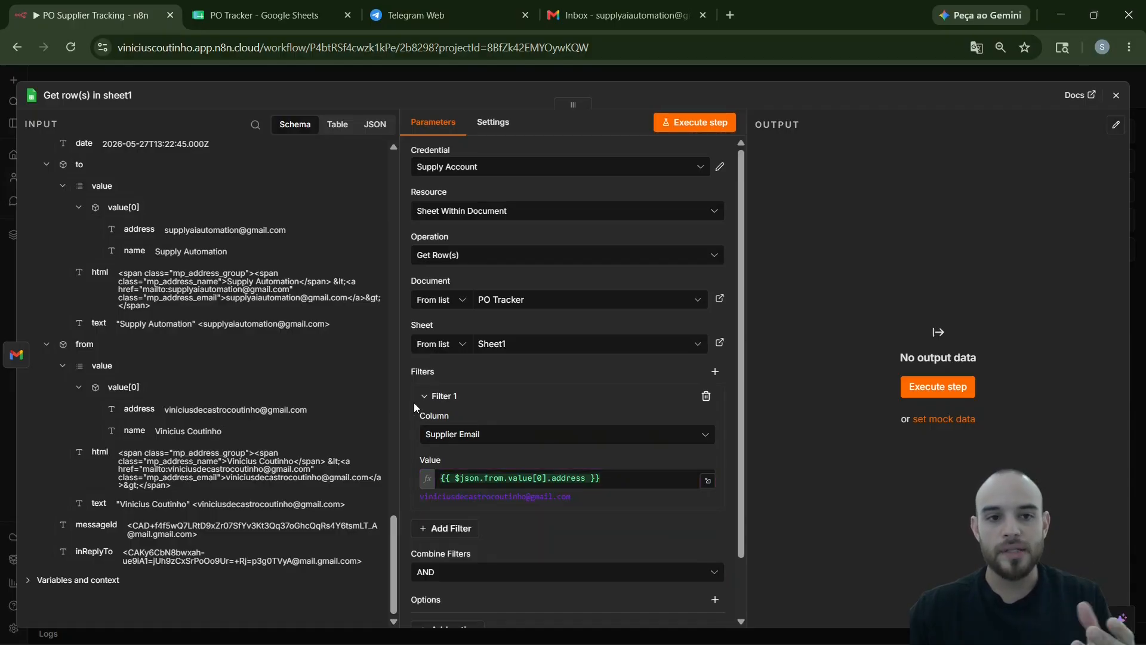
- Check the AeroEnergy Wind Turbine Systems row in the PO Tracker spreadsheet, then execute the filtered Get row(s) step in n8n
left_click(235, 17)
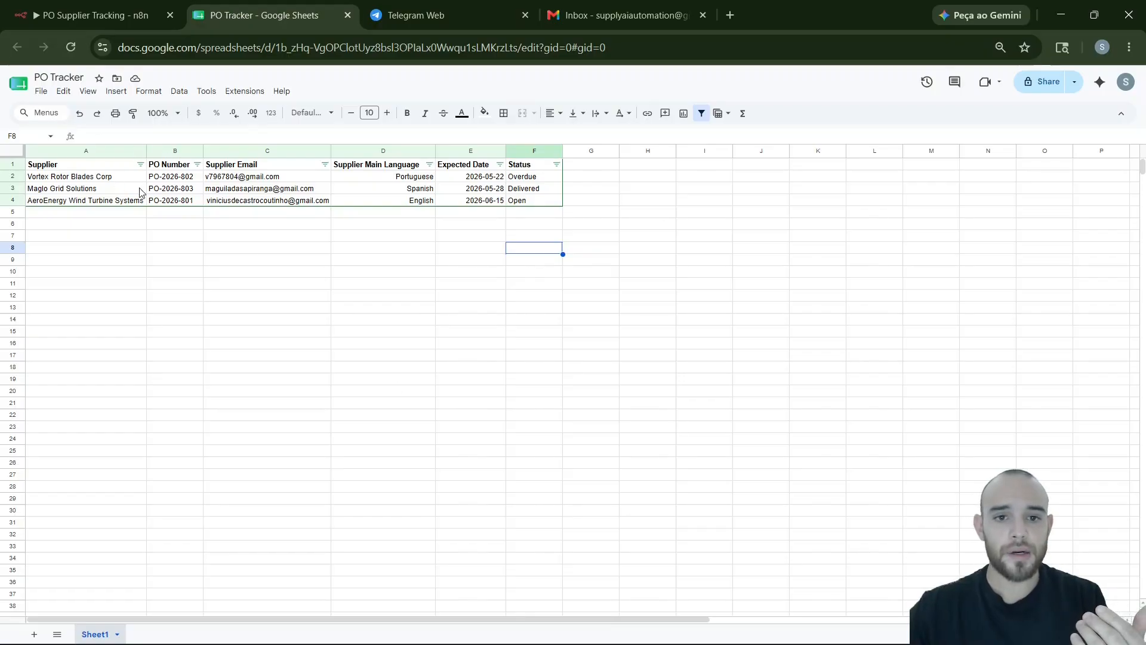
left_click_drag(107, 188, 248, 192)
left_click(242, 203)
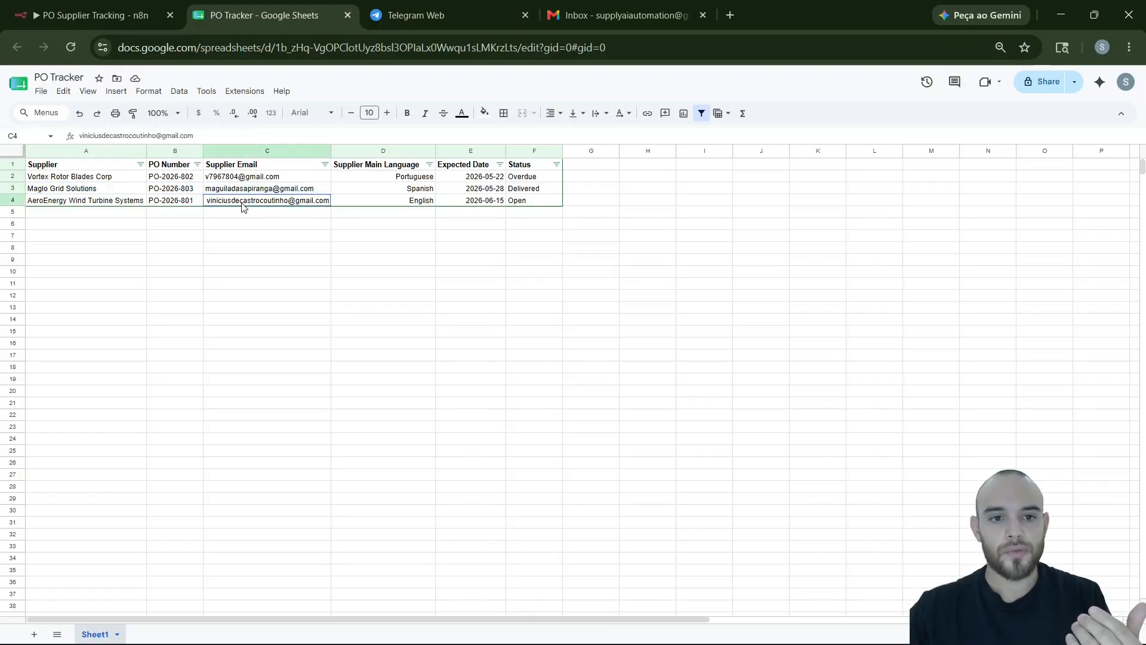
left_click(12, 200)
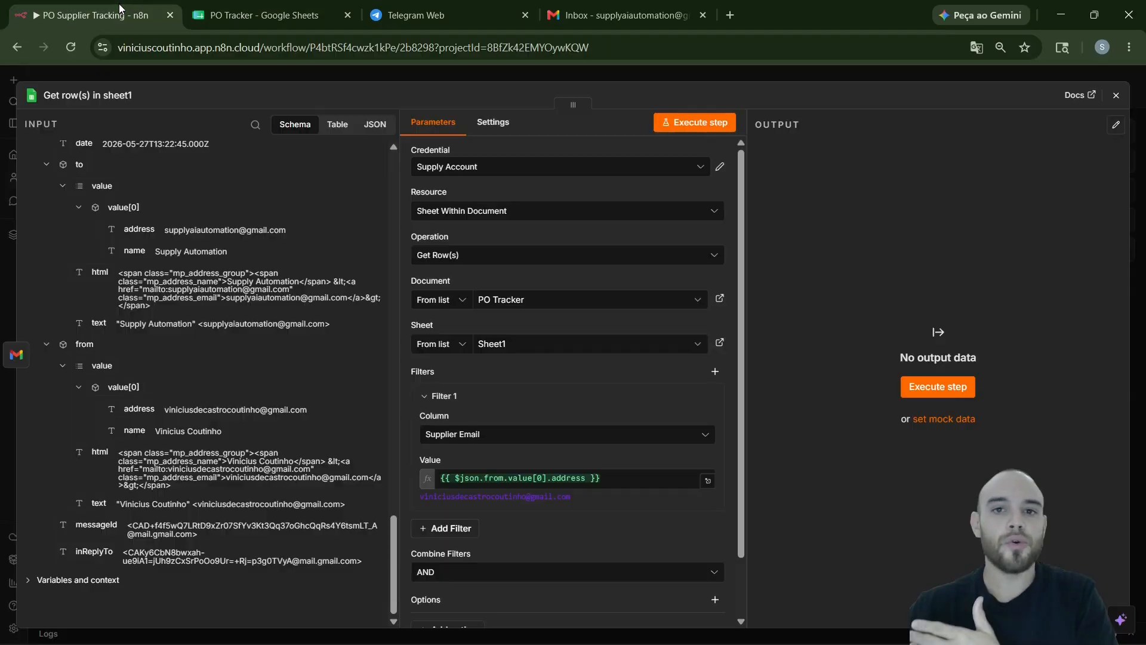
left_click(119, 9)
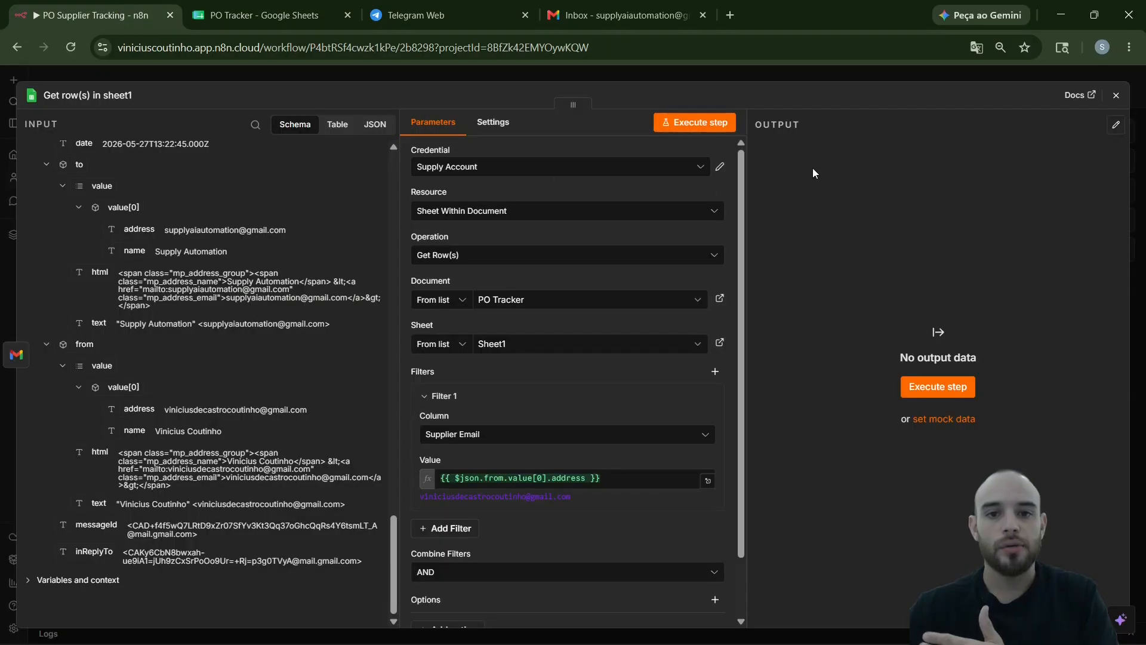
left_click(715, 126)
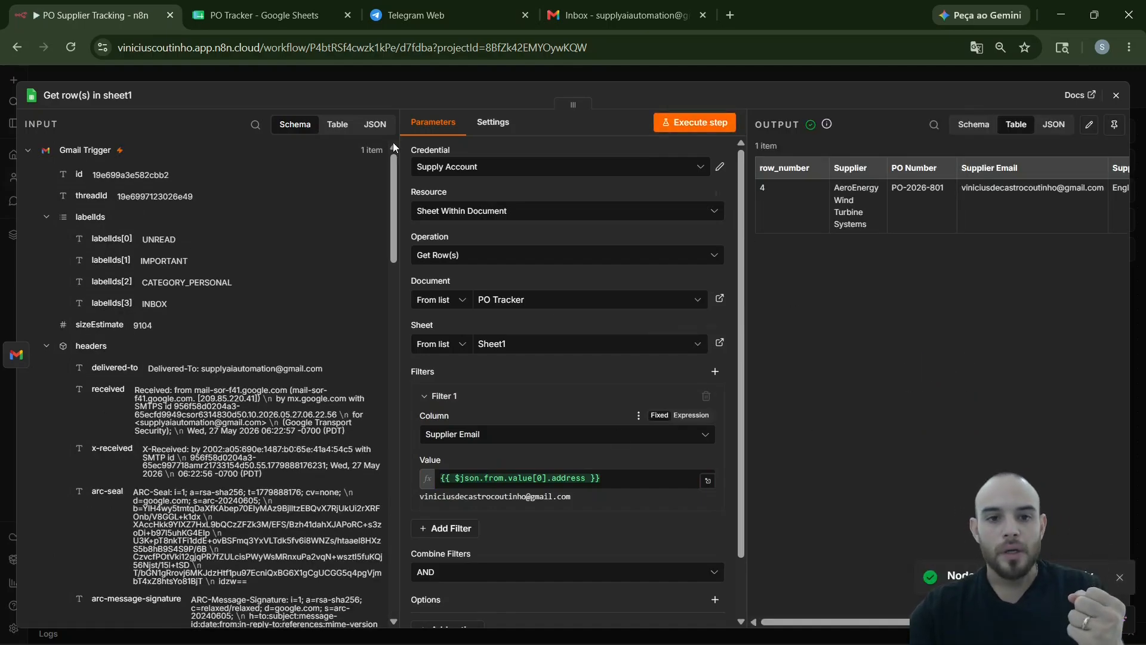
- Close the Get row(s) node and rename the upper flow's AI Agent node as Sending Emails Agent
left_click(243, 76)
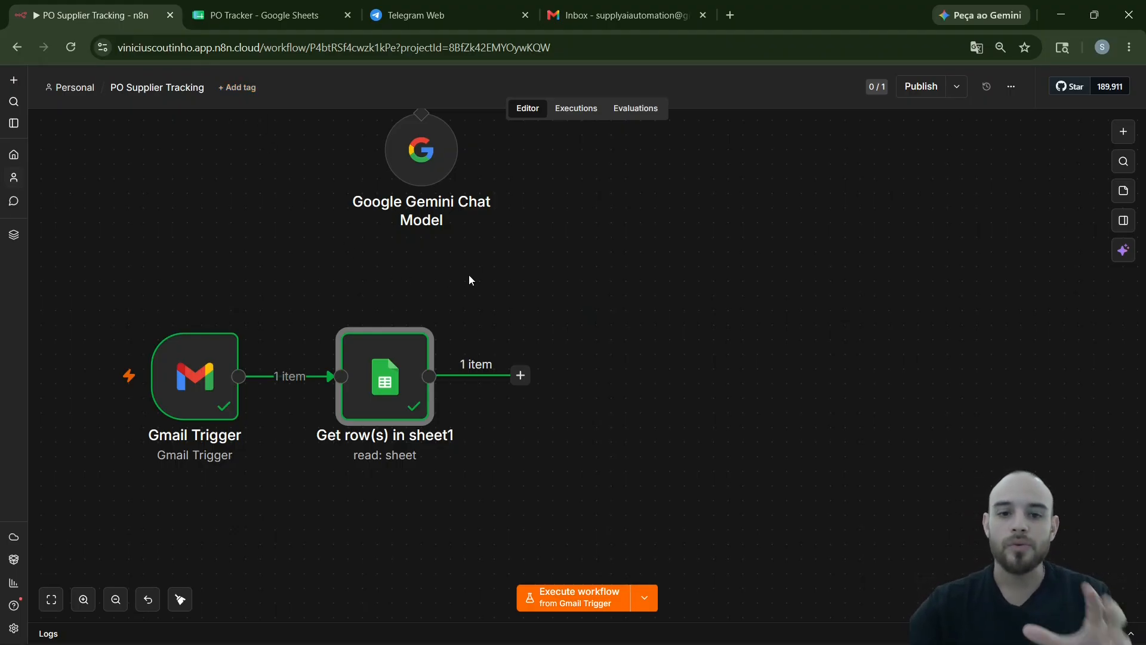
scroll(568, 263, "up", 3)
scroll(563, 277, "down", 2)
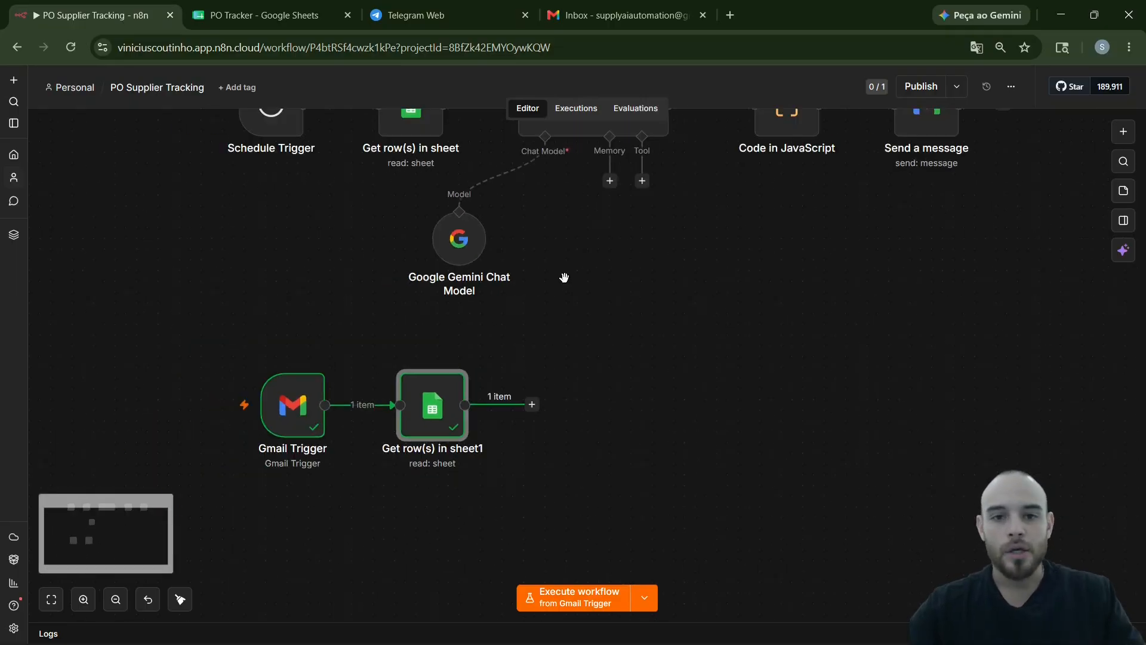
left_click_drag(563, 276, 576, 361)
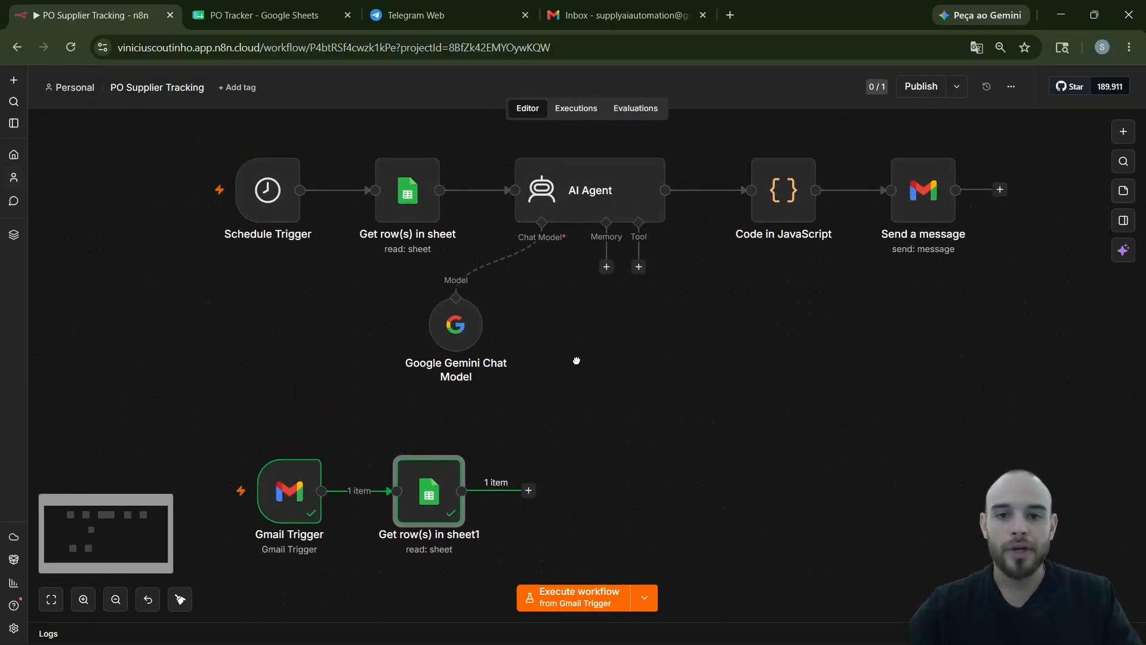
double_click(610, 200)
key("Escape")
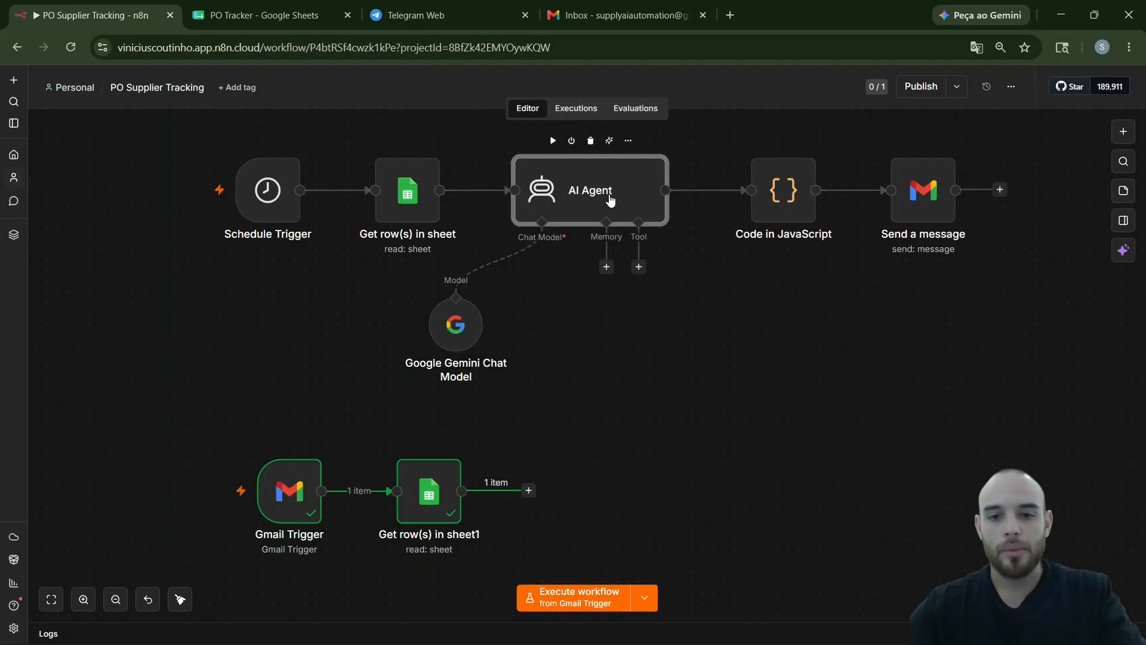
key("F2")
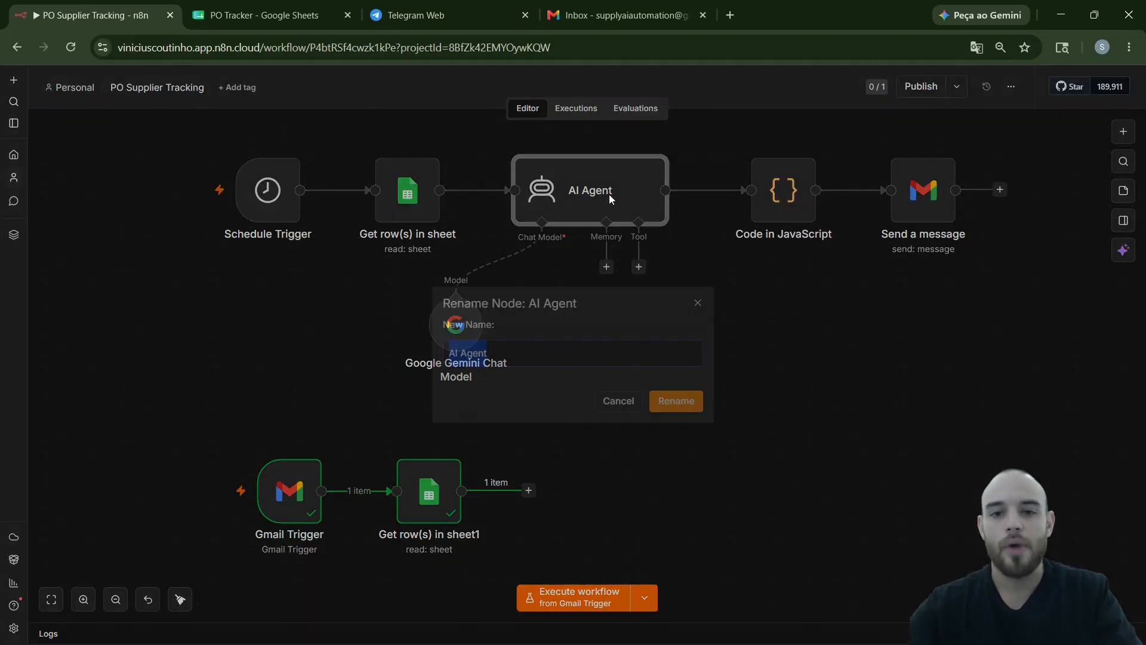
type("Sendin")
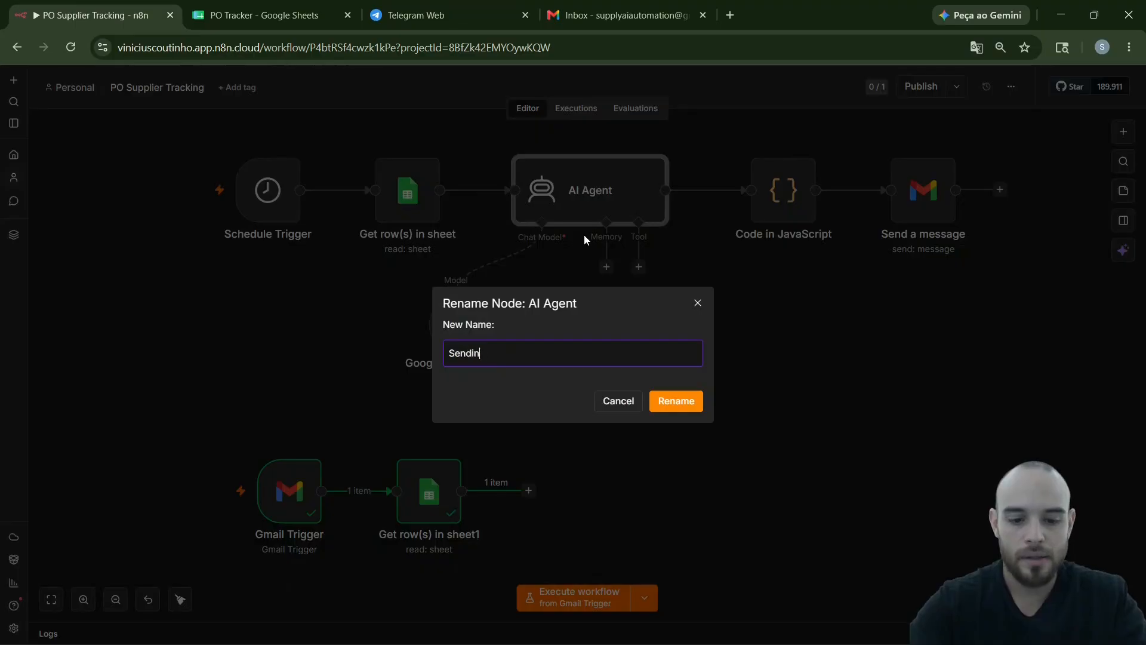
type("g Emails Agent")
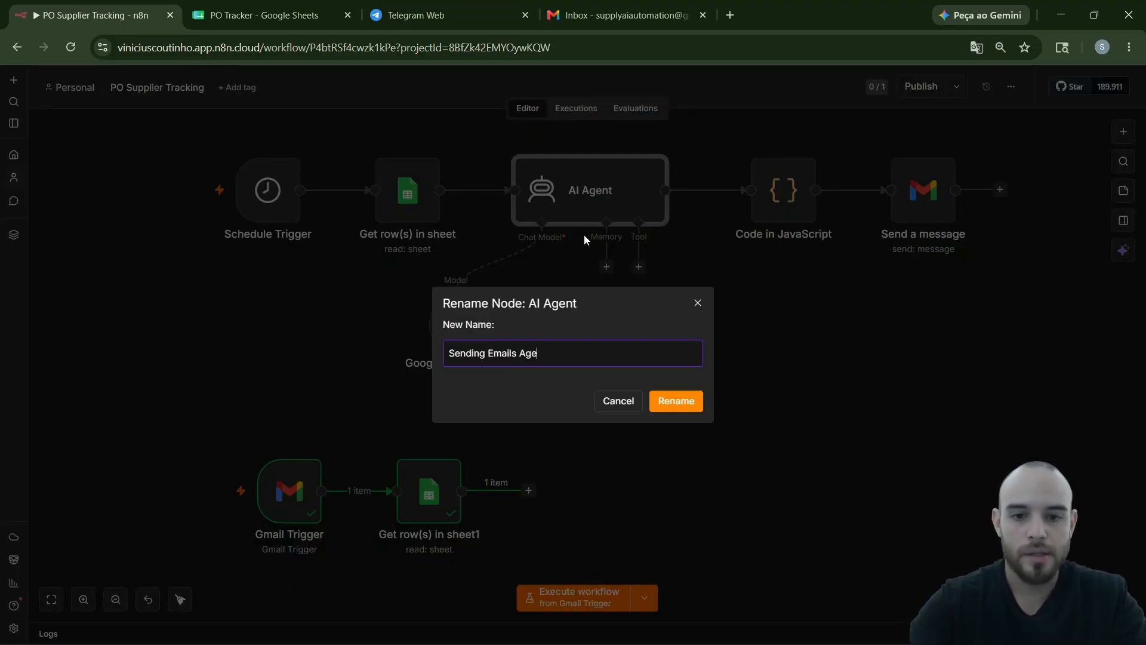
key("Return")
- Add an AI Agent node after Get row(s) in sheet1 and name it Telegram AI Agent
left_click(528, 490)
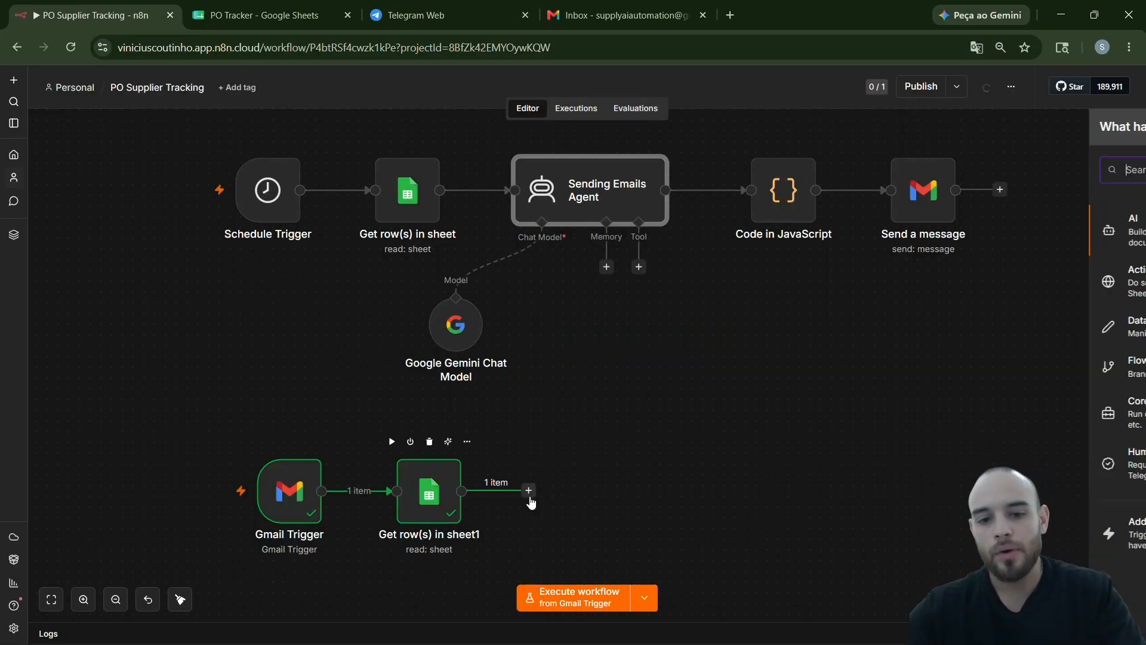
type("ai agen")
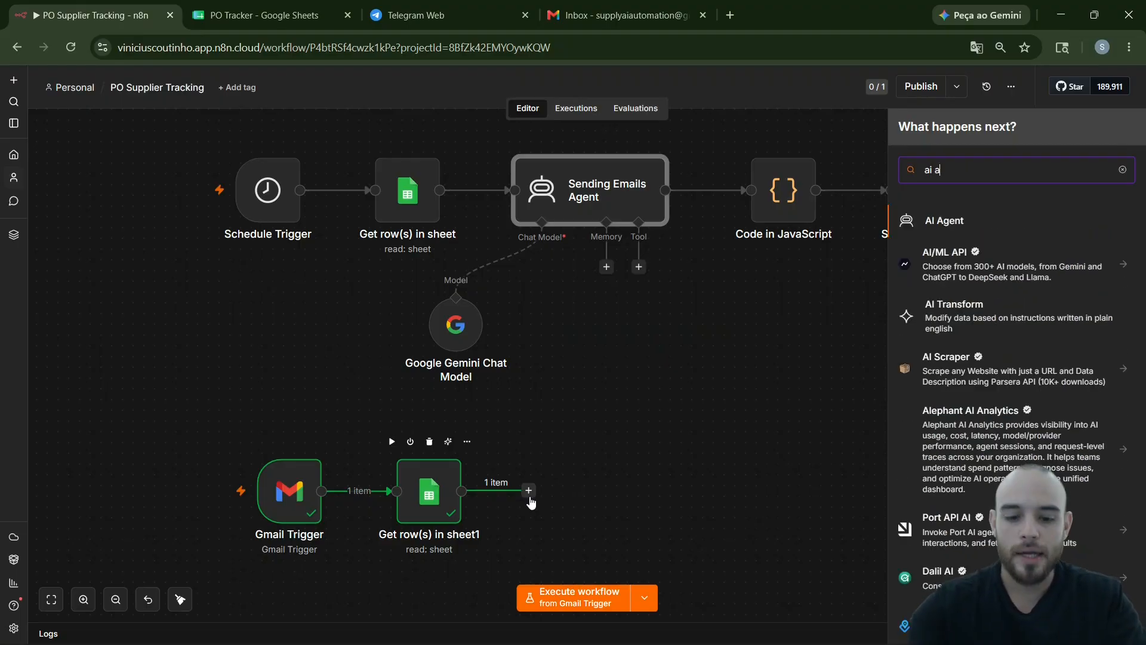
left_click(944, 222)
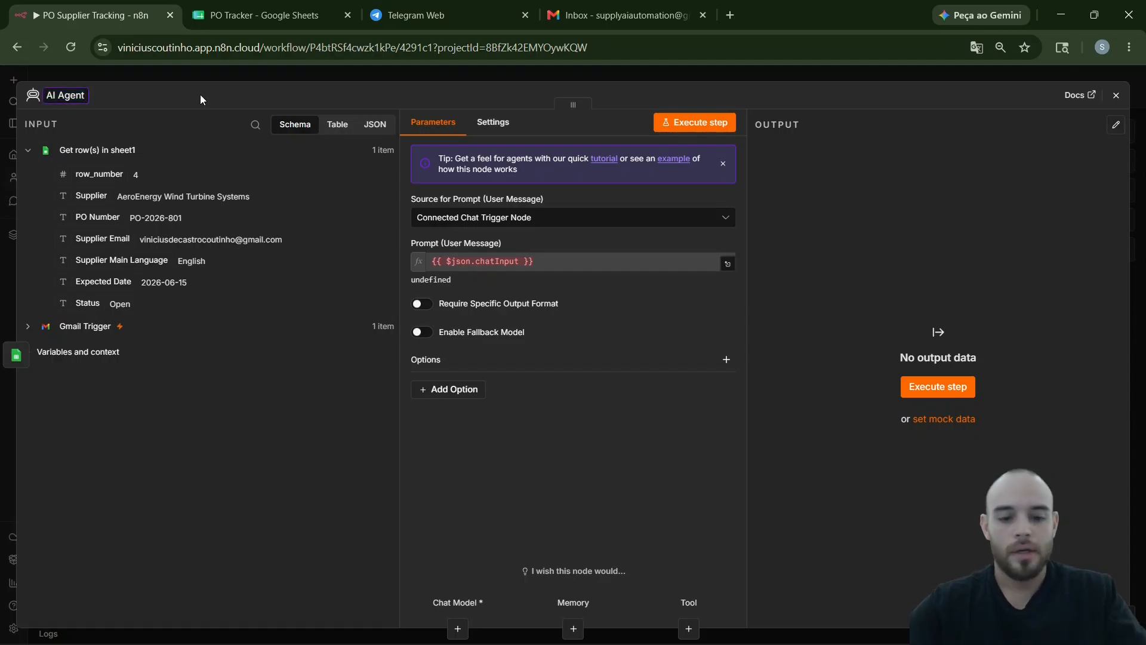
type("Telegram")
key("Return")
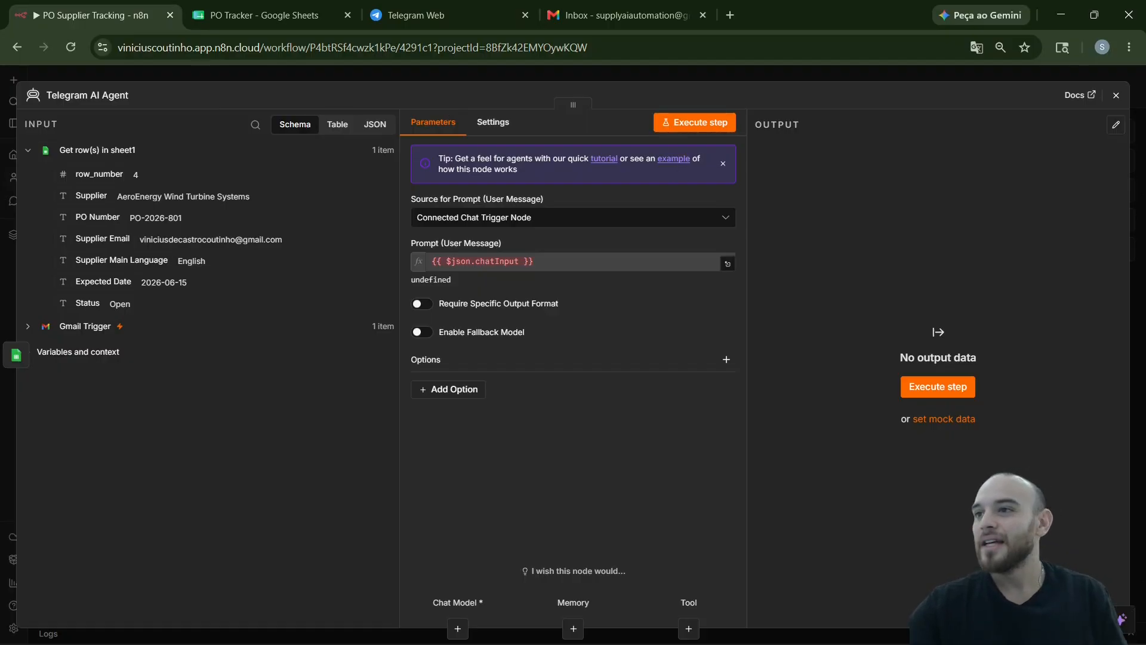
- Set the agent's prompt source to Define below and map the Gmail Trigger's reply text, {{ $('Gmail Trigger').item.json.text }}, as the user message
left_click(500, 220)
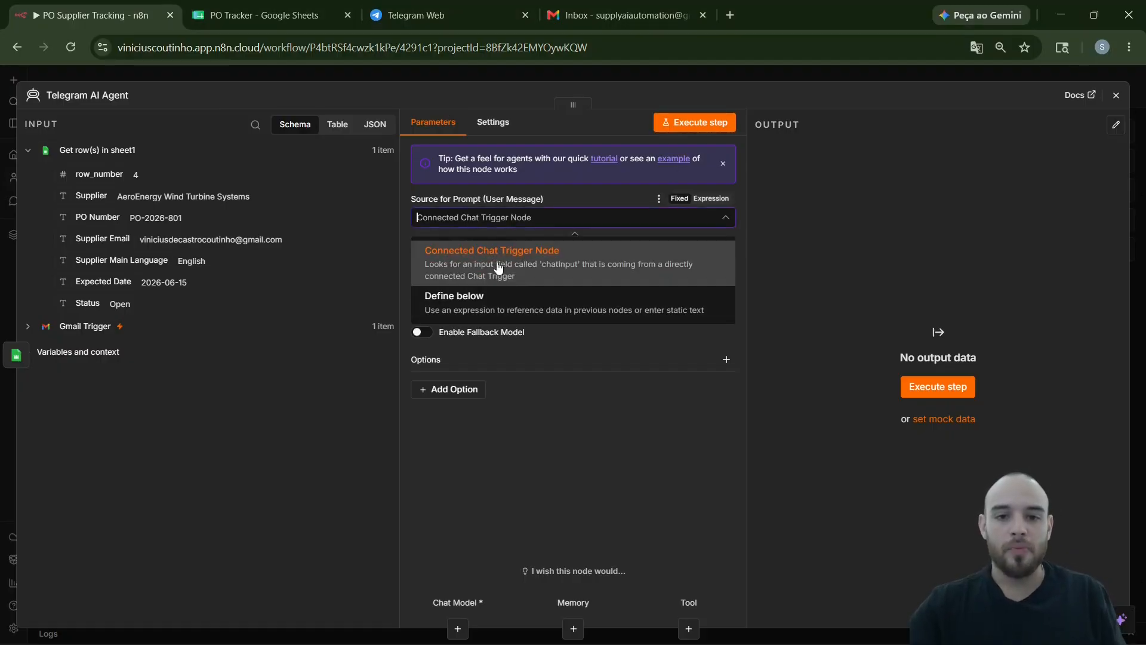
left_click(493, 290)
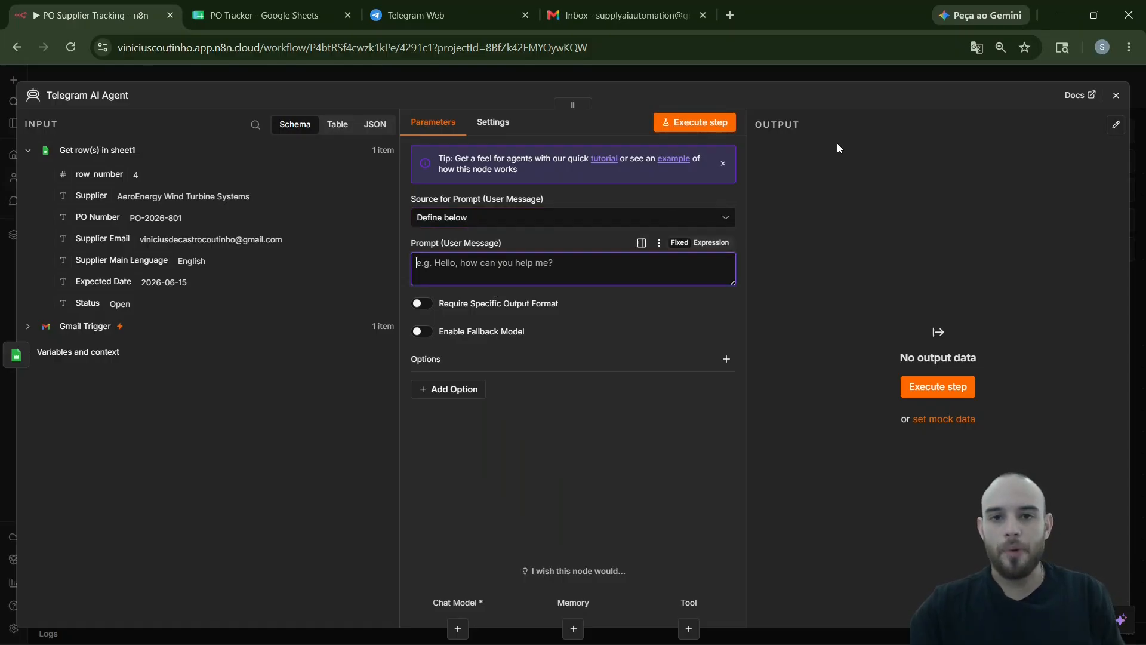
left_click(28, 327)
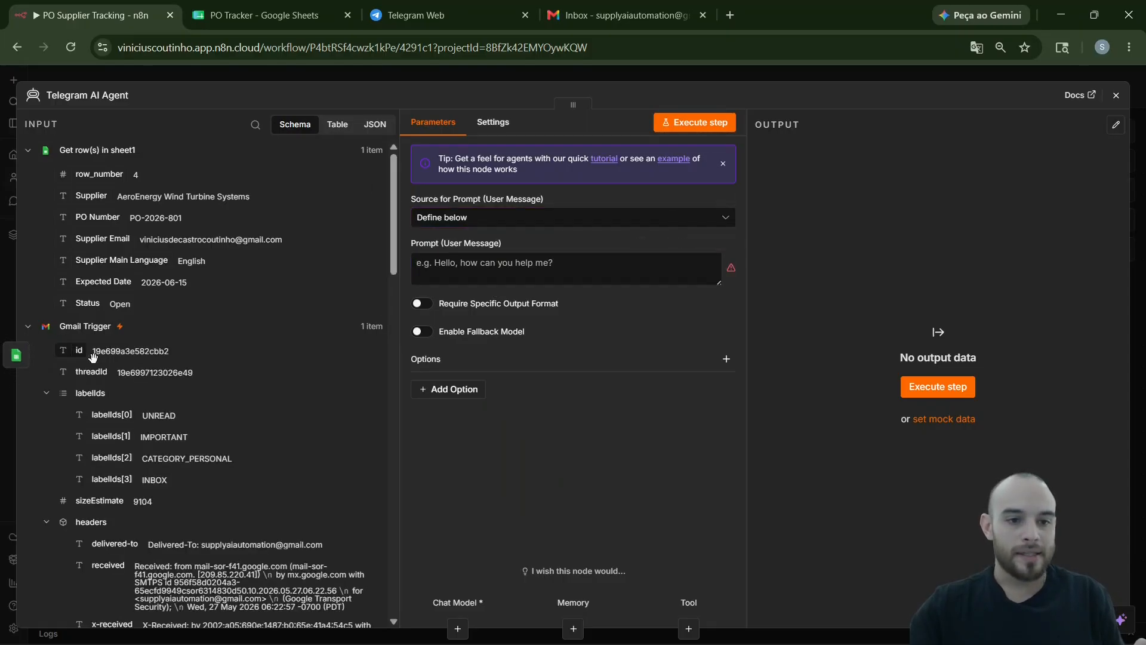
scroll(213, 442, "down", 15)
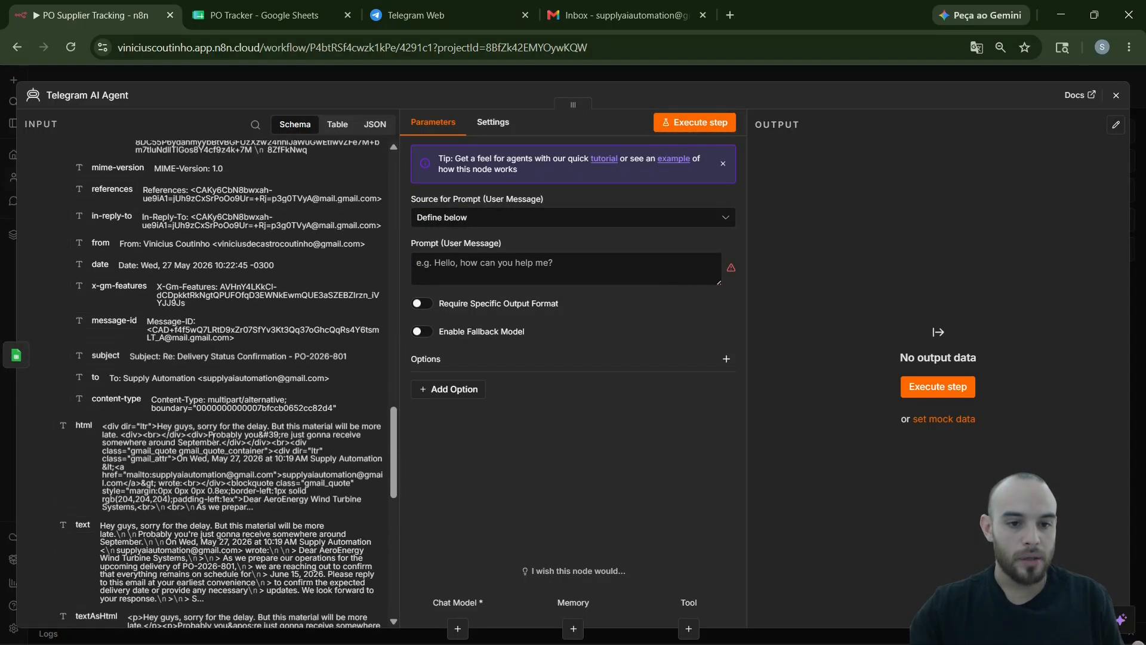
scroll(214, 442, "down", 3)
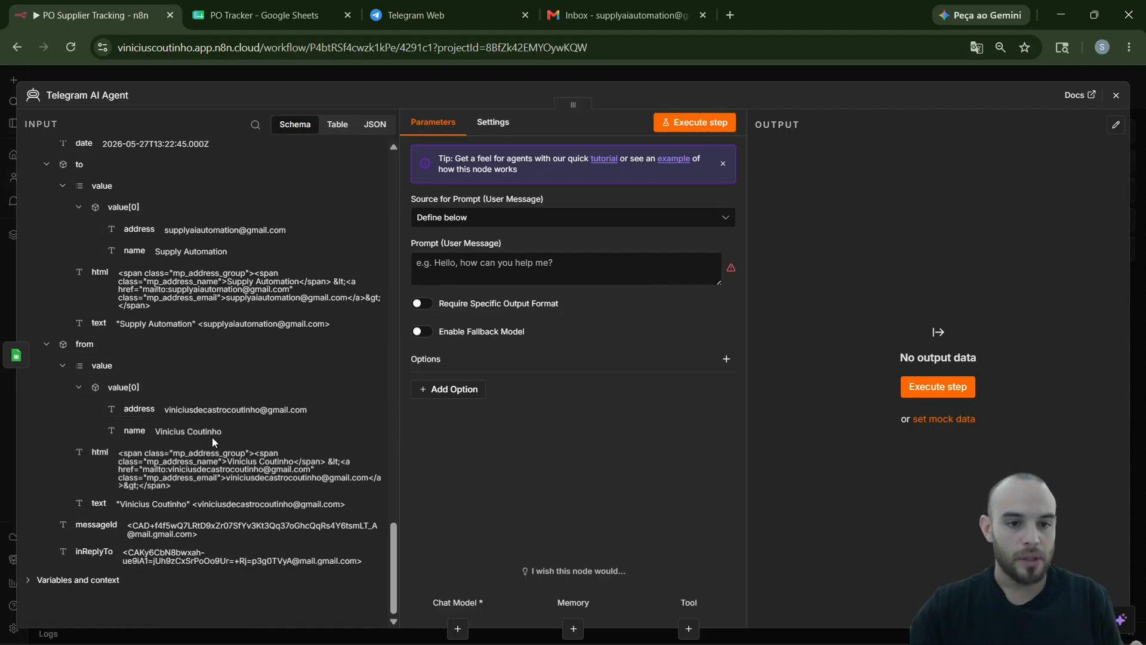
scroll(184, 418, "up", 4)
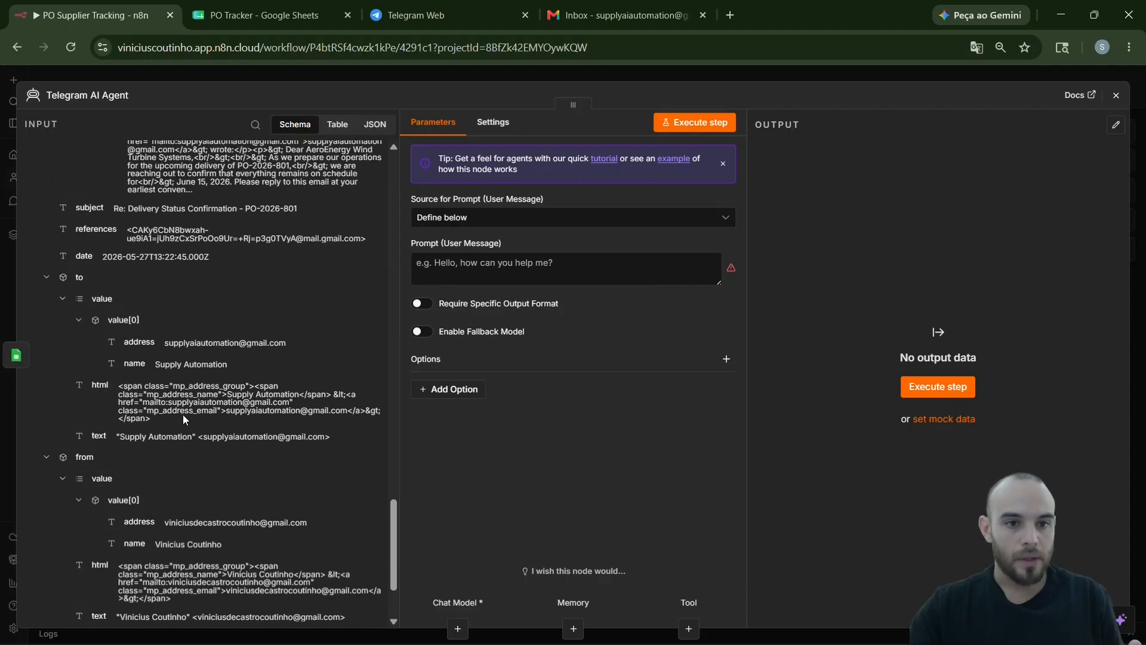
scroll(182, 414, "up", 3)
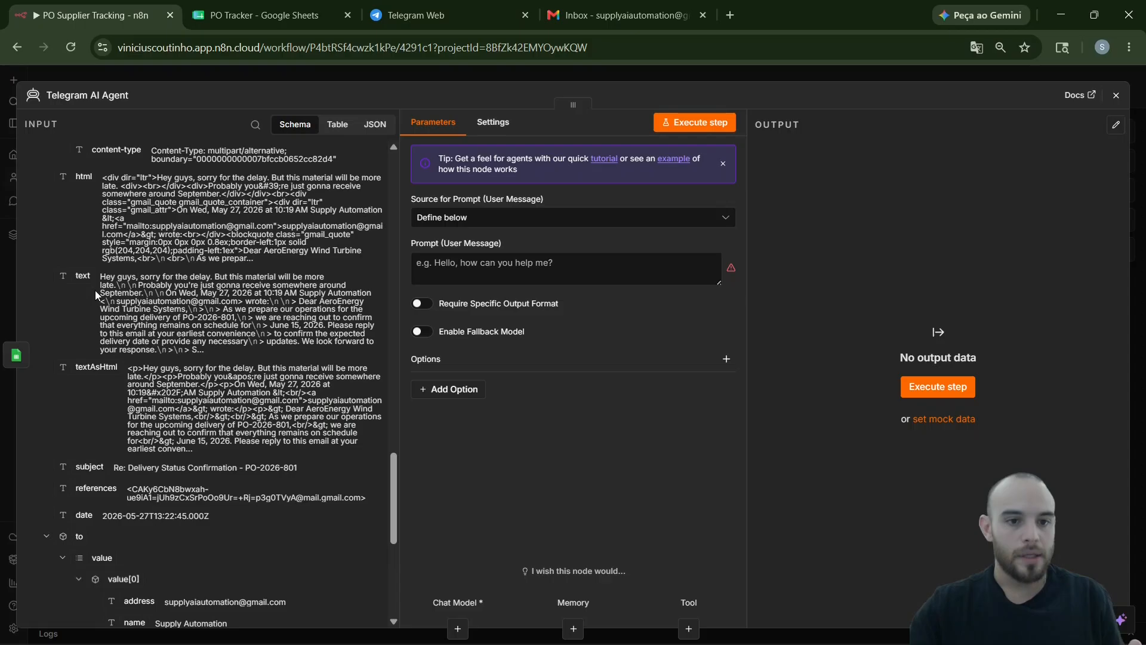
left_click_drag(74, 270, 430, 262)
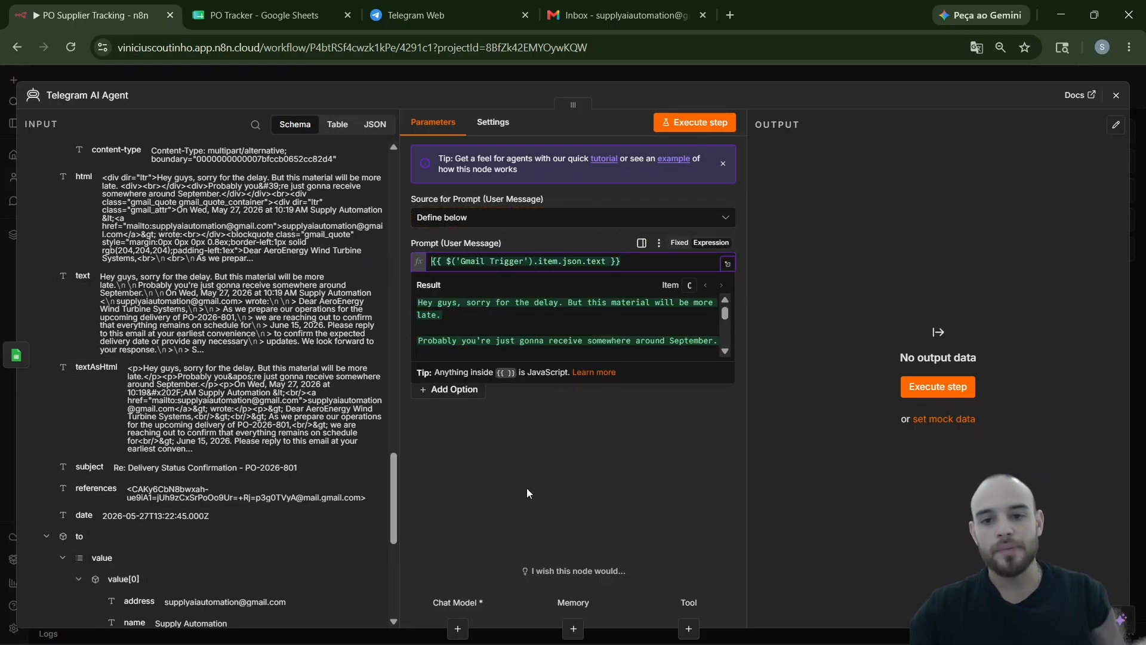
scroll(537, 340, "down", 3)
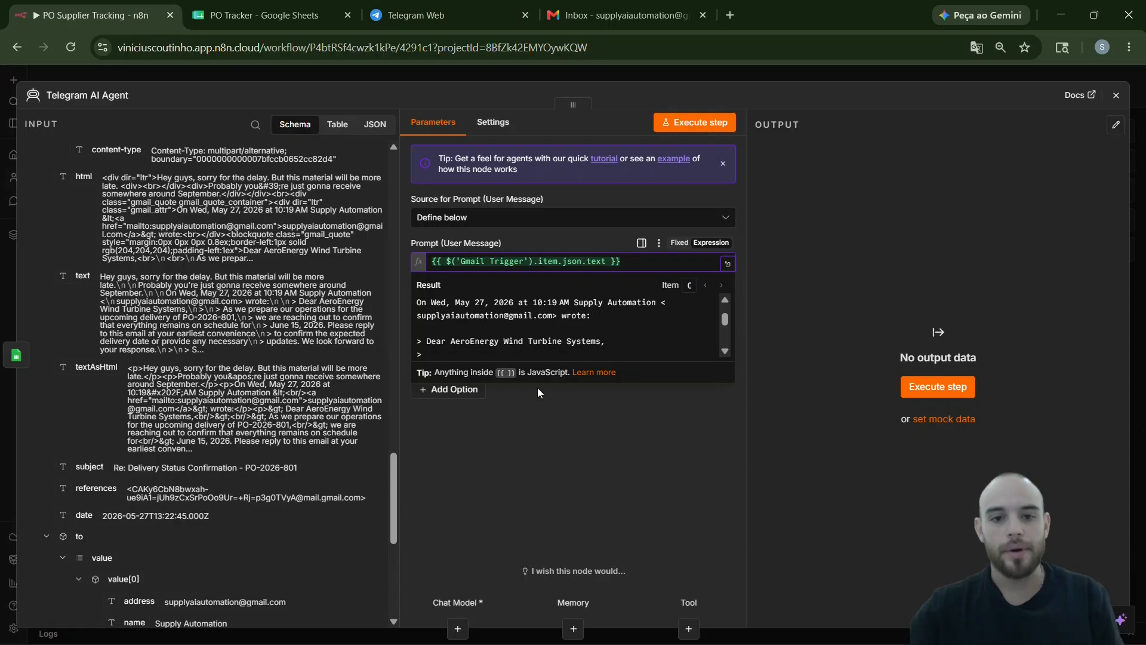
left_click(543, 406)
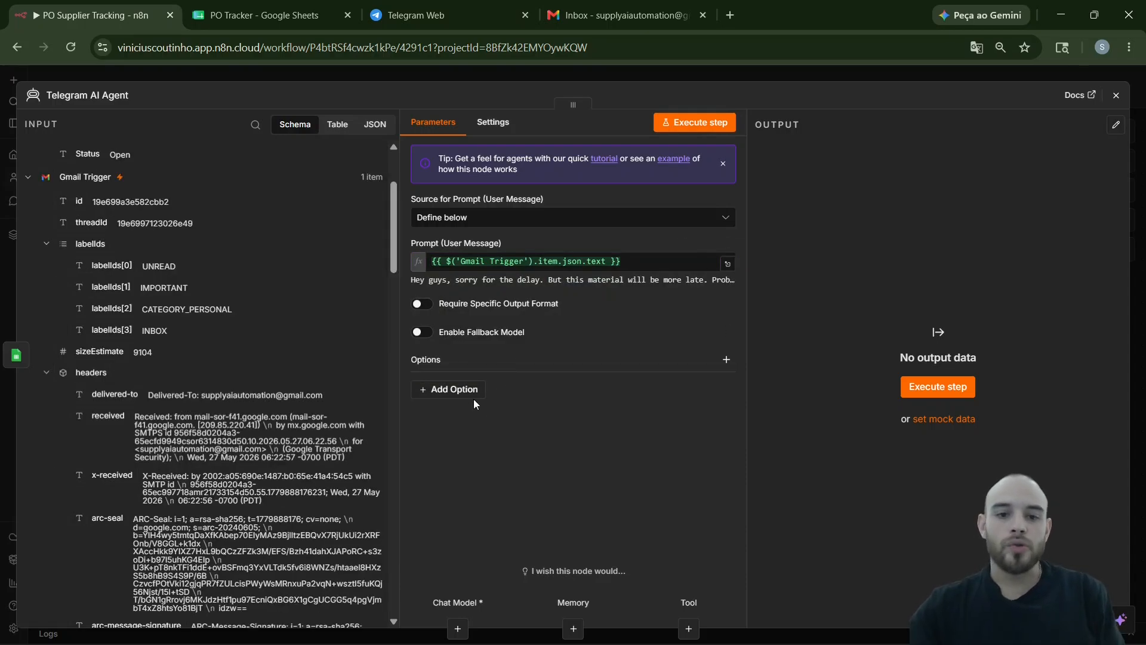
- Add a System Message with the pasted Supply Chain Operations Assistant prompt for English Telegram alerts using {{ $json.Supplier }}, and review it in the expanded editor
left_click(468, 389)
left_click(474, 417)
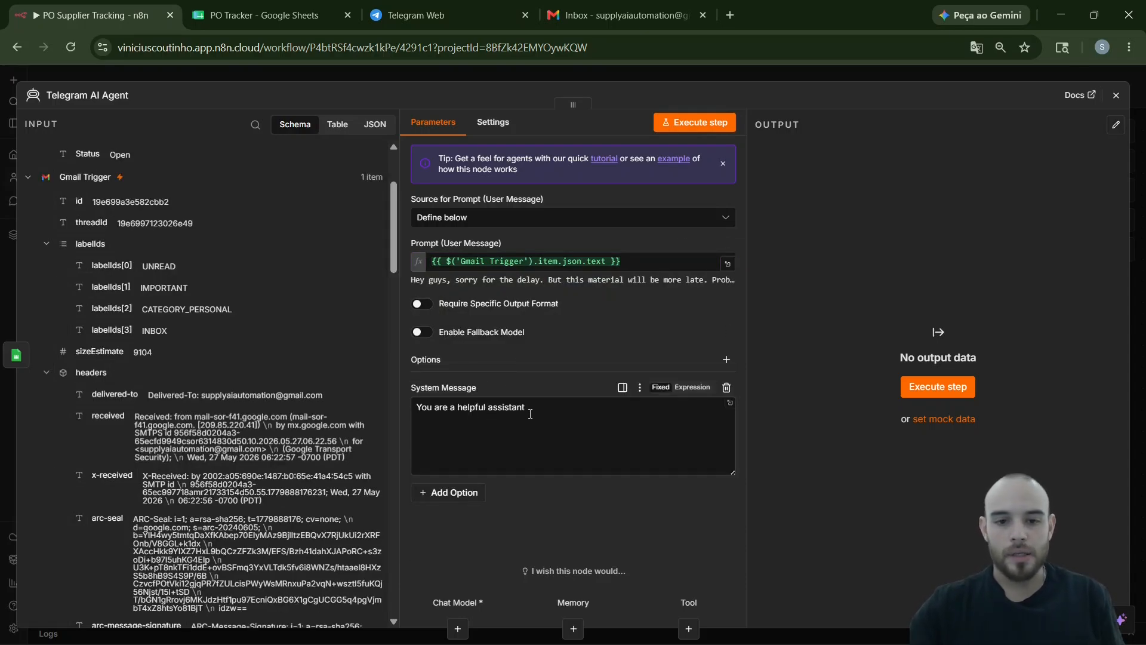
key("ctrl+a")
key("BackSpace")
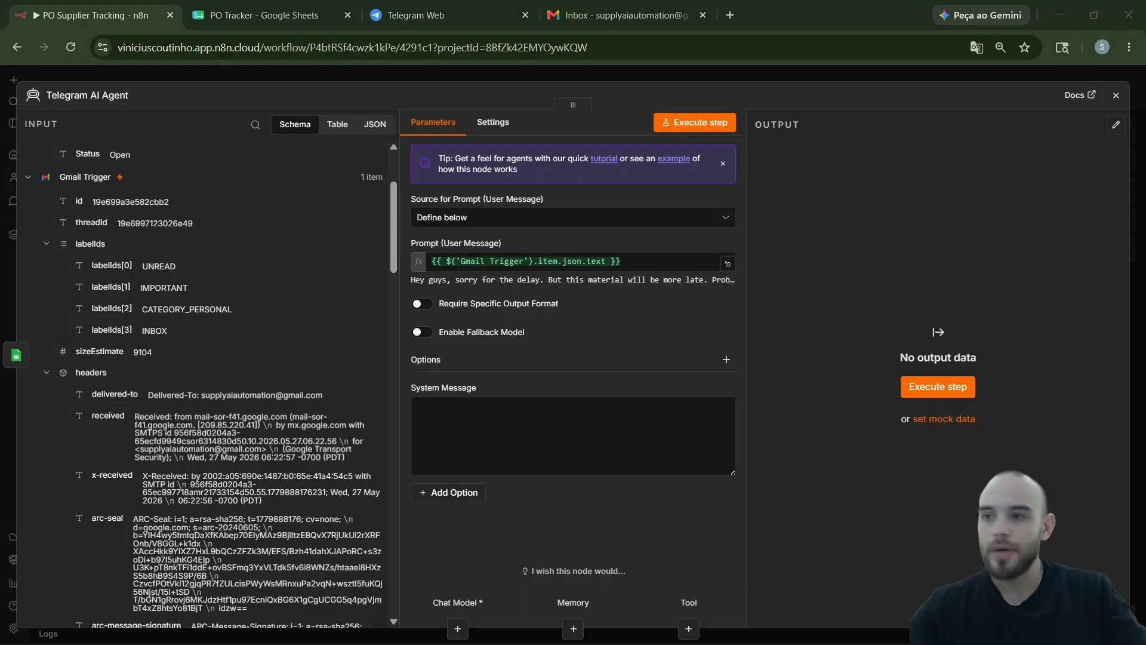
left_click(589, 437)
key("ctrl+v")
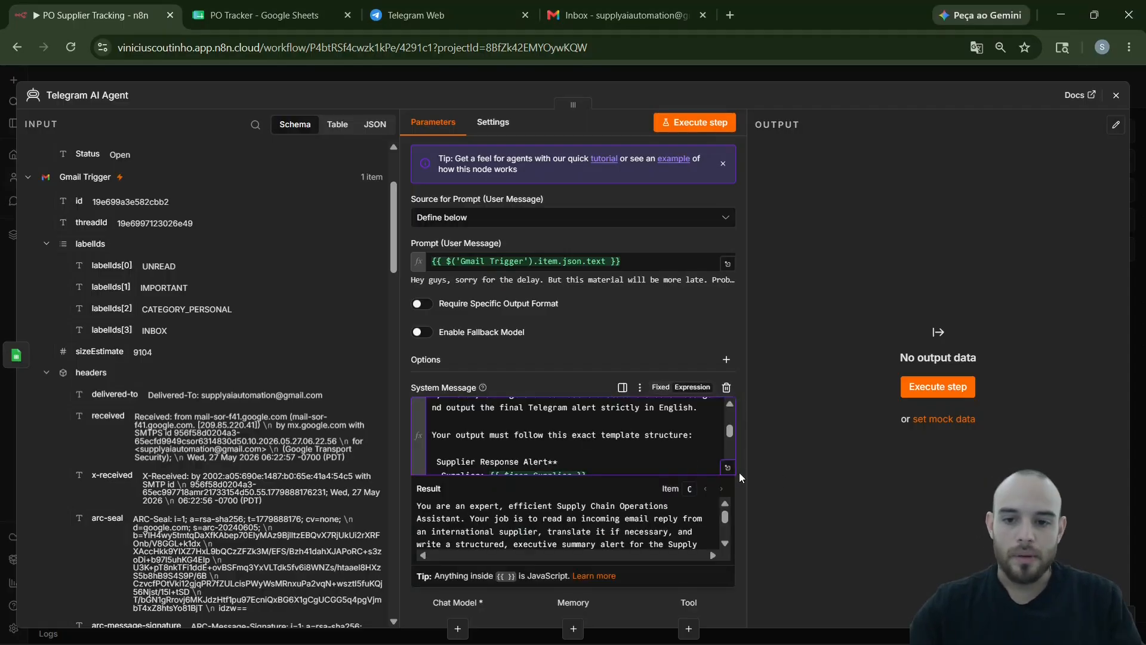
left_click(699, 396)
left_click(729, 468)
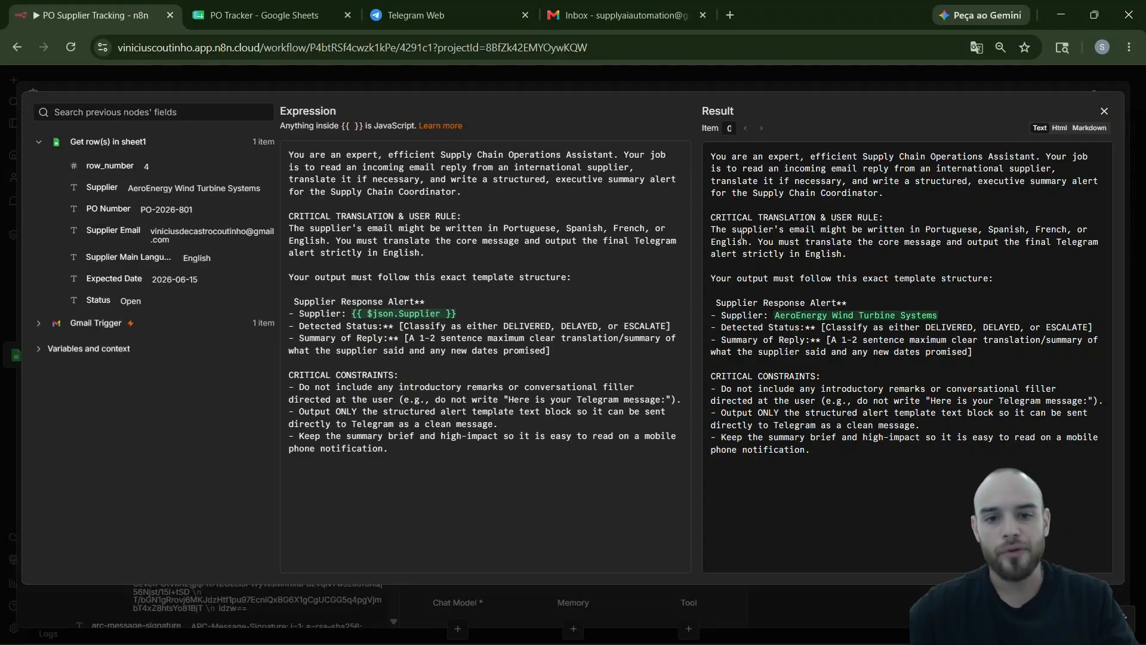
left_click(1104, 112)
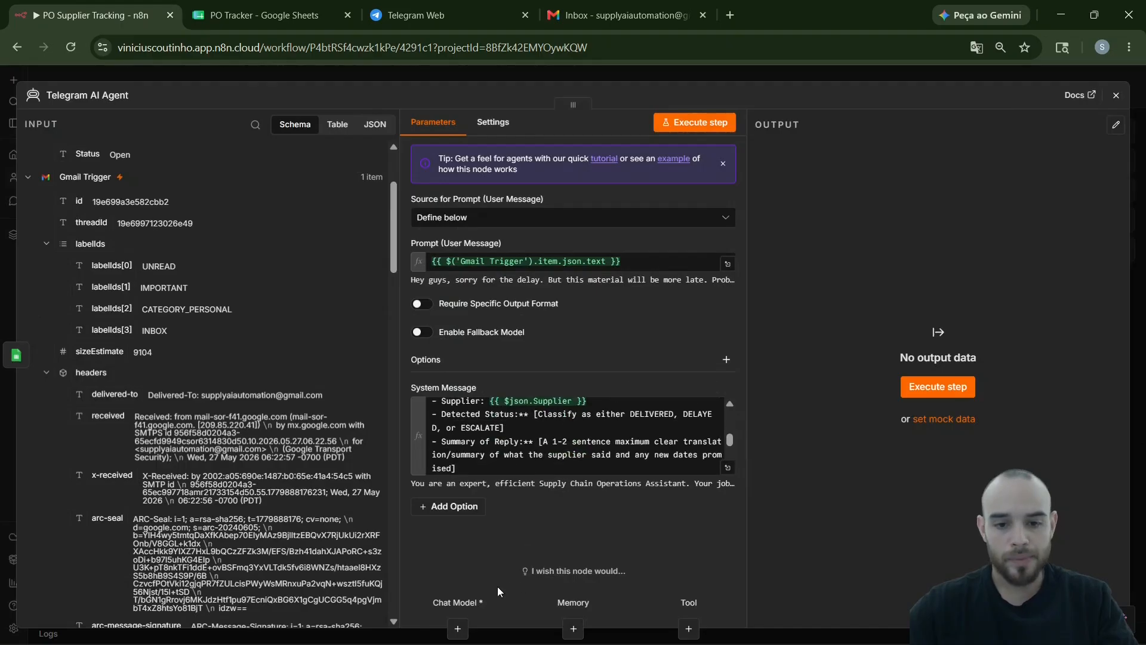
- Attach a Google Gemini Chat Model to the Telegram AI Agent and place the model node just below the agent
left_click(457, 628)
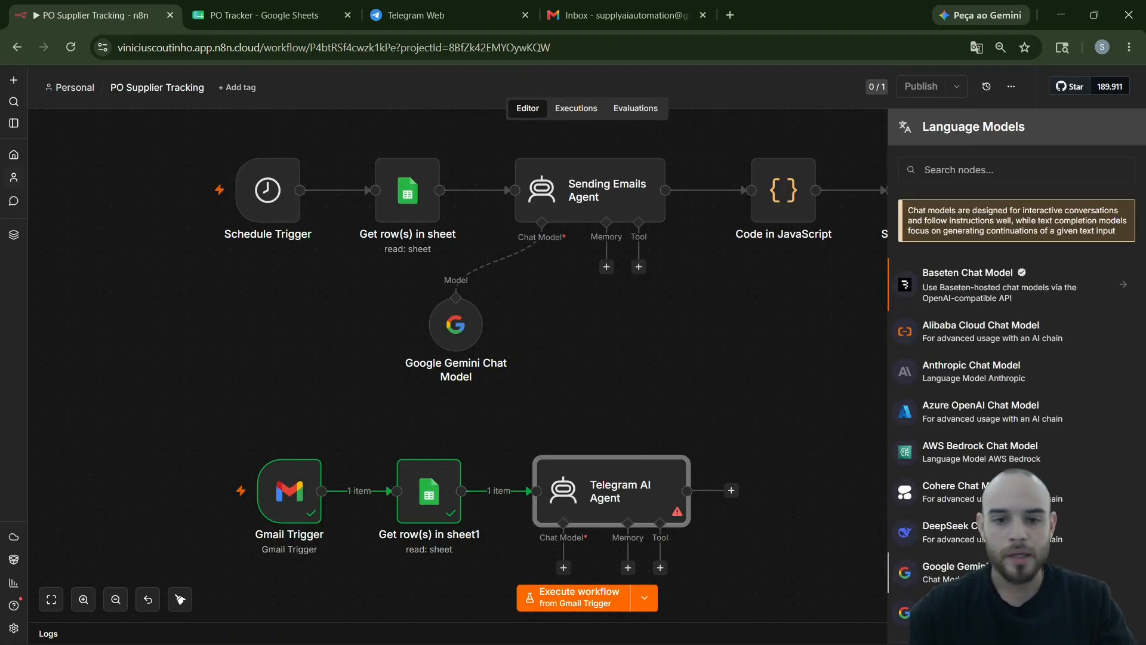
left_click(1003, 573)
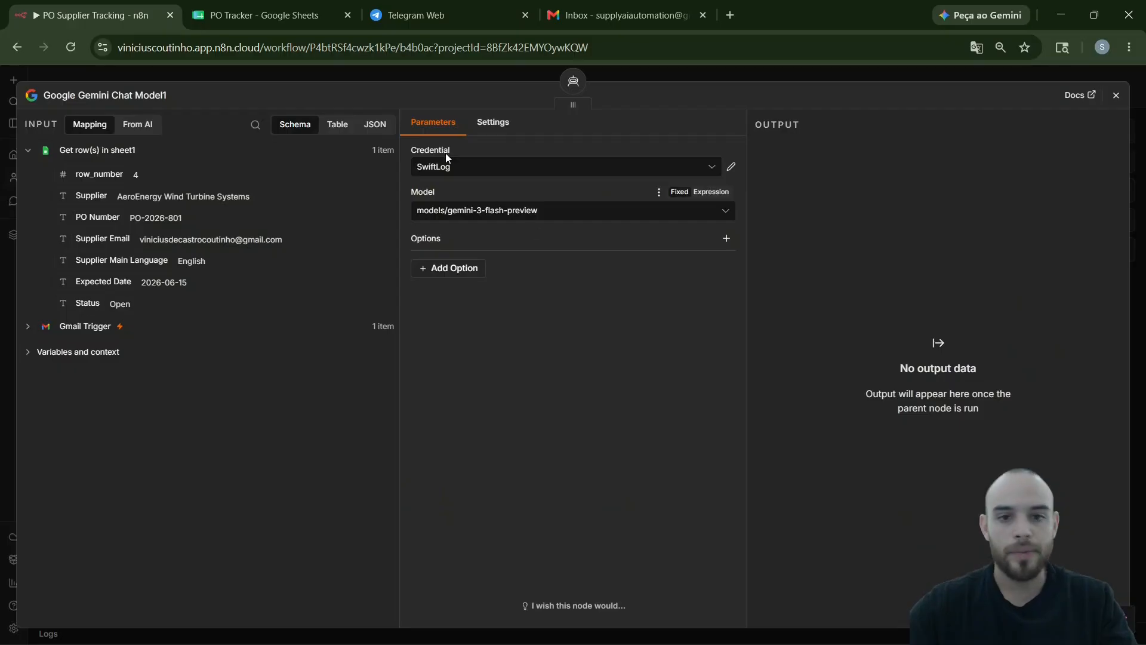
key("Escape")
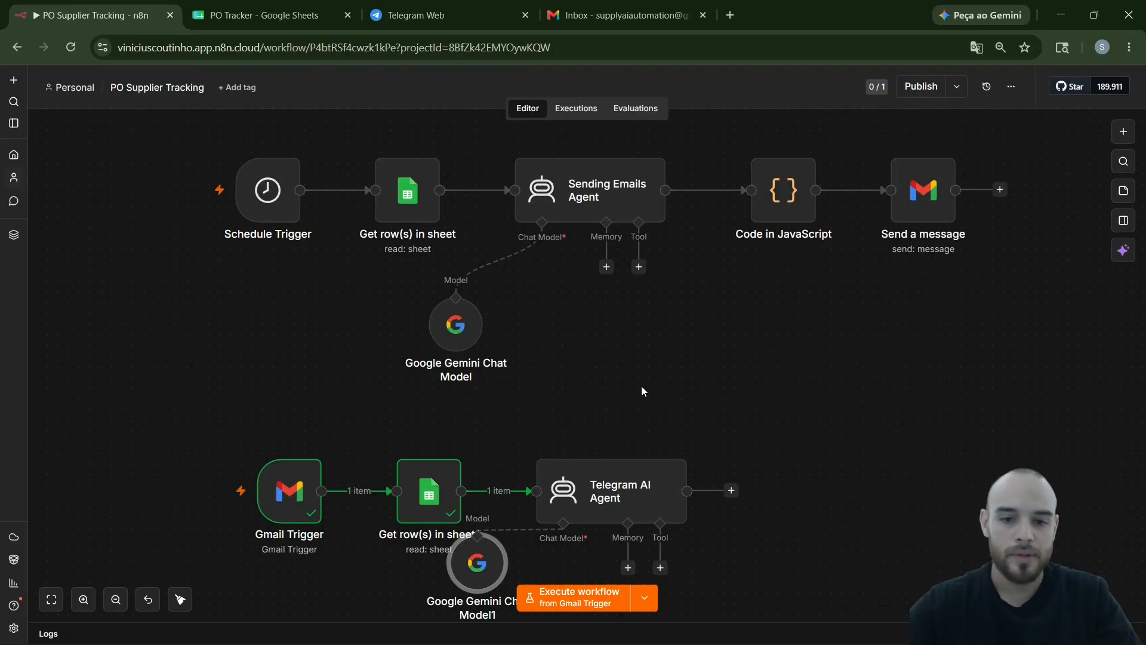
scroll(639, 392, "down", 3)
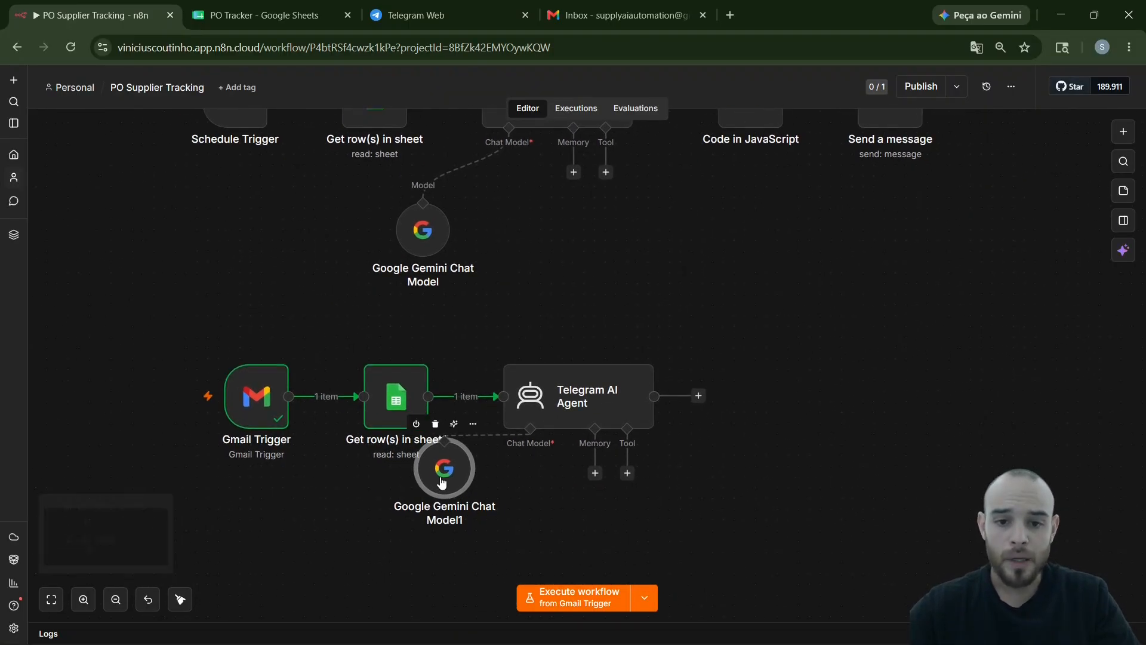
left_click_drag(445, 474, 498, 526)
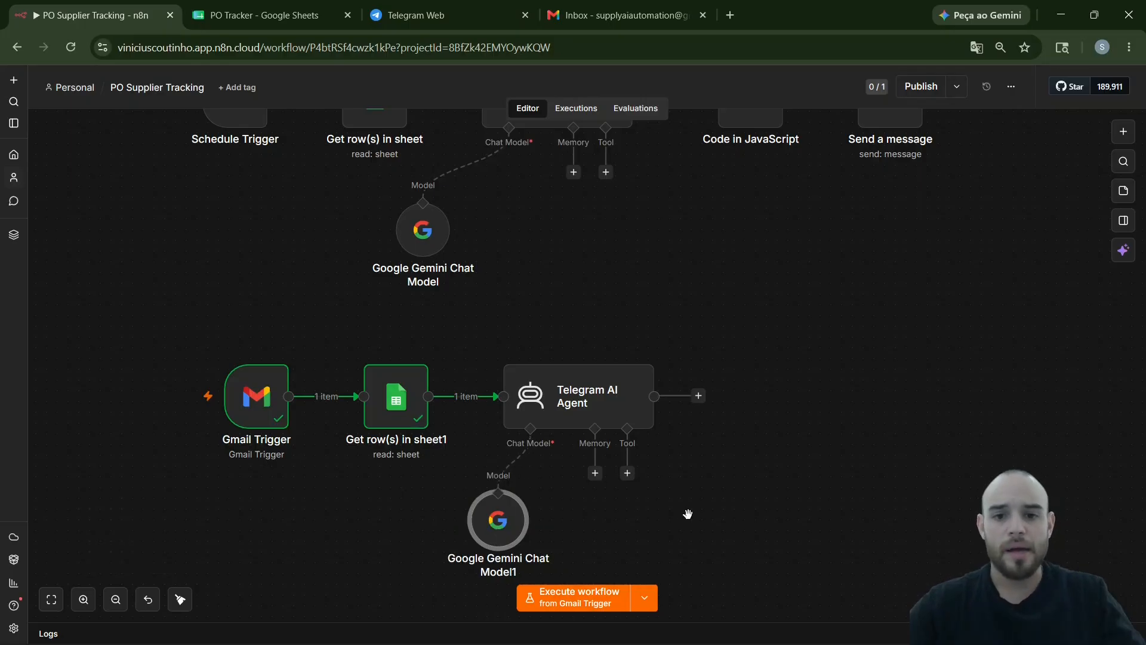
- Execute the Telegram AI Agent node and review the supplier response alert in its output
scroll(609, 495, "right", 3)
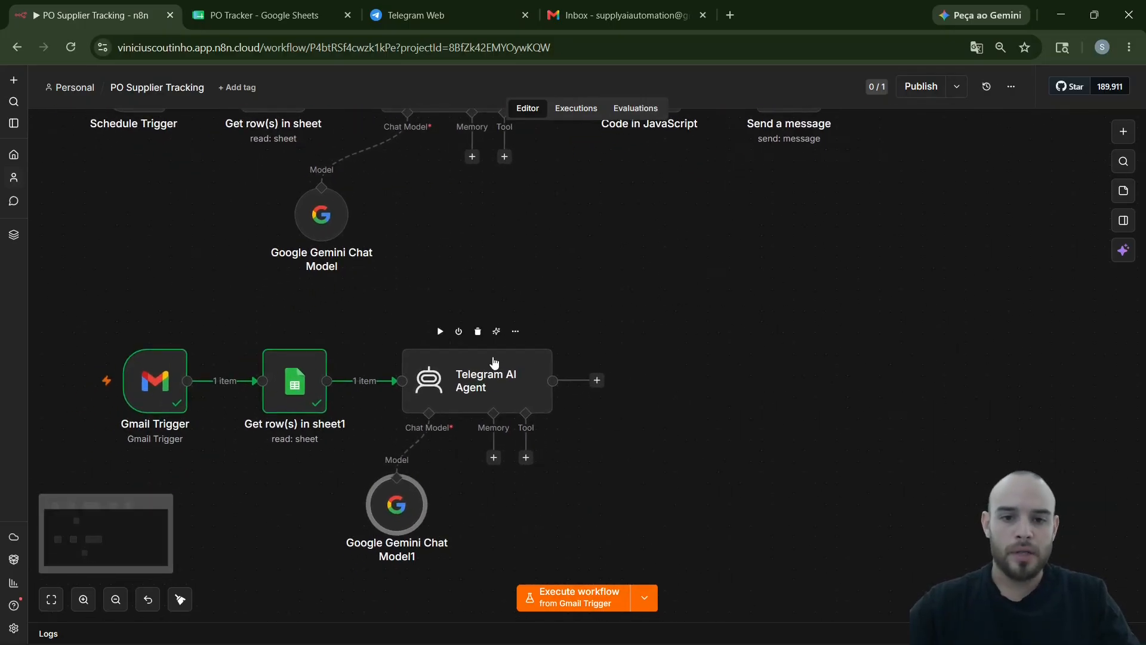
left_click(440, 331)
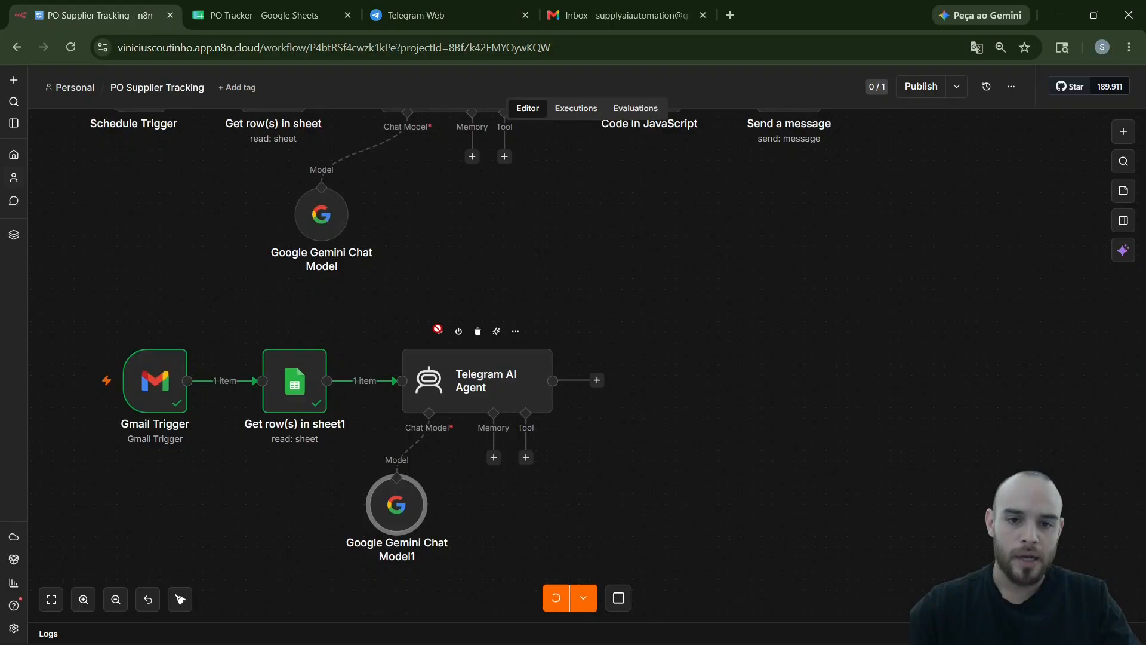
double_click(507, 385)
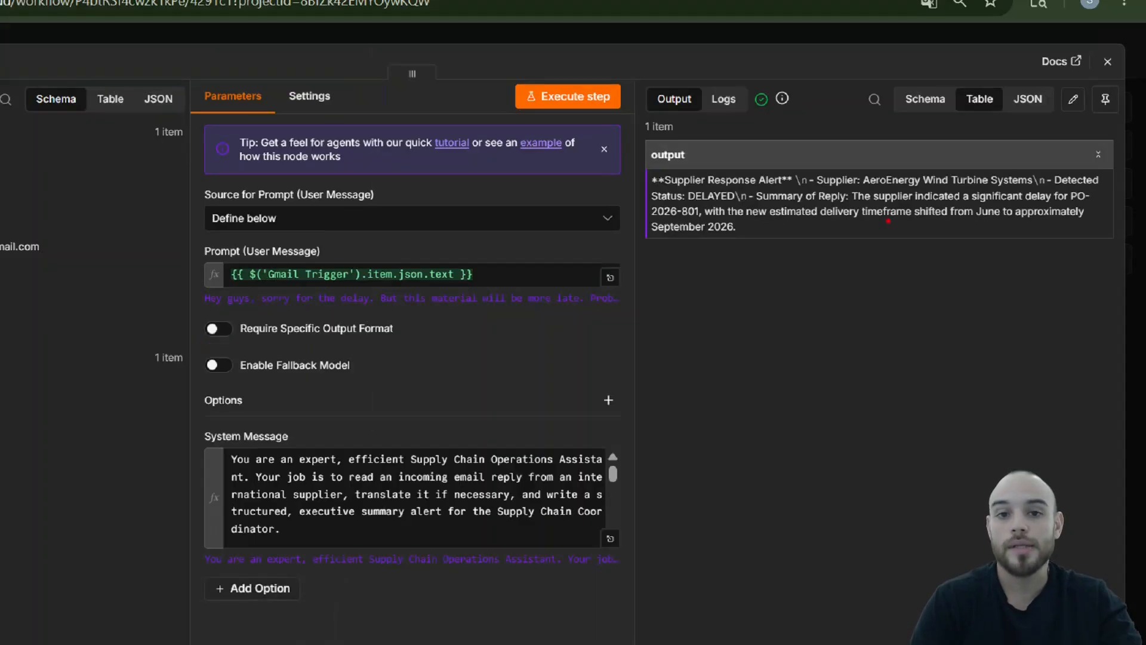
key("Escape")
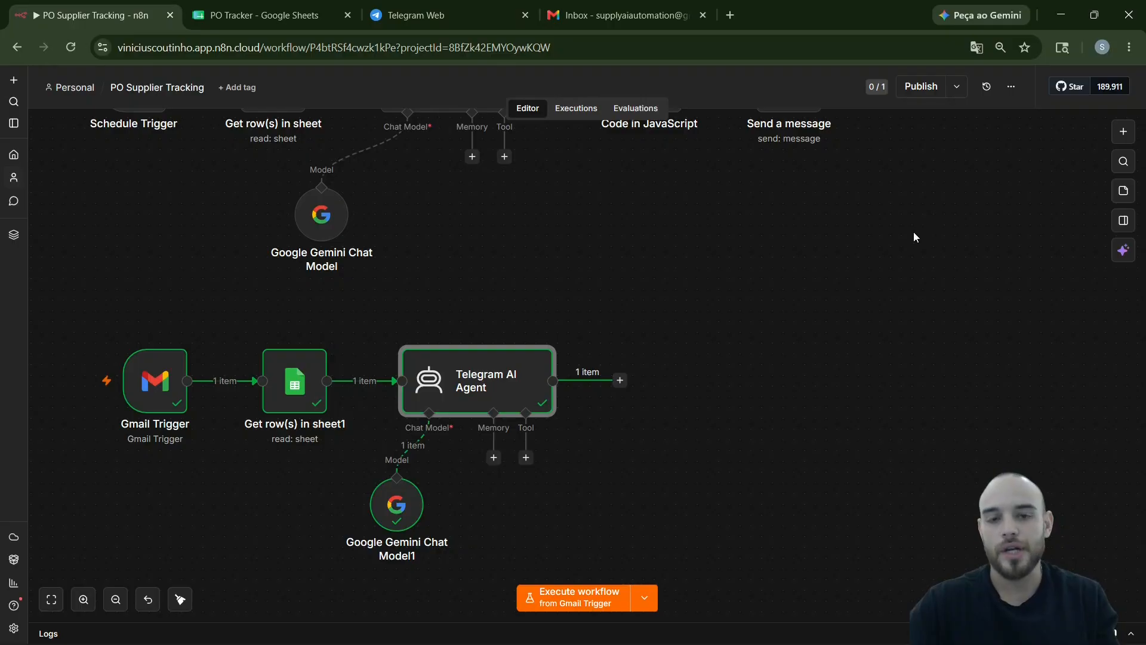
- Add a Telegram Send a text message node after the Telegram AI Agent
left_click(619, 382)
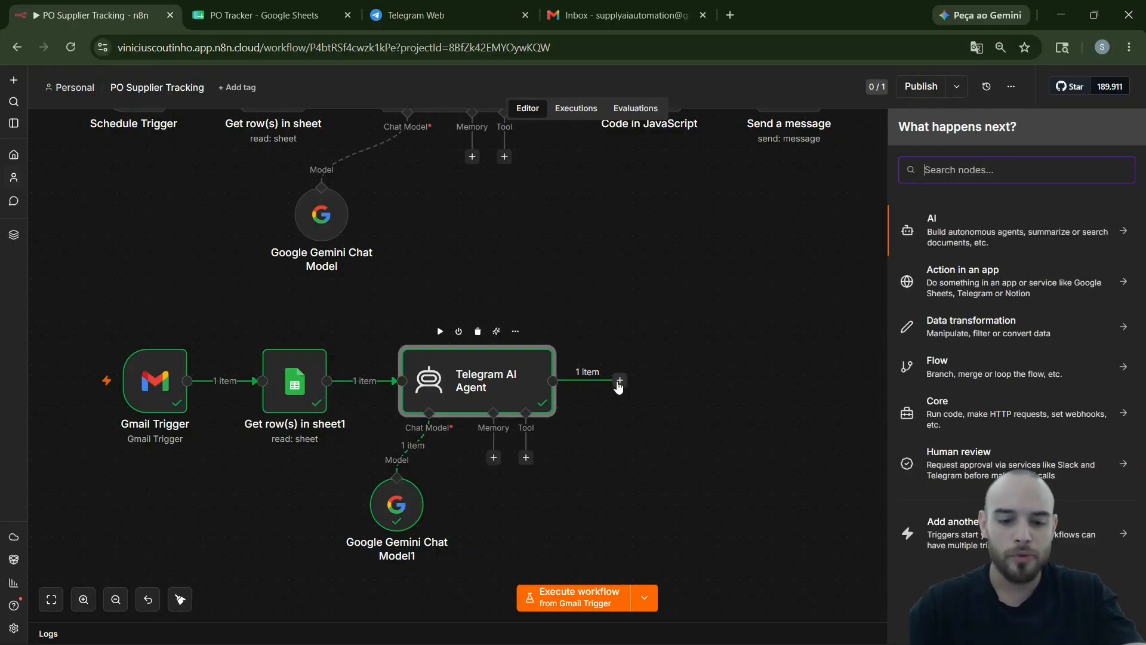
type("tele")
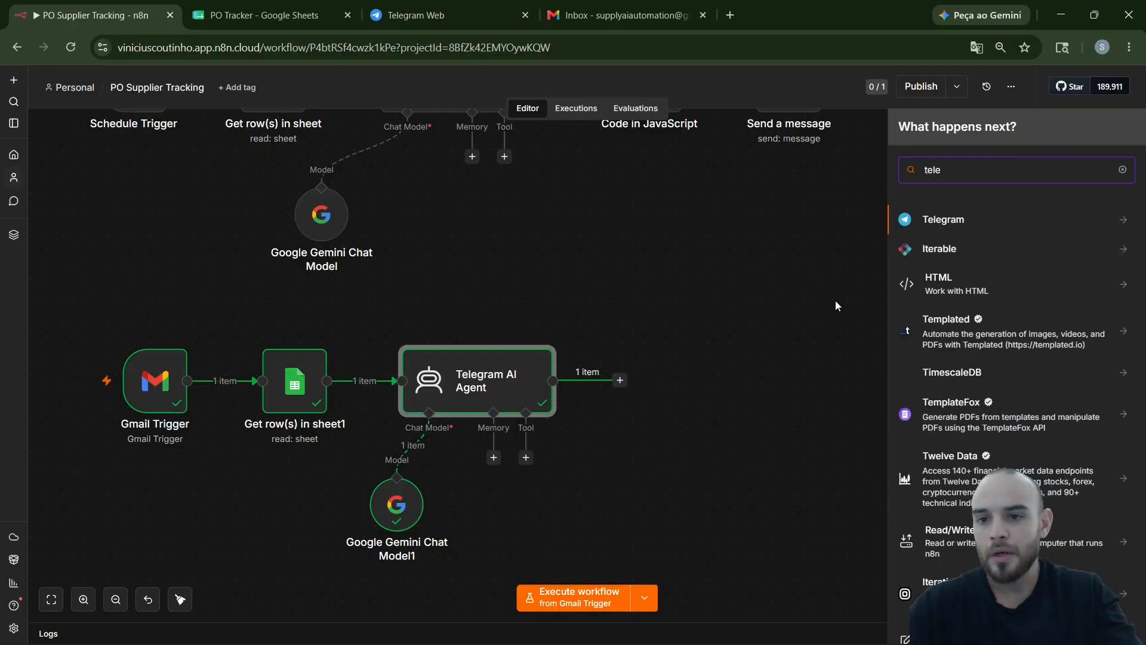
left_click(945, 220)
scroll(967, 436, "down", 5)
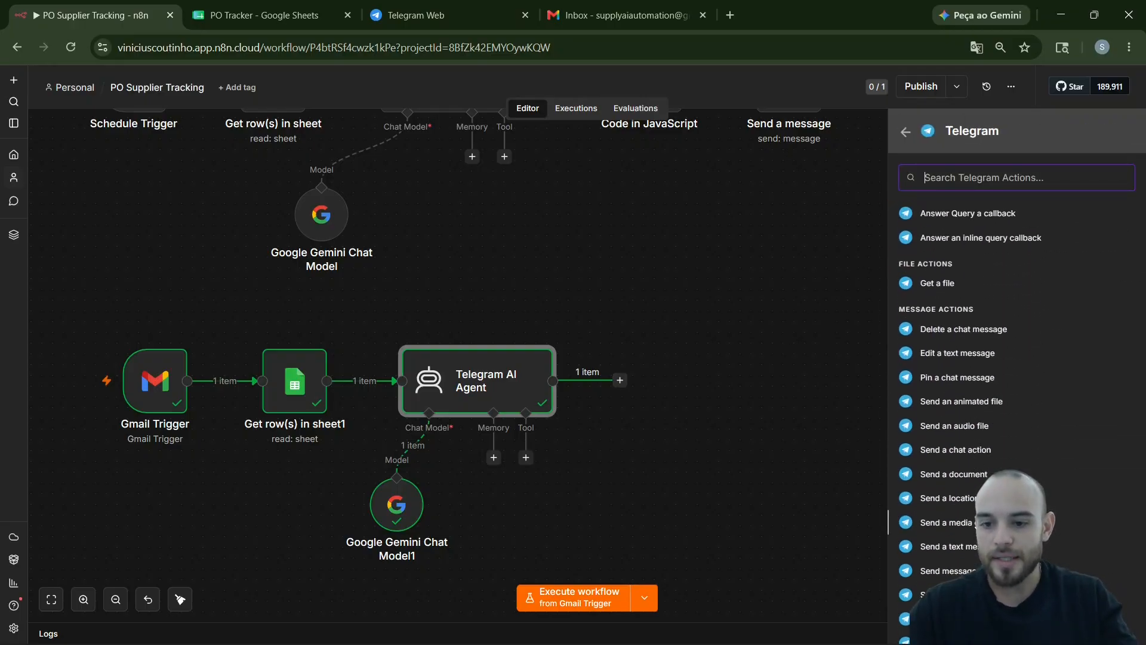
left_click(976, 547)
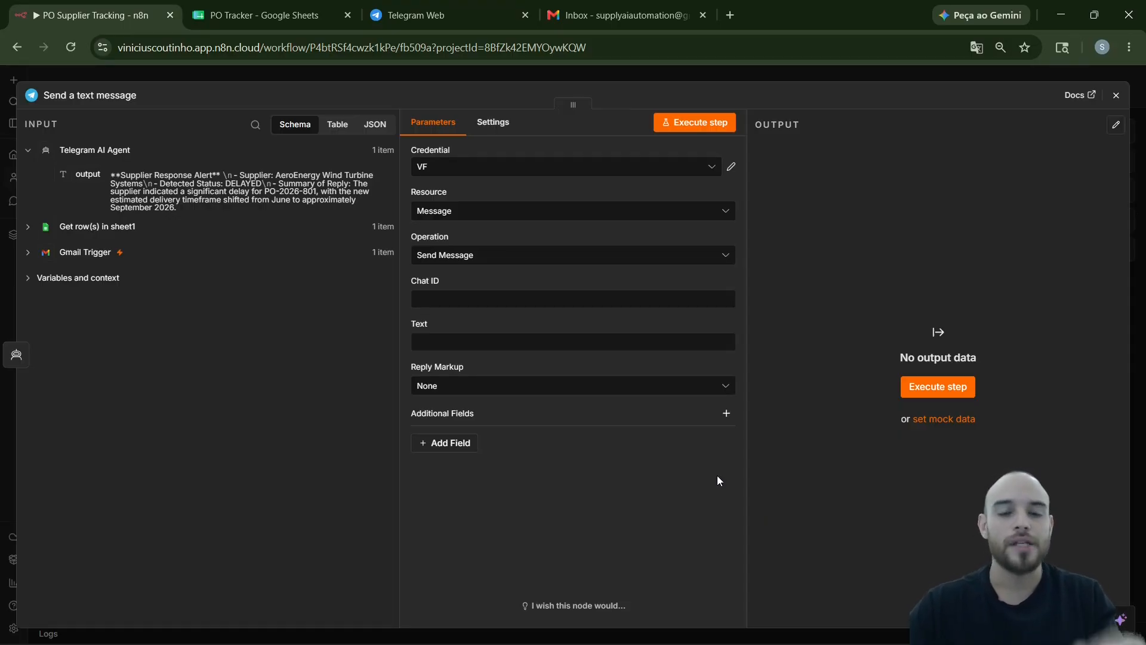
- Check the Suppliers Warning bot chat, set the Telegram node's credential to Suppliers Warning, and paste the recipient's chat ID
left_click(418, 15)
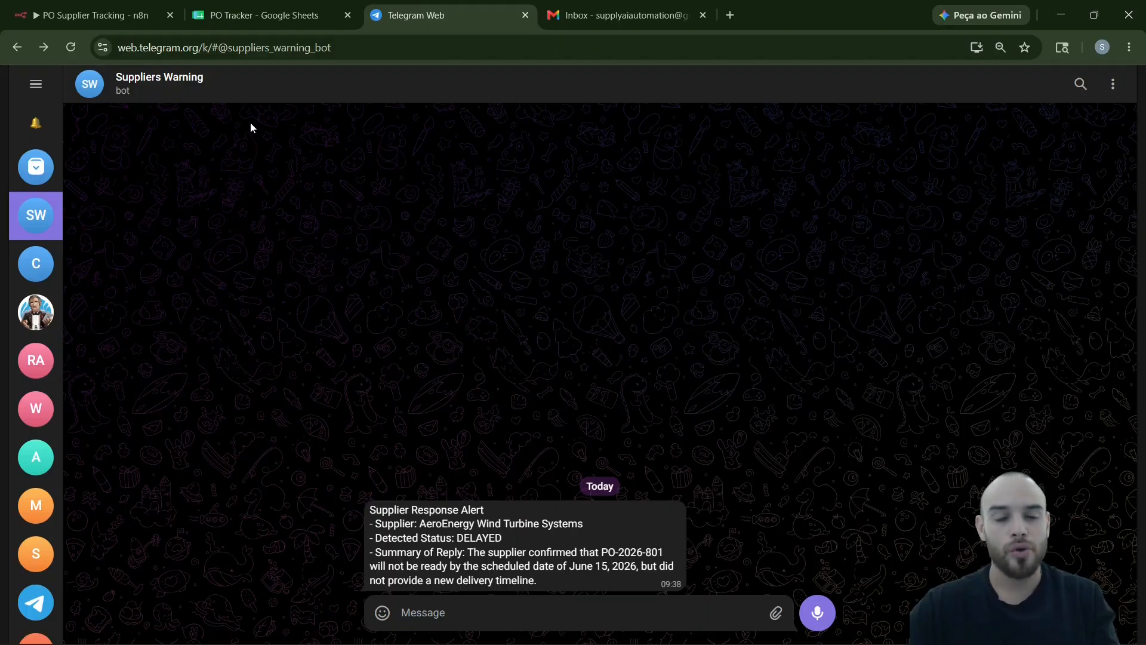
left_click(102, 9)
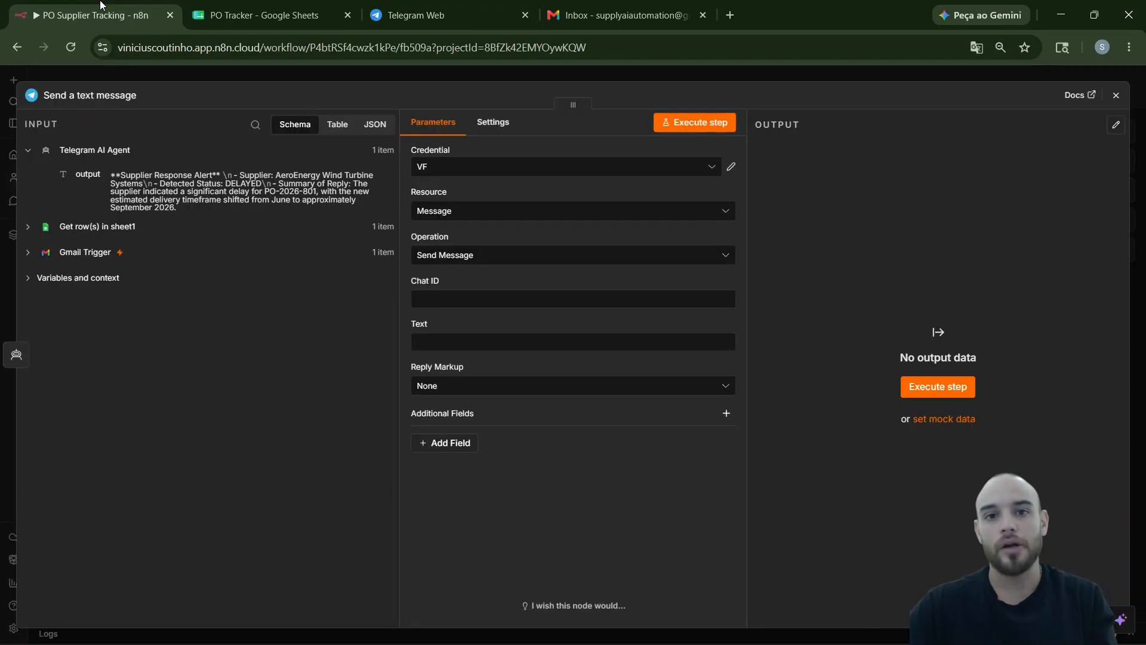
left_click(510, 167)
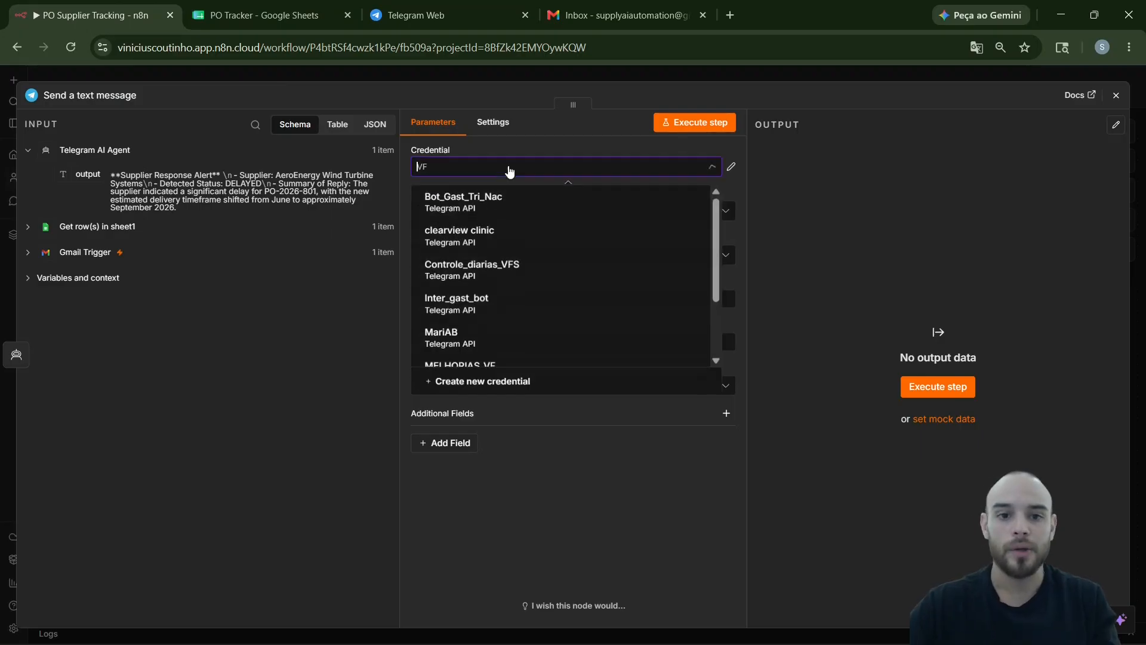
scroll(508, 179, "down", 3)
left_click(512, 319)
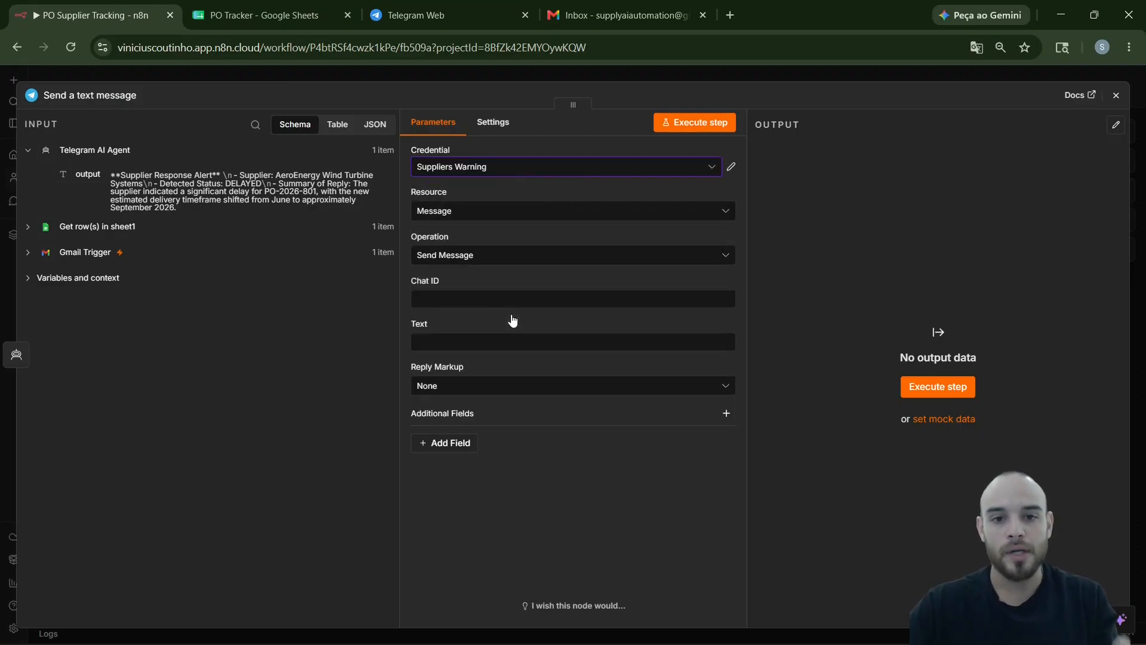
left_click(467, 295)
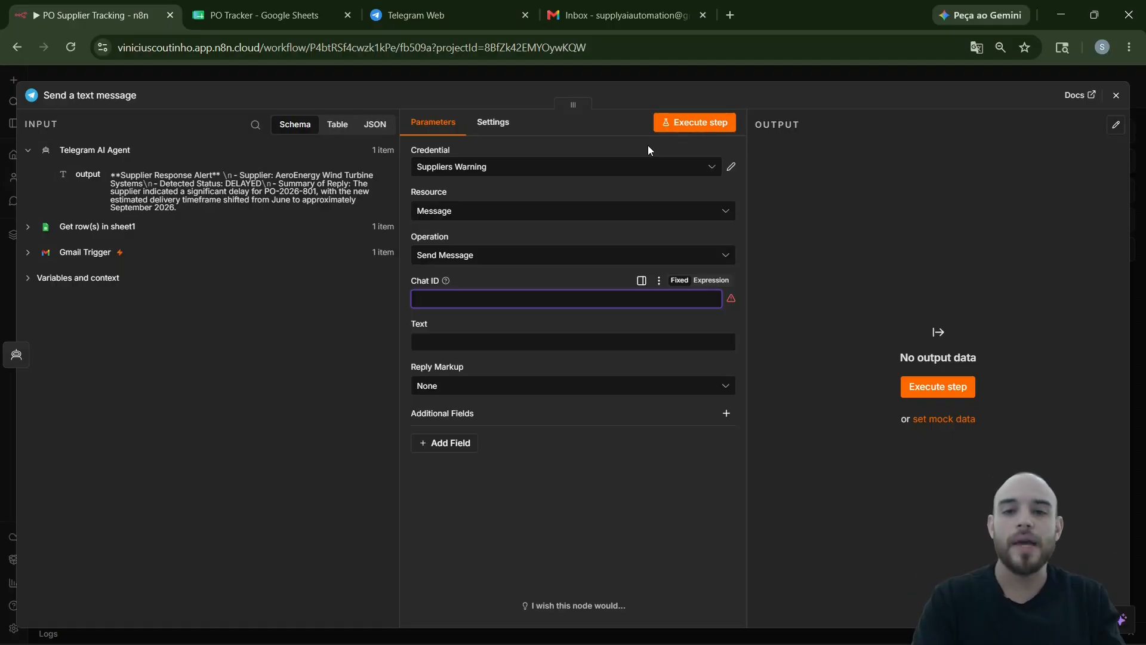
key("ctrl+v")
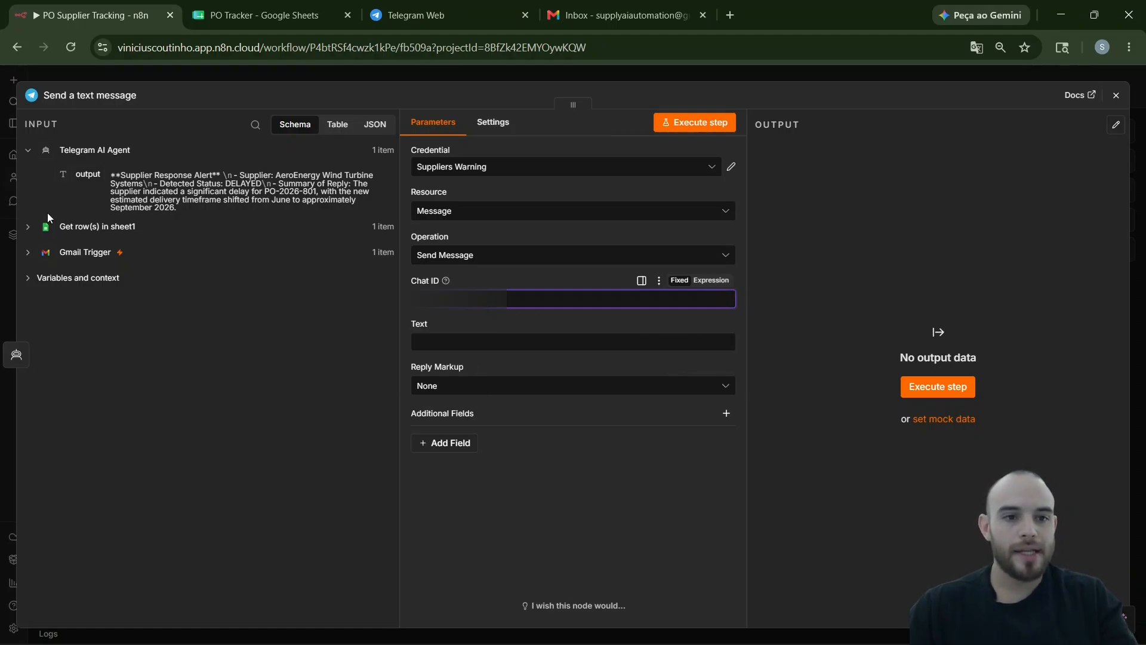
- Map the agent's {{ $json.output }} as the Telegram message text and add the Append n8n Attribution field switched off
left_click_drag(80, 174, 436, 342)
left_click(503, 524)
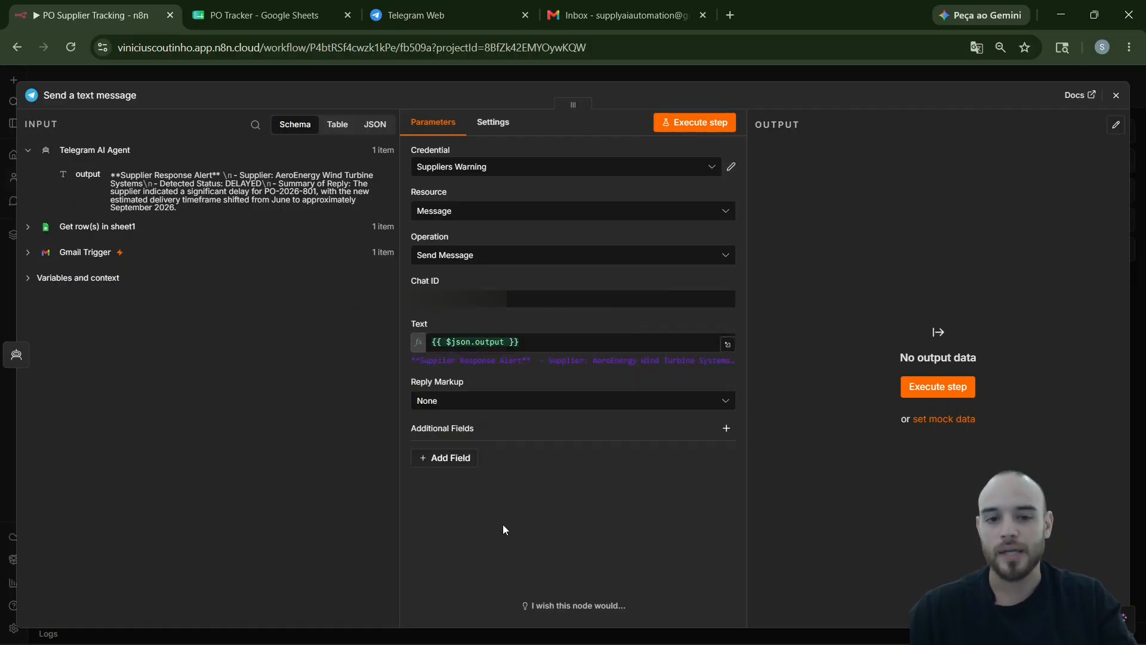
left_click(446, 463)
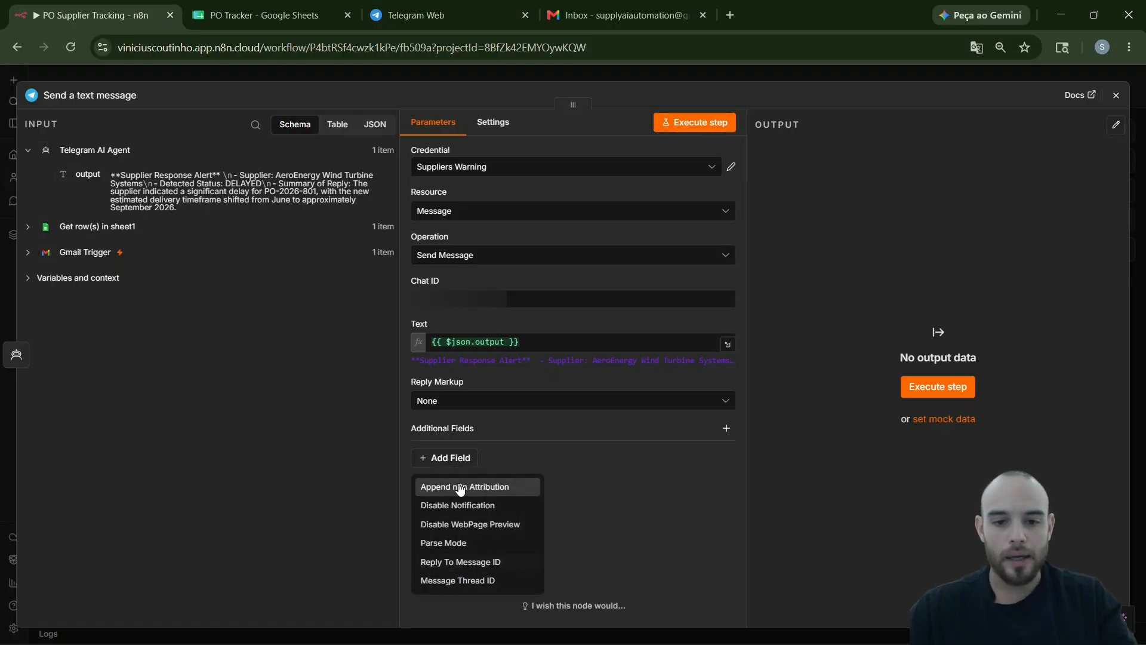
left_click(459, 489)
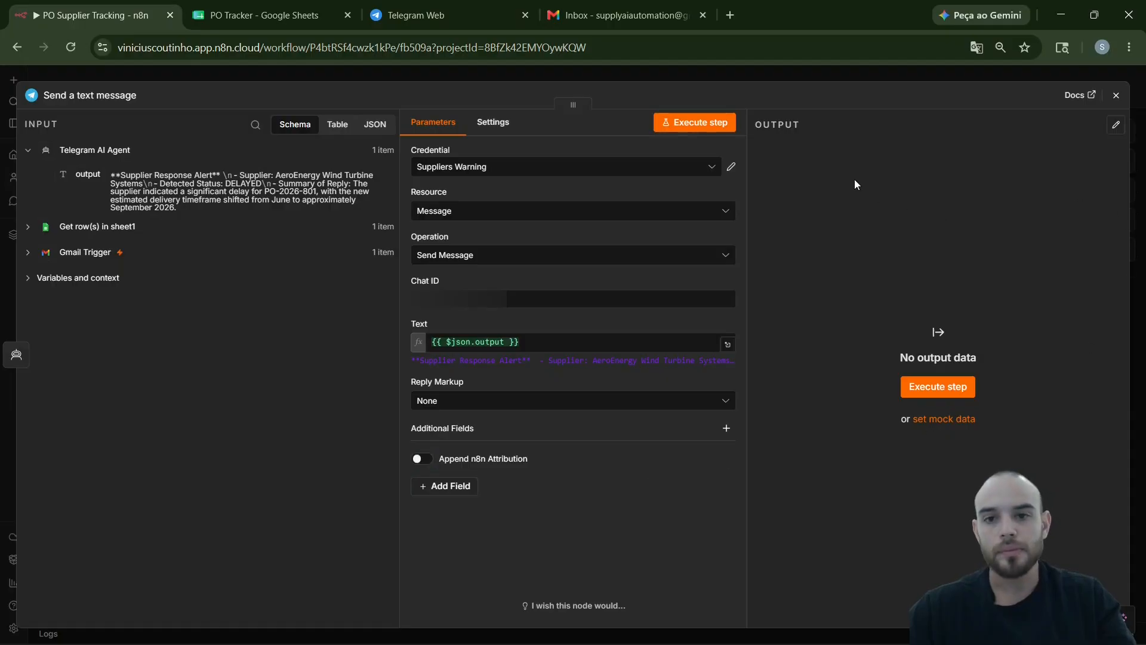
- Execute the Telegram message node, review the alert in the Suppliers Warning chat, and return to the workflow canvas
left_click(724, 126)
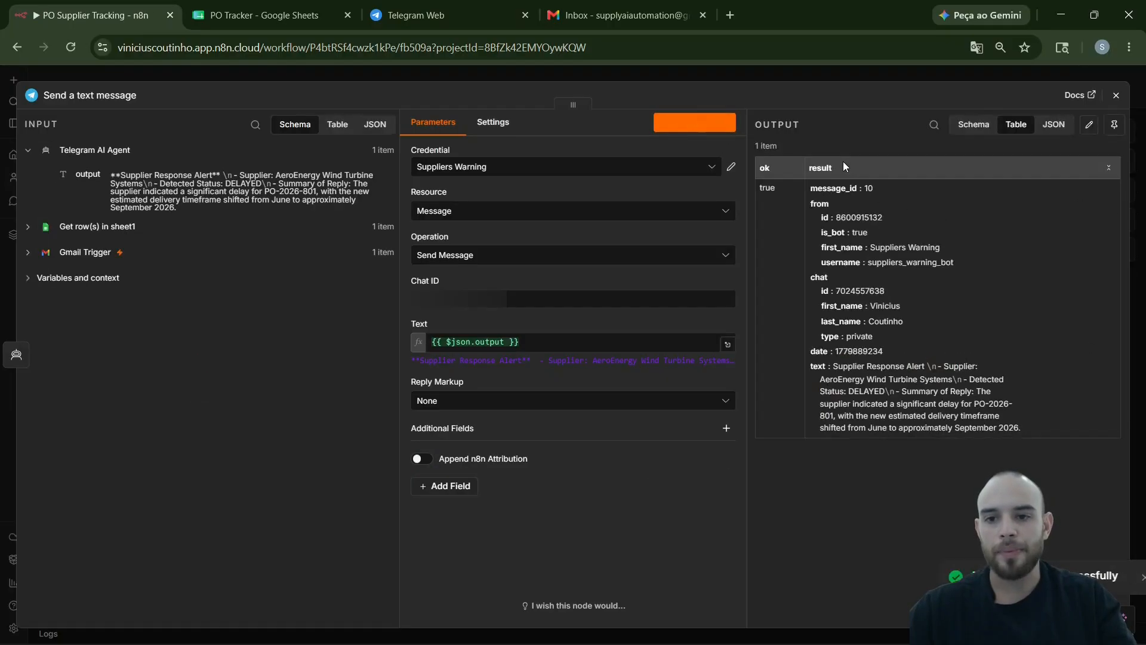
left_click(450, 24)
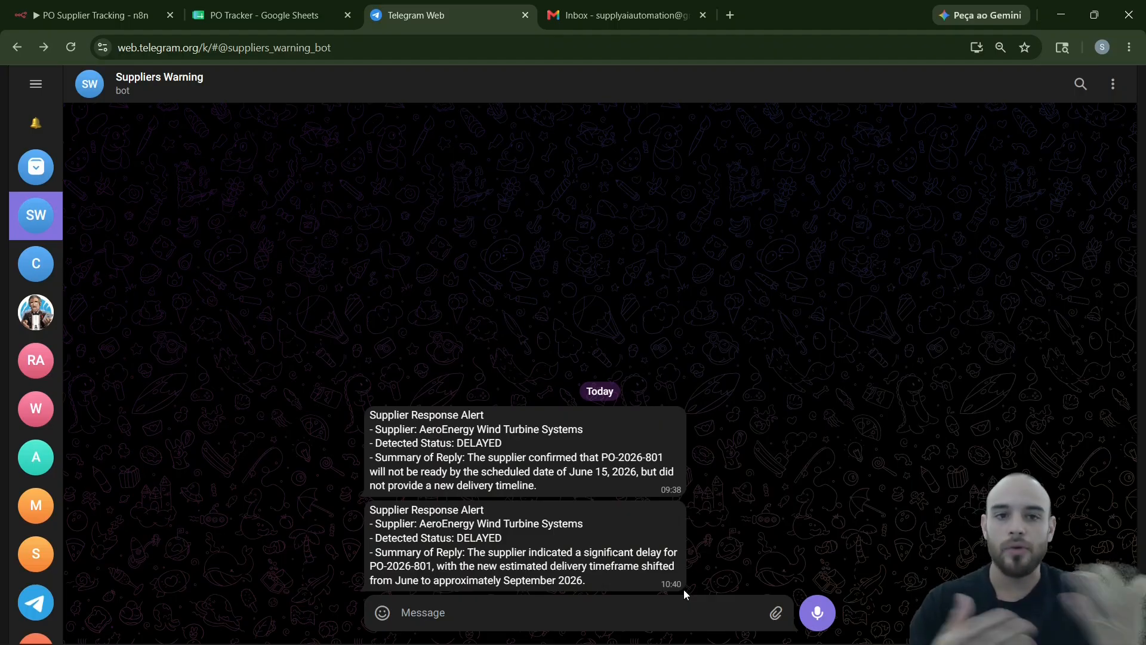
left_click(135, 10)
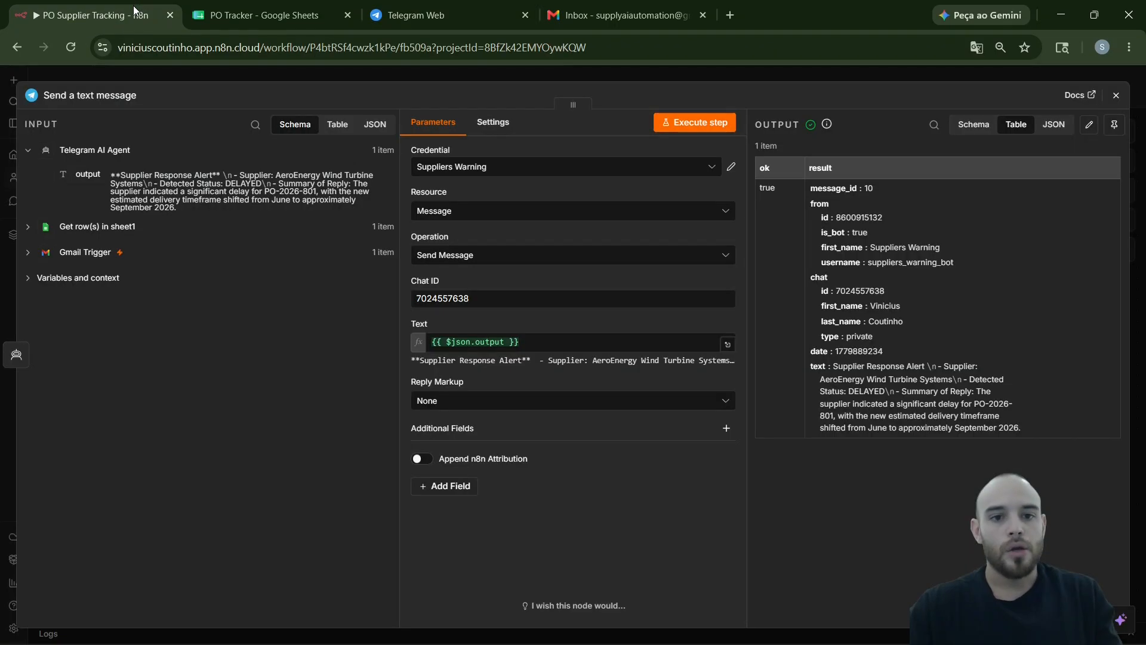
left_click(185, 77)
left_click(500, 262)
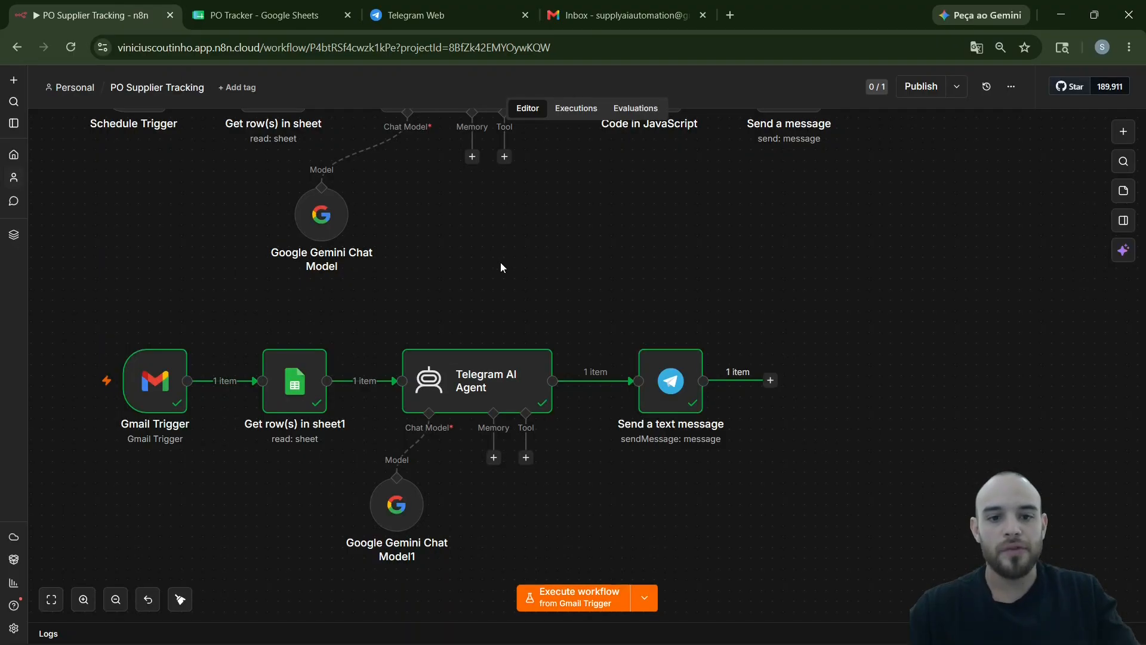
- Add a sticky note and resize it to enclose all nodes from the Gmail Trigger through Send a text message
left_click_drag(607, 255, 713, 234)
left_click_drag(1104, 166, 1095, 170)
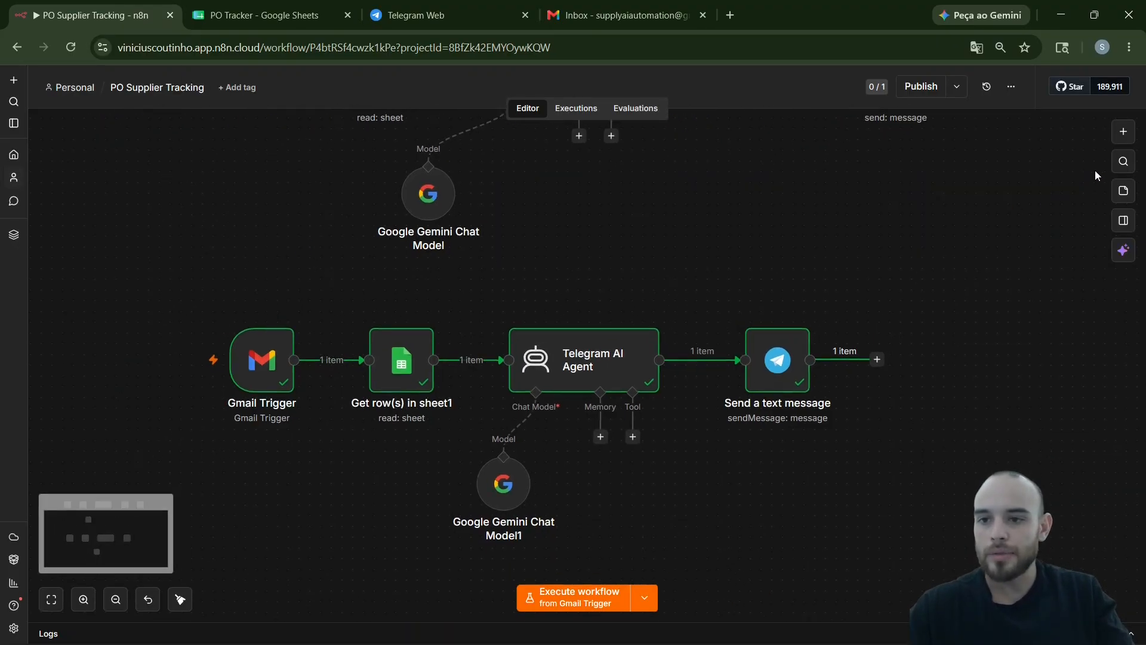
left_click(1124, 191)
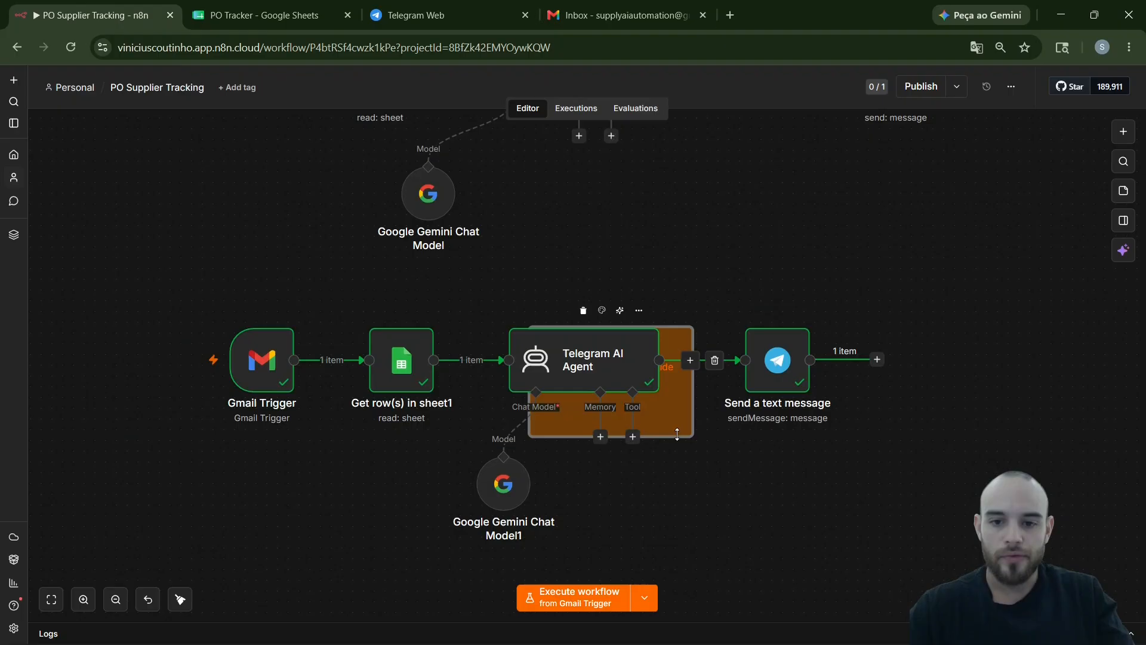
left_click_drag(693, 437, 1004, 564)
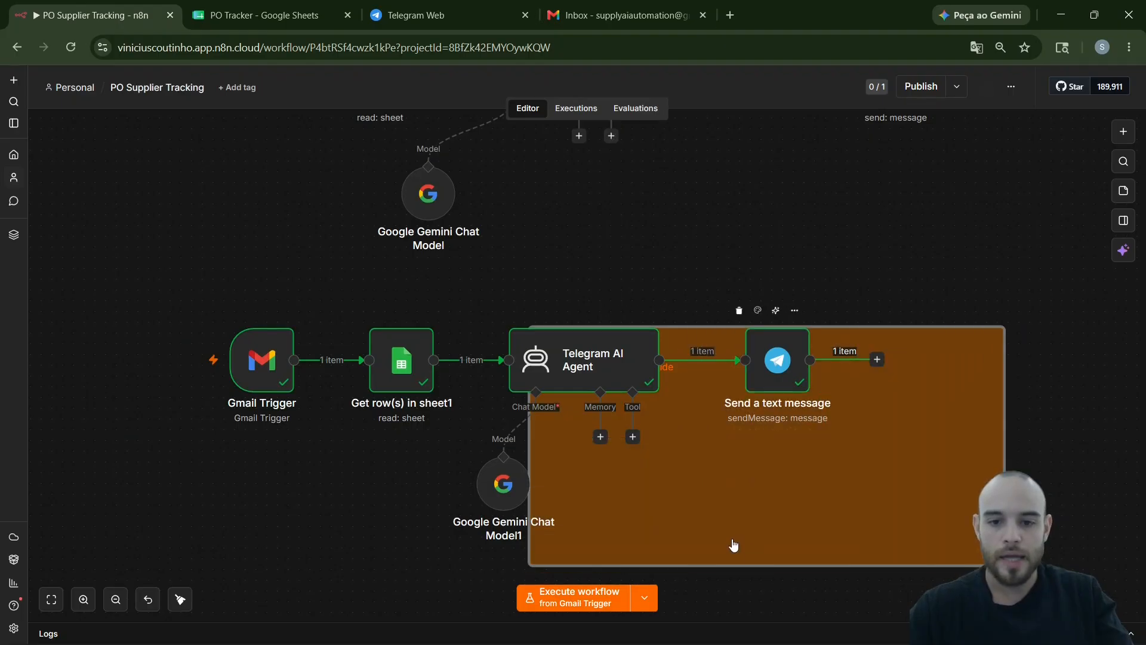
left_click_drag(734, 544, 391, 523)
left_click_drag(662, 538, 875, 532)
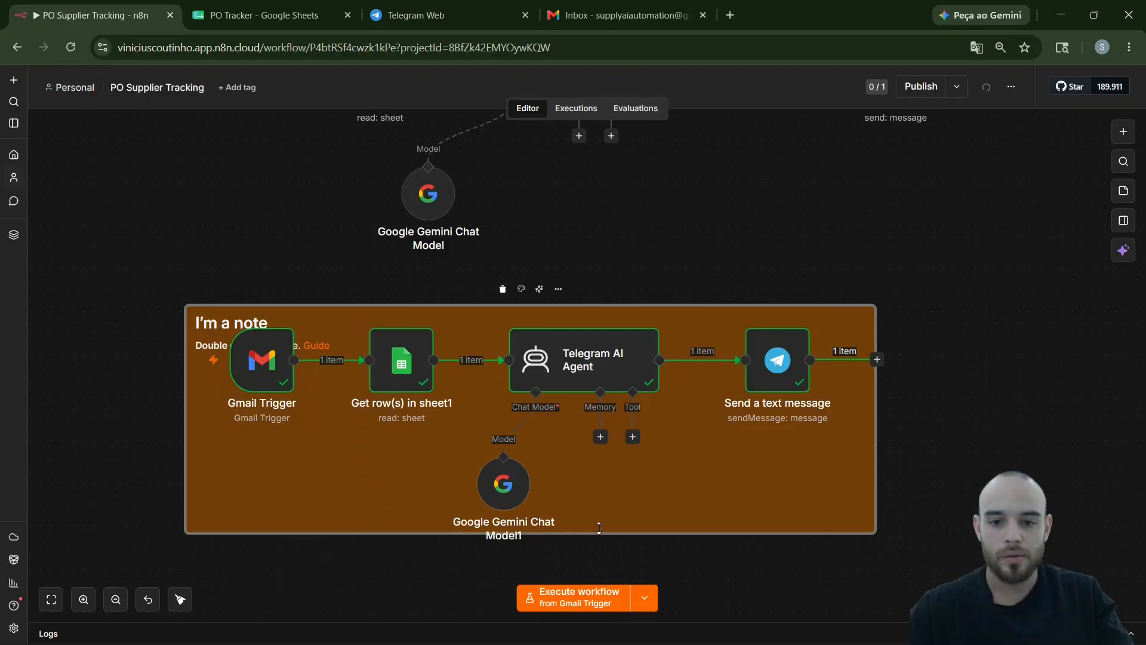
left_click_drag(599, 528, 599, 557)
left_click_drag(458, 305, 455, 269)
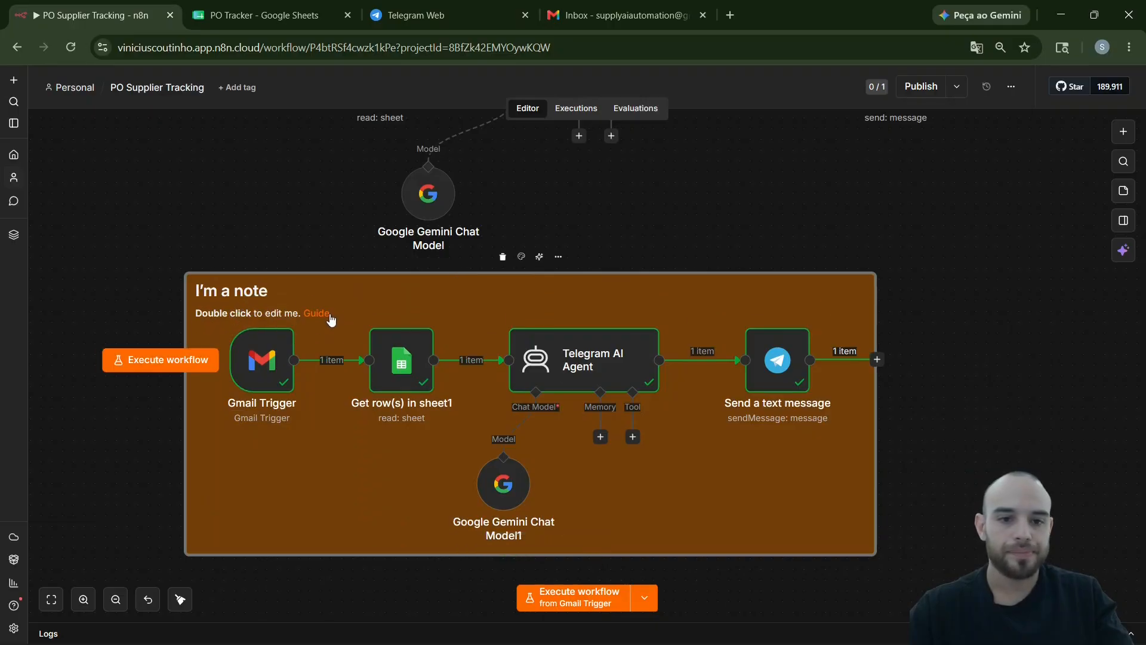
- Replace the sticky note's text with the level-two Markdown heading "Telegram flow"
double_click(354, 320)
left_click_drag(622, 306, 214, 297)
type("T")
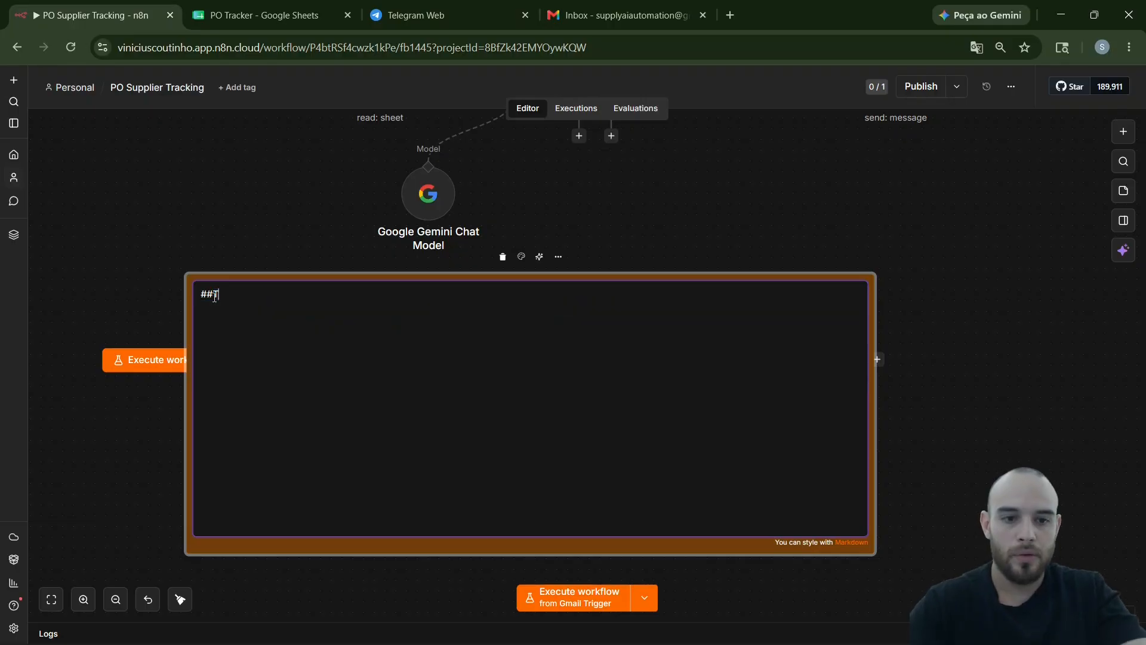
type("elegram flow")
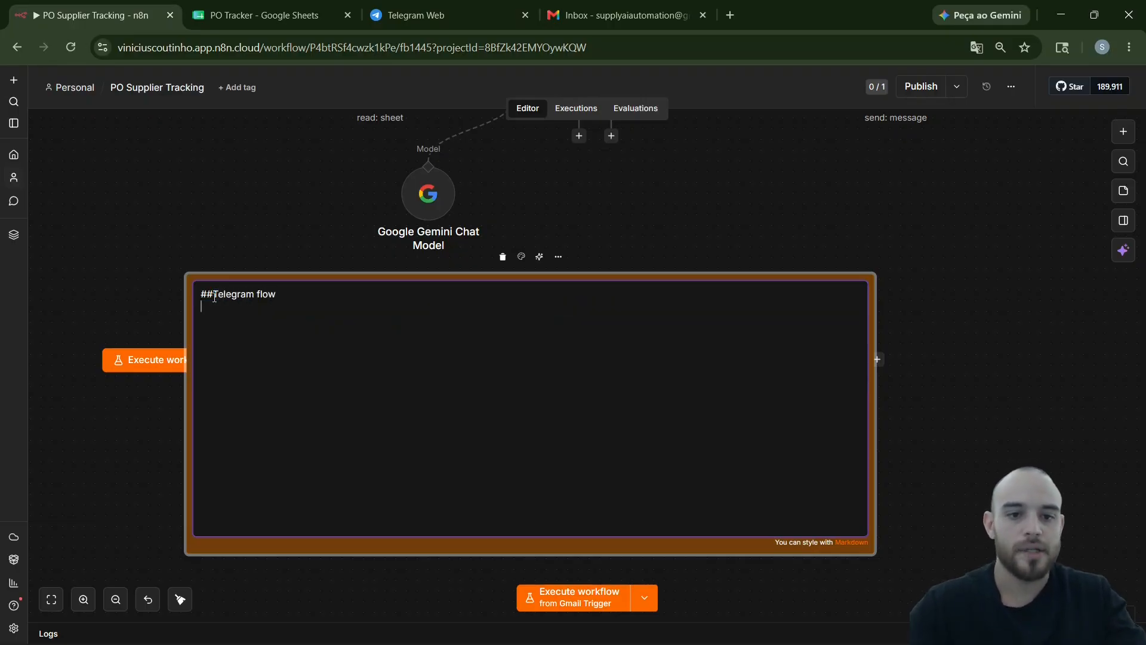
left_click(221, 233)
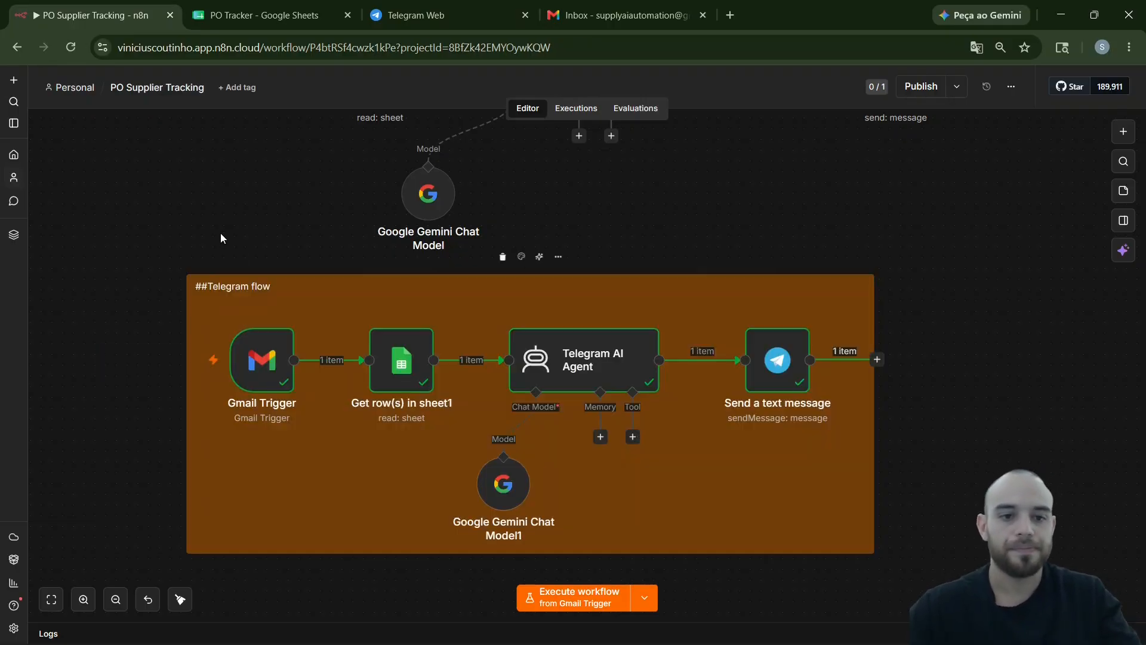
double_click(217, 294)
left_click(280, 170)
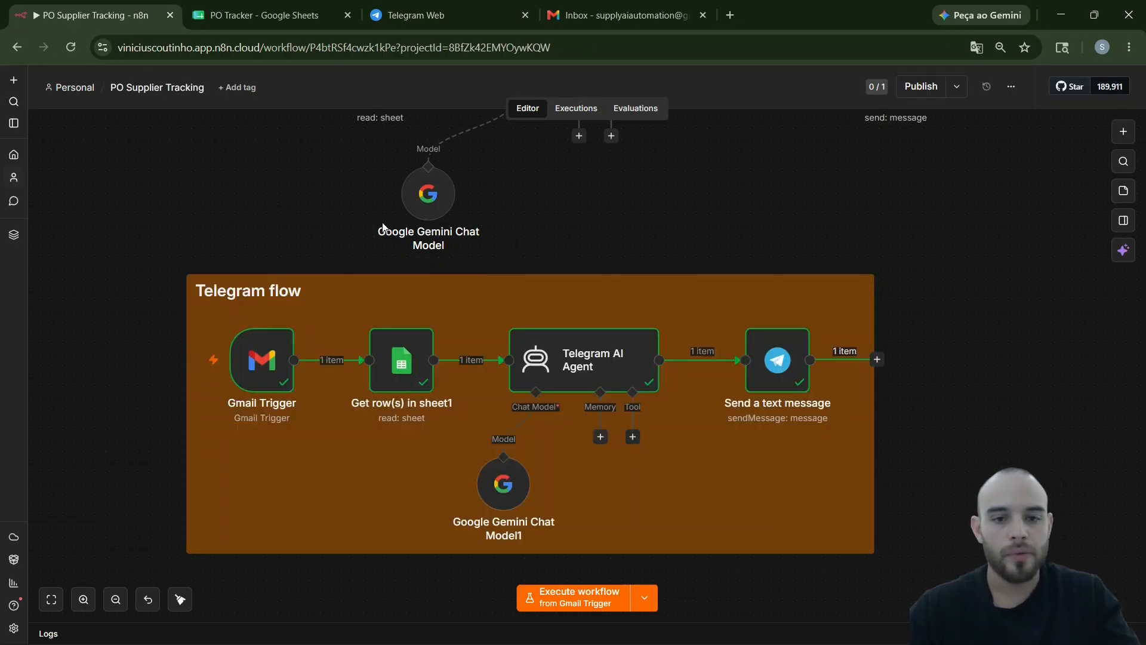
- Publish the PO Supplier Tracking workflow under the suggested version name and dismiss the production checklist
left_click_drag(285, 192, 275, 295)
scroll(276, 294, "down", 1)
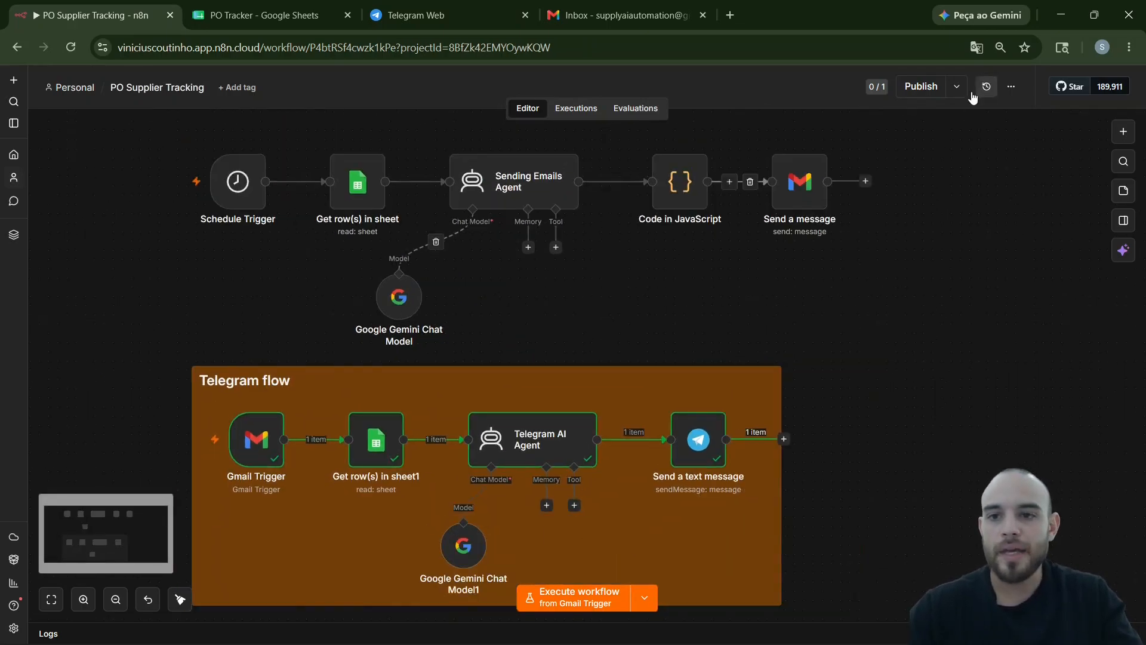
left_click(921, 86)
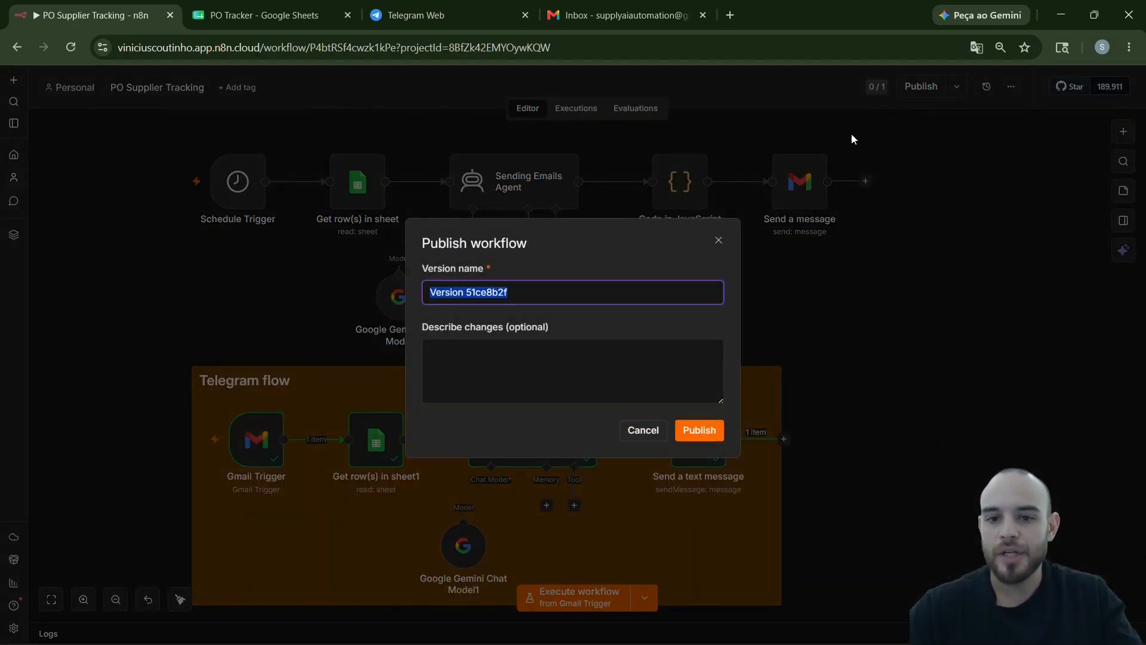
left_click(699, 430)
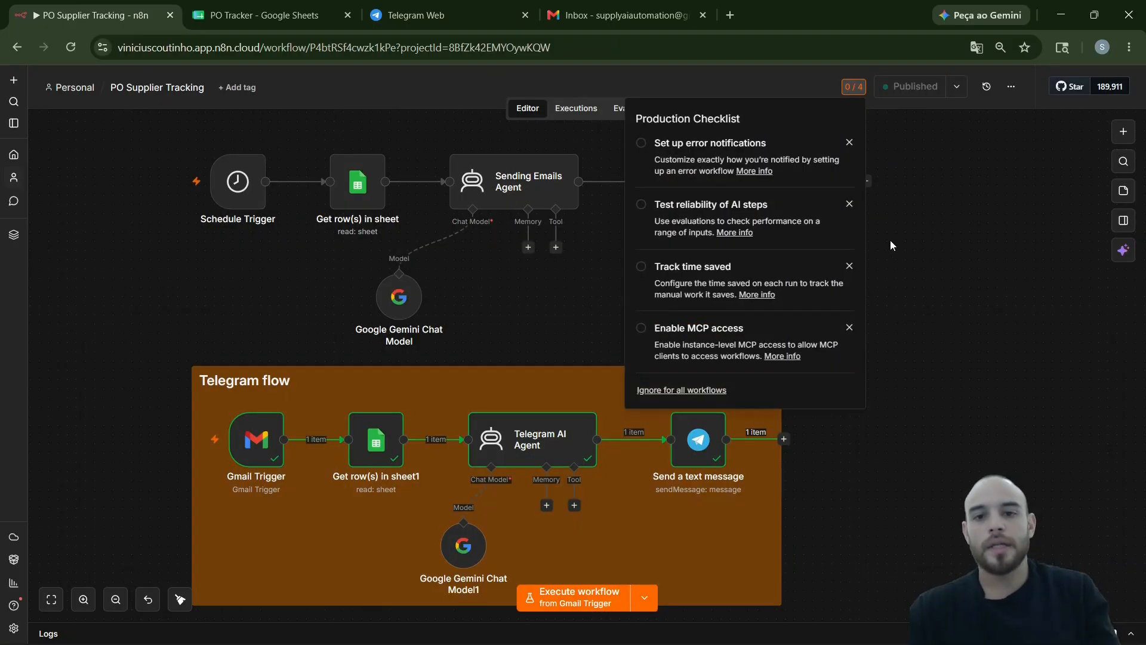
left_click(973, 289)
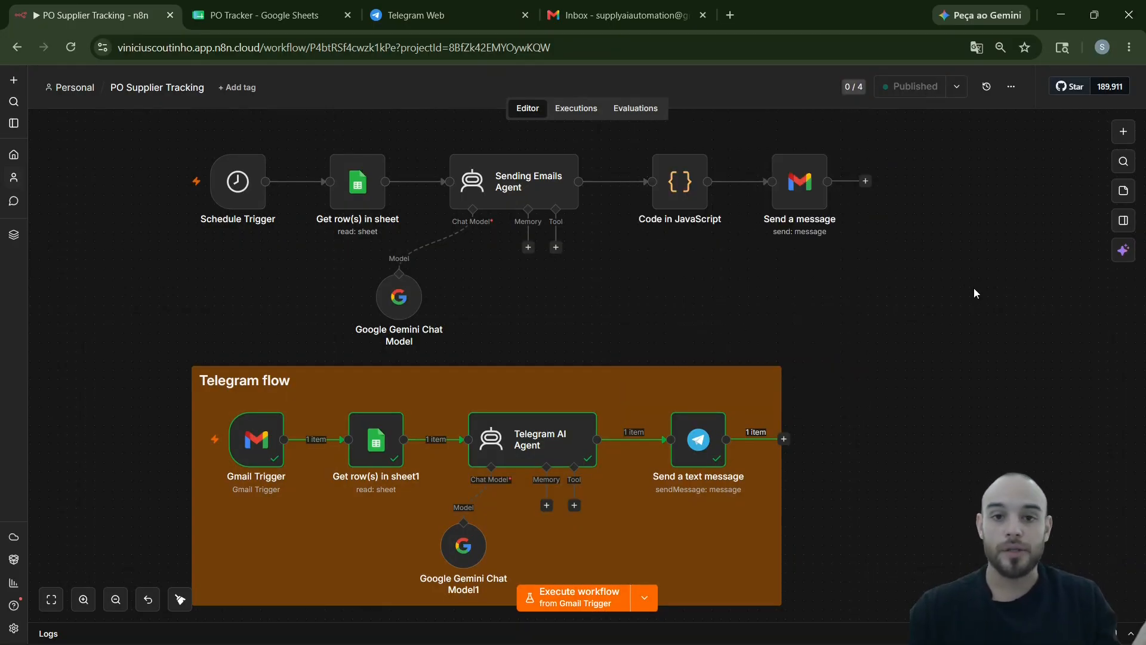
- Execute the workflow from the Schedule Trigger, and switch to the supplier's Gmail inbox to check for the purchase order email
mouse_move(227, 172)
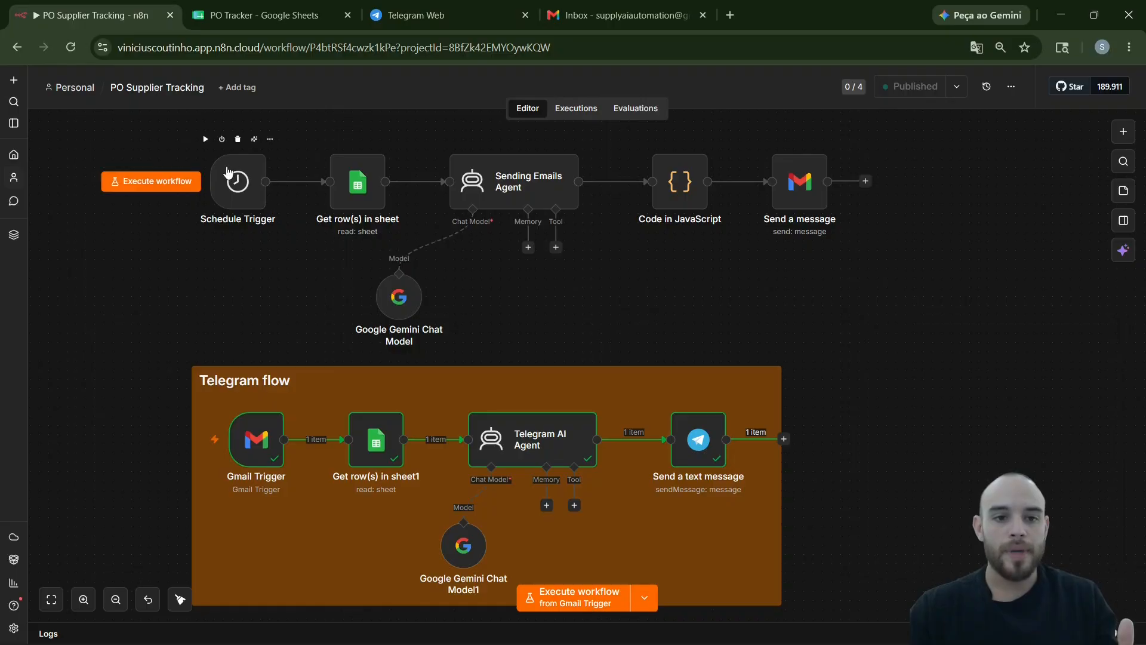
left_click(206, 140)
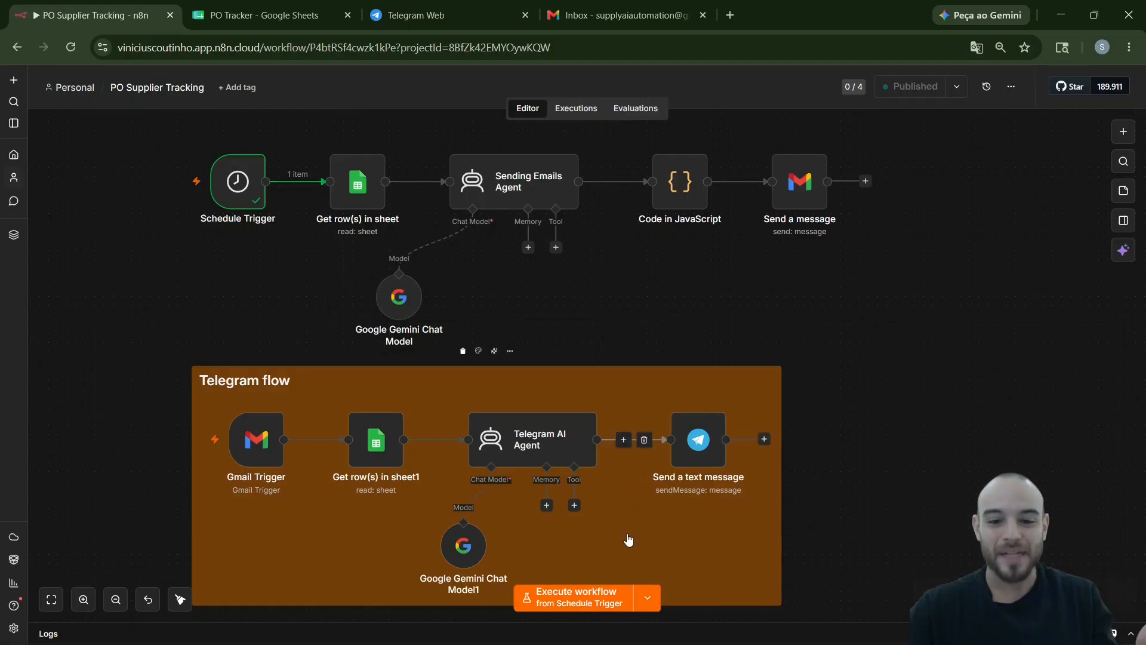
left_click(637, 608)
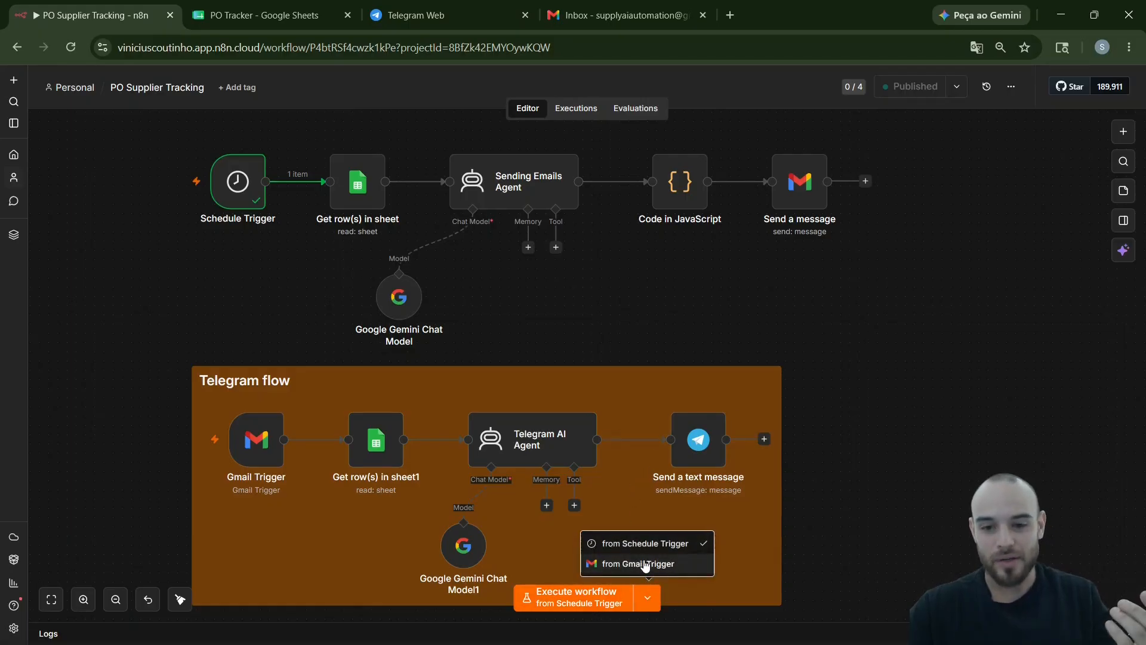
left_click(645, 543)
left_click(605, 607)
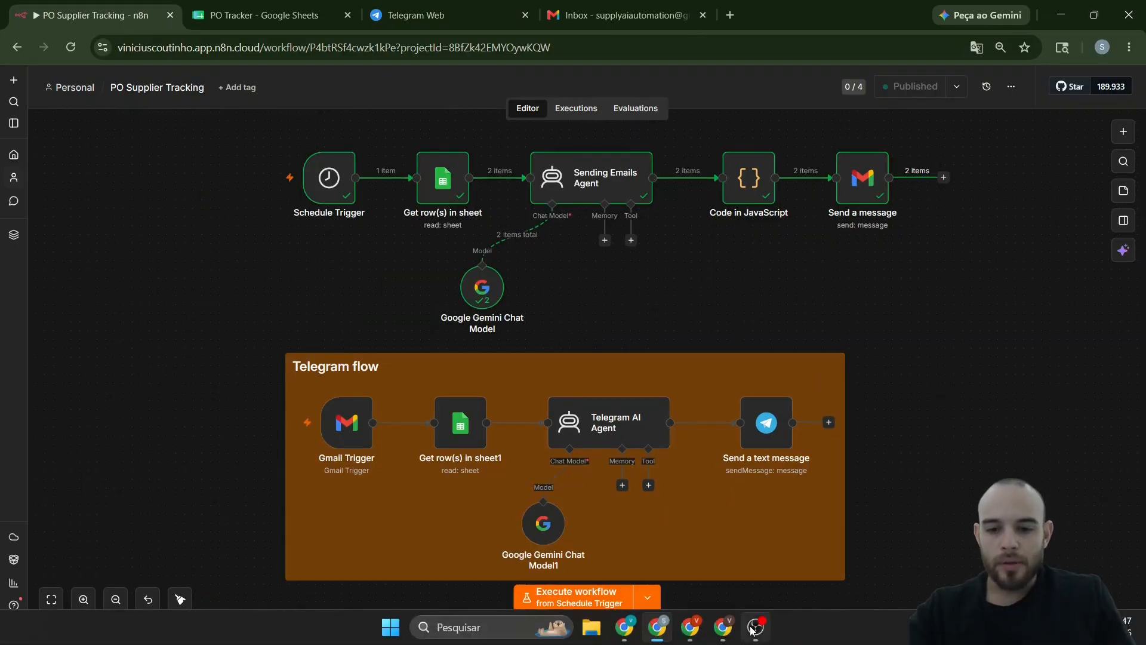
left_click(723, 635)
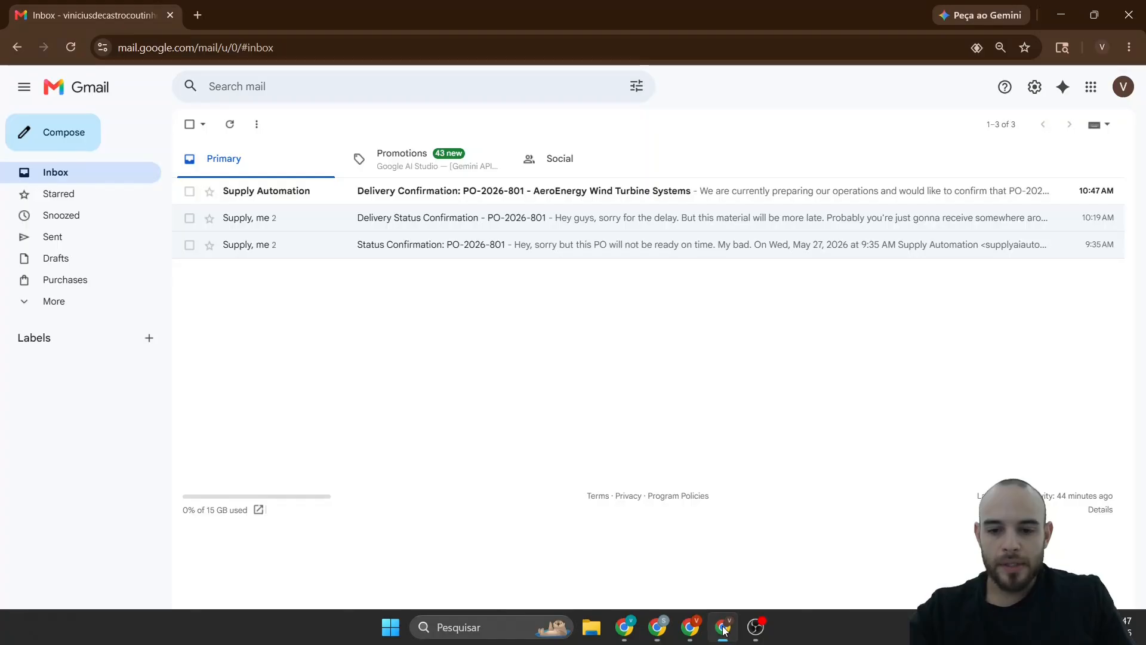
- Open the "Delivery Confirmation: PO-2026-801 - AeroEnergy Wind Turbine Systems" email from Supply Automation and read its expected delivery request
left_click(281, 197)
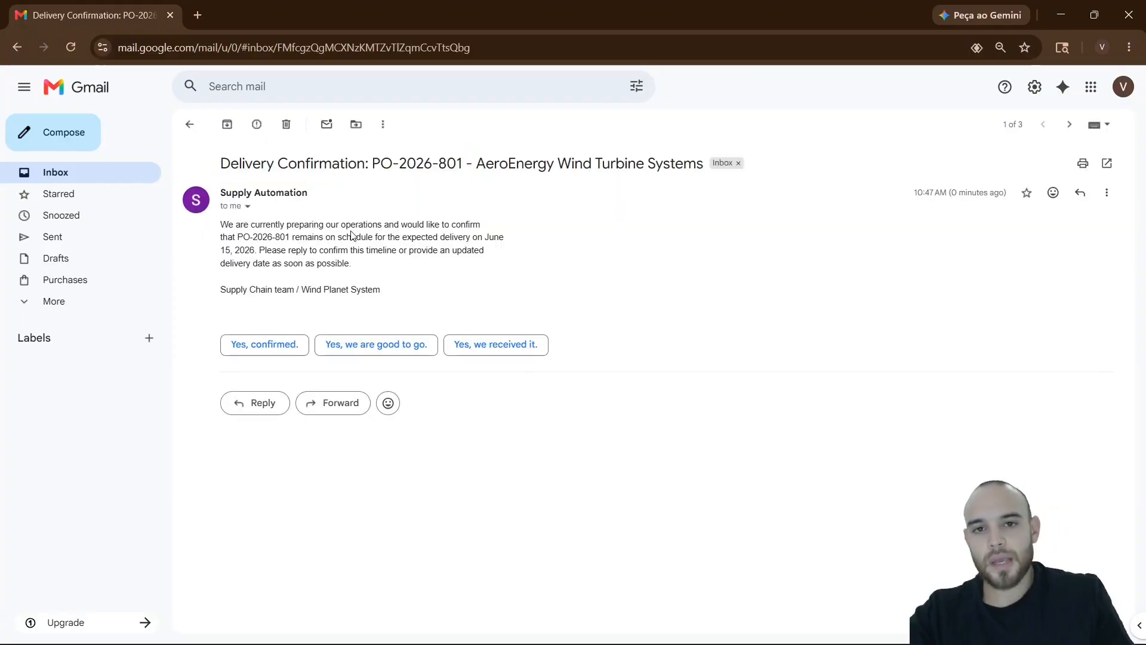
left_click(114, 172)
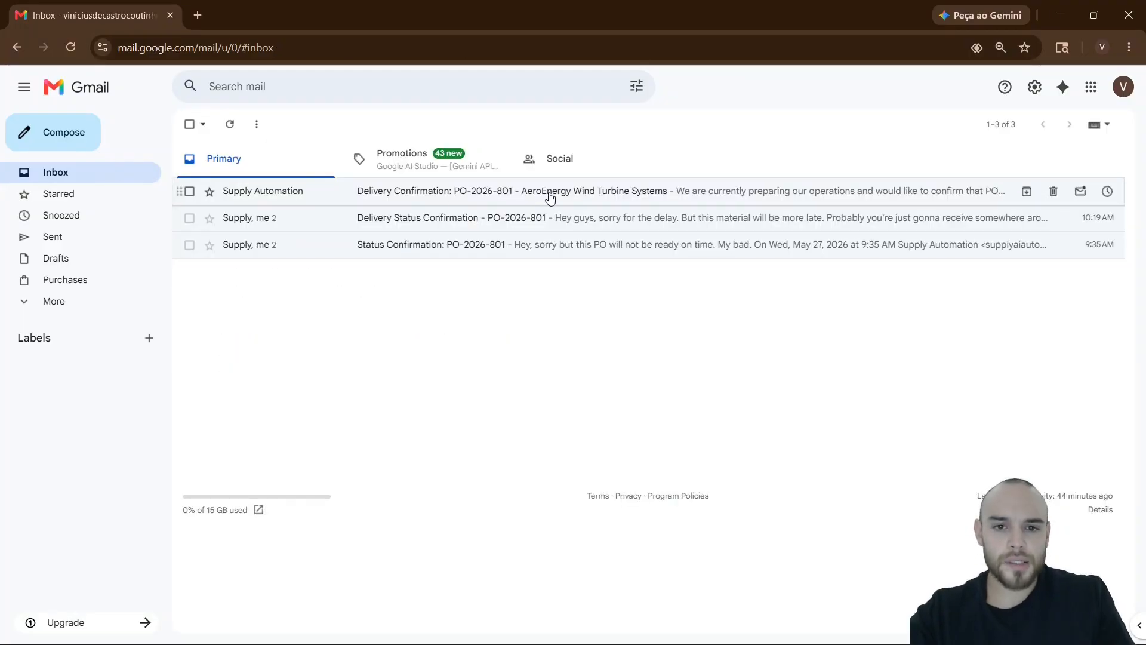
left_click(349, 198)
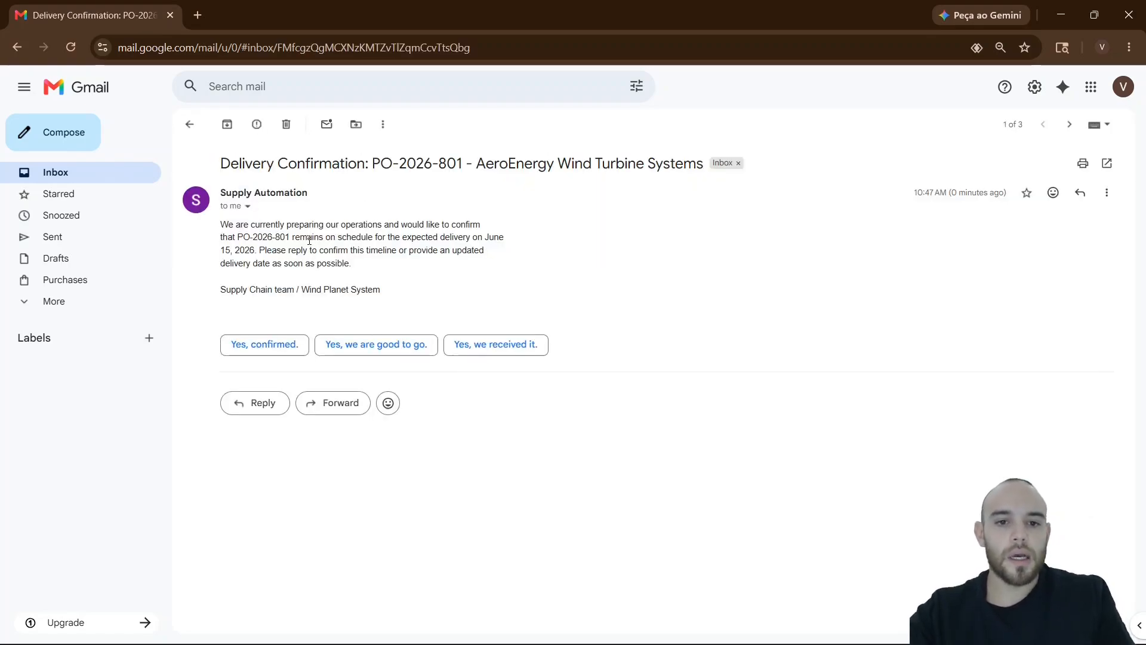
left_click_drag(411, 238, 459, 237)
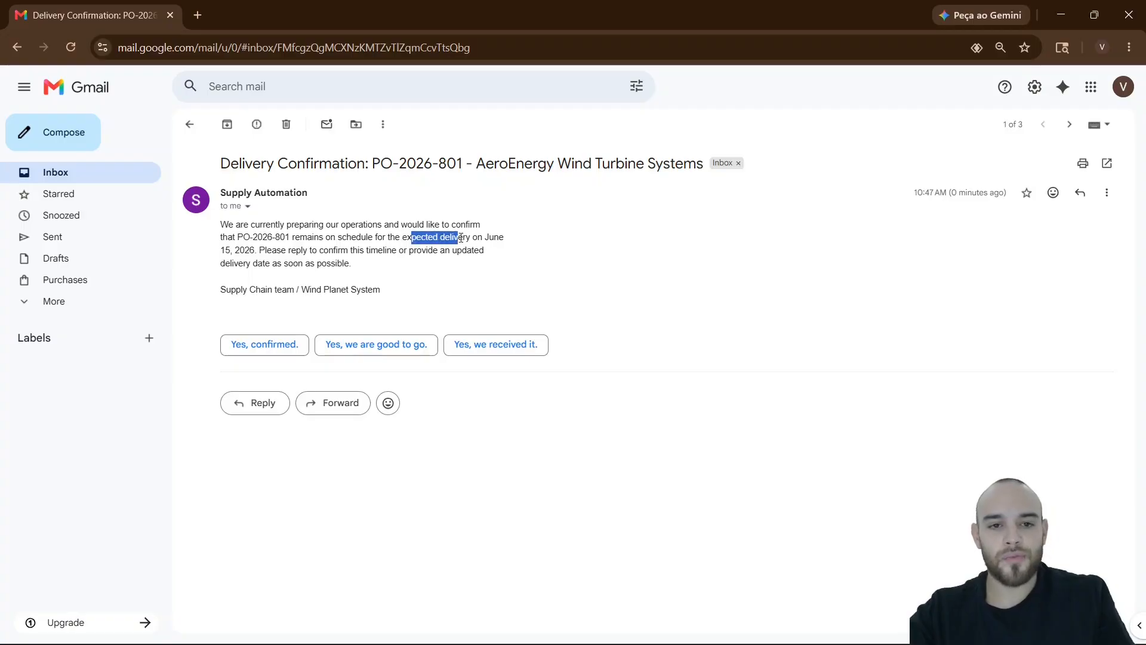
- Reply to the Supply Automation email with "Hey, It will arrive tomorrow!", send it, and return to the n8n workflow window
left_click(255, 419)
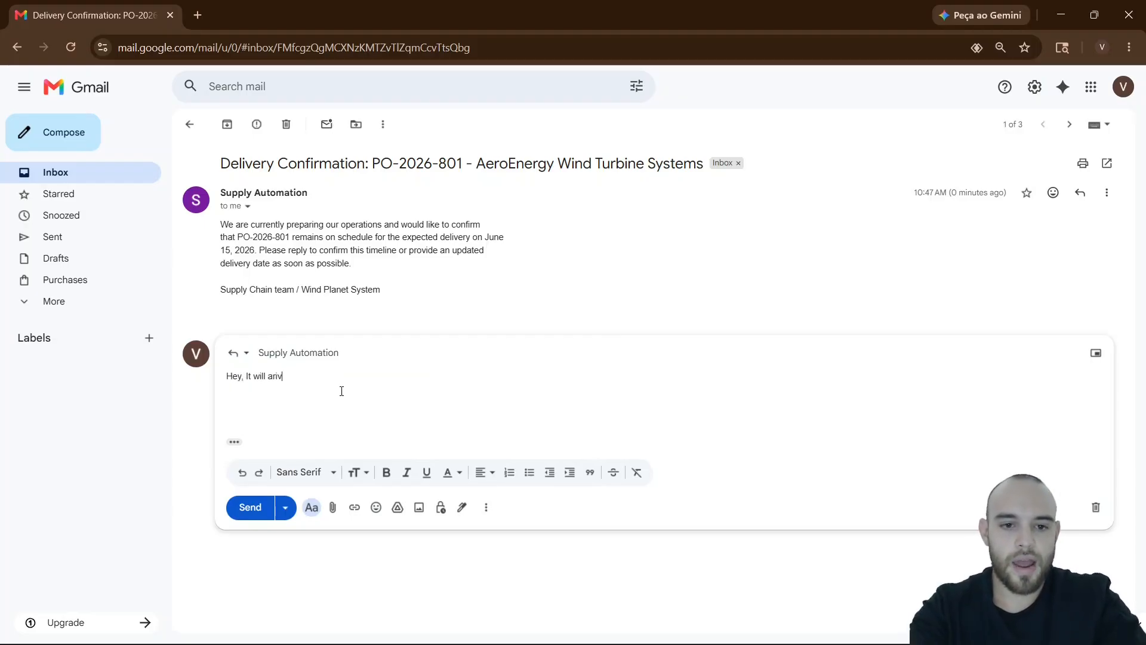
type("Hey, It will arrive tomo")
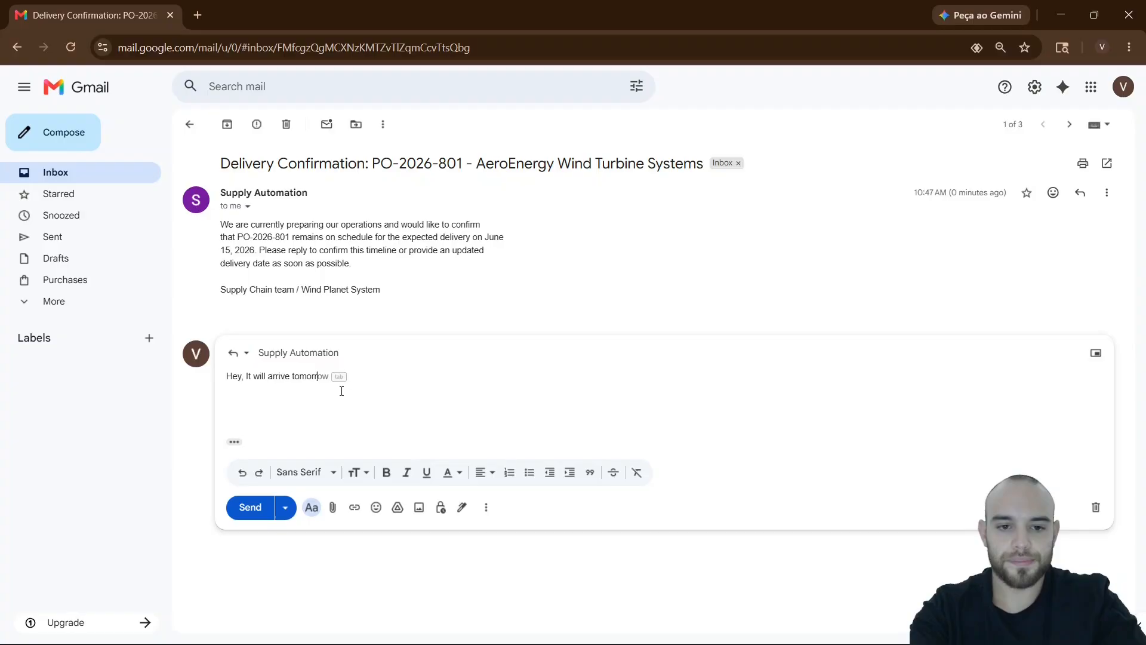
type("r")
key("Tab")
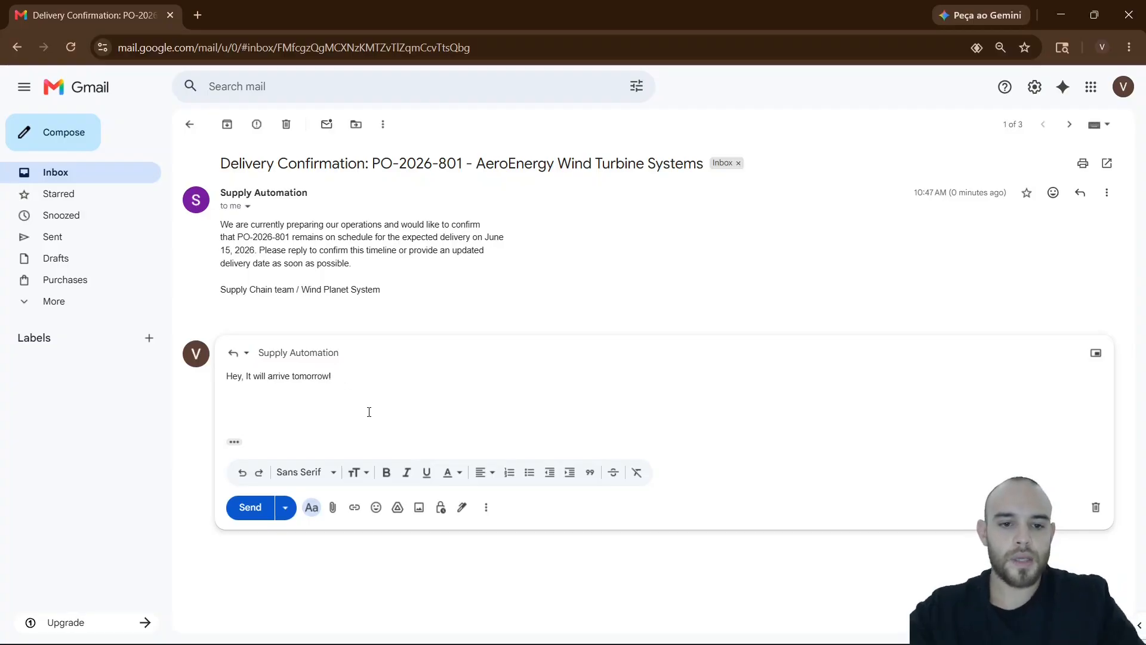
left_click(249, 509)
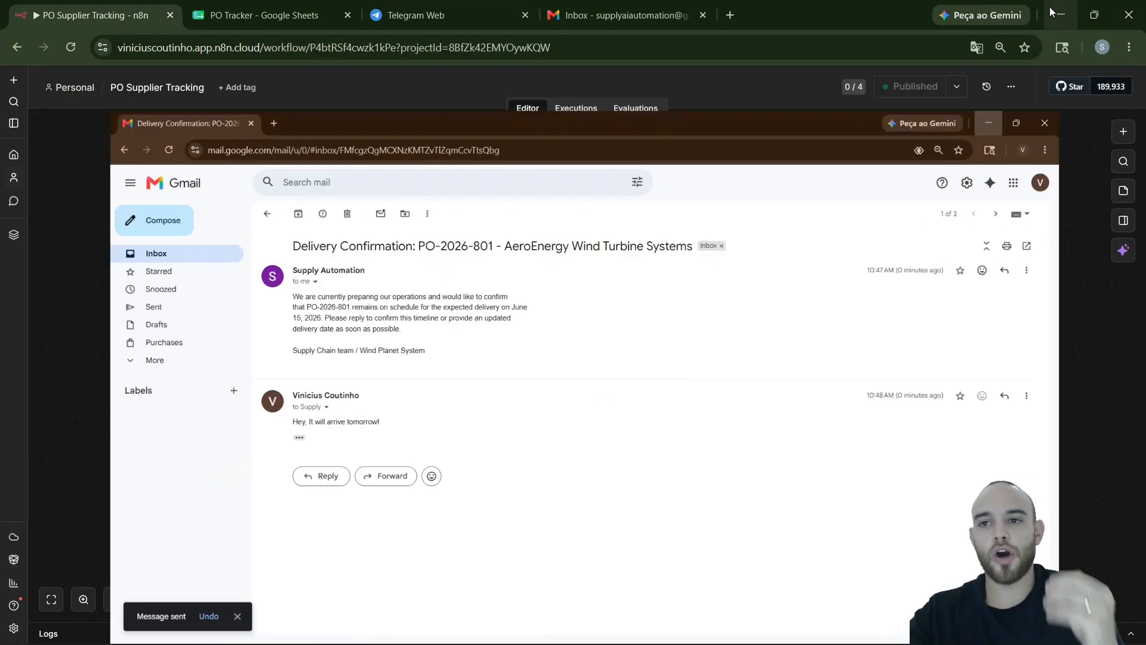
left_click(1060, 15)
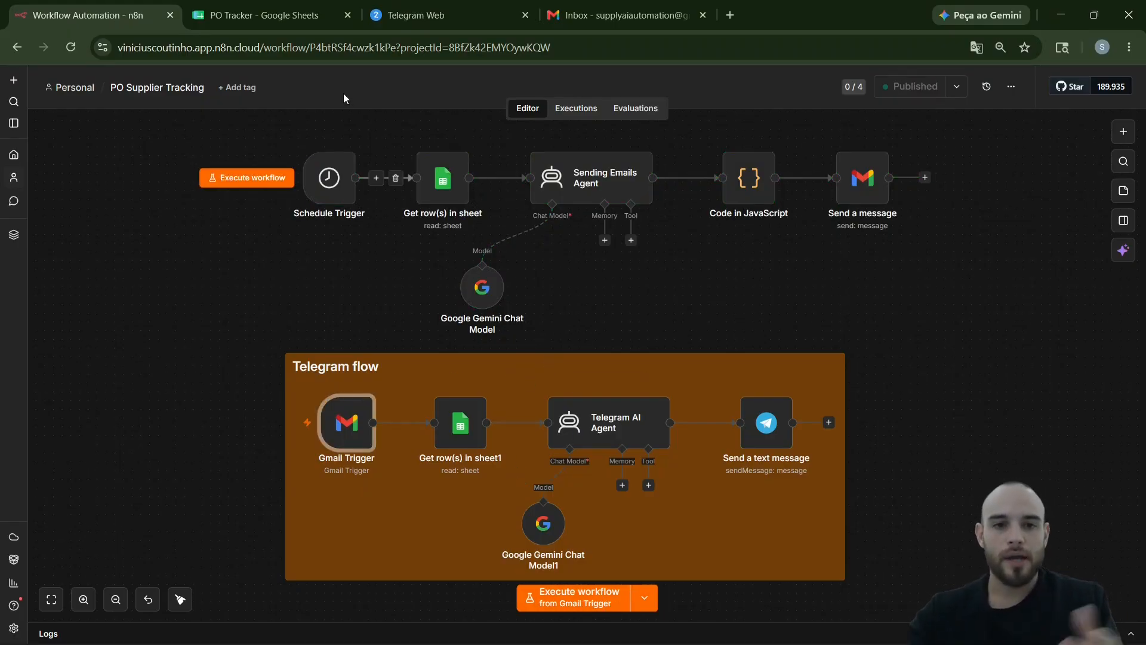
- Review the PO Tracker sheet and the newest supplier response alert in Telegram's Suppliers Warning chat, and return to the n8n workflow
left_click(277, 16)
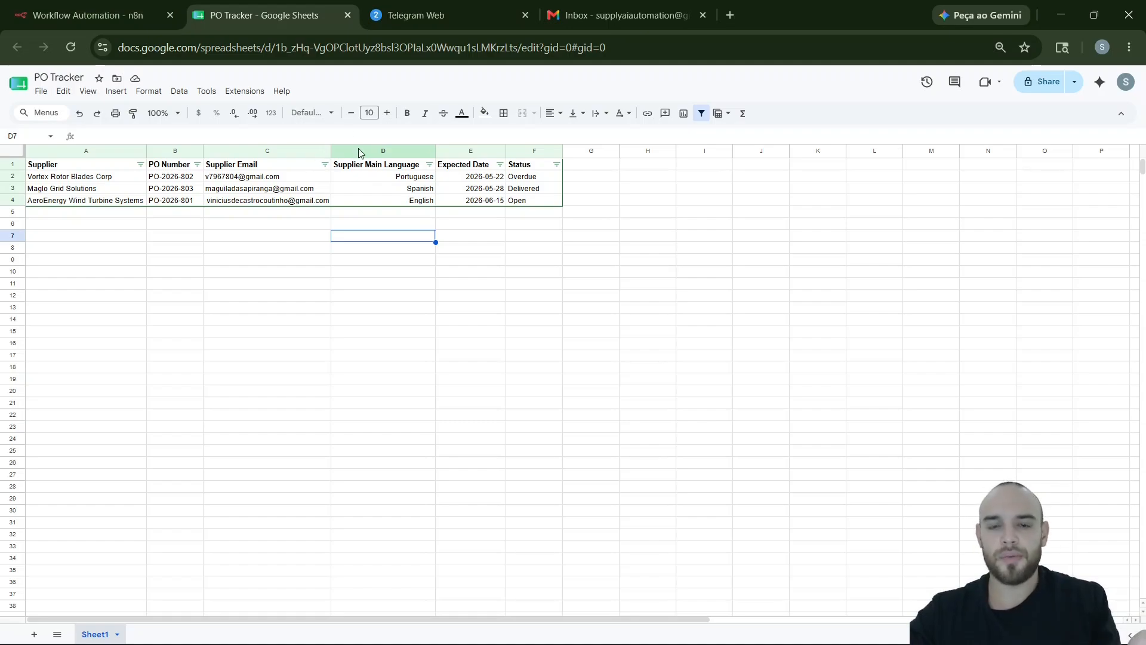
left_click(102, 22)
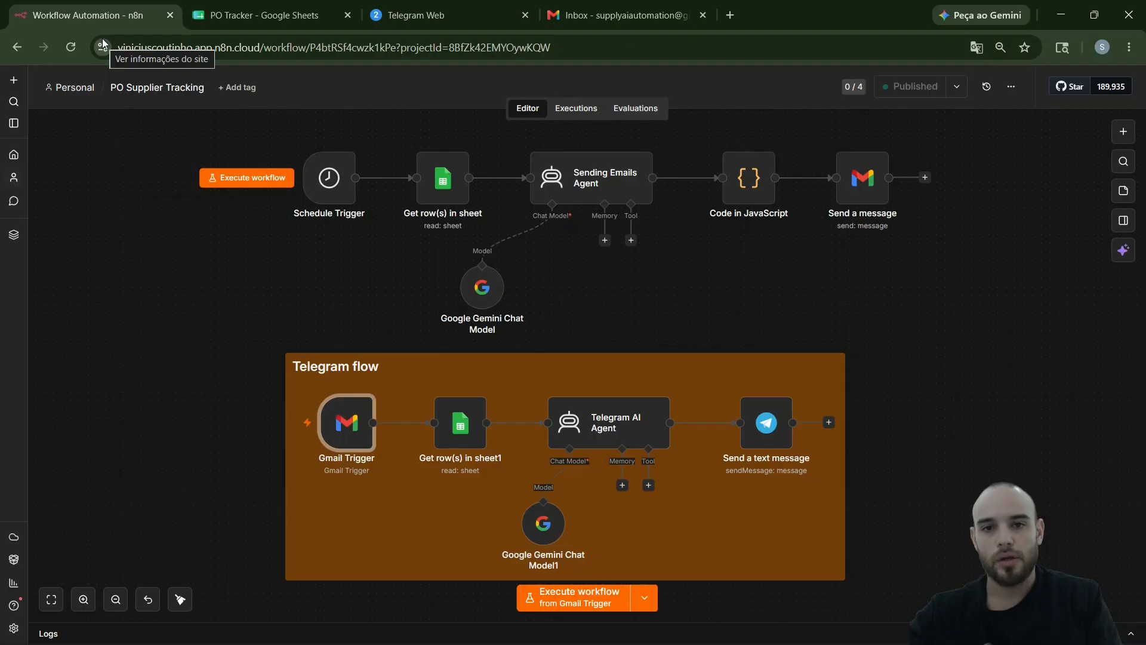
left_click(418, 15)
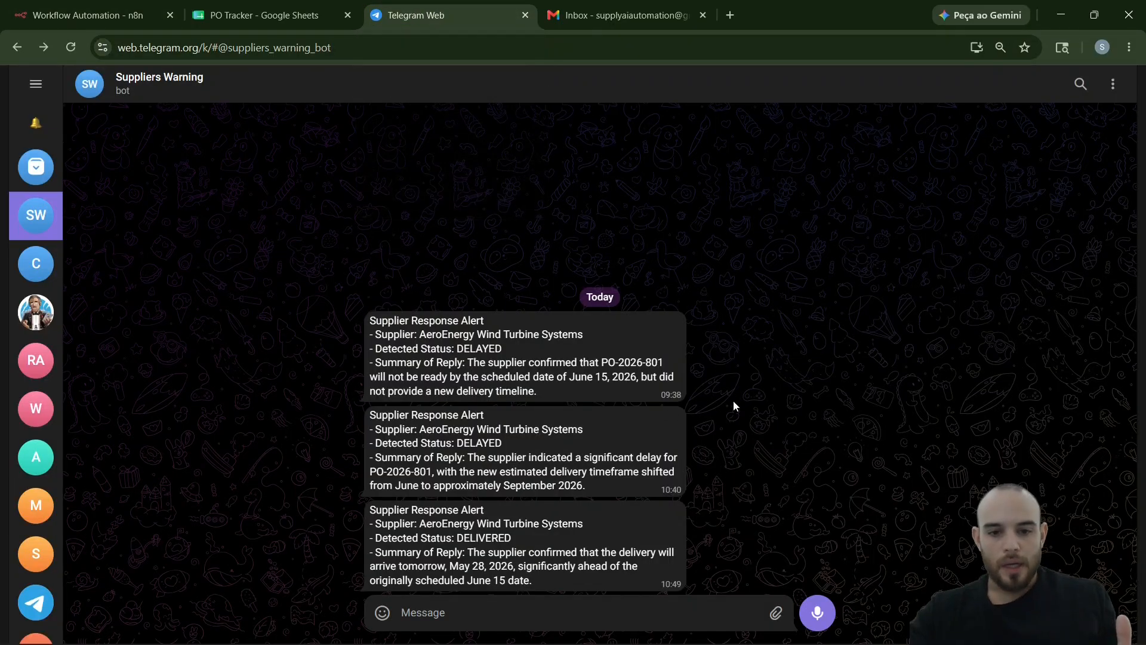
double_click(589, 545)
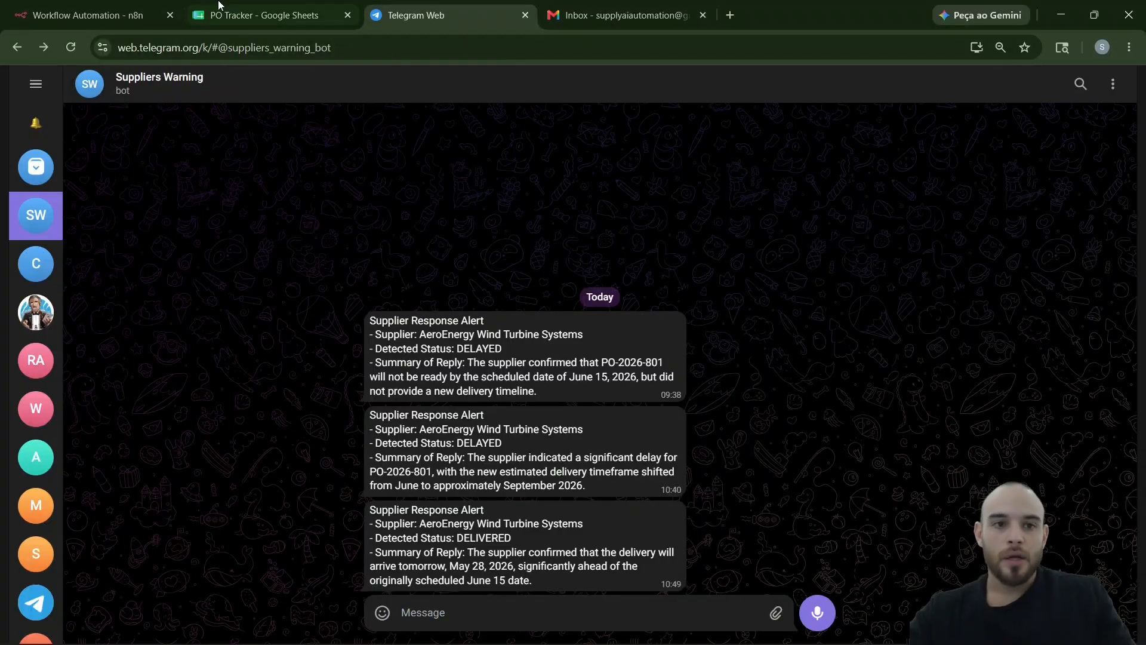
left_click(119, 13)
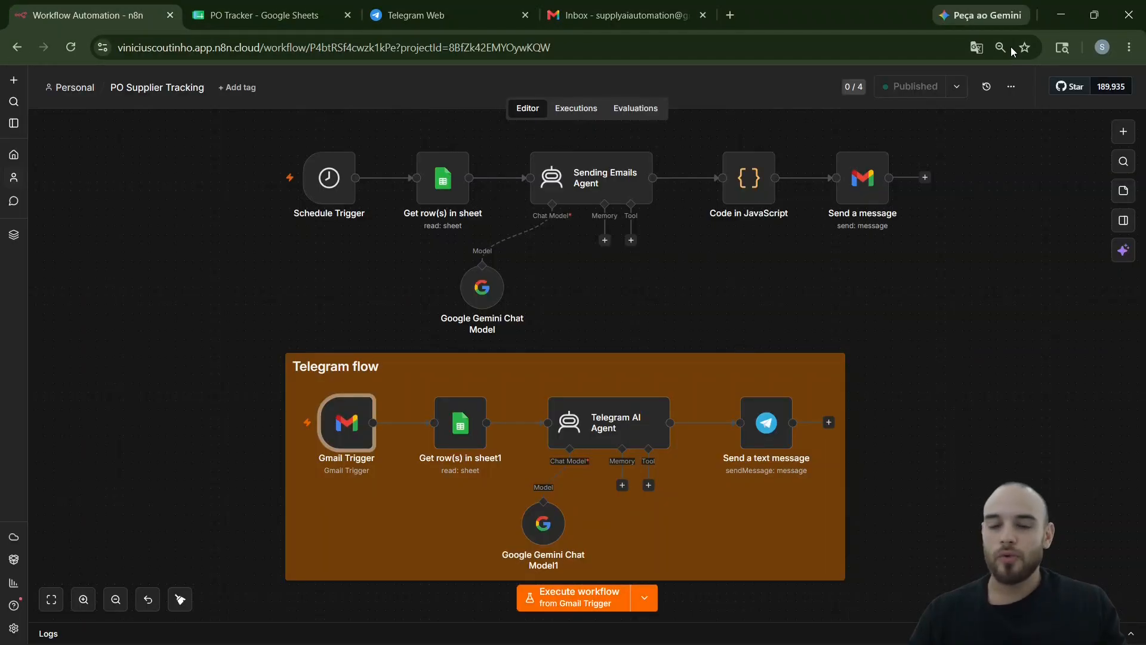